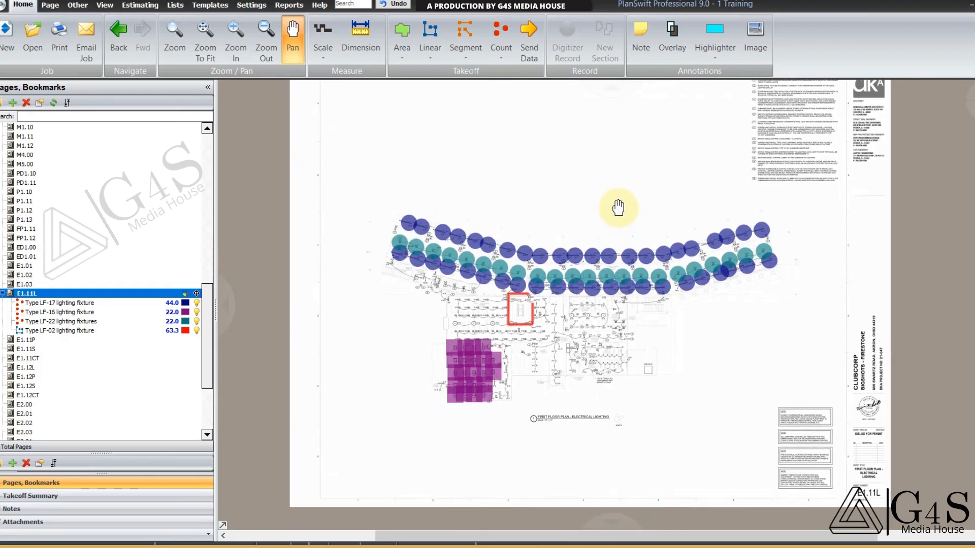
# Step: Examine the lighting fixture layout around the Bar/Restaurant and Lobby on the E1.11L floor plan
pyautogui.scroll(2, 510, 286)
pyautogui.moveTo(455, 318); pyautogui.dragTo(450, 244)
pyautogui.scroll(1, 452, 285)
pyautogui.scroll(2, 486, 264)
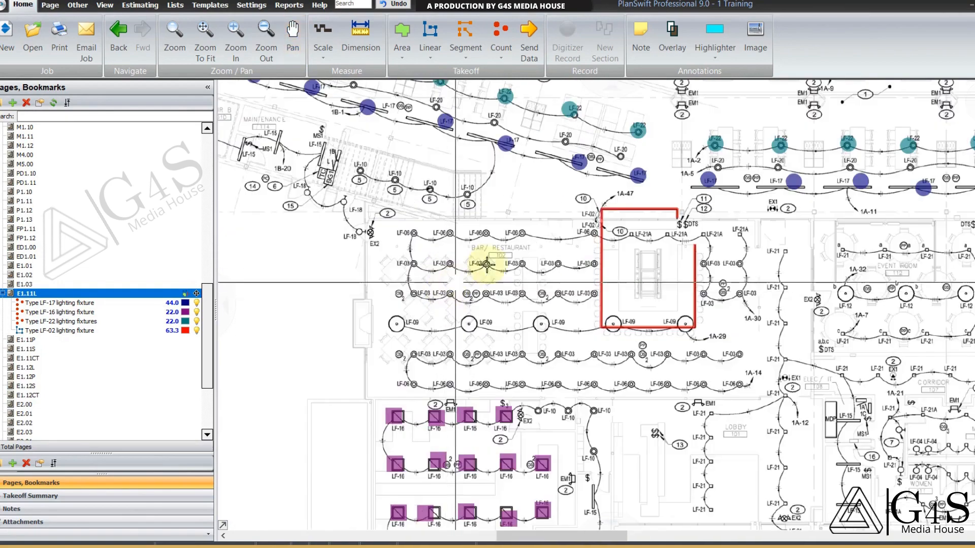
pyautogui.moveTo(566, 293); pyautogui.dragTo(577, 305)
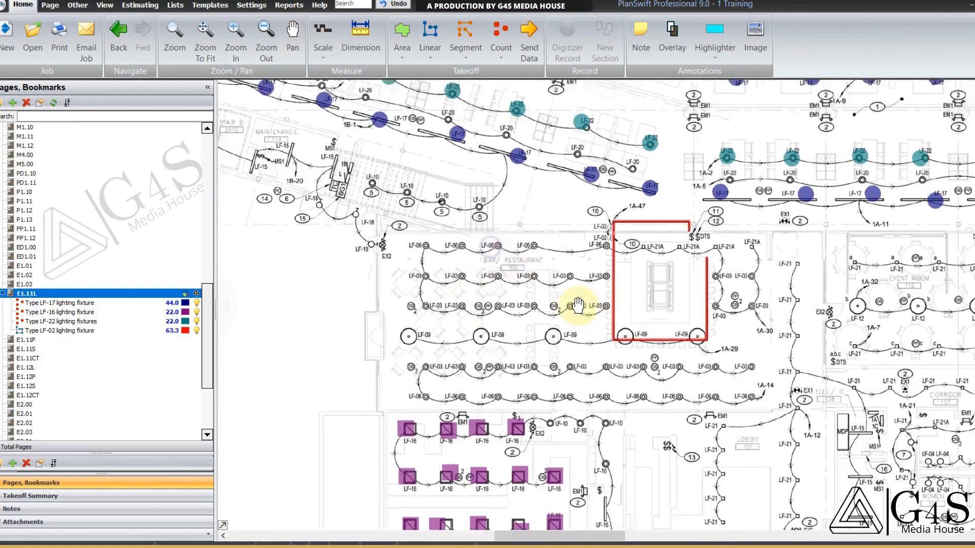
pyautogui.moveTo(491, 249); pyautogui.dragTo(577, 305)
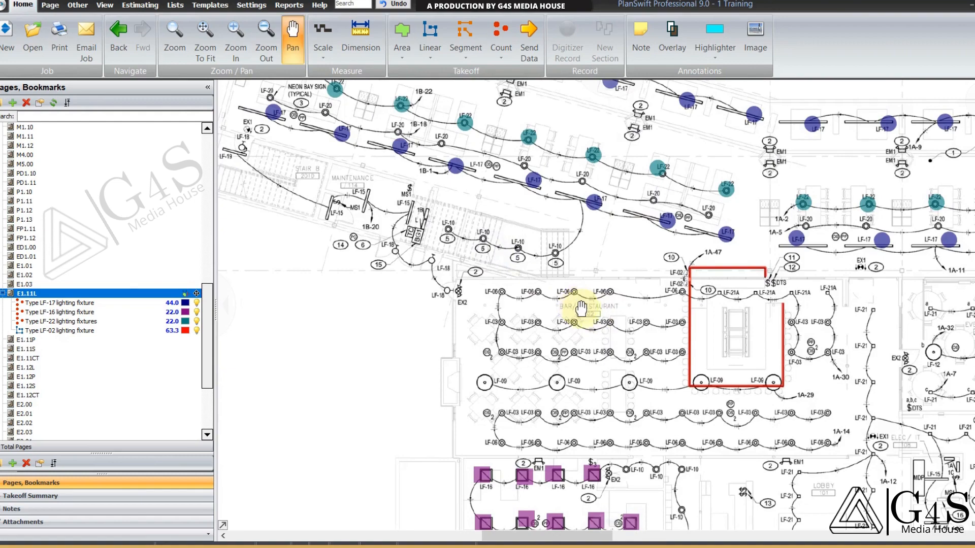
pyautogui.moveTo(581, 308); pyautogui.dragTo(546, 227)
pyautogui.moveTo(550, 322); pyautogui.dragTo(459, 268)
pyautogui.moveTo(617, 337); pyautogui.dragTo(595, 321)
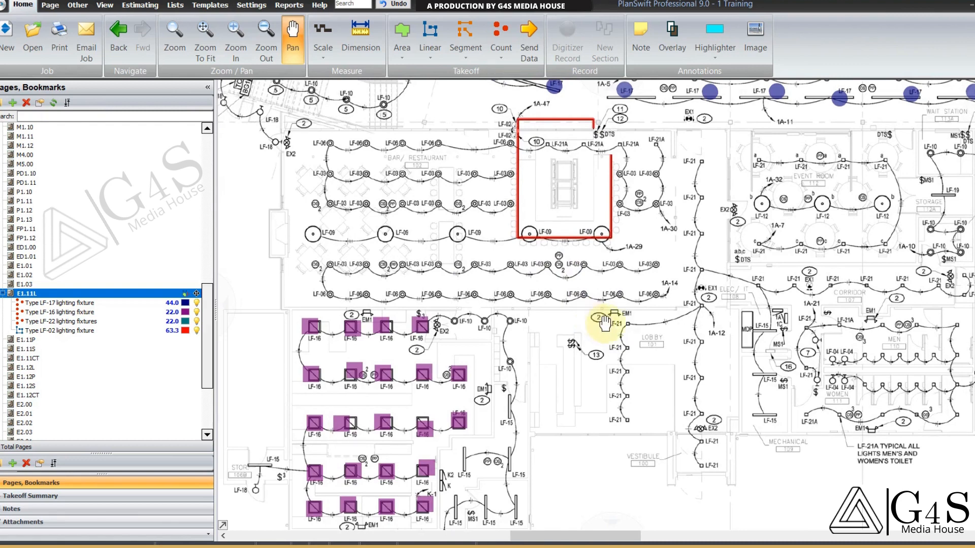
pyautogui.moveTo(604, 323); pyautogui.dragTo(613, 328)
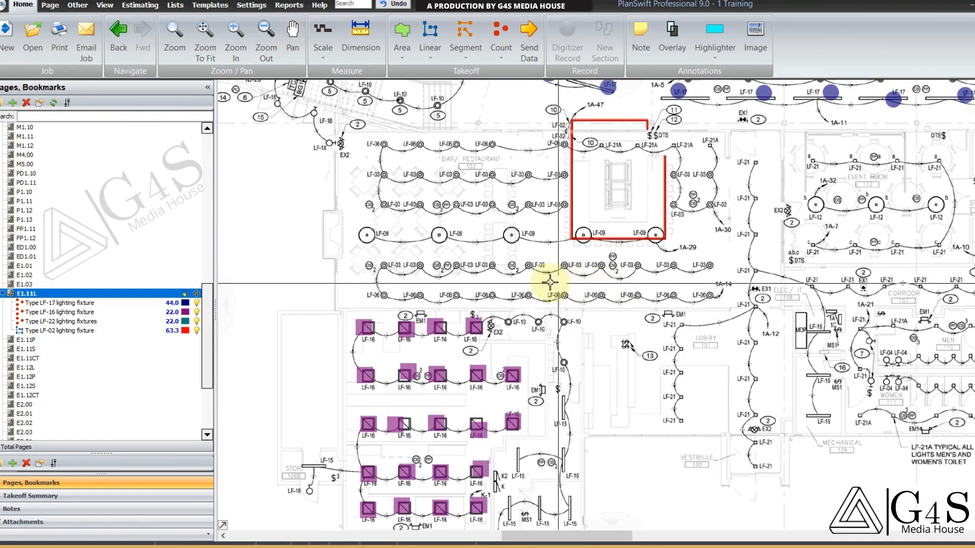
pyautogui.scroll(1, 525, 262)
pyautogui.moveTo(524, 274); pyautogui.dragTo(541, 273)
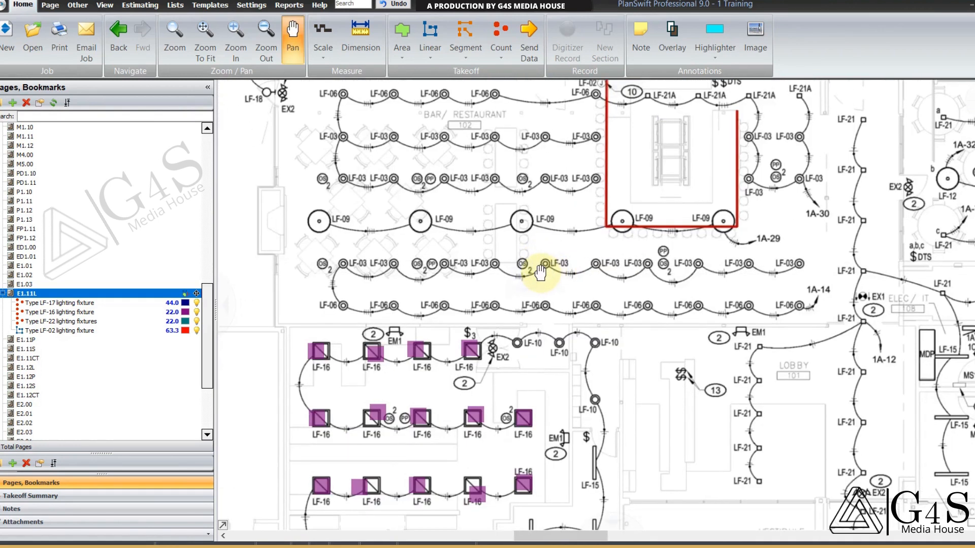
pyautogui.scroll(2, 540, 272)
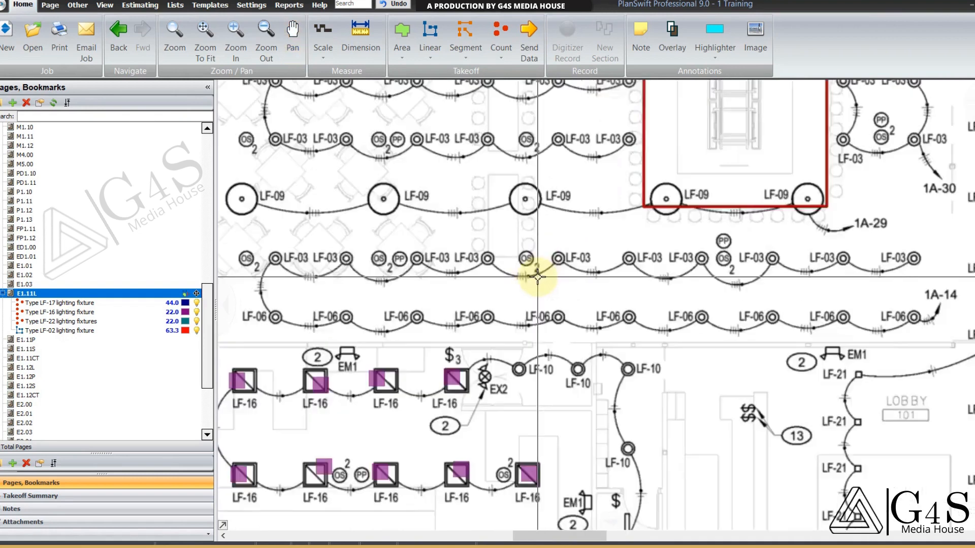
# Step: Inspect the OS and PP symbols between the LF-03 fixtures in the row above the LF-06 fixtures
pyautogui.moveTo(576, 284); pyautogui.dragTo(640, 278)
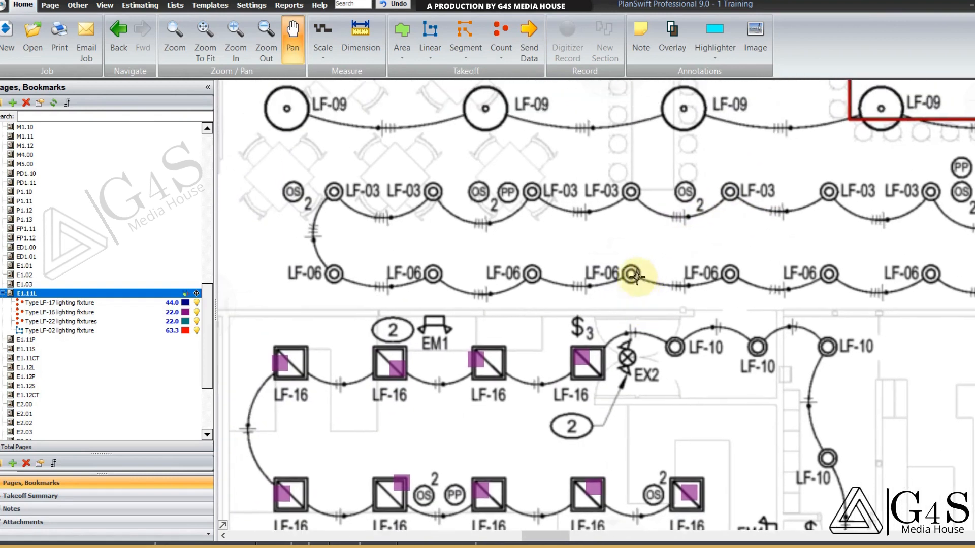
pyautogui.scroll(2, 460, 223)
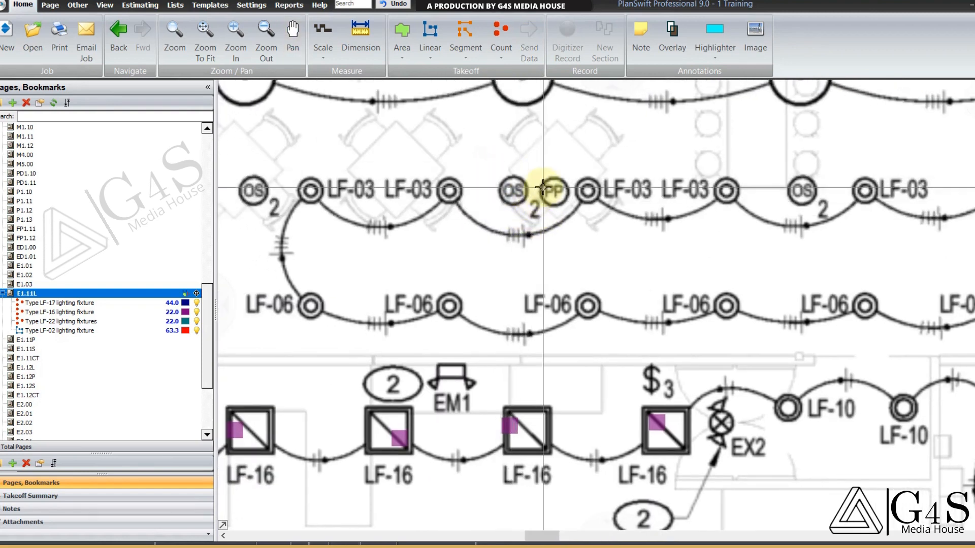
pyautogui.moveTo(541, 176); pyautogui.dragTo(574, 206)
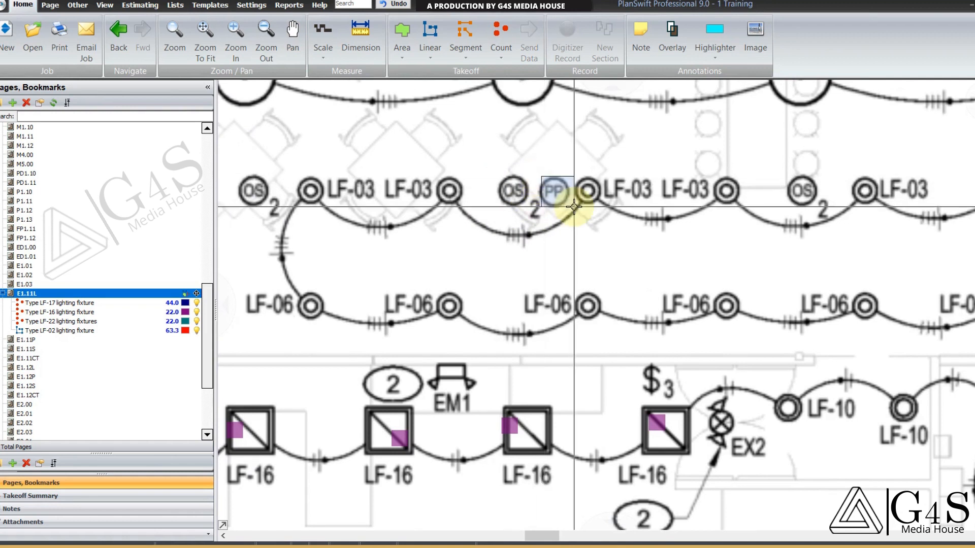
pyautogui.moveTo(593, 303)
pyautogui.mouseDown()
pyautogui.moveTo(614, 262)
pyautogui.moveTo(631, 278)
pyautogui.mouseUp()
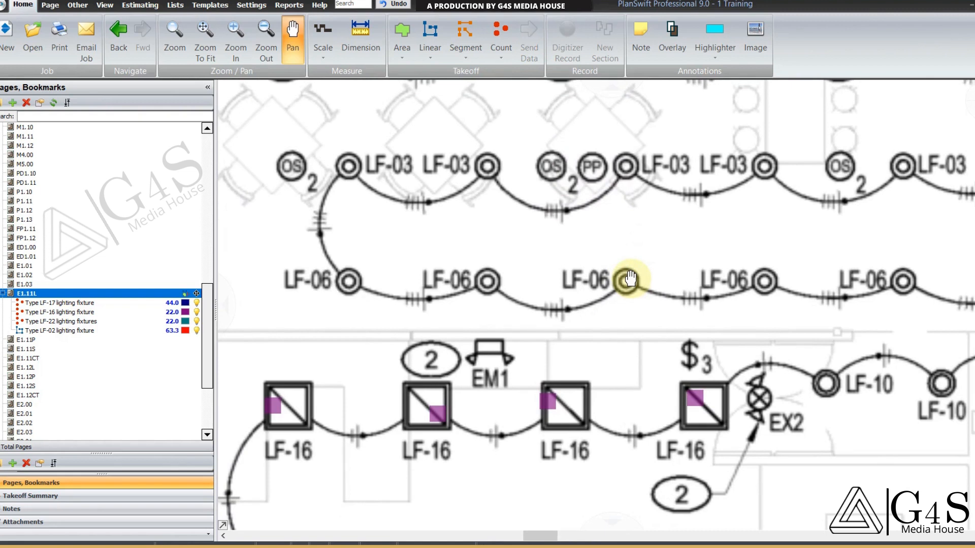
pyautogui.moveTo(534, 144); pyautogui.dragTo(564, 170)
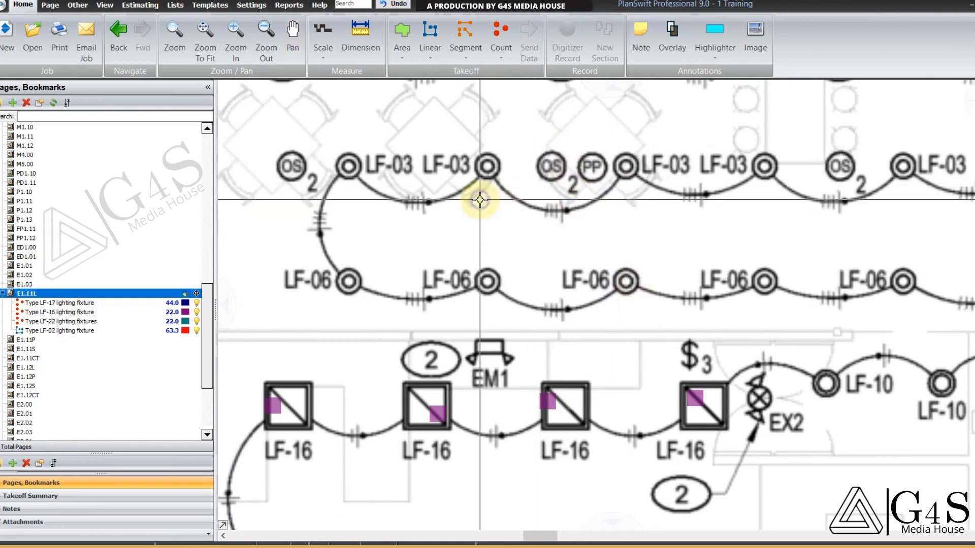
pyautogui.moveTo(479, 200); pyautogui.dragTo(486, 204)
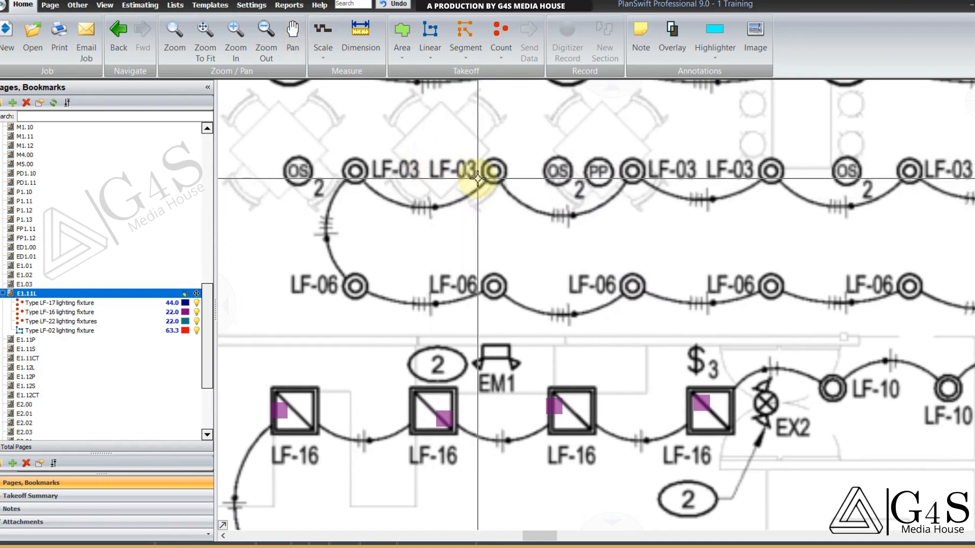
pyautogui.moveTo(497, 193); pyautogui.dragTo(502, 205)
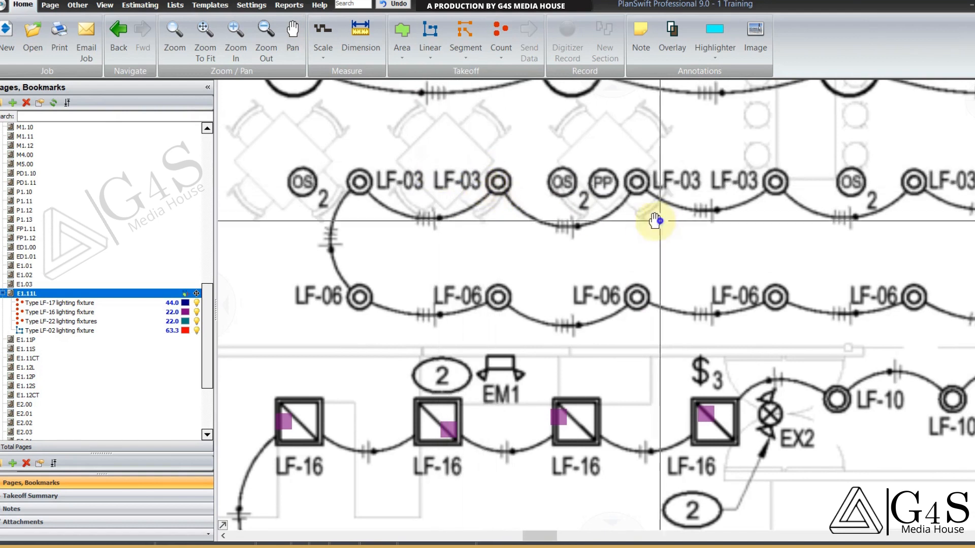
pyautogui.moveTo(653, 212); pyautogui.dragTo(607, 210)
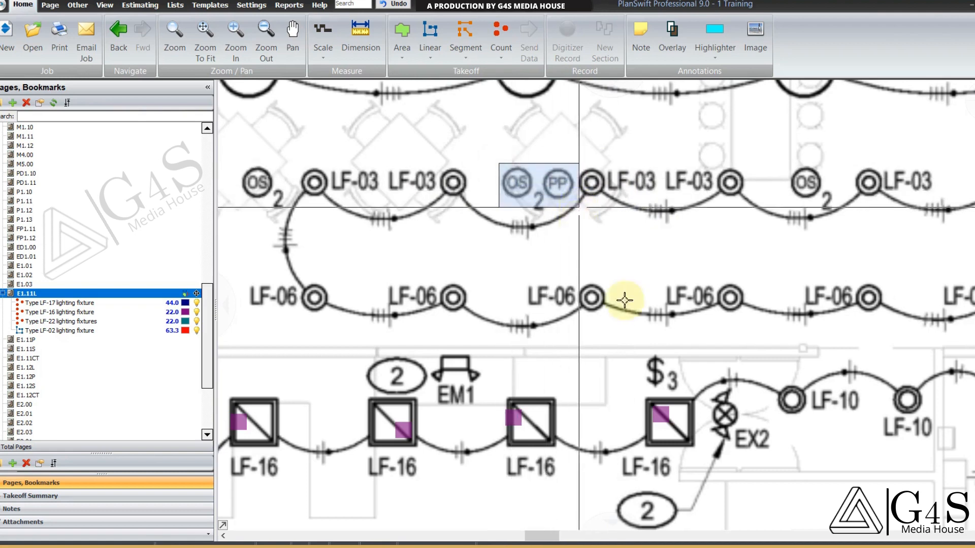
pyautogui.moveTo(638, 314); pyautogui.dragTo(606, 177)
pyautogui.moveTo(579, 259)
pyautogui.mouseDown()
pyautogui.moveTo(574, 216)
pyautogui.moveTo(592, 235)
pyautogui.moveTo(594, 290)
pyautogui.mouseUp()
pyautogui.scroll(-1, 574, 216)
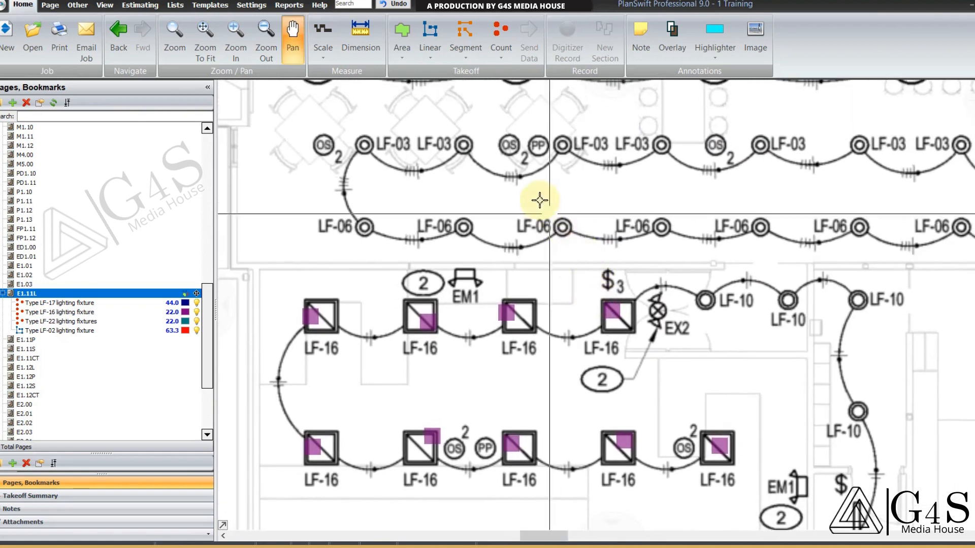
pyautogui.moveTo(539, 200)
pyautogui.mouseDown()
pyautogui.moveTo(538, 233)
pyautogui.moveTo(534, 209)
pyautogui.mouseUp()
pyautogui.scroll(1, 522, 183)
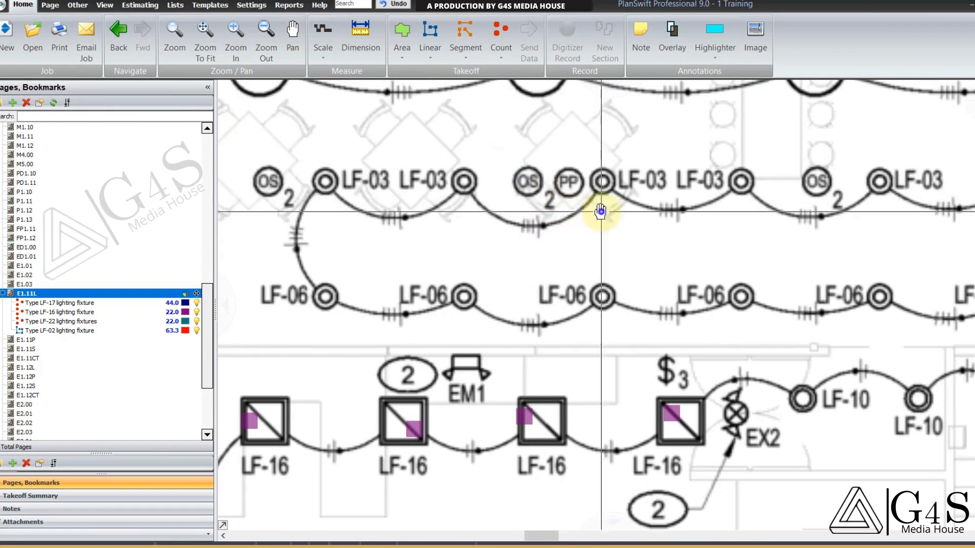
# Step: Follow the LF-03 and LF-06 fixture rows to the 1A-14 end and return to the OS and PP symbols
pyautogui.moveTo(600, 211); pyautogui.dragTo(532, 209)
pyautogui.moveTo(753, 246); pyautogui.dragTo(622, 251)
pyautogui.moveTo(779, 257); pyautogui.dragTo(537, 271)
pyautogui.moveTo(691, 288); pyautogui.dragTo(533, 273)
pyautogui.scroll(-1, 533, 256)
pyautogui.moveTo(850, 274)
pyautogui.mouseDown()
pyautogui.moveTo(704, 299)
pyautogui.moveTo(698, 246)
pyautogui.mouseUp()
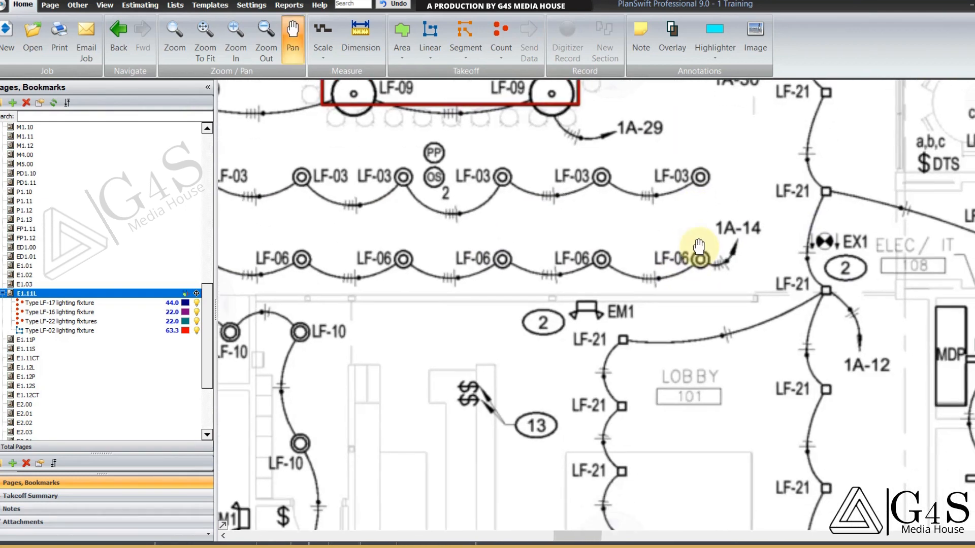
pyautogui.scroll(-1, 698, 246)
pyautogui.moveTo(354, 292)
pyautogui.mouseDown()
pyautogui.moveTo(587, 223)
pyautogui.moveTo(599, 271)
pyautogui.mouseUp()
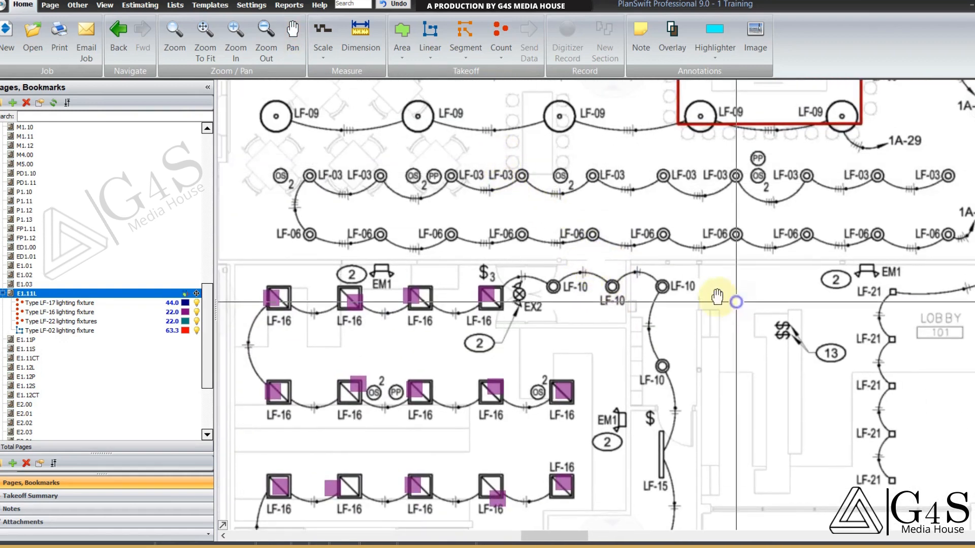
pyautogui.moveTo(717, 298)
pyautogui.mouseDown()
pyautogui.moveTo(592, 283)
pyautogui.moveTo(646, 317)
pyautogui.mouseUp()
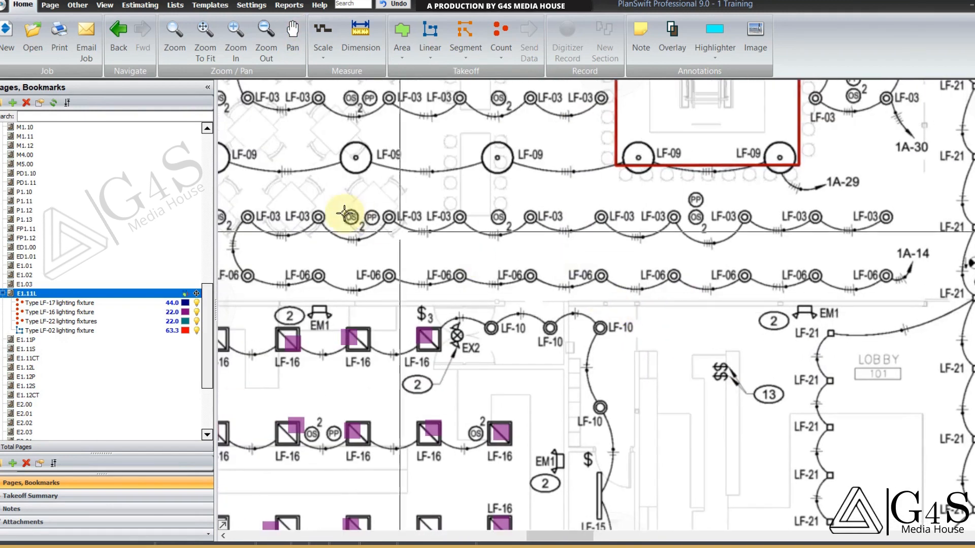
pyautogui.scroll(3, 352, 220)
pyautogui.moveTo(446, 190)
pyautogui.mouseDown()
pyautogui.moveTo(536, 216)
pyautogui.moveTo(534, 223)
pyautogui.mouseUp()
pyautogui.moveTo(512, 268); pyautogui.dragTo(516, 261)
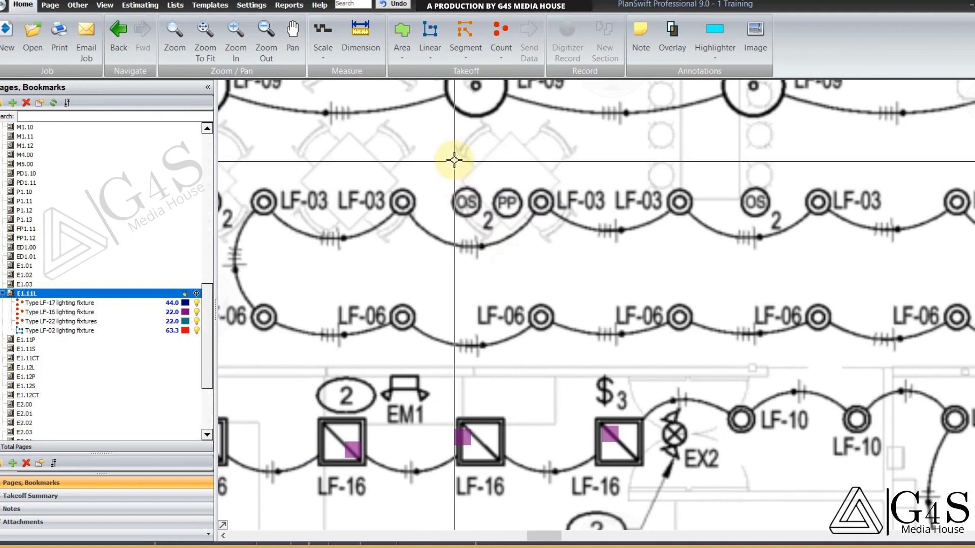
# Step: Open the ED1.00 electrical demolition plan in a new tab alongside E1.11L
pyautogui.rightClick(456, 160)
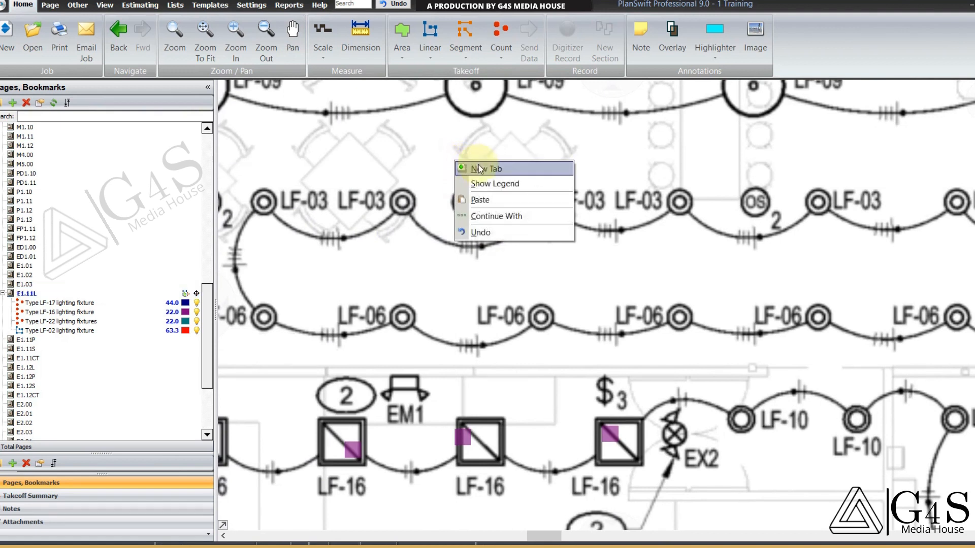
pyautogui.click(480, 169)
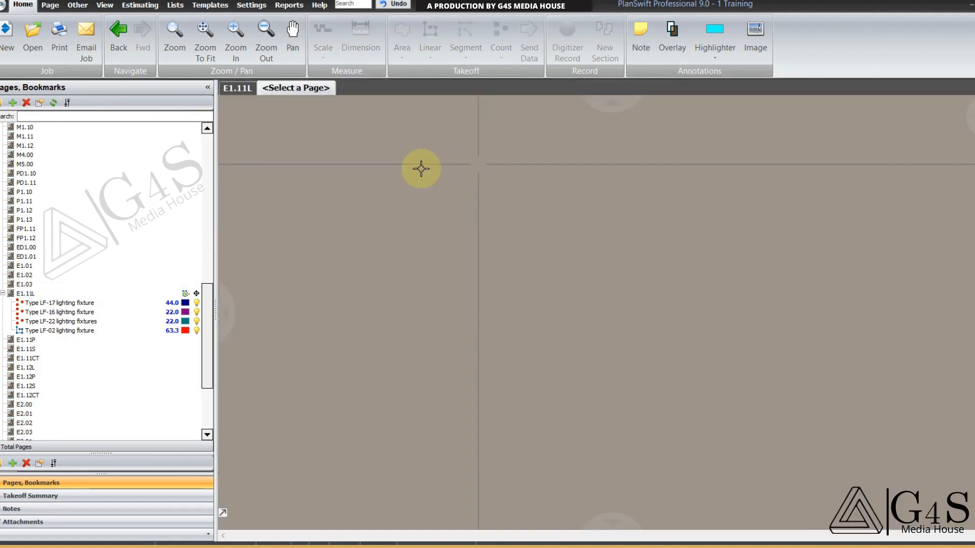
pyautogui.click(78, 249)
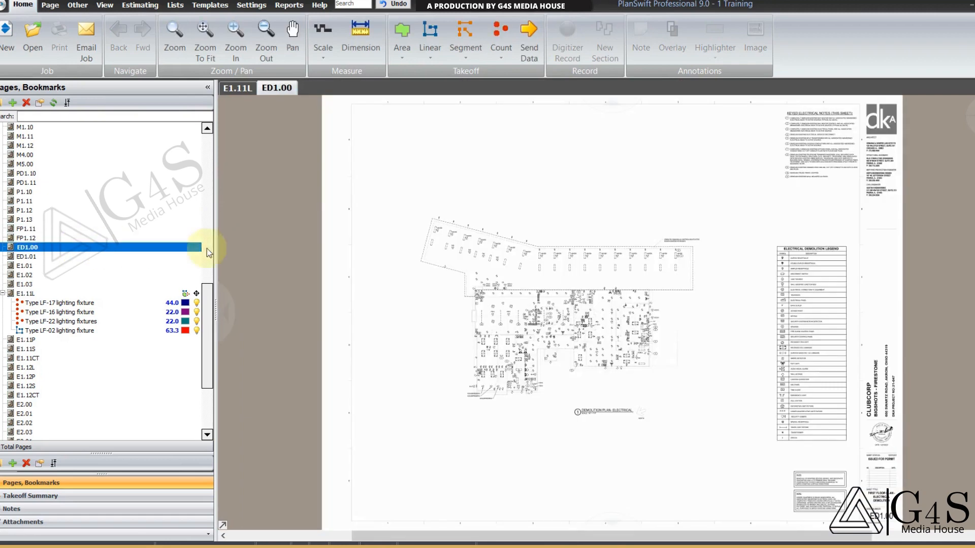
# Step: Look through the whole Electrical Demolition Legend on ED1.00 for the OS and PP symbols
pyautogui.scroll(4, 763, 213)
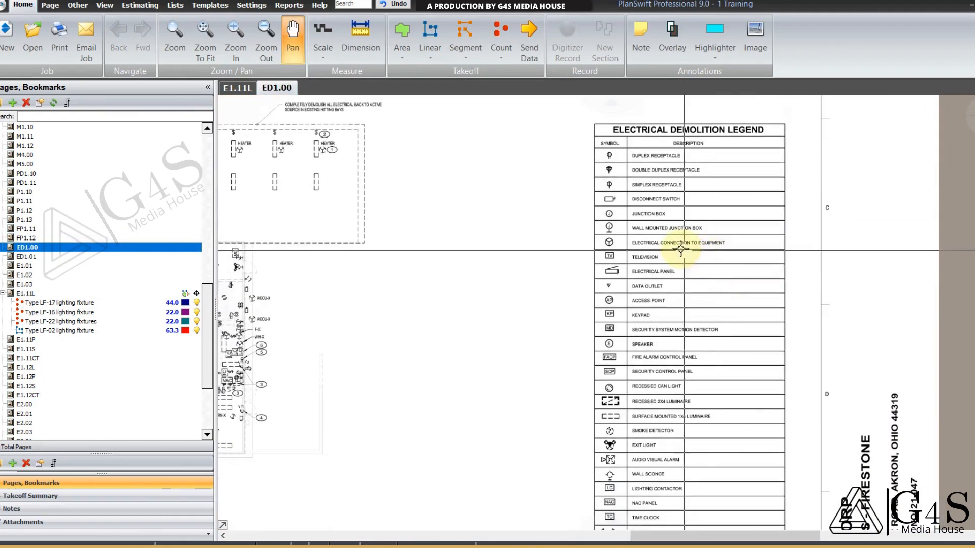
pyautogui.scroll(2, 651, 238)
pyautogui.moveTo(651, 241); pyautogui.dragTo(650, 241)
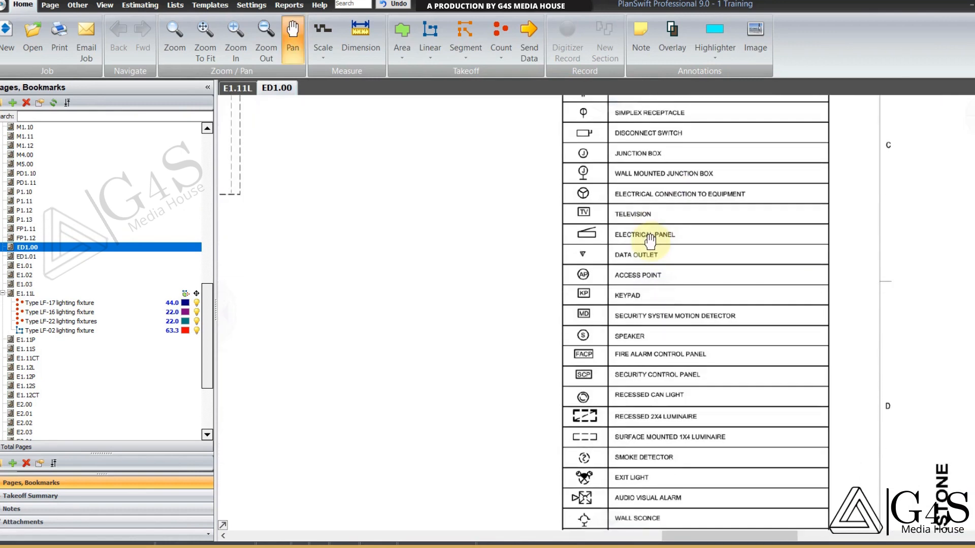
pyautogui.scroll(-7, 648, 254)
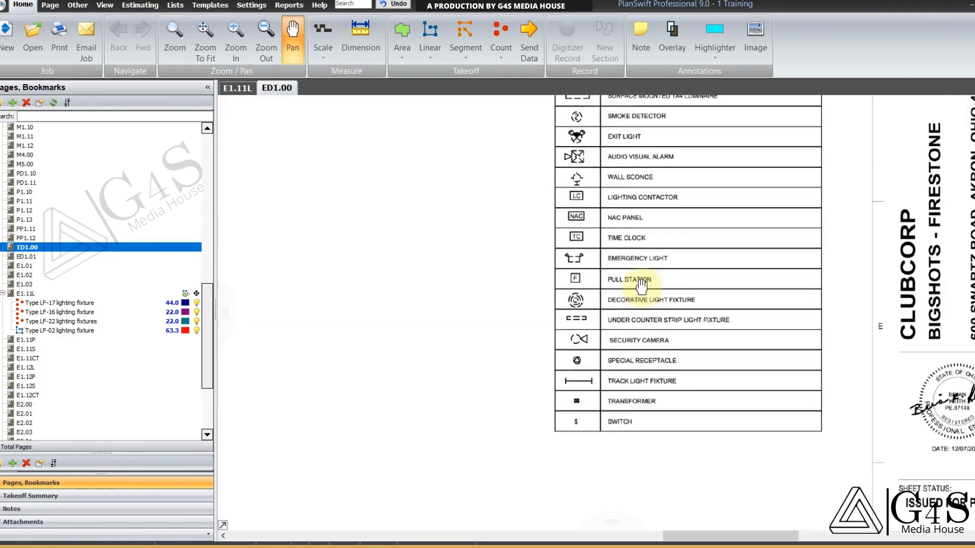
pyautogui.scroll(7, 641, 285)
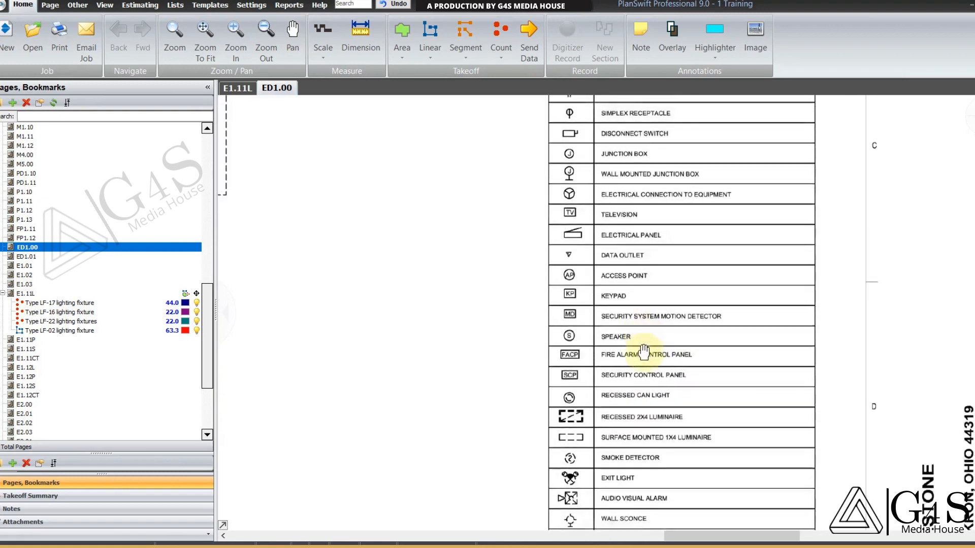
pyautogui.scroll(2, 644, 352)
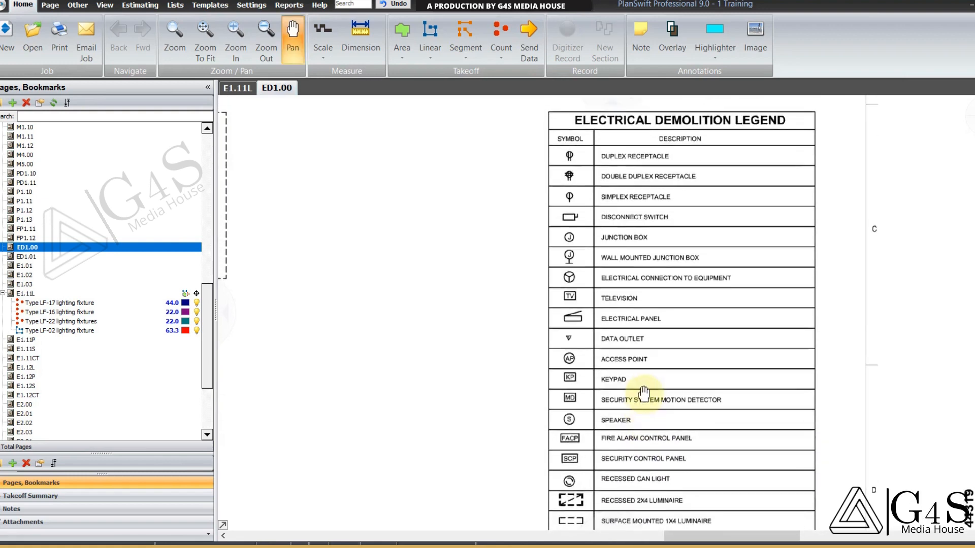
pyautogui.scroll(-2, 644, 393)
pyautogui.scroll(-4, 644, 329)
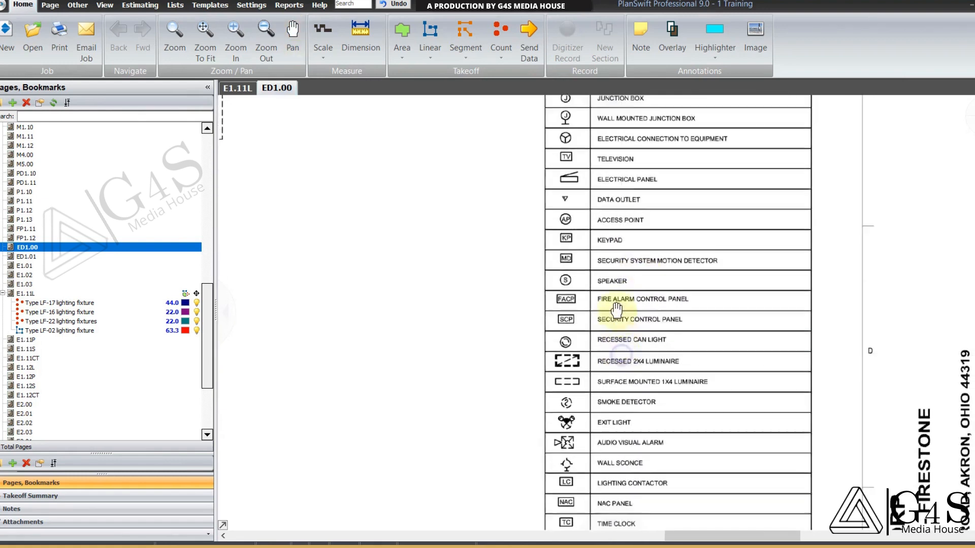
pyautogui.scroll(4, 611, 297)
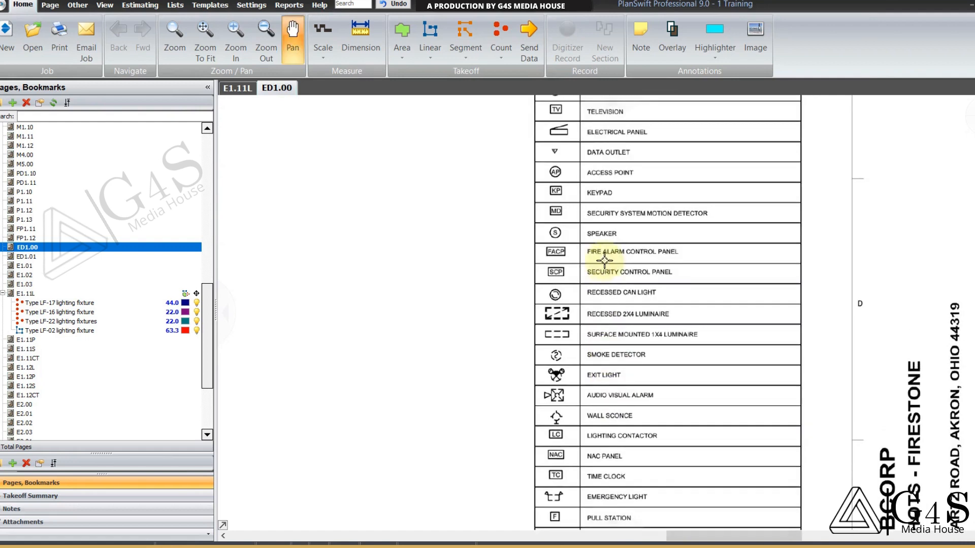
pyautogui.scroll(3, 614, 264)
pyautogui.scroll(8, 612, 325)
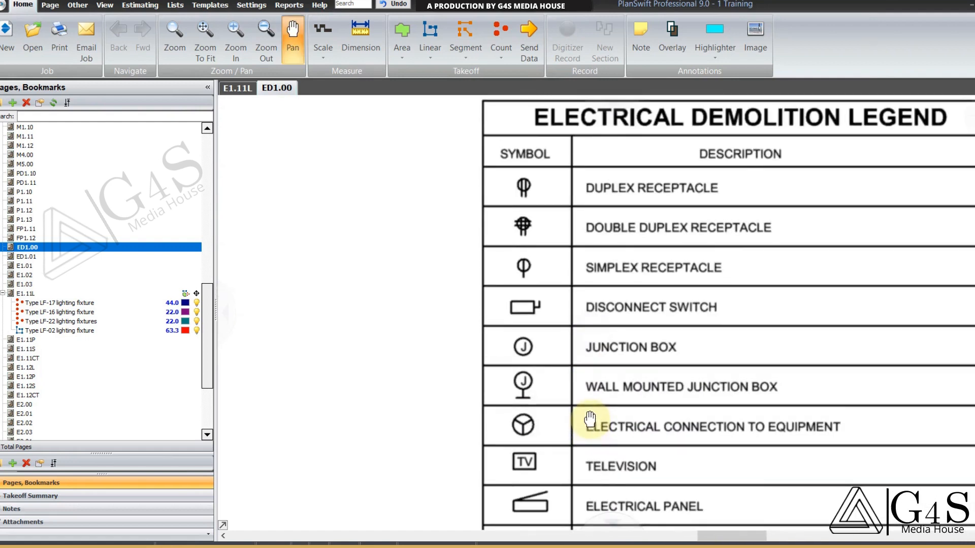
pyautogui.scroll(-7, 584, 417)
pyautogui.moveTo(568, 361); pyautogui.dragTo(559, 278)
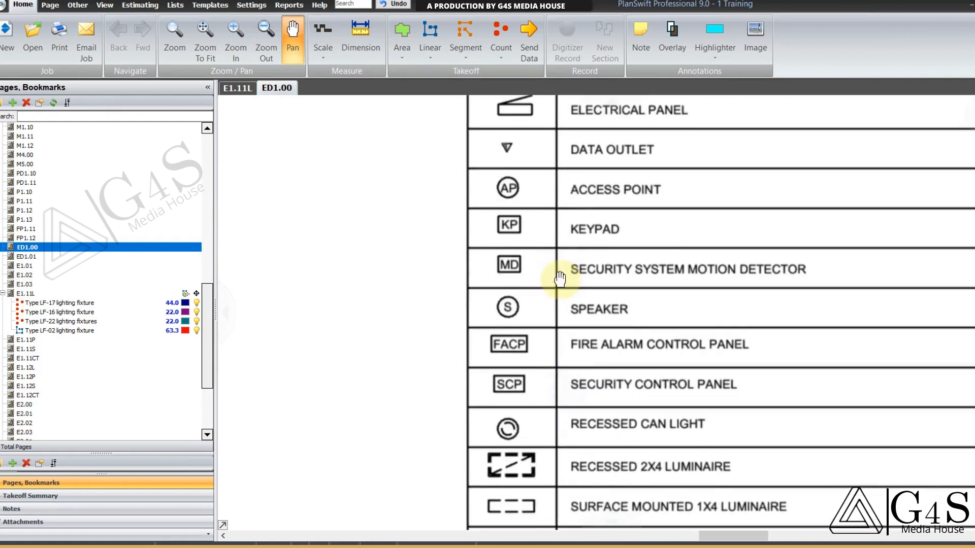
pyautogui.scroll(-10, 555, 360)
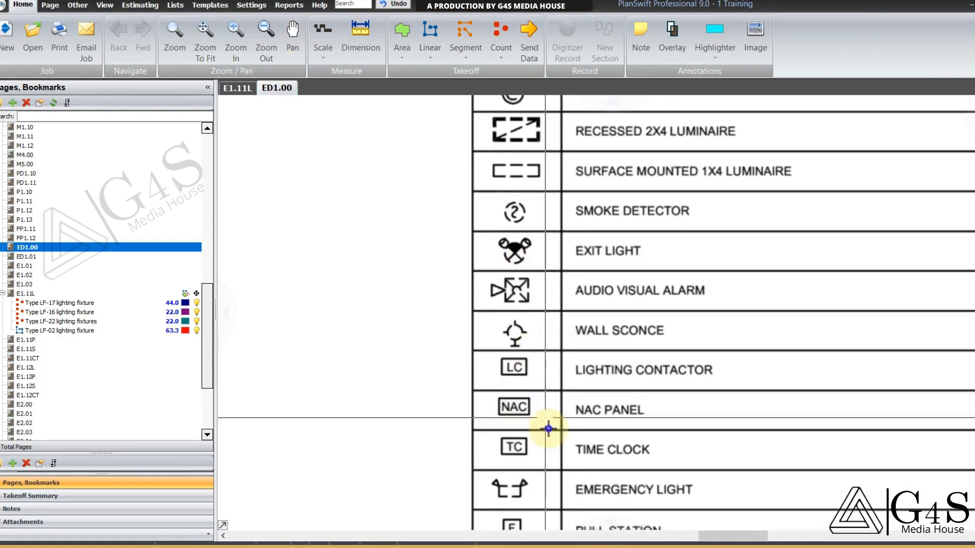
pyautogui.scroll(-3, 553, 293)
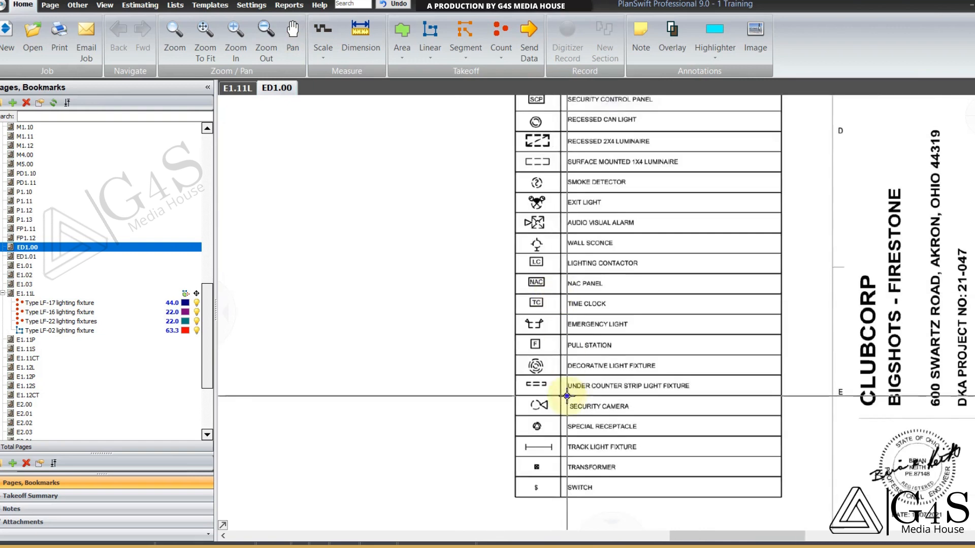
# Step: Finish checking the ED1.00 legend and look through sheets ED1.01, E1.01, E1.02 and E1.03 for a symbol legend
pyautogui.moveTo(569, 396); pyautogui.dragTo(568, 349)
pyautogui.click(78, 256)
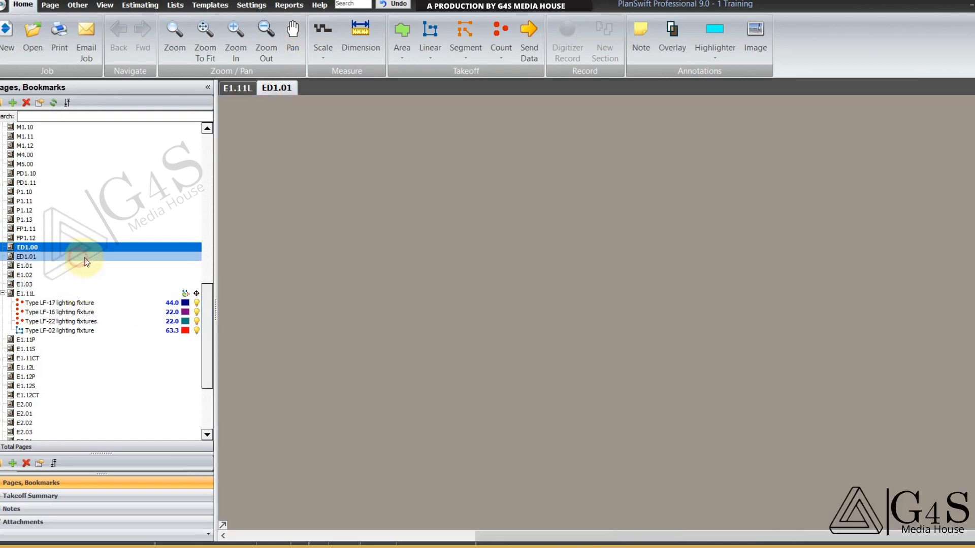
pyautogui.click(107, 265)
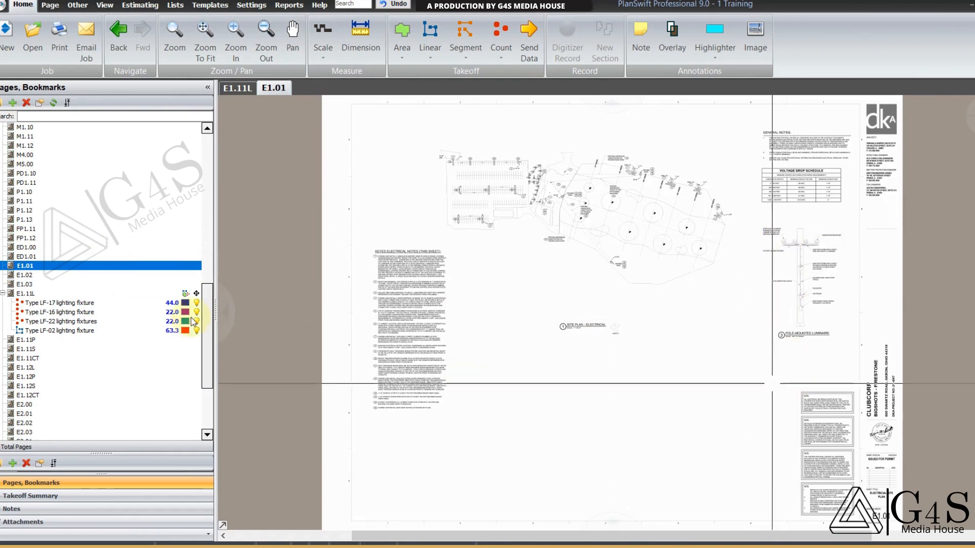
pyautogui.click(92, 277)
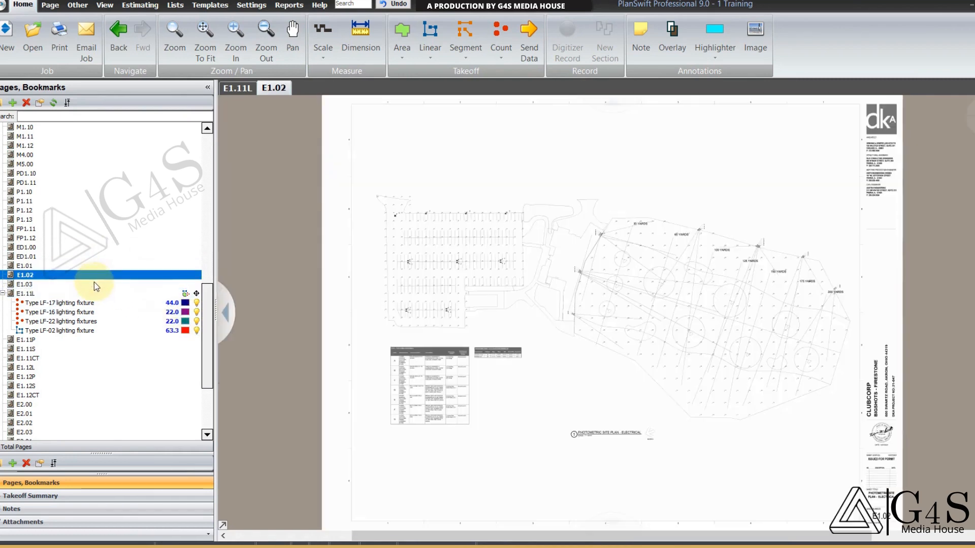
pyautogui.click(97, 285)
pyautogui.scroll(-1, 94, 277)
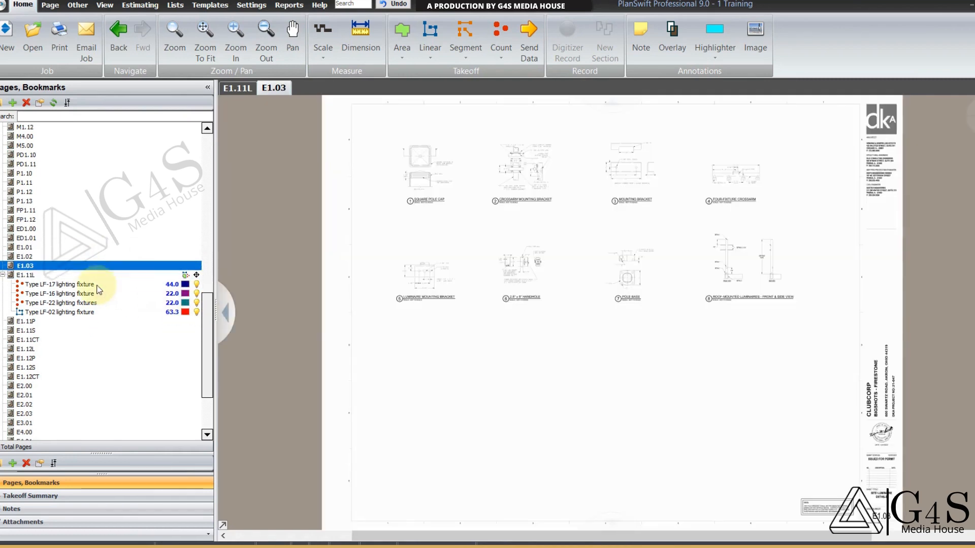
# Step: Look through the first- and second-floor electrical plans from E1.11L to E1.12CT for a symbol legend
pyautogui.click(93, 266)
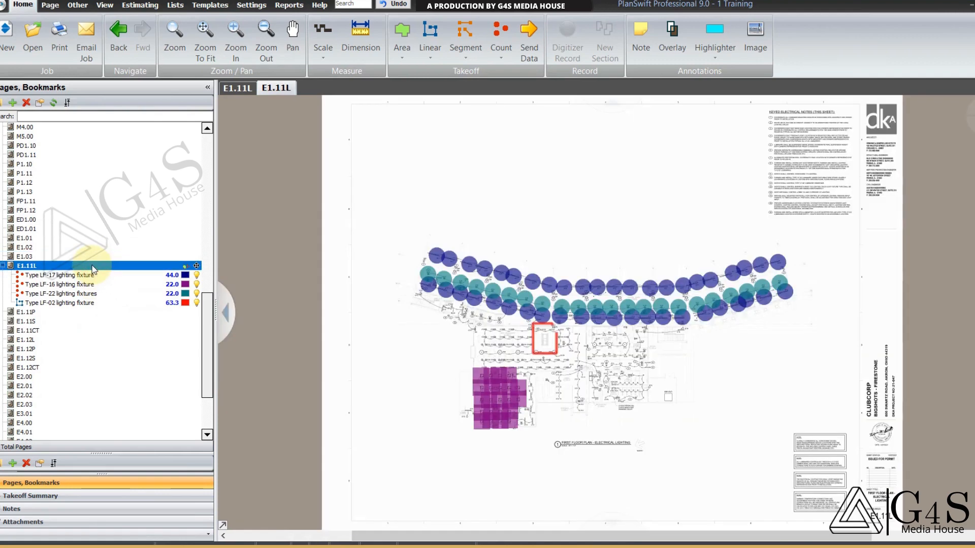
pyautogui.click(86, 315)
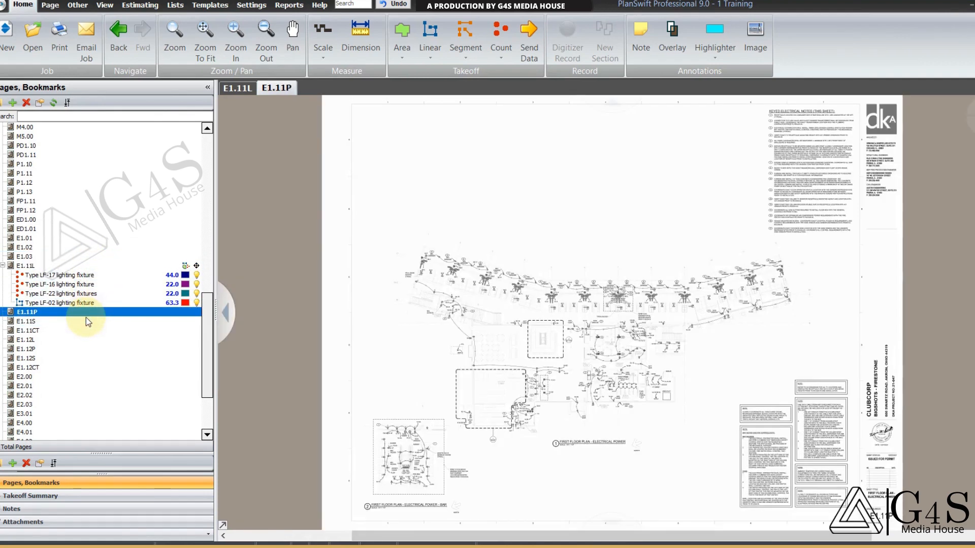
pyautogui.click(86, 320)
pyautogui.scroll(-1, 86, 318)
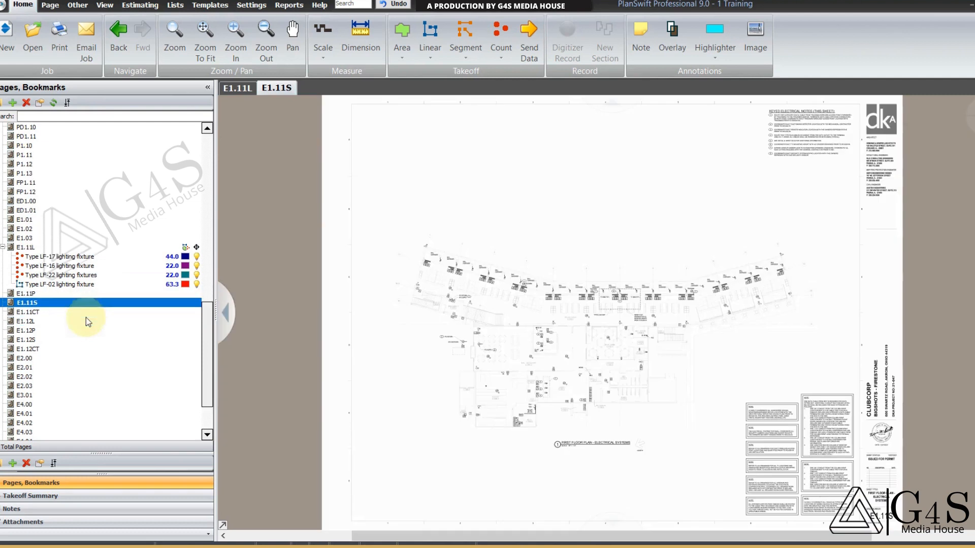
pyautogui.click(64, 302)
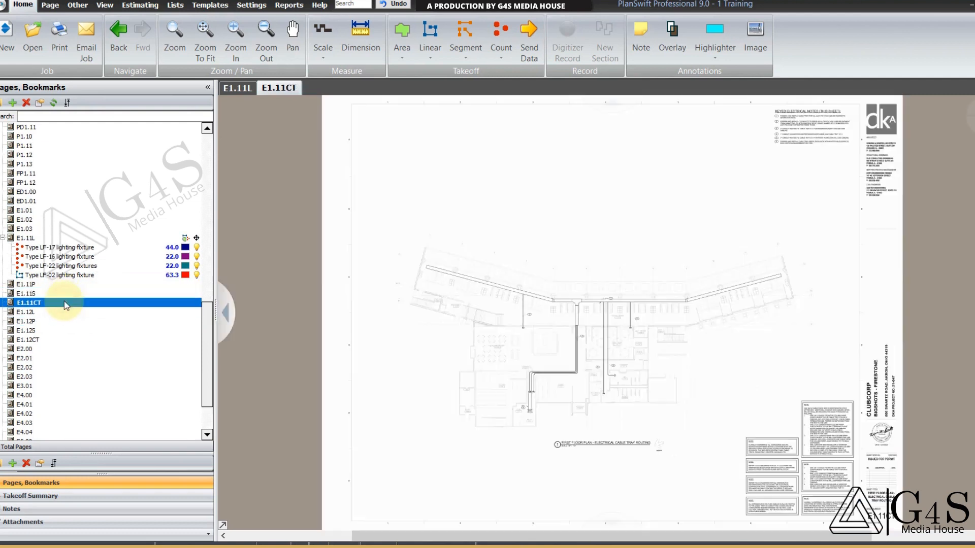
pyautogui.click(63, 311)
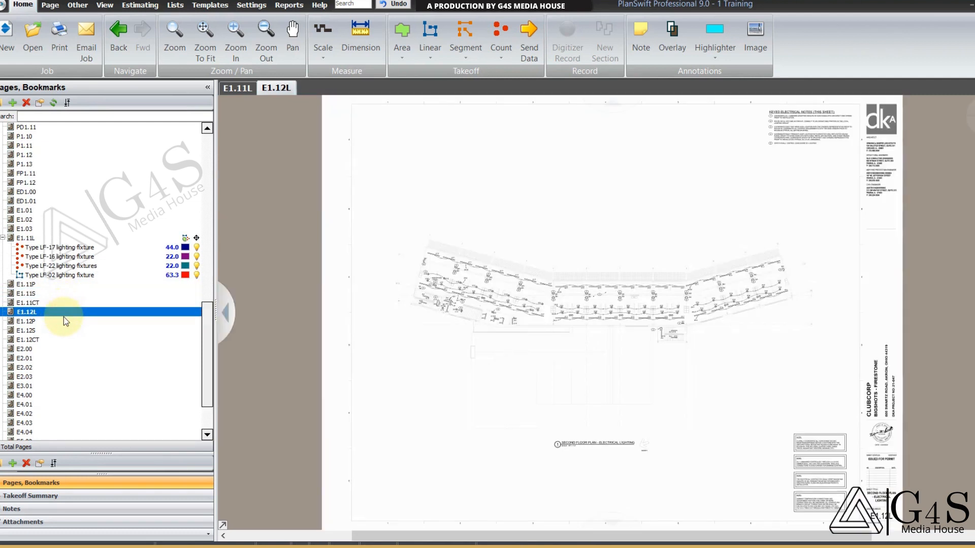
pyautogui.click(64, 323)
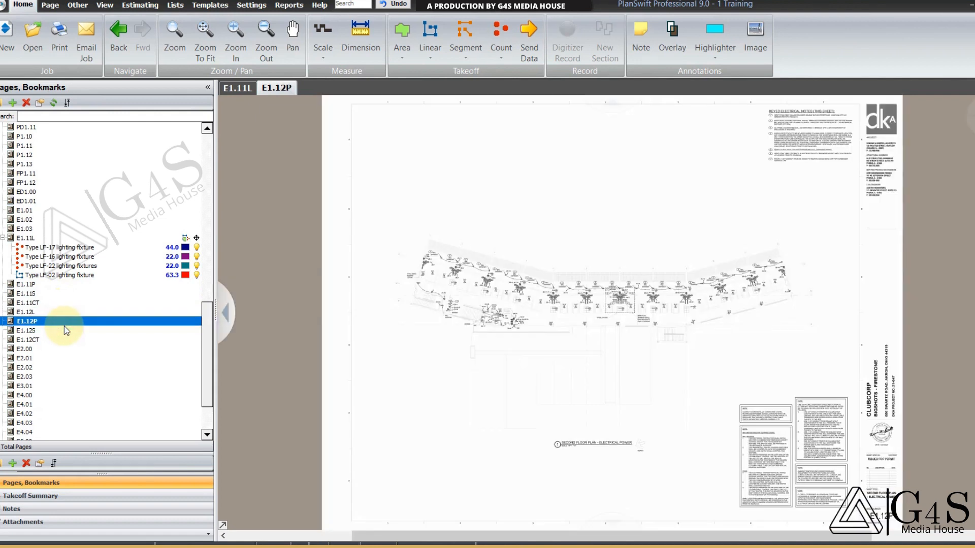
pyautogui.click(64, 330)
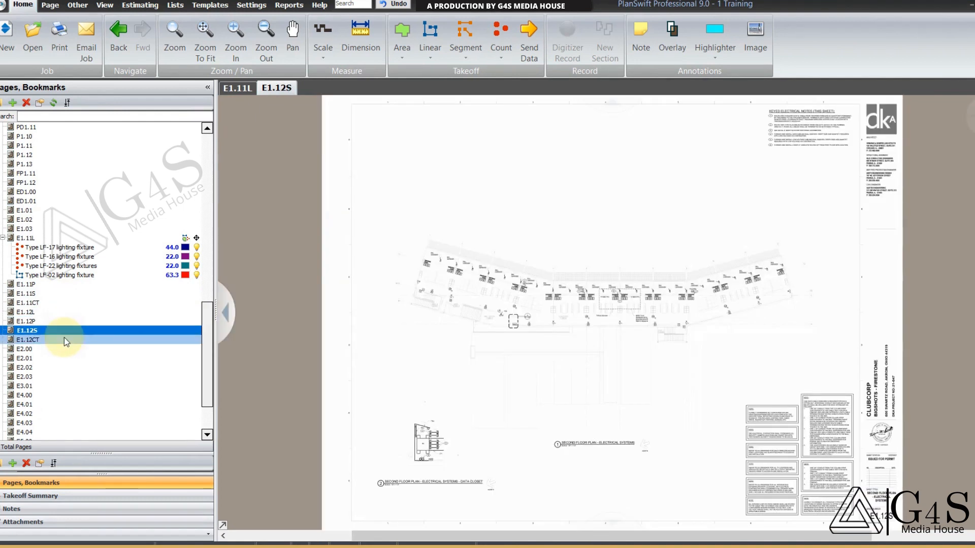
pyautogui.click(64, 338)
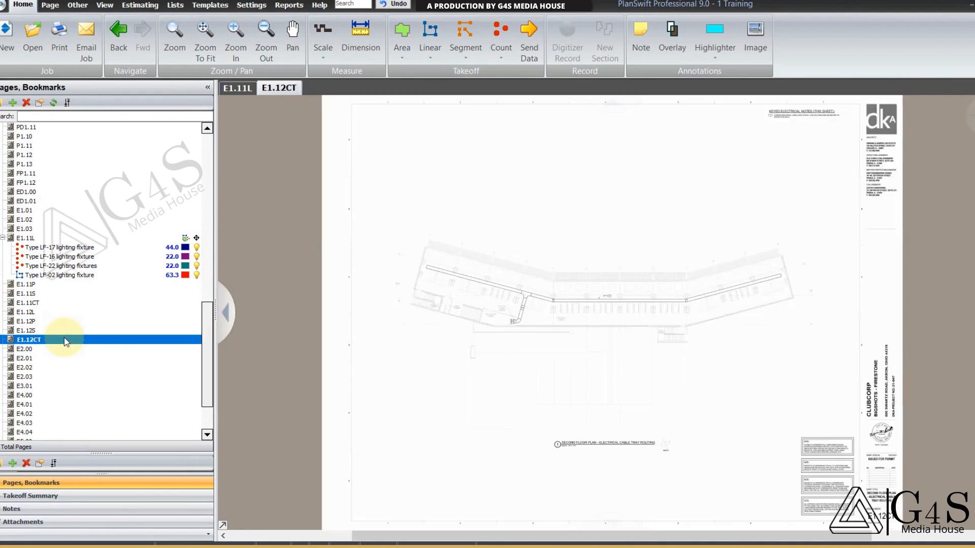
# Step: Examine the electrical one-line diagram sheet E2.00 and the grounding details on E2.01 for the symbols
pyautogui.click(57, 349)
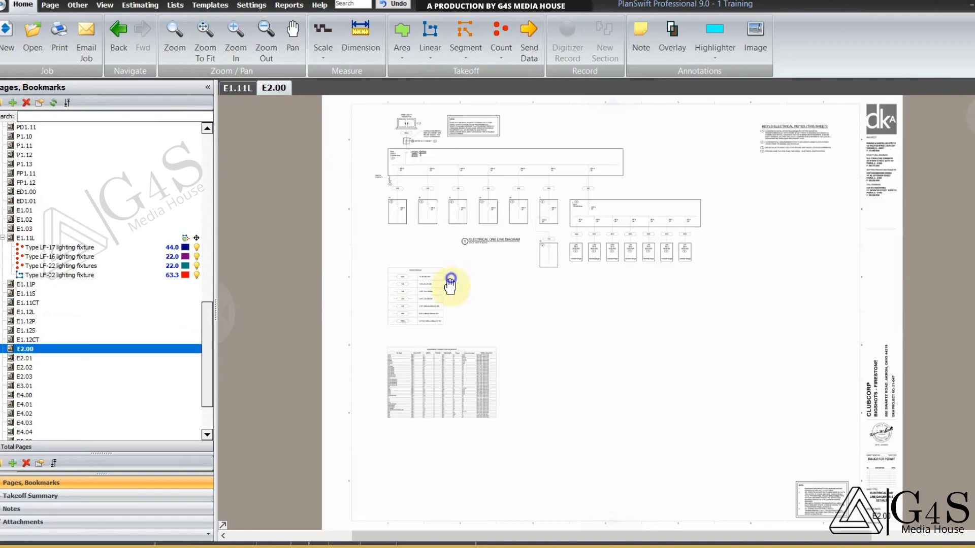
pyautogui.moveTo(446, 281); pyautogui.dragTo(447, 294)
pyautogui.press('Escape')
pyautogui.scroll(5, 448, 244)
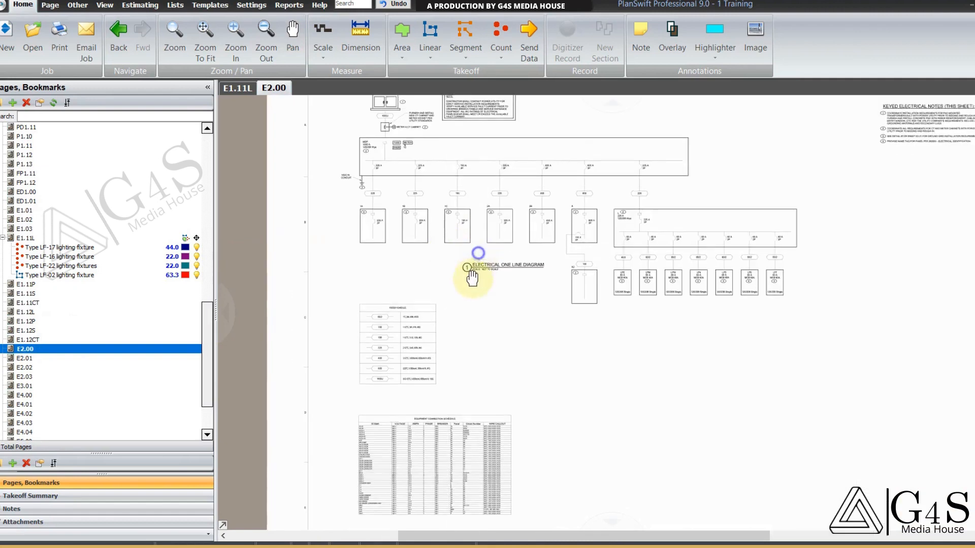
pyautogui.moveTo(450, 274)
pyautogui.mouseDown()
pyautogui.moveTo(448, 298)
pyautogui.moveTo(442, 219)
pyautogui.mouseUp()
pyautogui.click(56, 358)
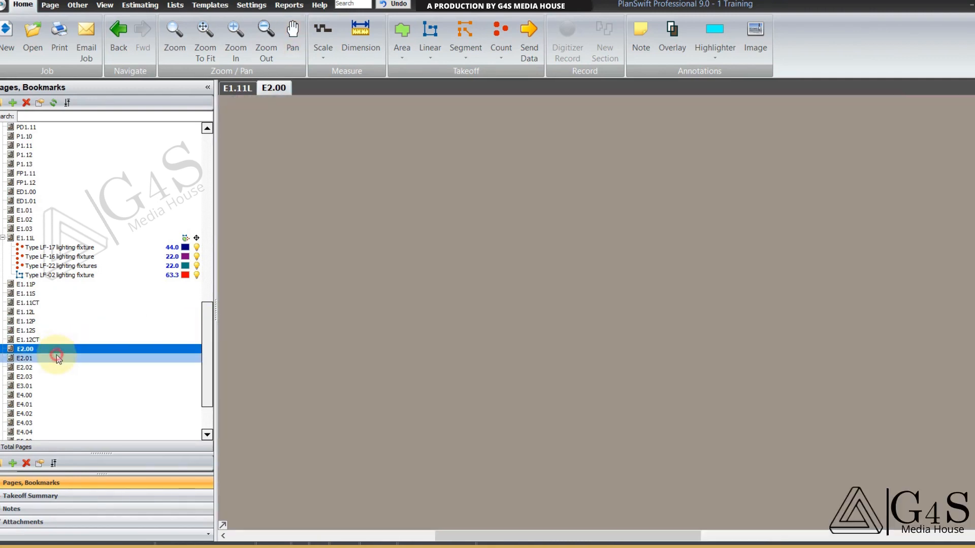
pyautogui.moveTo(511, 300); pyautogui.dragTo(531, 307)
pyautogui.scroll(3, 496, 305)
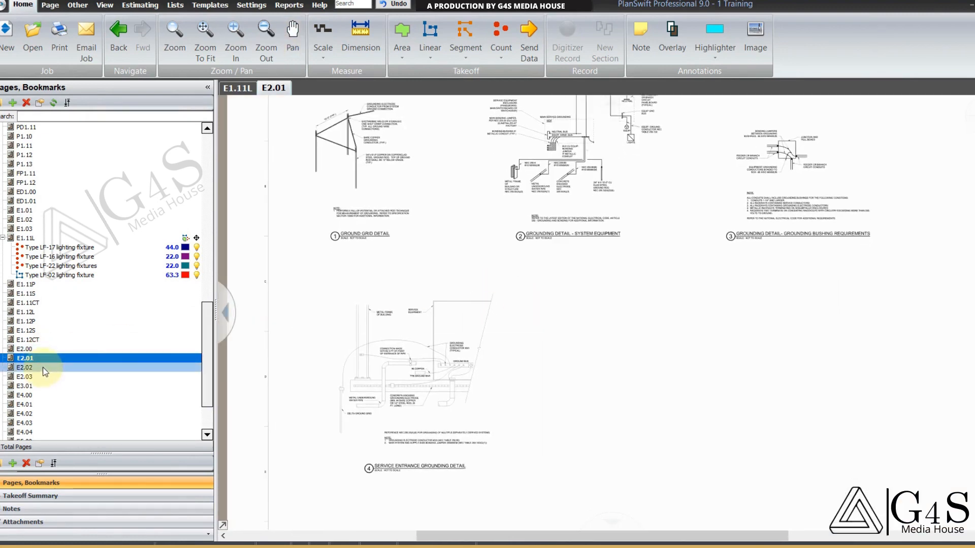
# Step: Check the panel schedules on E2.02 and E2.03 and the kitchen plan on E3.01
pyautogui.click(44, 367)
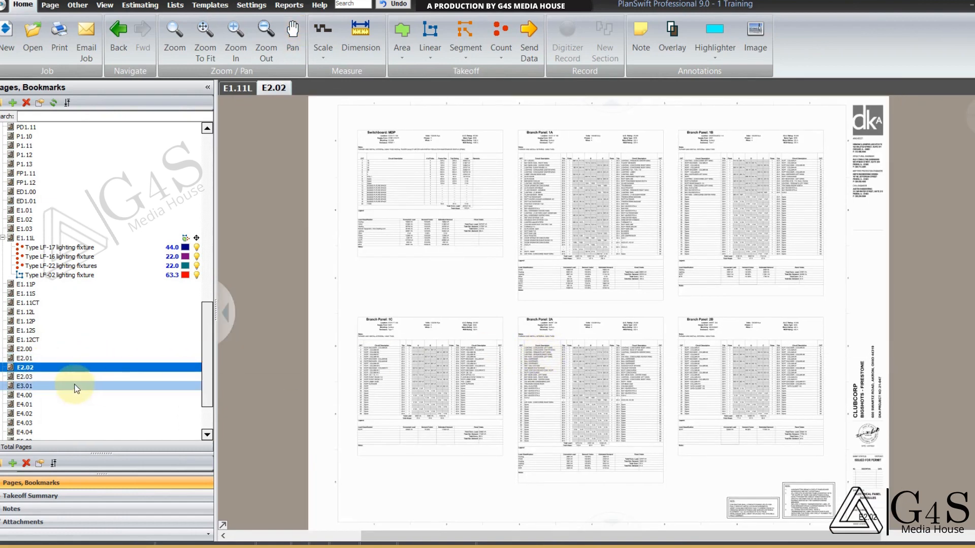
pyautogui.click(71, 378)
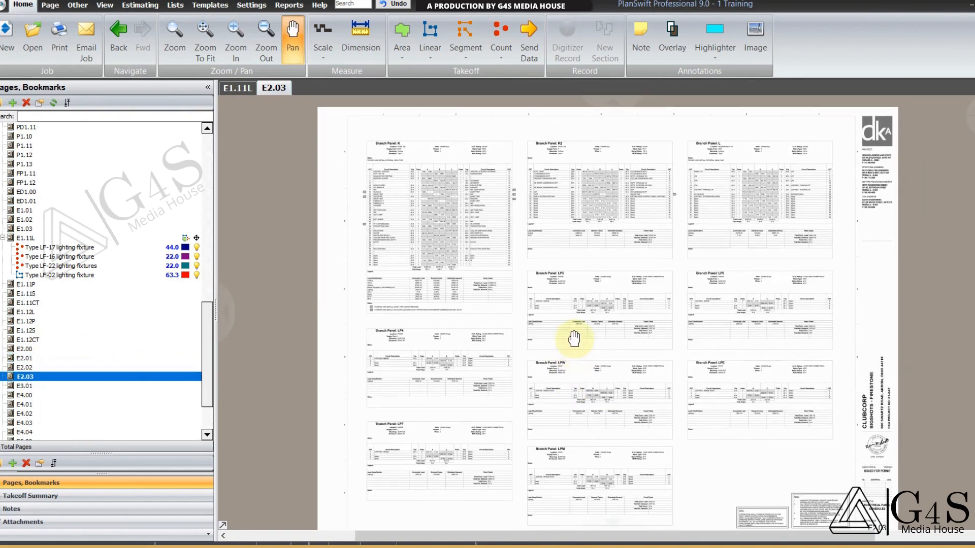
pyautogui.click(88, 387)
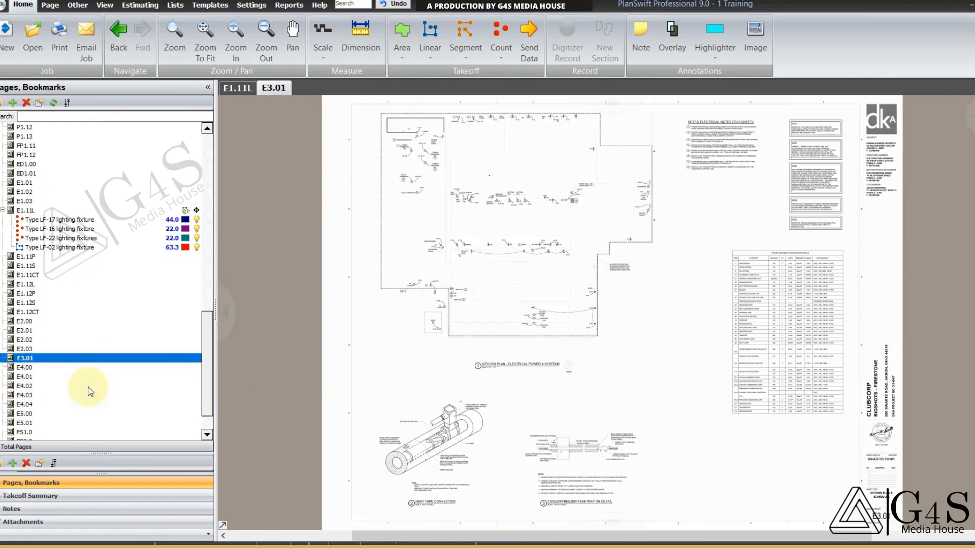
# Step: Read the Telephone and Data and Camera Equipment Schedules on E4.00 for the OS and PP symbols
pyautogui.click(86, 365)
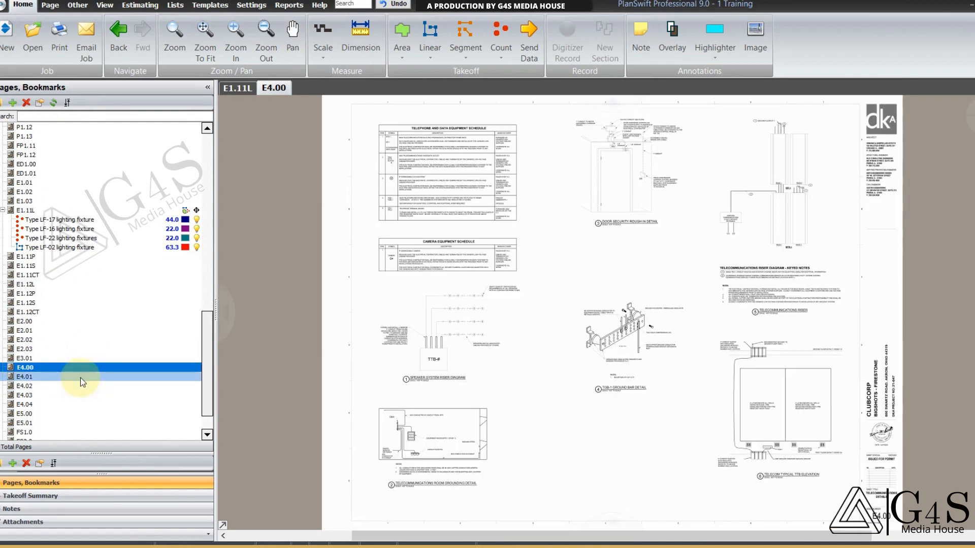
pyautogui.scroll(4, 401, 222)
pyautogui.moveTo(399, 158); pyautogui.dragTo(418, 292)
pyautogui.scroll(3, 399, 233)
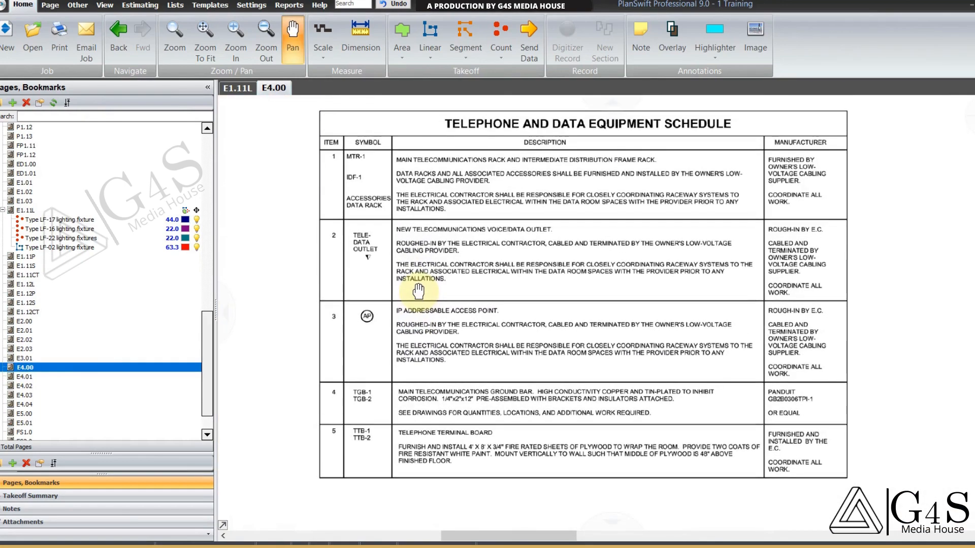
pyautogui.scroll(-5, 417, 304)
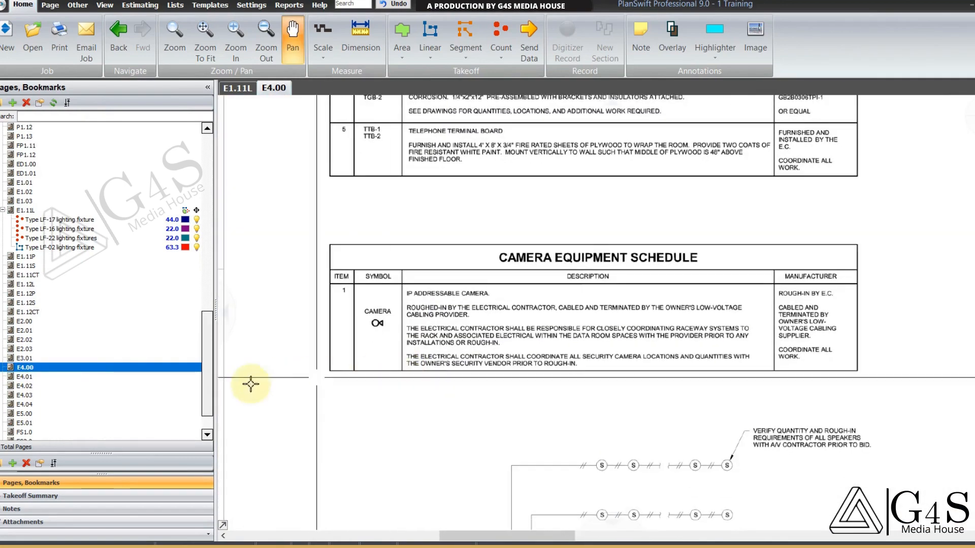
# Step: Check the fire alarm and security system schedules and the electrical details on sheets E4.01 through E4.04 for the symbols
pyautogui.click(160, 377)
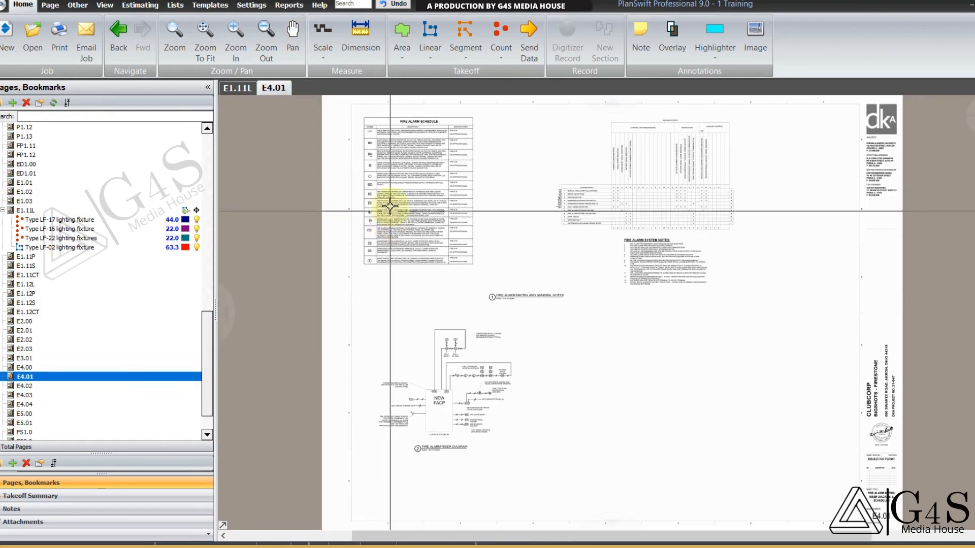
pyautogui.scroll(2, 390, 160)
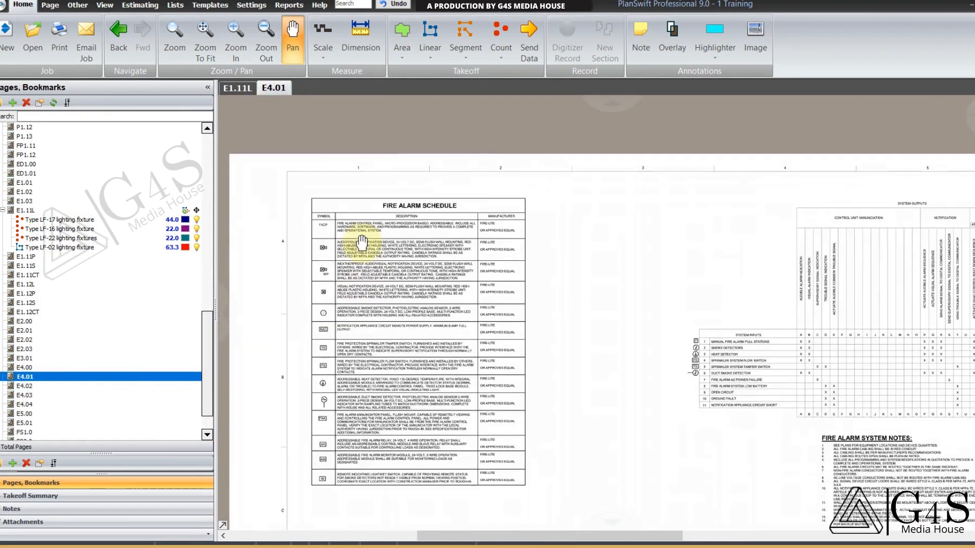
pyautogui.click(140, 386)
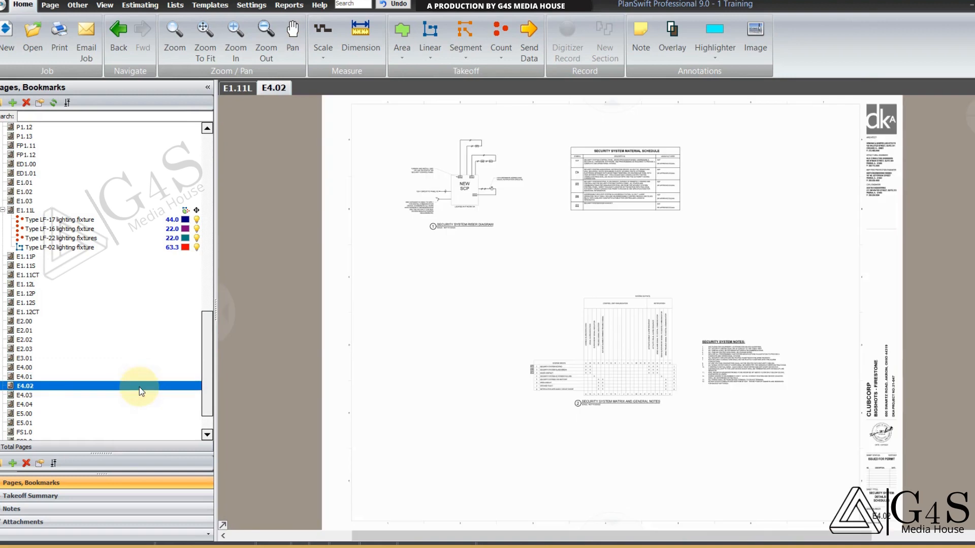
pyautogui.scroll(3, 602, 189)
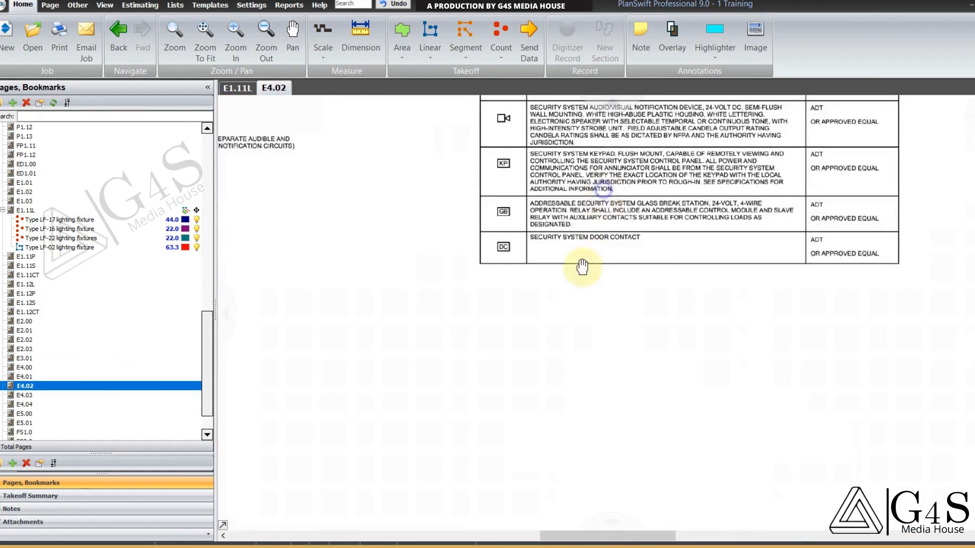
pyautogui.moveTo(581, 267); pyautogui.dragTo(576, 287)
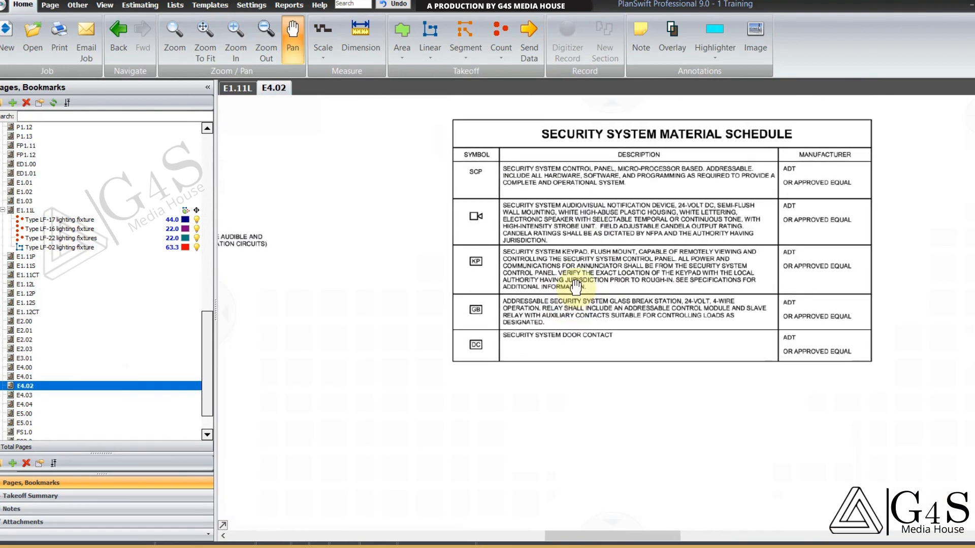
pyautogui.click(118, 399)
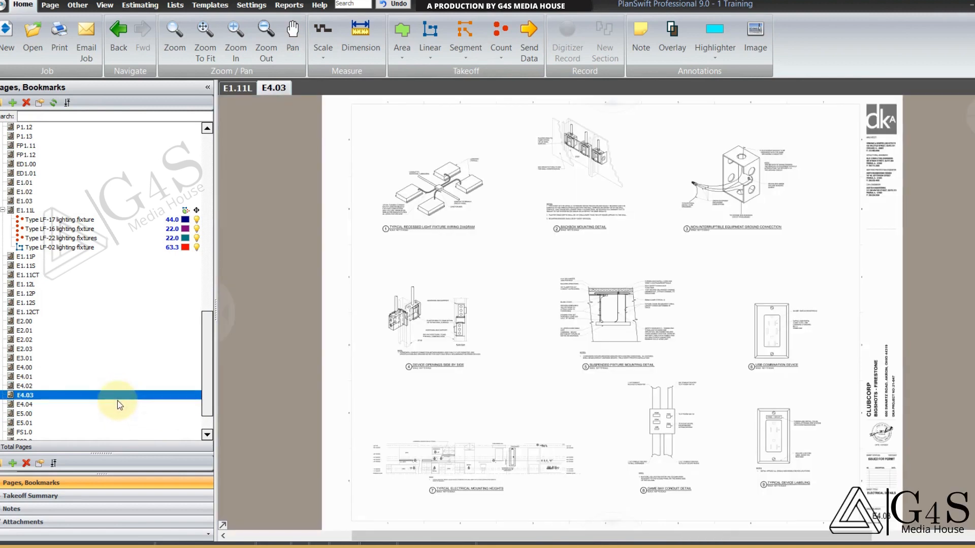
pyautogui.scroll(-2, 117, 403)
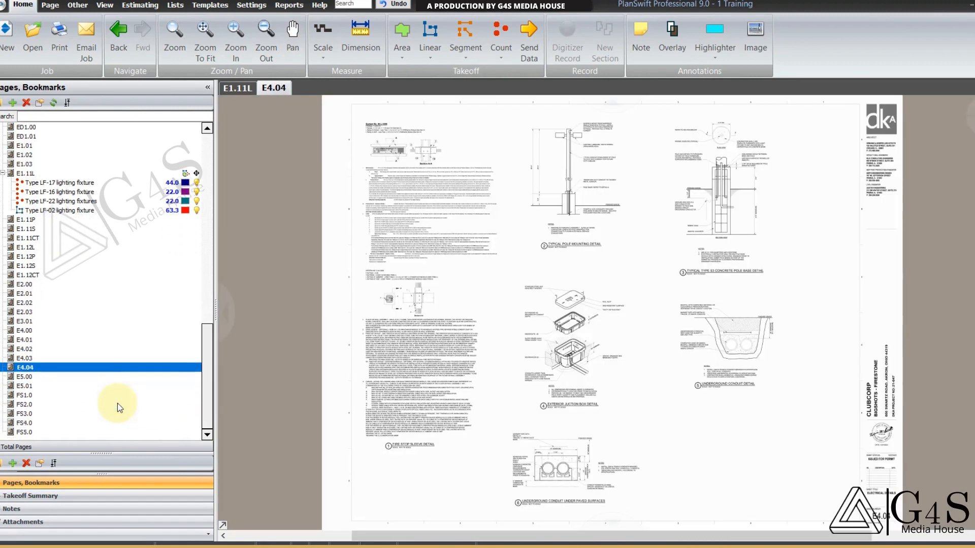
# Step: Read the Material Schedules and the general electrical notes on E5.00 for the OS and PP symbols
pyautogui.click(110, 378)
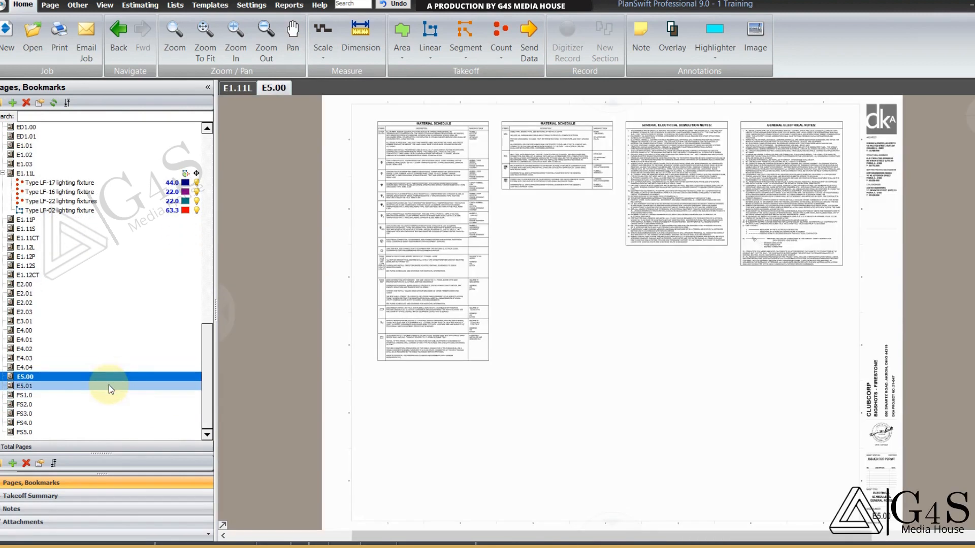
pyautogui.scroll(4, 501, 185)
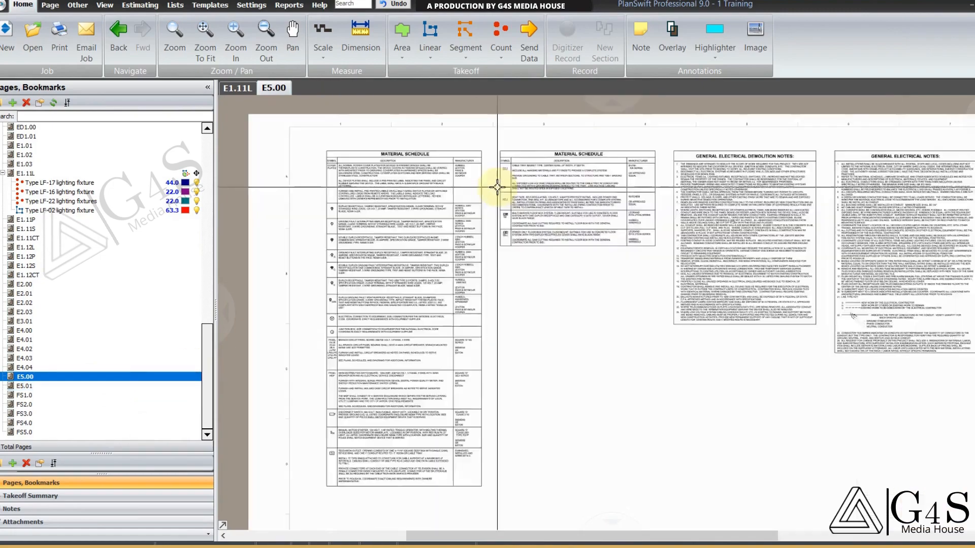
pyautogui.moveTo(591, 240)
pyautogui.mouseDown()
pyautogui.moveTo(591, 248)
pyautogui.moveTo(653, 227)
pyautogui.mouseUp()
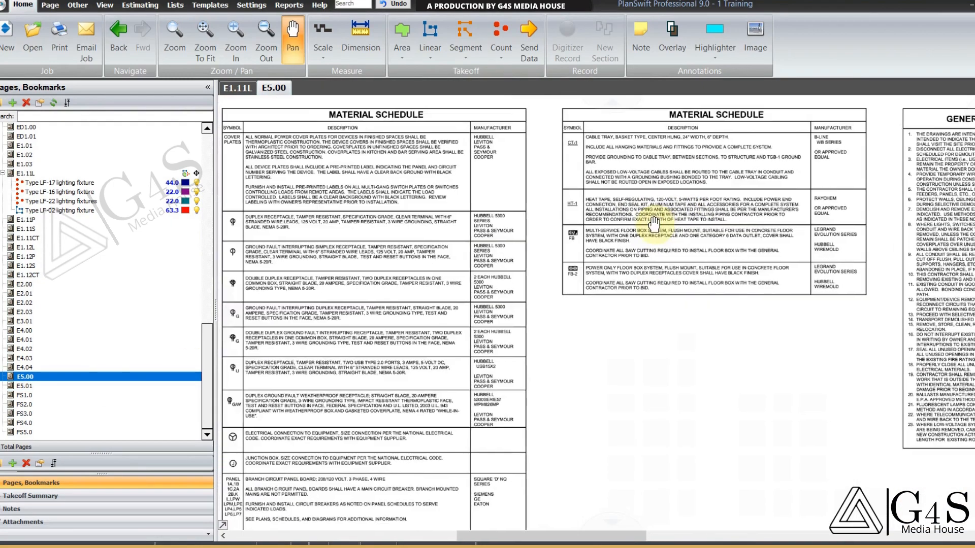
pyautogui.moveTo(495, 323); pyautogui.dragTo(529, 286)
pyautogui.moveTo(434, 431); pyautogui.dragTo(458, 384)
pyautogui.moveTo(402, 440)
pyautogui.mouseDown()
pyautogui.moveTo(442, 311)
pyautogui.moveTo(398, 261)
pyautogui.moveTo(397, 403)
pyautogui.mouseUp()
pyautogui.moveTo(506, 356)
pyautogui.mouseDown()
pyautogui.moveTo(374, 380)
pyautogui.moveTo(286, 381)
pyautogui.mouseUp()
pyautogui.moveTo(725, 383)
pyautogui.mouseDown()
pyautogui.moveTo(685, 393)
pyautogui.moveTo(470, 398)
pyautogui.moveTo(441, 387)
pyautogui.mouseUp()
pyautogui.moveTo(565, 489)
pyautogui.mouseDown()
pyautogui.moveTo(509, 407)
pyautogui.moveTo(536, 332)
pyautogui.mouseUp()
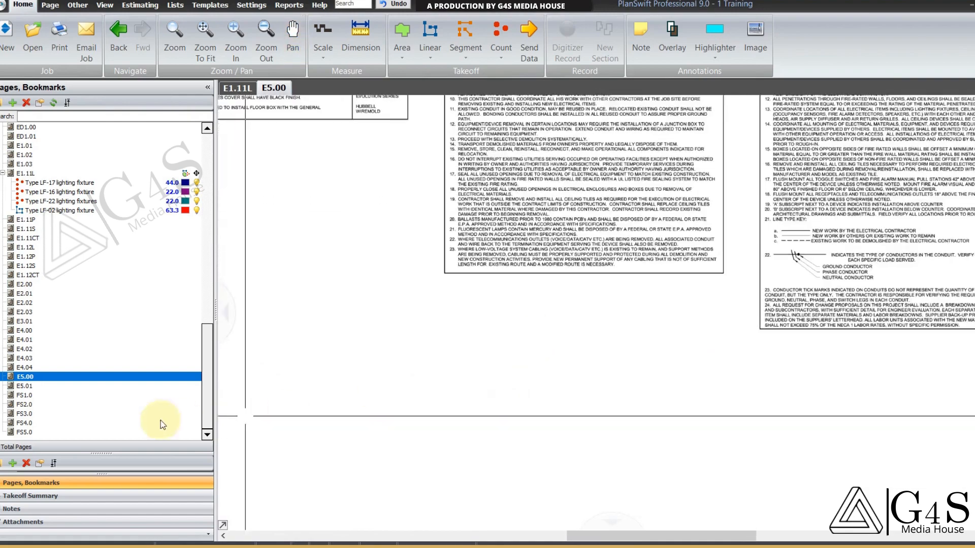
# Step: Look up the OS and PP symbols in the Addressable Lighting Control Equipment Schedule on sheet E5.01
pyautogui.click(109, 385)
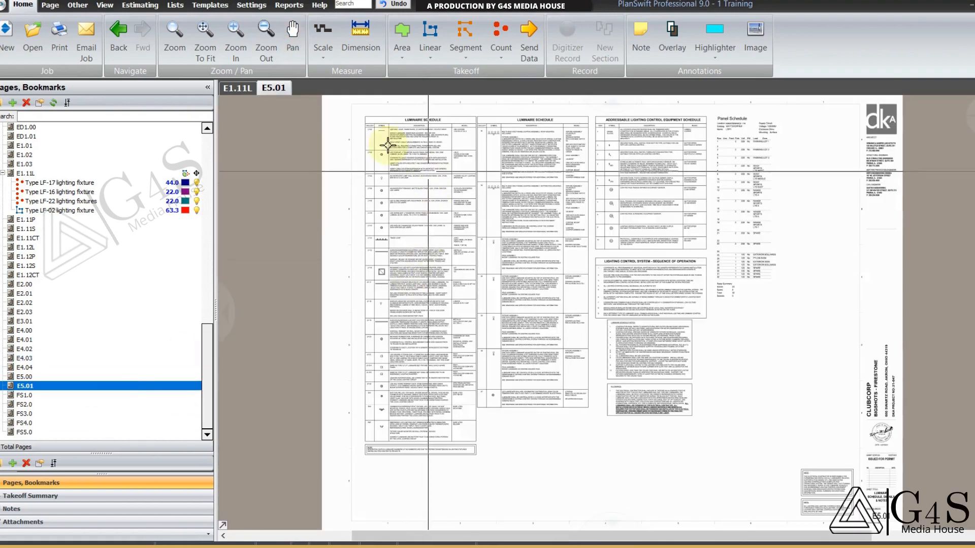
pyautogui.scroll(3, 396, 167)
pyautogui.moveTo(401, 188); pyautogui.dragTo(406, 214)
pyautogui.moveTo(533, 272); pyautogui.dragTo(432, 297)
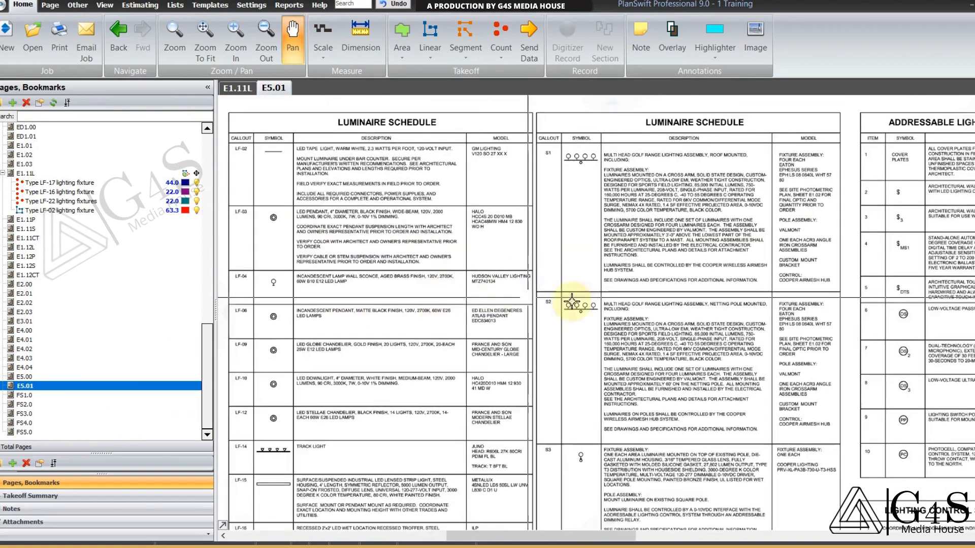
pyautogui.moveTo(695, 325)
pyautogui.mouseDown()
pyautogui.moveTo(498, 302)
pyautogui.moveTo(457, 343)
pyautogui.moveTo(340, 338)
pyautogui.moveTo(365, 288)
pyautogui.moveTo(366, 258)
pyautogui.moveTo(414, 259)
pyautogui.mouseUp()
pyautogui.scroll(1, 342, 338)
pyautogui.scroll(1, 366, 254)
pyautogui.scroll(1, 370, 245)
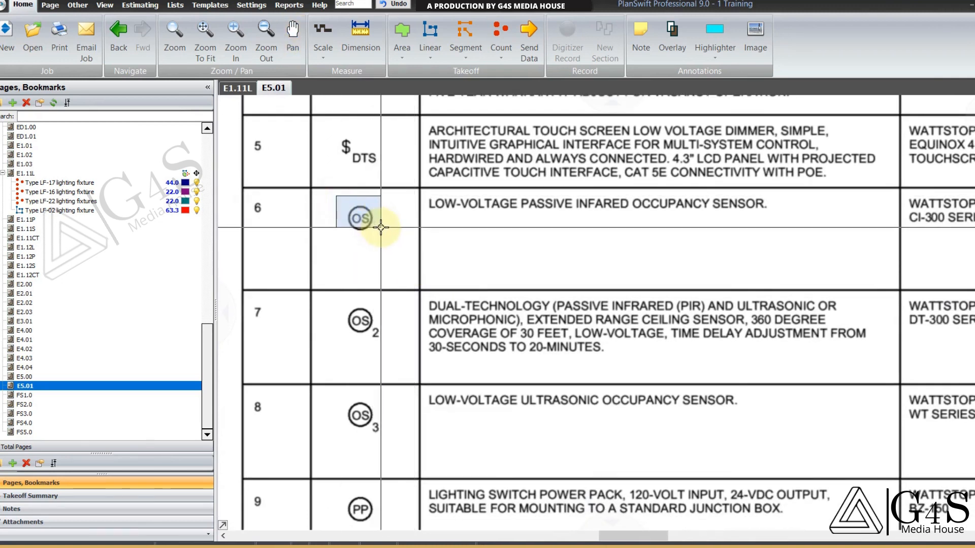
pyautogui.moveTo(381, 228); pyautogui.dragTo(388, 231)
pyautogui.moveTo(494, 245); pyautogui.dragTo(482, 246)
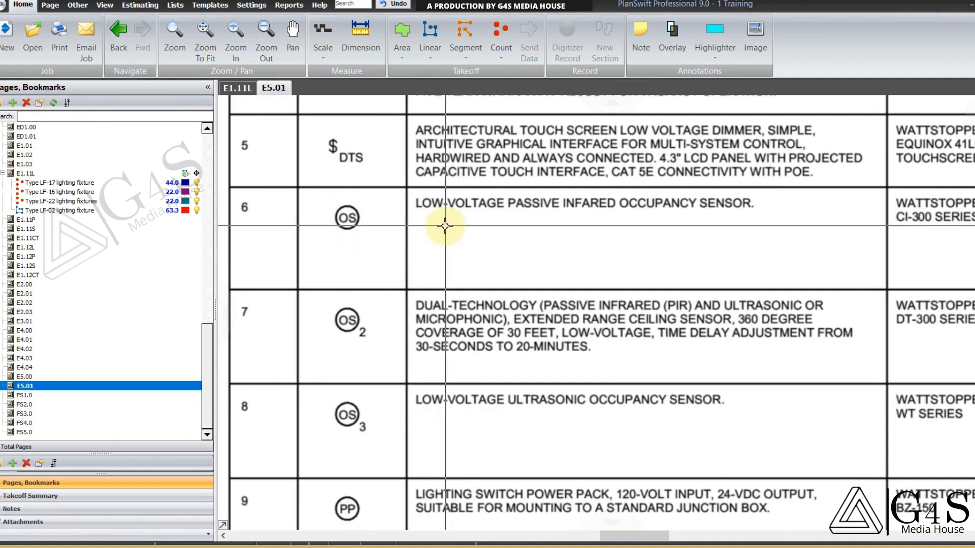
pyautogui.moveTo(414, 191); pyautogui.dragTo(671, 214)
pyautogui.moveTo(691, 289); pyautogui.dragTo(687, 279)
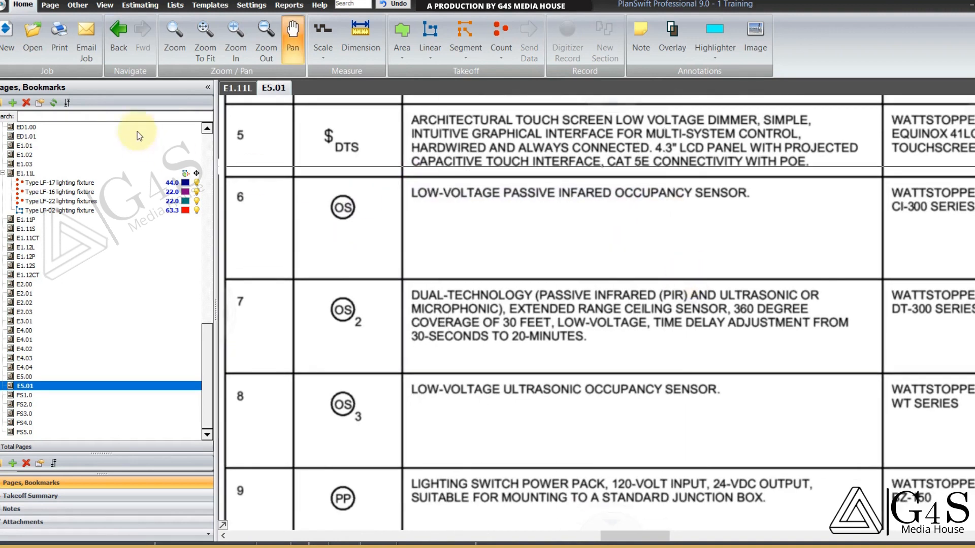
# Step: Create a count takeoff named "Occupancy sensor" with the Diamond shape on the E1.11L lighting plan
pyautogui.click(229, 91)
pyautogui.moveTo(482, 277); pyautogui.dragTo(544, 256)
pyautogui.moveTo(496, 247); pyautogui.dragTo(514, 263)
pyautogui.scroll(-1, 544, 263)
pyautogui.click(463, 51)
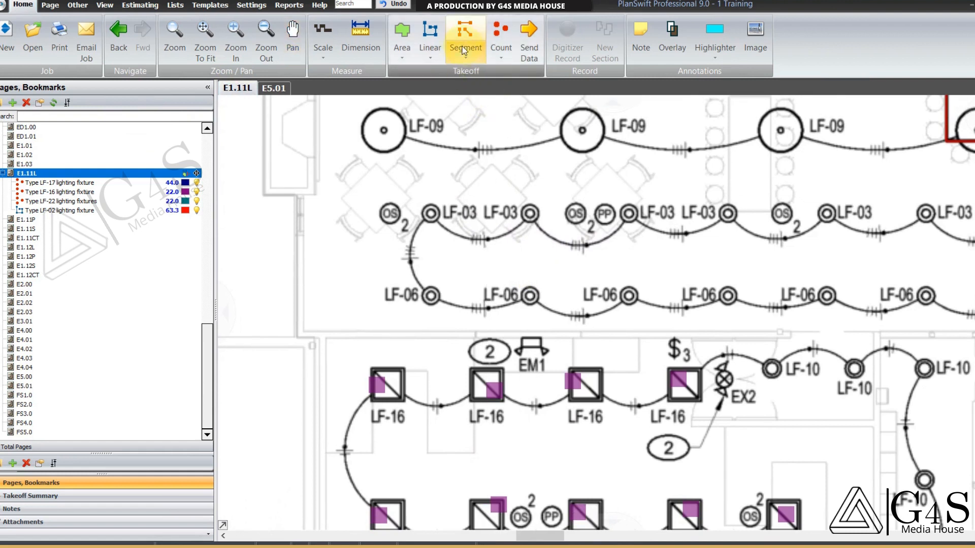
pyautogui.click(502, 29)
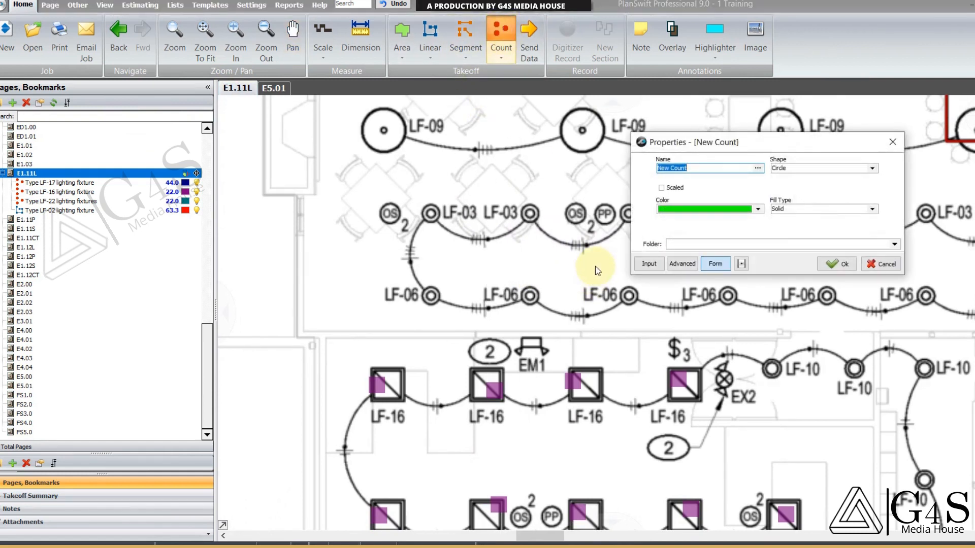
pyautogui.write('Occupancy sensor')
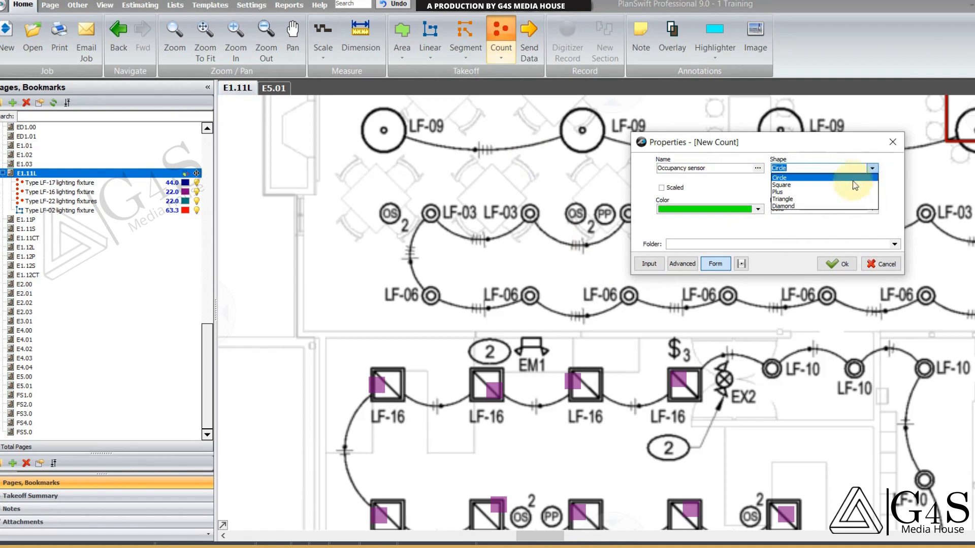
pyautogui.click(820, 205)
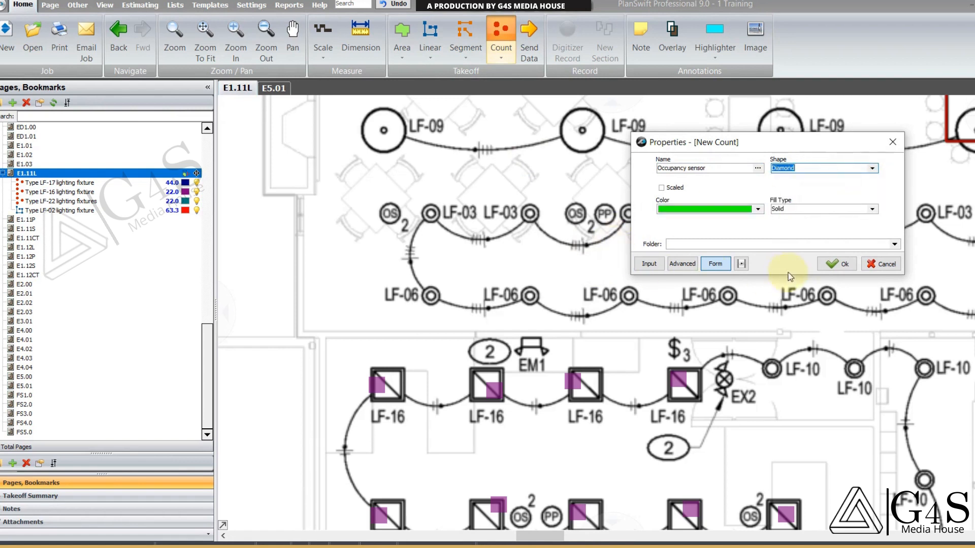
pyautogui.click(831, 264)
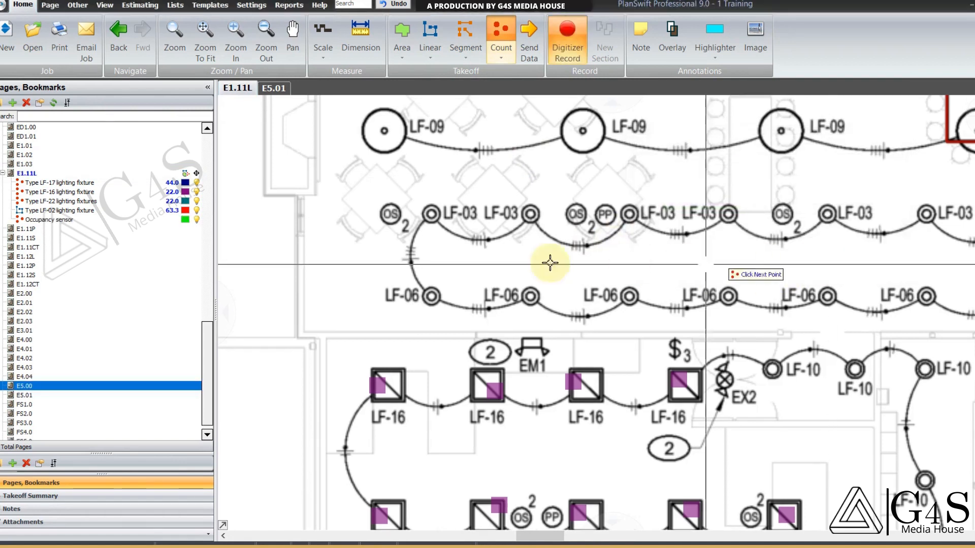
# Step: Count the four OS sensors along the LF-03 row directly above the LF-06 fixtures
pyautogui.click(390, 215)
pyautogui.click(577, 215)
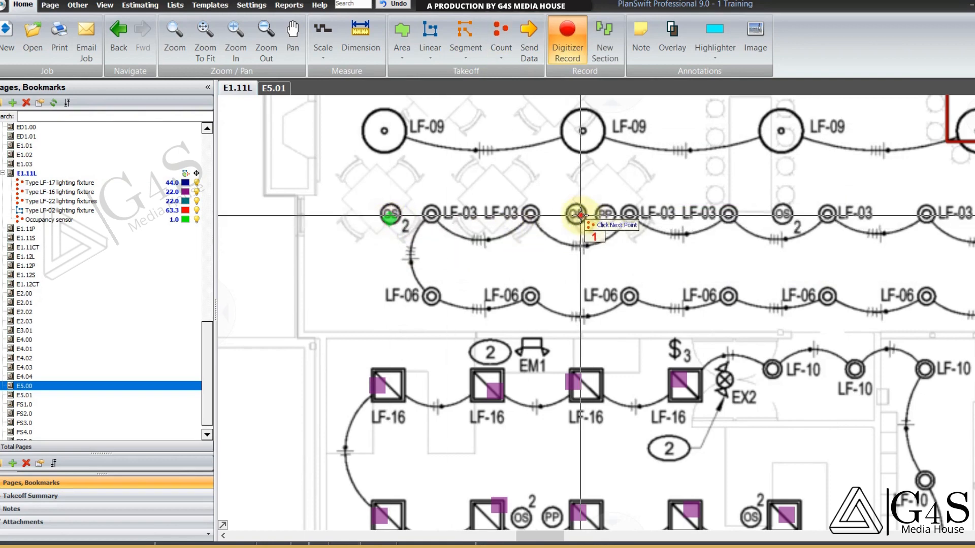
pyautogui.click(686, 226)
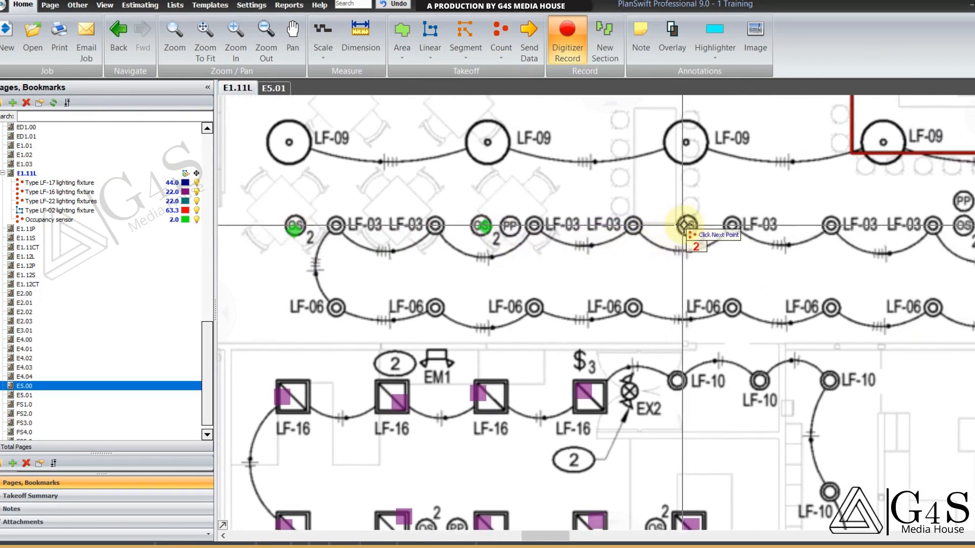
pyautogui.click(706, 225)
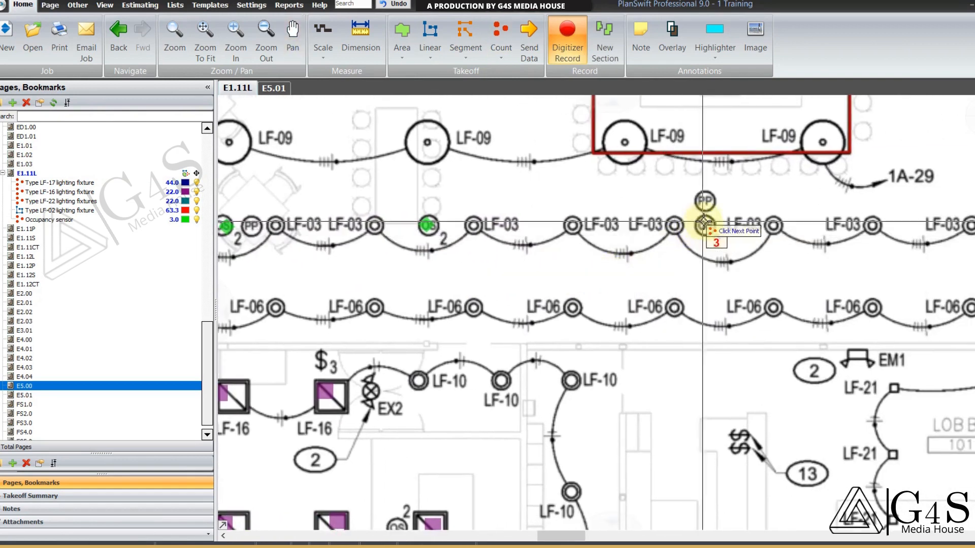
# Step: Count the two OS sensors in the men's toilet, room 110
pyautogui.moveTo(766, 246); pyautogui.dragTo(585, 252)
pyautogui.moveTo(763, 265); pyautogui.dragTo(726, 266)
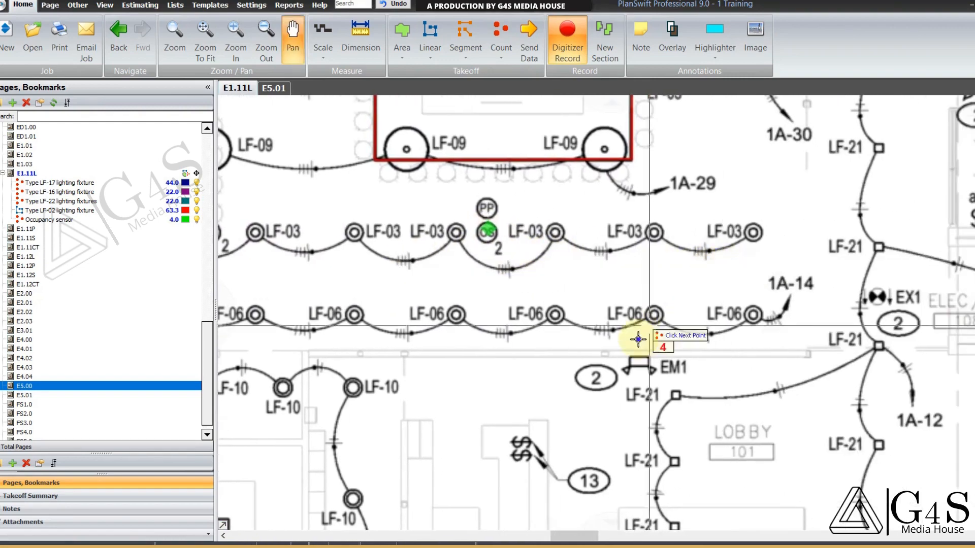
pyautogui.moveTo(637, 340); pyautogui.dragTo(695, 166)
pyautogui.scroll(-1, 649, 244)
pyautogui.moveTo(508, 302); pyautogui.dragTo(594, 233)
pyautogui.moveTo(581, 305); pyautogui.dragTo(615, 200)
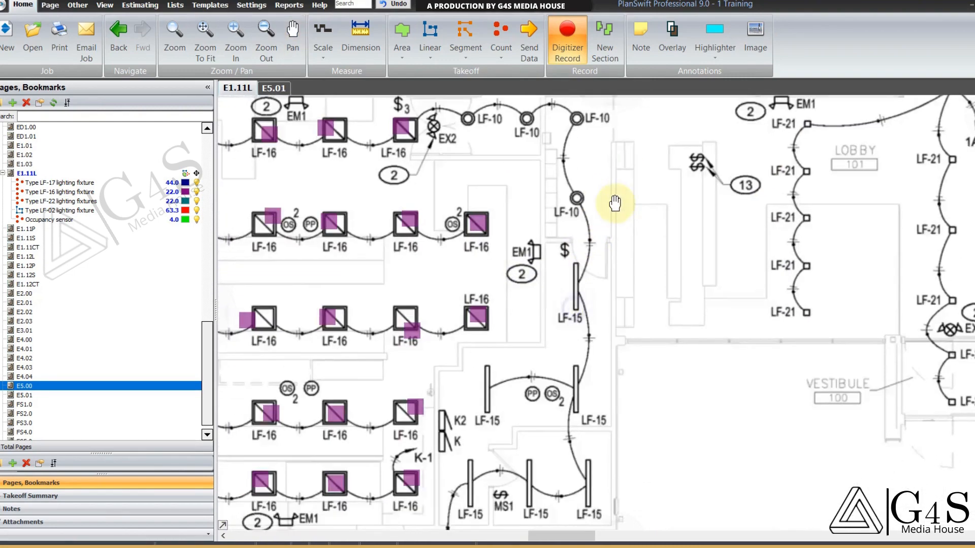
pyautogui.scroll(-1, 615, 204)
pyautogui.moveTo(820, 200); pyautogui.dragTo(607, 225)
pyautogui.scroll(1, 628, 249)
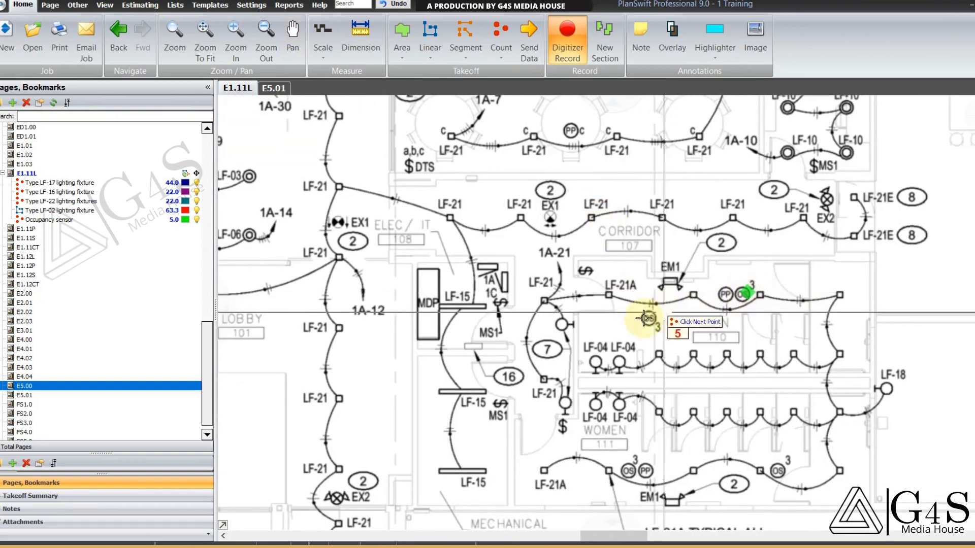
# Step: Count the two OS sensors between the LF-17 fixtures in the bays fed by circuits 1A-3 and 1A-8
pyautogui.moveTo(637, 265); pyautogui.dragTo(633, 406)
pyautogui.moveTo(619, 298); pyautogui.dragTo(627, 410)
pyautogui.moveTo(625, 269); pyautogui.dragTo(623, 366)
pyautogui.moveTo(737, 292); pyautogui.dragTo(569, 392)
pyautogui.scroll(-1, 591, 324)
pyautogui.moveTo(664, 285); pyautogui.dragTo(375, 351)
pyautogui.moveTo(855, 332); pyautogui.dragTo(648, 344)
pyautogui.scroll(1, 772, 304)
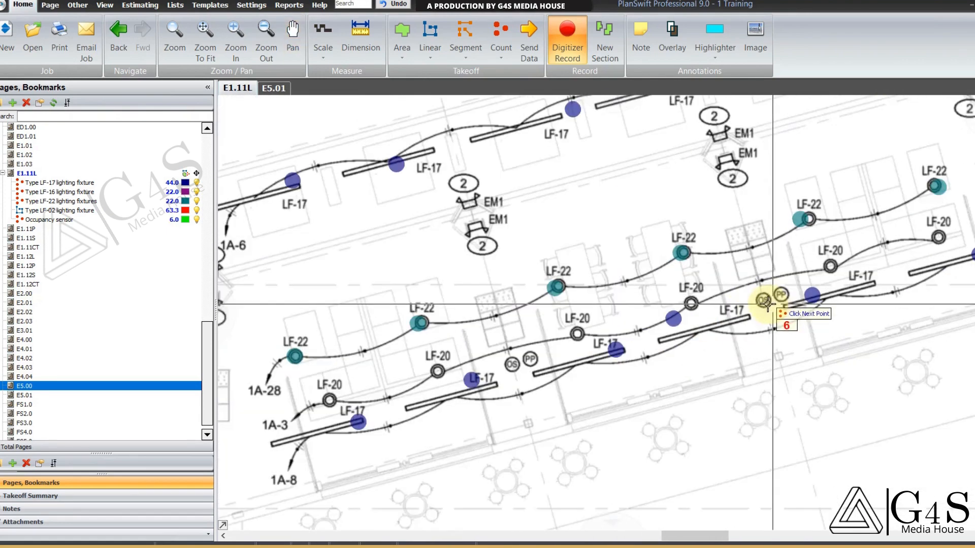
pyautogui.moveTo(538, 365); pyautogui.dragTo(581, 337)
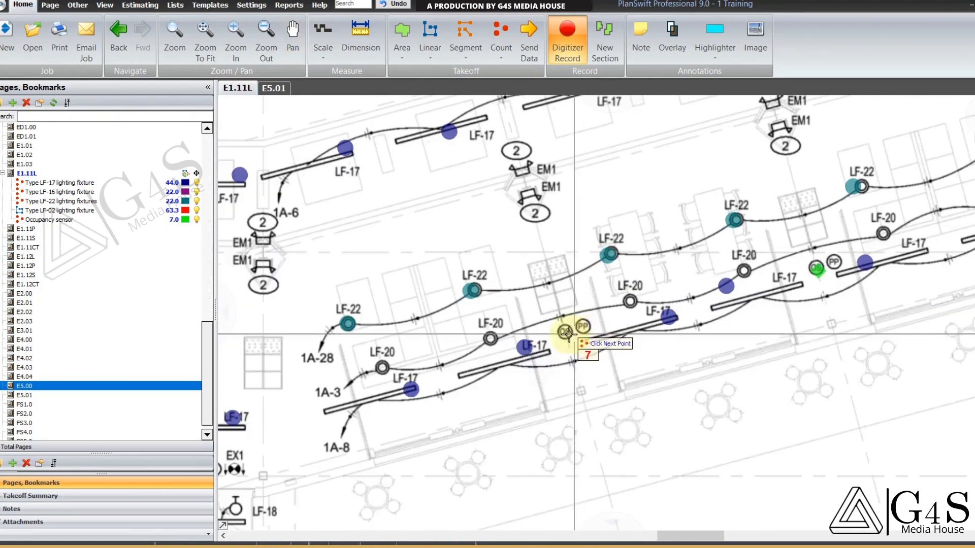
# Step: Count the two OS sensors beside the LF-17 fixtures above Stair B and Maintenance, and end the occupancy sensor count
pyautogui.moveTo(416, 395); pyautogui.dragTo(899, 298)
pyautogui.scroll(-1, 857, 297)
pyautogui.moveTo(442, 383); pyautogui.dragTo(803, 363)
pyautogui.moveTo(483, 366); pyautogui.dragTo(742, 286)
pyautogui.moveTo(614, 353); pyautogui.dragTo(672, 405)
pyautogui.moveTo(420, 335); pyautogui.dragTo(709, 376)
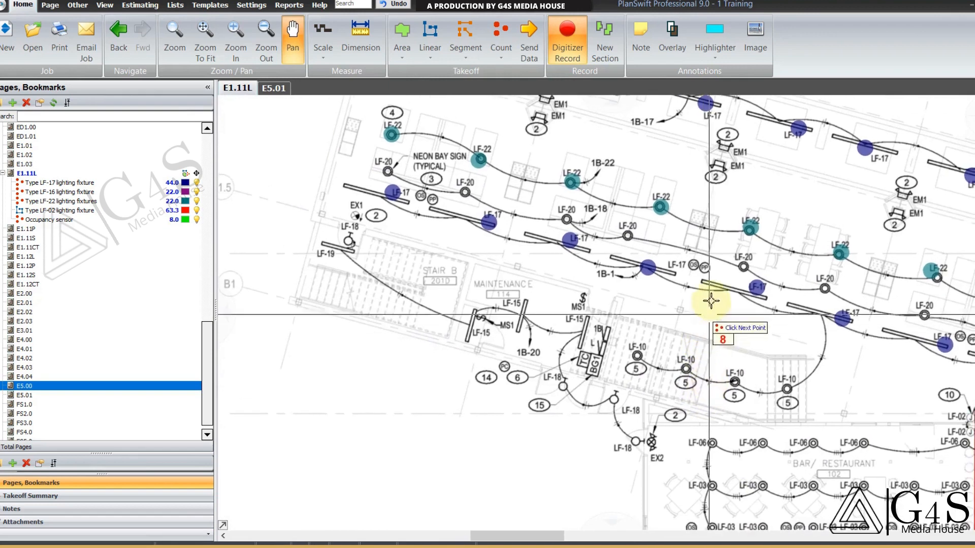
pyautogui.moveTo(442, 290); pyautogui.dragTo(460, 304)
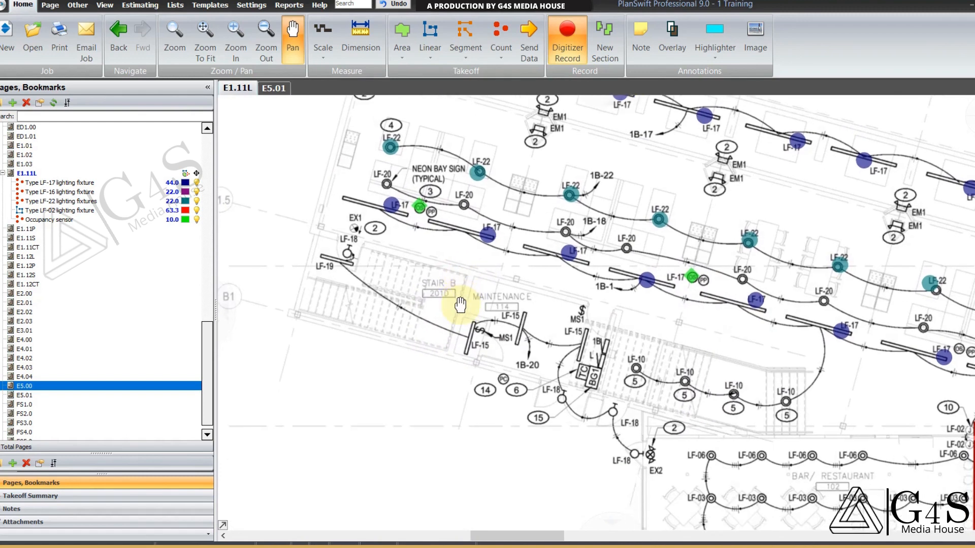
pyautogui.rightClick(458, 267)
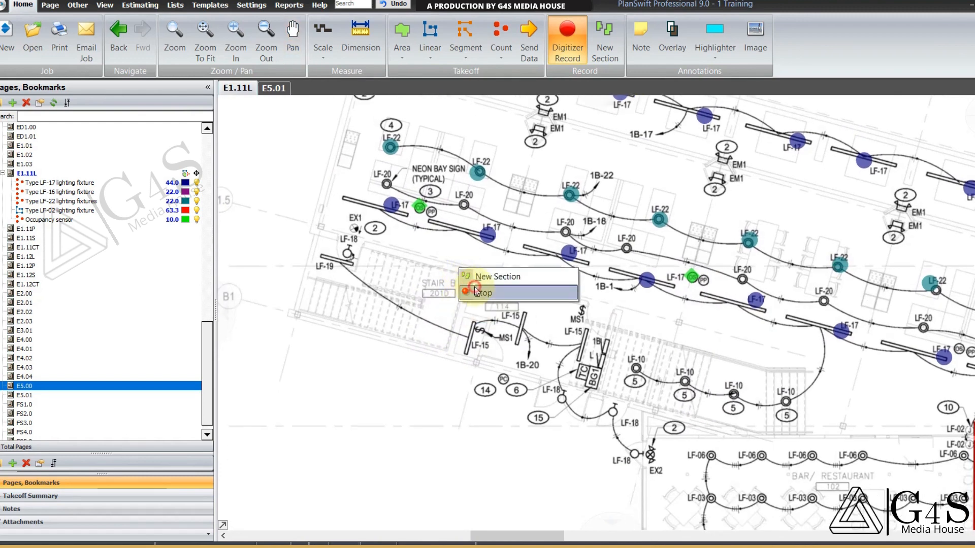
pyautogui.click(475, 291)
# Step: Check the description of the PP symbol in the lighting control schedule on sheet E5.01
pyautogui.scroll(5, 692, 289)
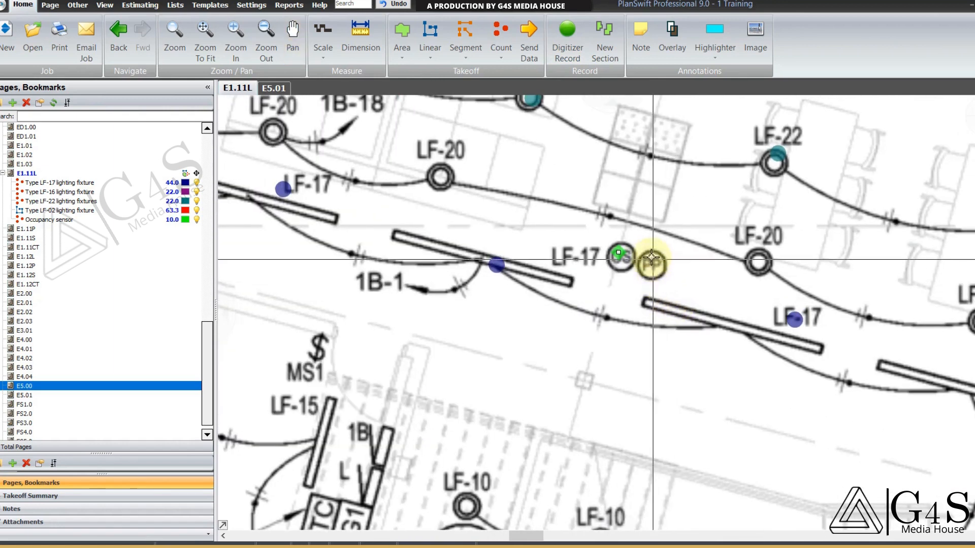
pyautogui.click(669, 268)
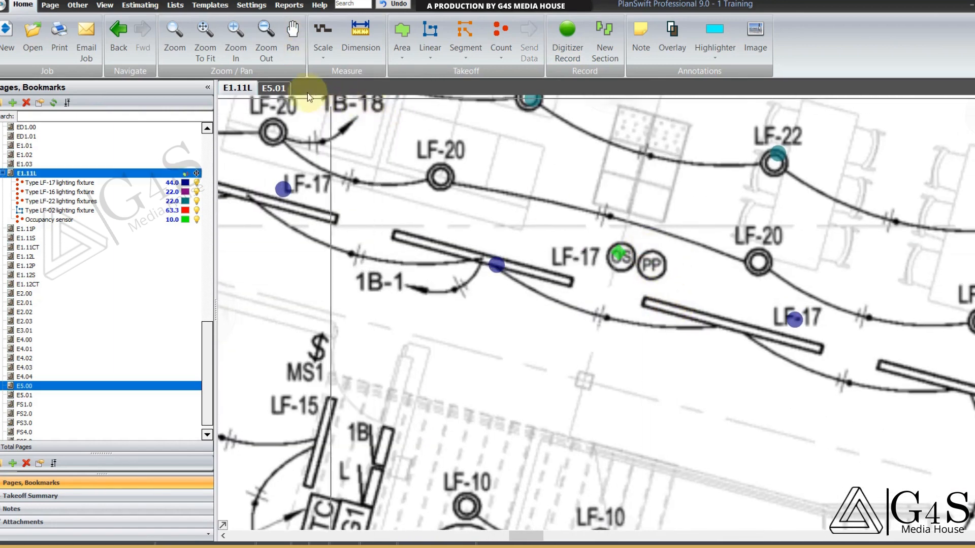
pyautogui.click(273, 88)
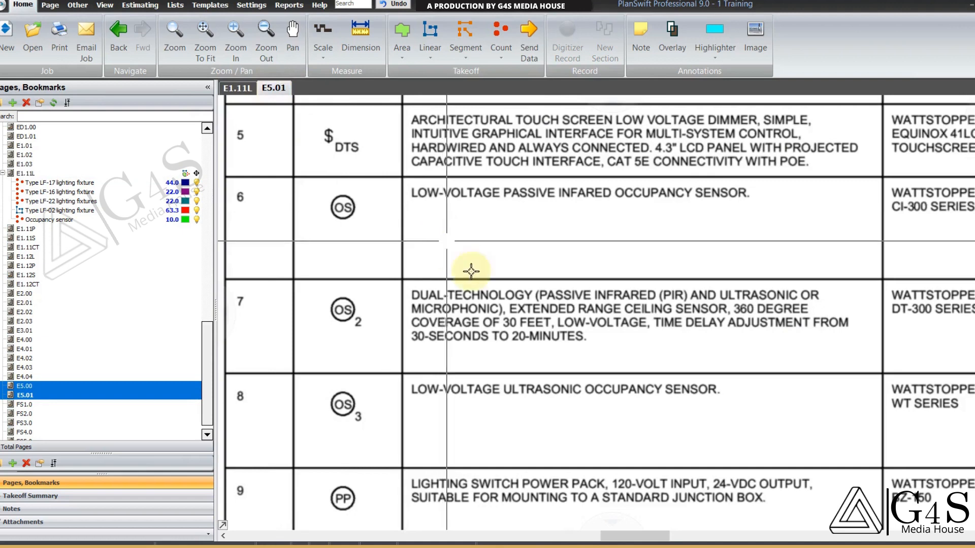
pyautogui.moveTo(466, 269); pyautogui.dragTo(506, 172)
pyautogui.scroll(1, 443, 214)
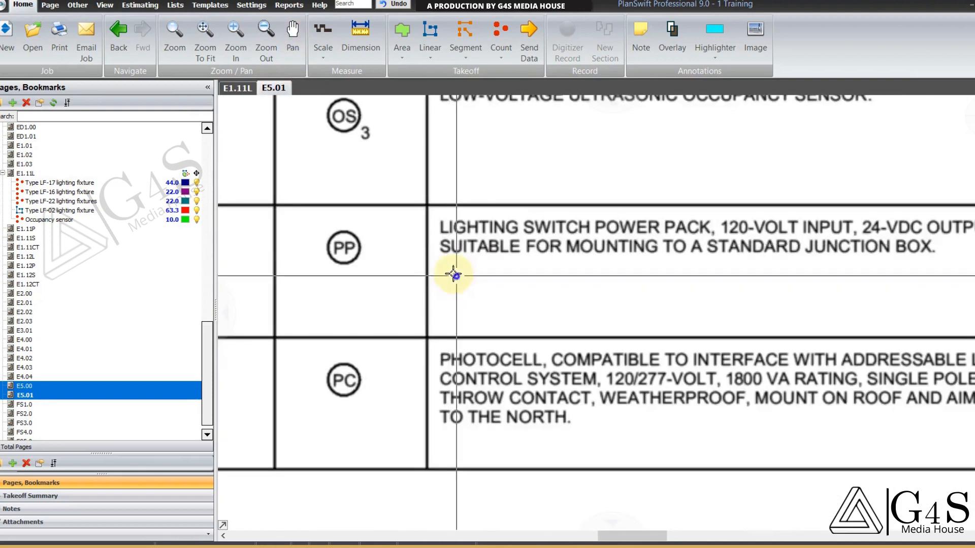
pyautogui.moveTo(571, 305); pyautogui.dragTo(531, 308)
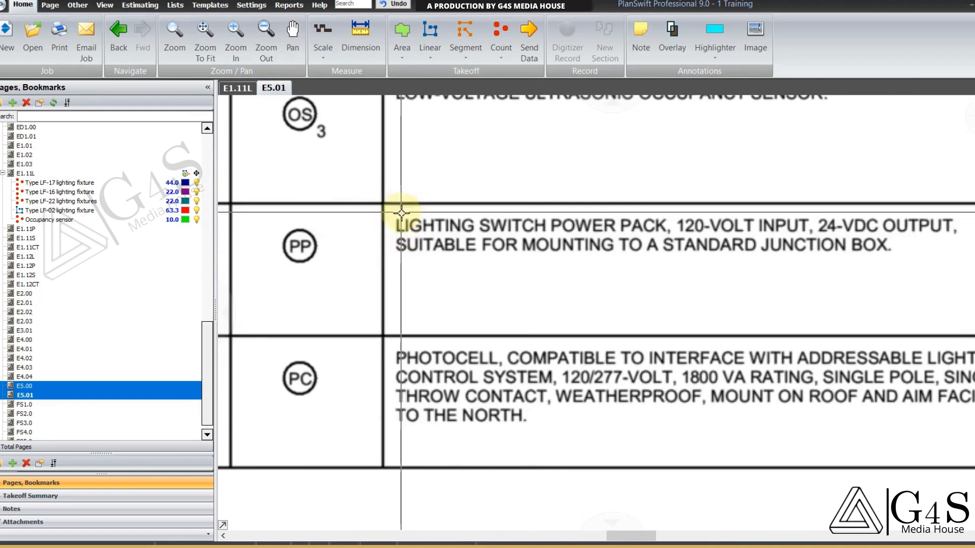
pyautogui.moveTo(400, 214); pyautogui.dragTo(496, 257)
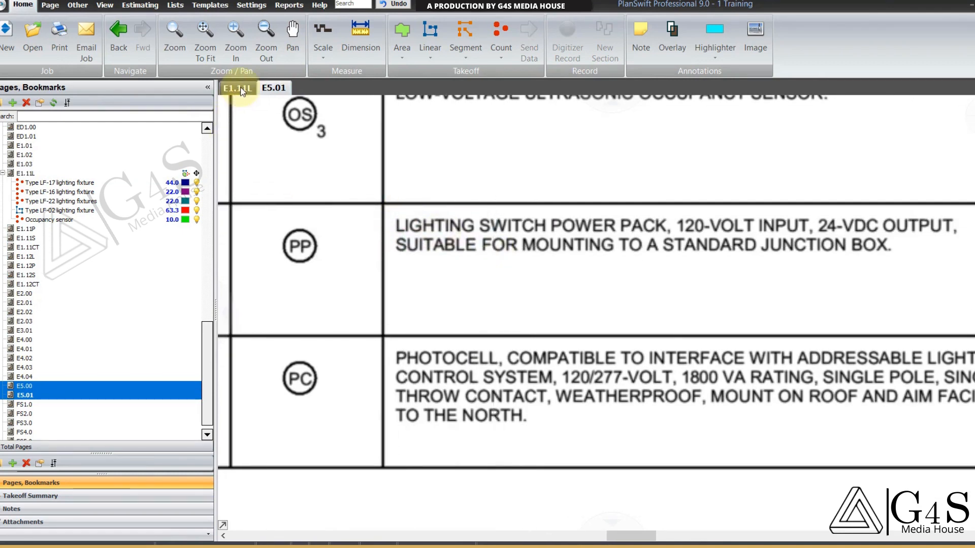
# Step: Create a yellow count takeoff named "Power pack" with the Circle shape on the E1.11L lighting plan
pyautogui.click(241, 91)
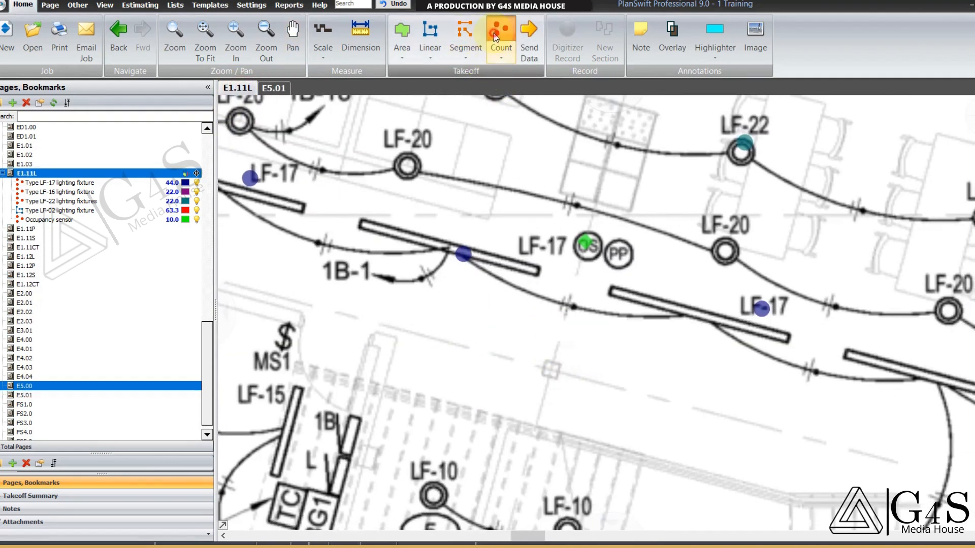
pyautogui.click(495, 36)
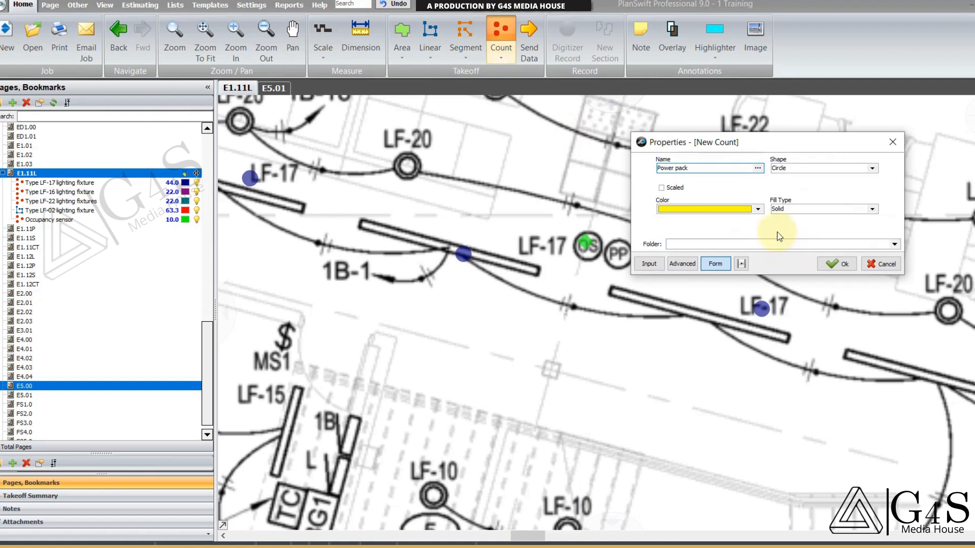
pyautogui.click(820, 266)
# Step: Count the PP power pack in the LF-17 bay near circuit 1B-1 and the two along the LF-03 row above the LF-06 fixtures
pyautogui.click(625, 256)
pyautogui.moveTo(540, 321); pyautogui.dragTo(560, 194)
pyautogui.scroll(-3, 550, 300)
pyautogui.moveTo(559, 357); pyautogui.dragTo(551, 276)
pyautogui.moveTo(589, 366); pyautogui.dragTo(554, 246)
pyautogui.moveTo(556, 323); pyautogui.dragTo(547, 235)
pyautogui.moveTo(563, 410)
pyautogui.mouseDown()
pyautogui.moveTo(556, 290)
pyautogui.moveTo(542, 289)
pyautogui.mouseUp()
pyautogui.click(616, 275)
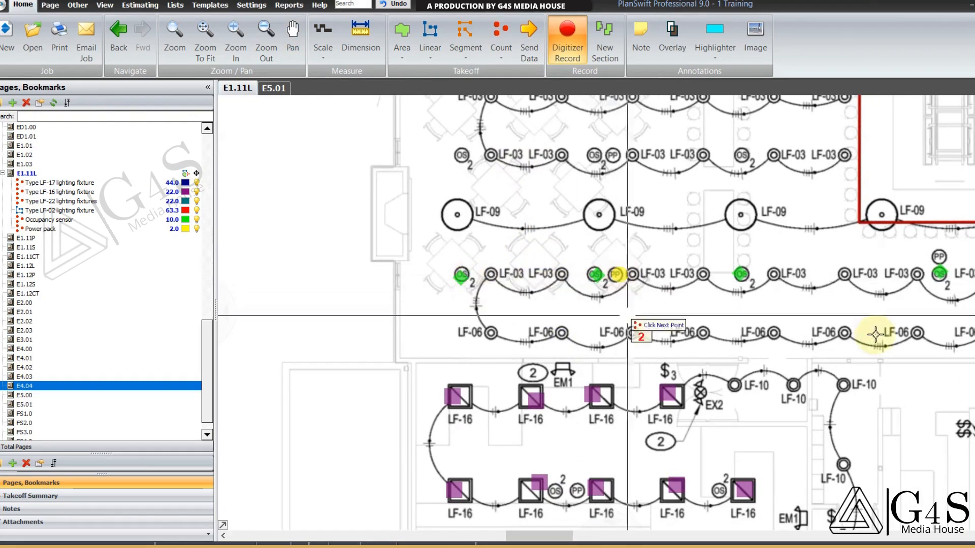
pyautogui.moveTo(875, 334); pyautogui.dragTo(620, 342)
pyautogui.click(704, 266)
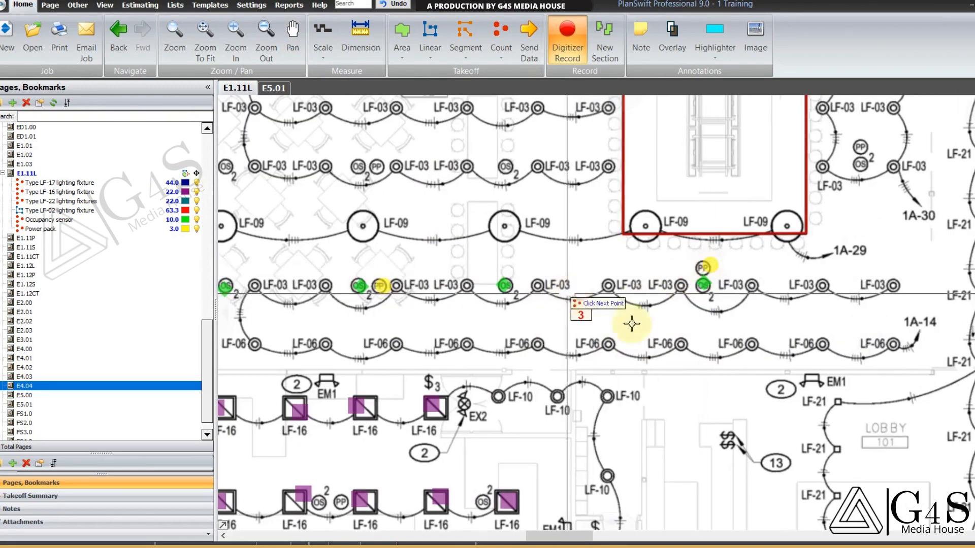
# Step: Count the PP power pack between the LF-15 fixtures and the two among the LF-16 fixtures
pyautogui.moveTo(794, 386); pyautogui.dragTo(507, 319)
pyautogui.moveTo(577, 353); pyautogui.dragTo(555, 279)
pyautogui.moveTo(524, 391)
pyautogui.mouseDown()
pyautogui.moveTo(556, 308)
pyautogui.moveTo(717, 303)
pyautogui.mouseUp()
pyautogui.moveTo(605, 384); pyautogui.dragTo(668, 250)
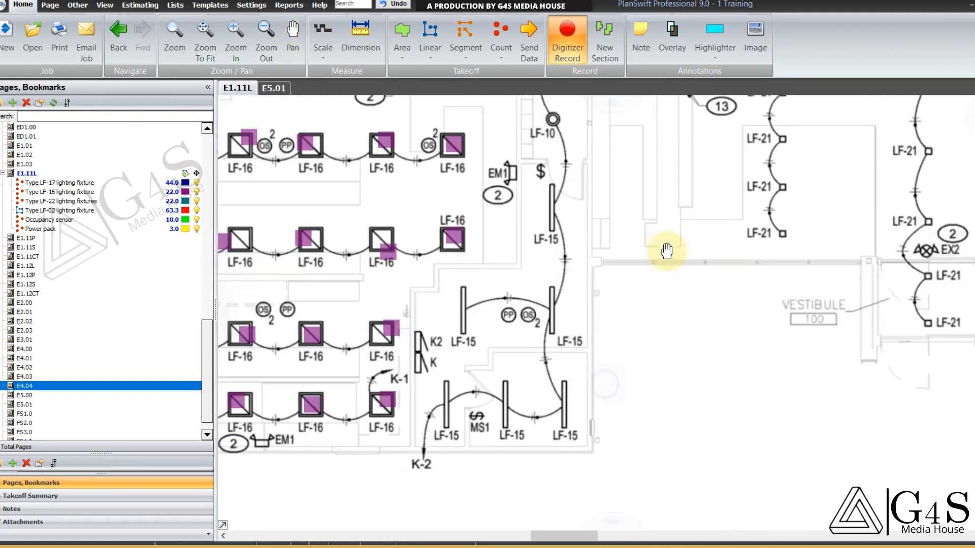
pyautogui.click(506, 318)
pyautogui.moveTo(462, 373); pyautogui.dragTo(604, 375)
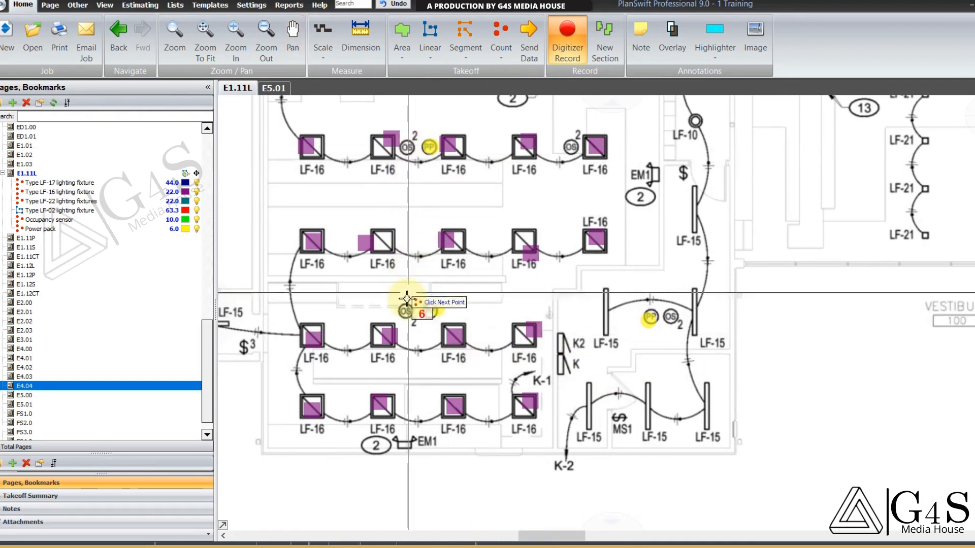
# Step: Count the PP power pack in MEN 110 and the two on the "c" and "a" LF-21 rows in EVENT ROOM 112
pyautogui.moveTo(770, 234)
pyautogui.mouseDown()
pyautogui.moveTo(666, 337)
pyautogui.moveTo(620, 283)
pyautogui.moveTo(565, 309)
pyautogui.moveTo(386, 331)
pyautogui.mouseUp()
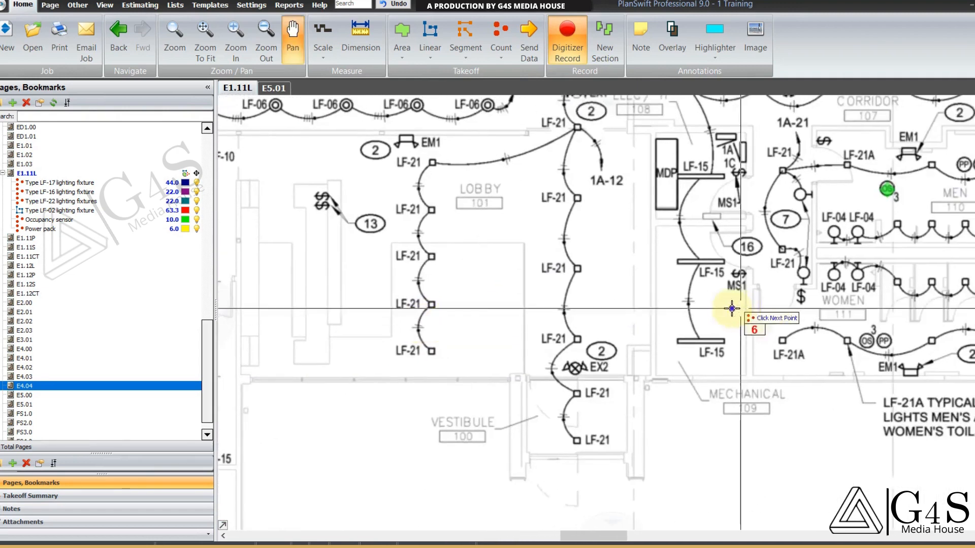
pyautogui.moveTo(731, 309); pyautogui.dragTo(487, 311)
pyautogui.moveTo(698, 318); pyautogui.dragTo(679, 406)
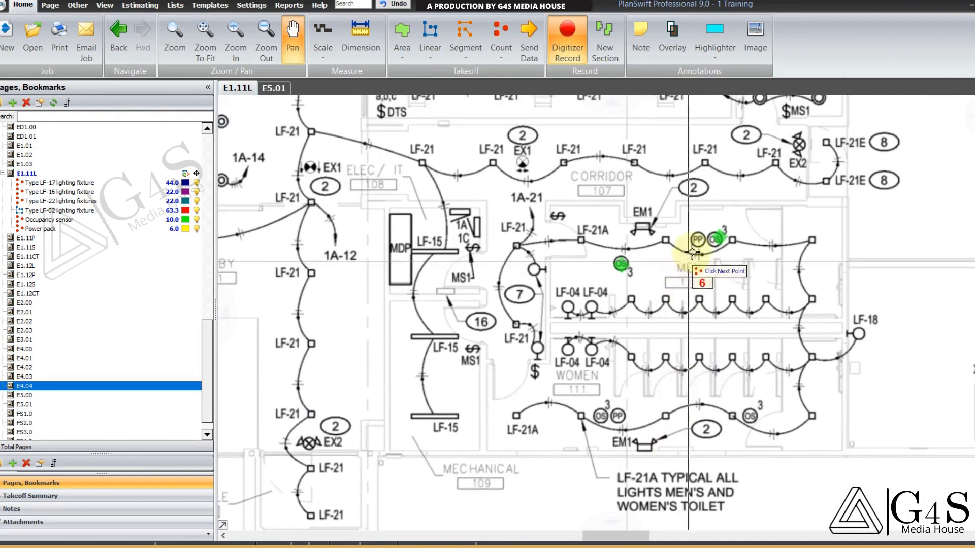
pyautogui.moveTo(626, 314); pyautogui.dragTo(654, 455)
pyautogui.moveTo(616, 269); pyautogui.dragTo(625, 324)
pyautogui.click(582, 266)
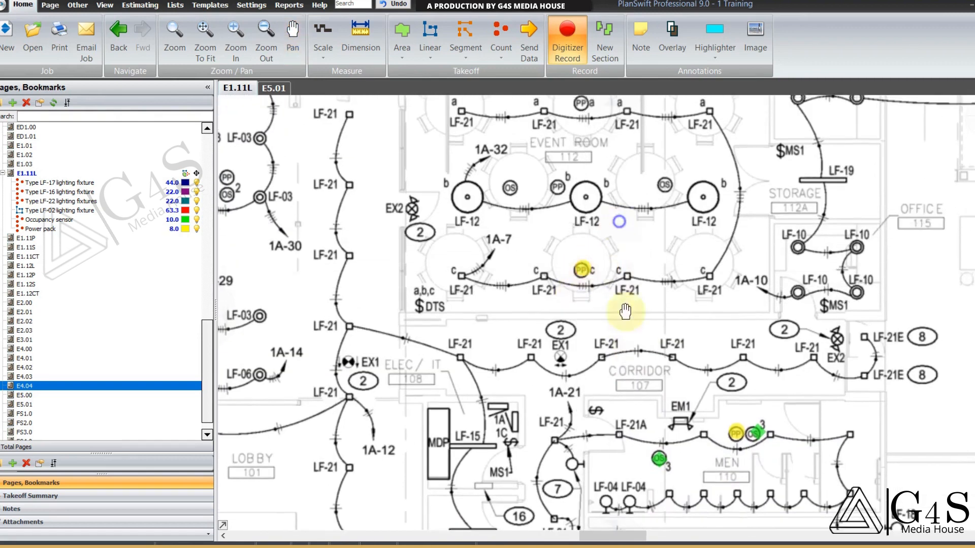
pyautogui.scroll(3, 608, 219)
pyautogui.click(592, 202)
# Step: Count the PP power pack beside the LF-17 fixtures above the EX1 sign near the LF-18 and LF-19 stair fixtures
pyautogui.moveTo(707, 207); pyautogui.dragTo(527, 309)
pyautogui.moveTo(675, 283); pyautogui.dragTo(555, 325)
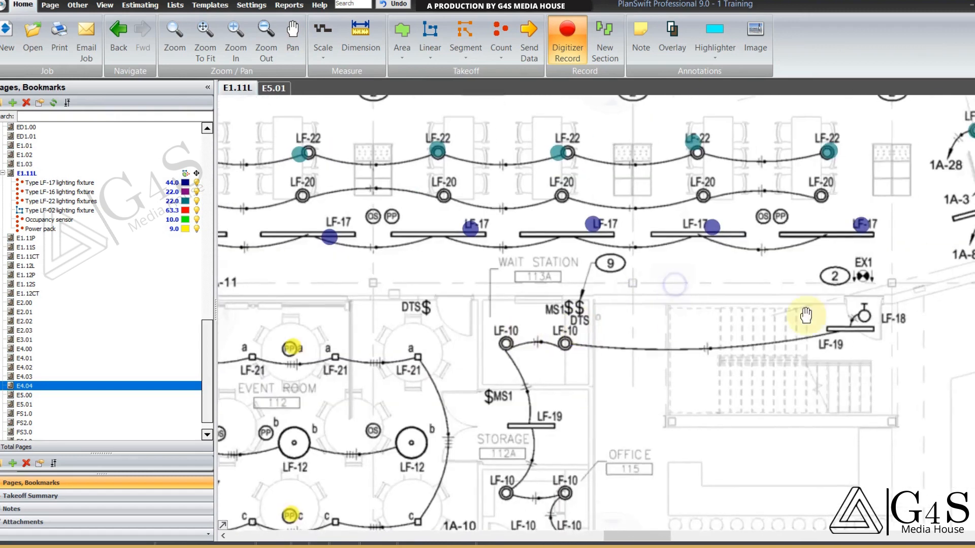
pyautogui.moveTo(839, 319); pyautogui.dragTo(716, 340)
pyautogui.moveTo(775, 288); pyautogui.dragTo(540, 315)
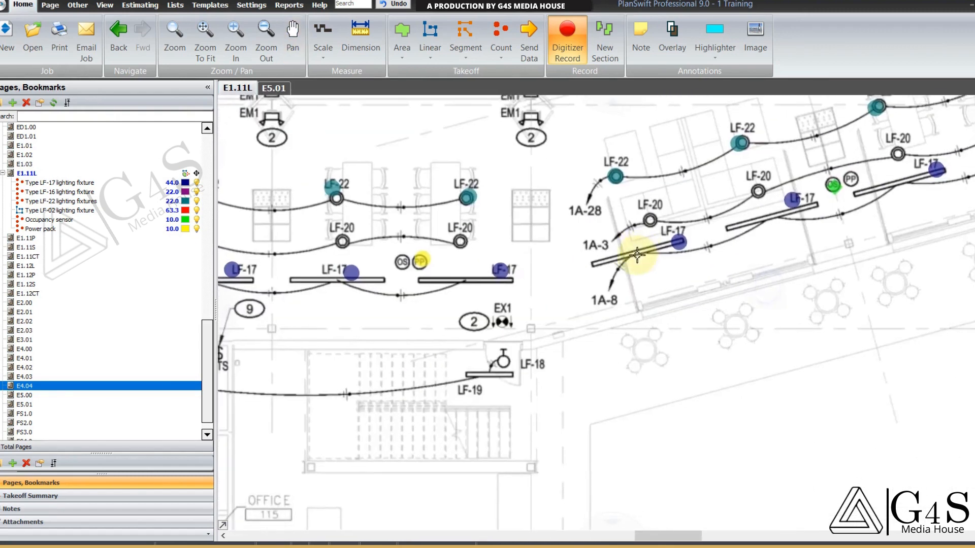
pyautogui.moveTo(643, 250); pyautogui.dragTo(616, 313)
pyautogui.moveTo(555, 253); pyautogui.dragTo(526, 264)
pyautogui.moveTo(863, 256); pyautogui.dragTo(618, 347)
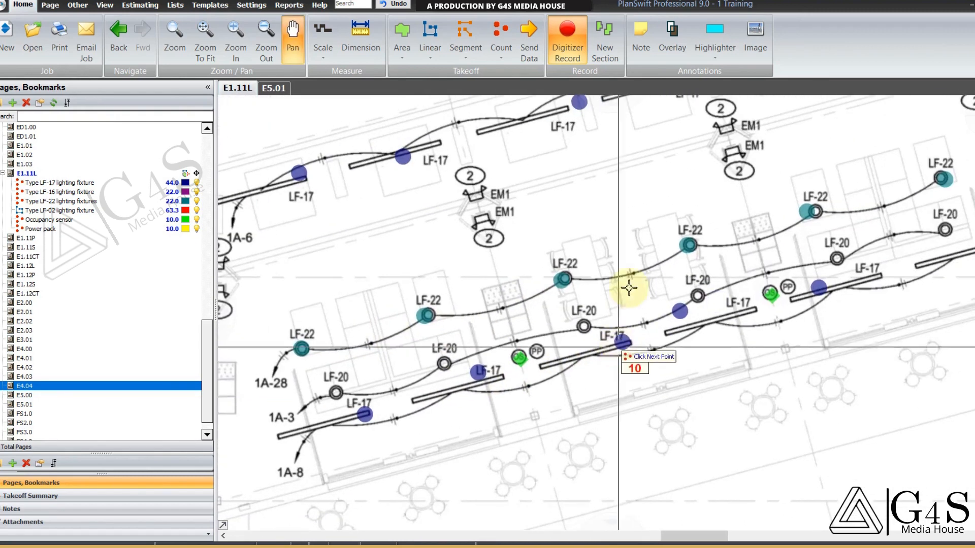
# Step: Count the PP power pack in the LF-17 row beside circuit 1A-5
pyautogui.scroll(-2, 629, 286)
pyautogui.moveTo(223, 371); pyautogui.dragTo(914, 290)
pyautogui.moveTo(485, 319); pyautogui.dragTo(609, 305)
pyautogui.moveTo(523, 328); pyautogui.dragTo(778, 331)
pyautogui.click(783, 296)
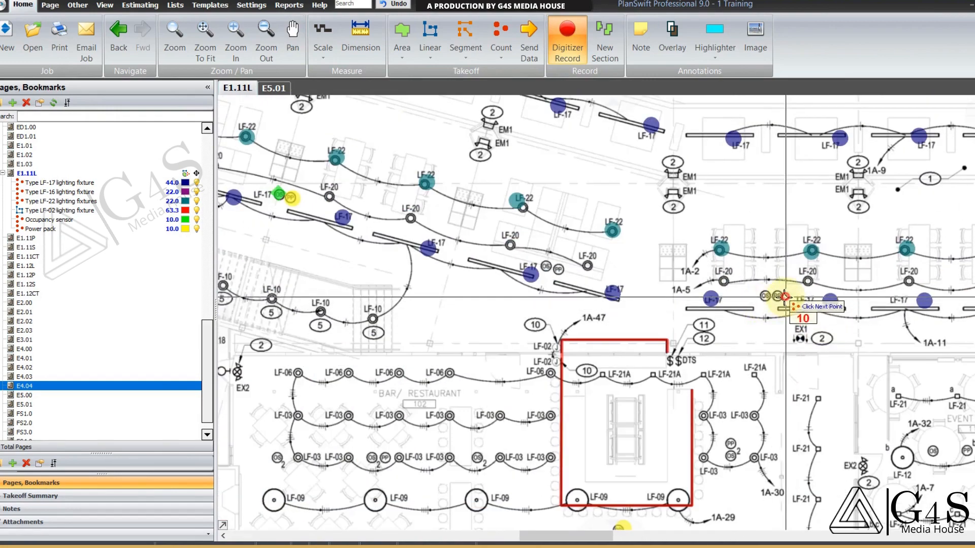
# Step: Count the PP power packs above circuit 1A-47 and by the neon bay sign note, and end the power pack count
pyautogui.moveTo(468, 343); pyautogui.dragTo(615, 416)
pyautogui.moveTo(455, 320); pyautogui.dragTo(651, 369)
pyautogui.click(715, 351)
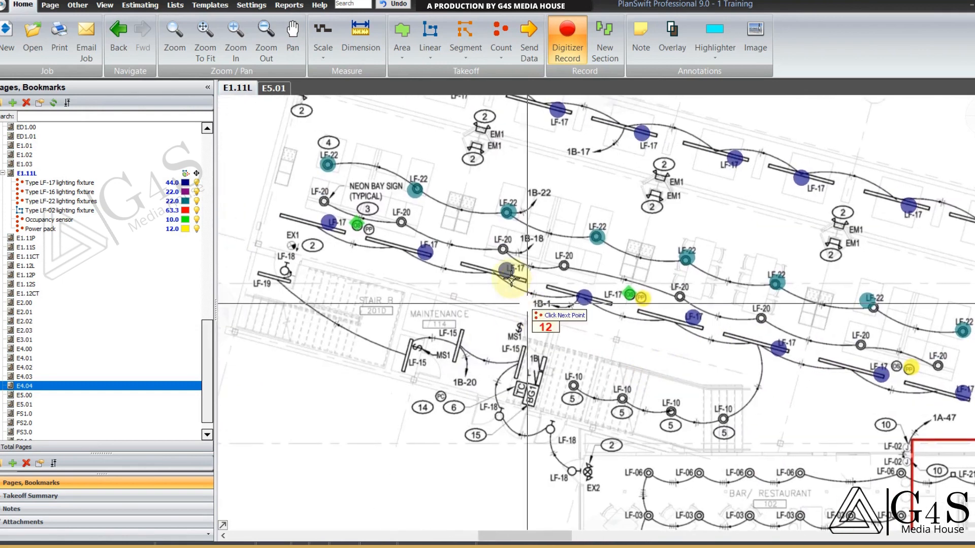
pyautogui.click(370, 229)
pyautogui.moveTo(369, 229); pyautogui.dragTo(385, 291)
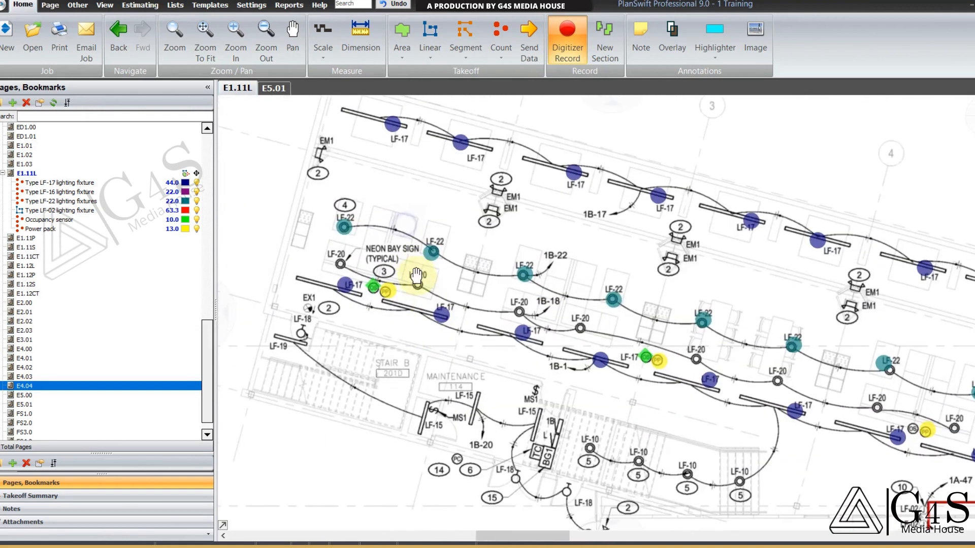
pyautogui.rightClick(403, 197)
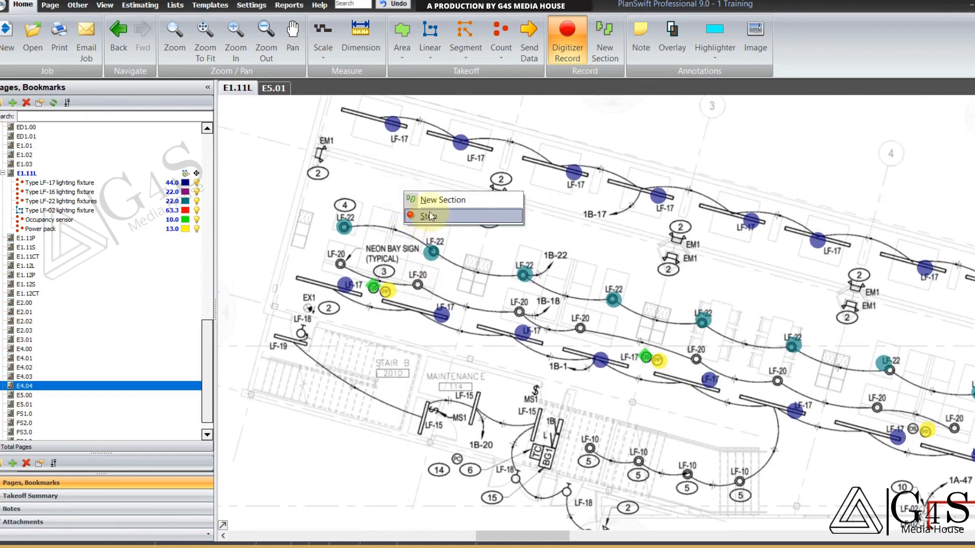
pyautogui.click(429, 215)
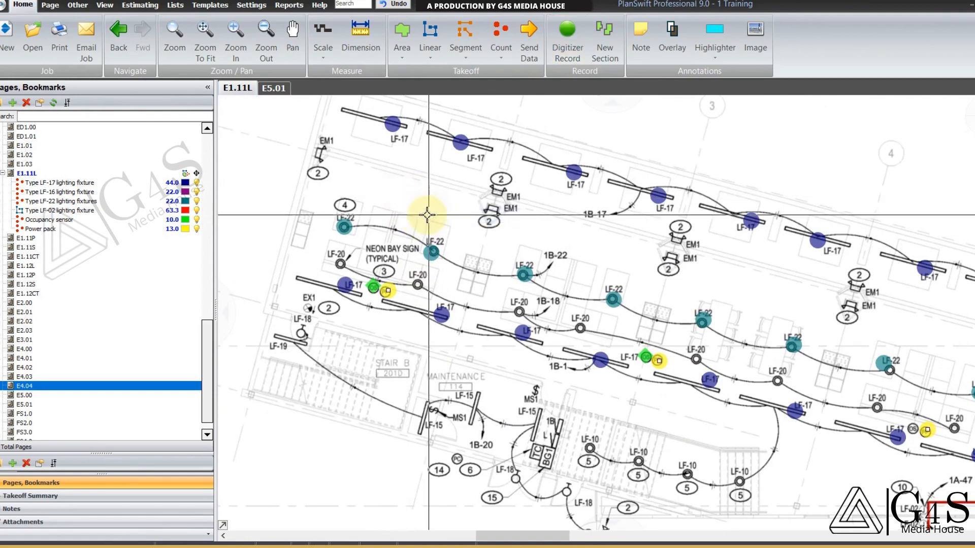
# Step: Resume the Occupancy sensor takeoff and count the OS sensor in the angled LF-17 row above circuit 1A-47
pyautogui.click(0, 222)
pyautogui.moveTo(749, 408); pyautogui.dragTo(463, 257)
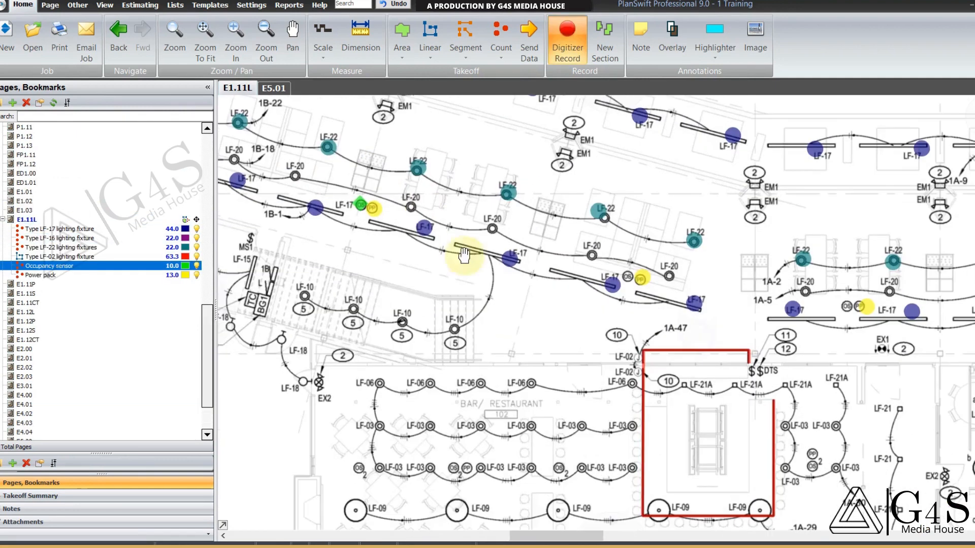
pyautogui.moveTo(532, 285); pyautogui.dragTo(551, 306)
pyautogui.moveTo(631, 370); pyautogui.dragTo(532, 323)
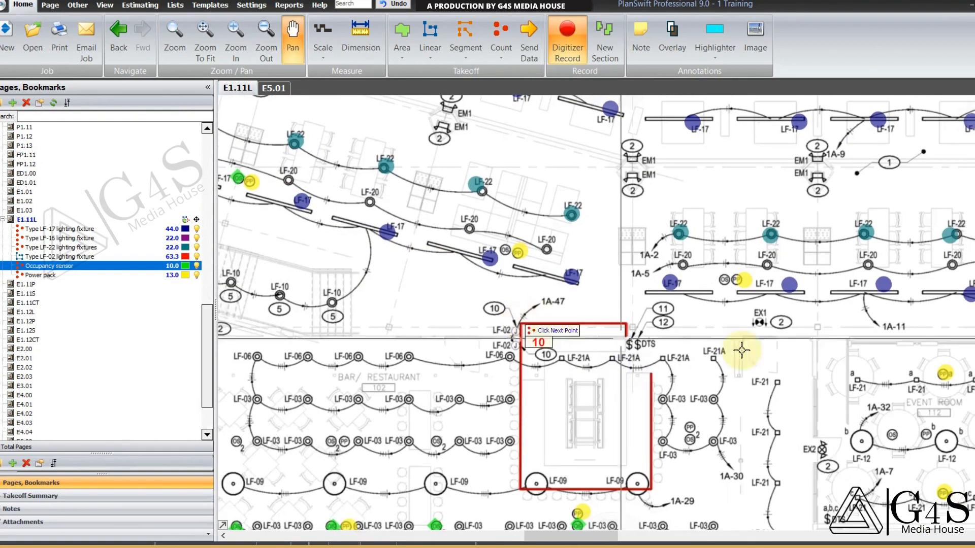
pyautogui.rightClick(731, 351)
pyautogui.moveTo(614, 316); pyautogui.dragTo(633, 367)
pyautogui.scroll(1, 528, 323)
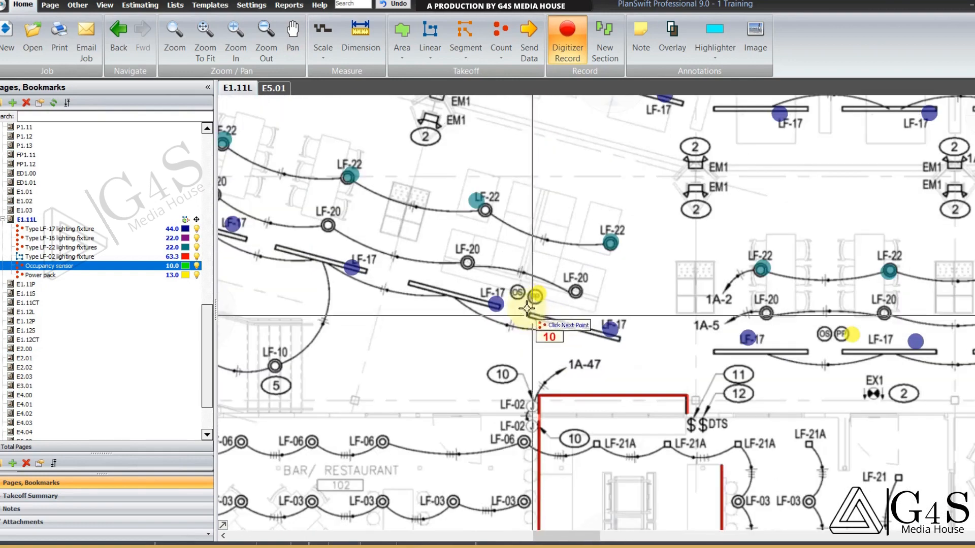
pyautogui.click(518, 291)
# Step: Count the three OS sensors along the straight LF-17 row from circuit 1A-5 past the wait station, and end the sensor count
pyautogui.moveTo(786, 356); pyautogui.dragTo(485, 342)
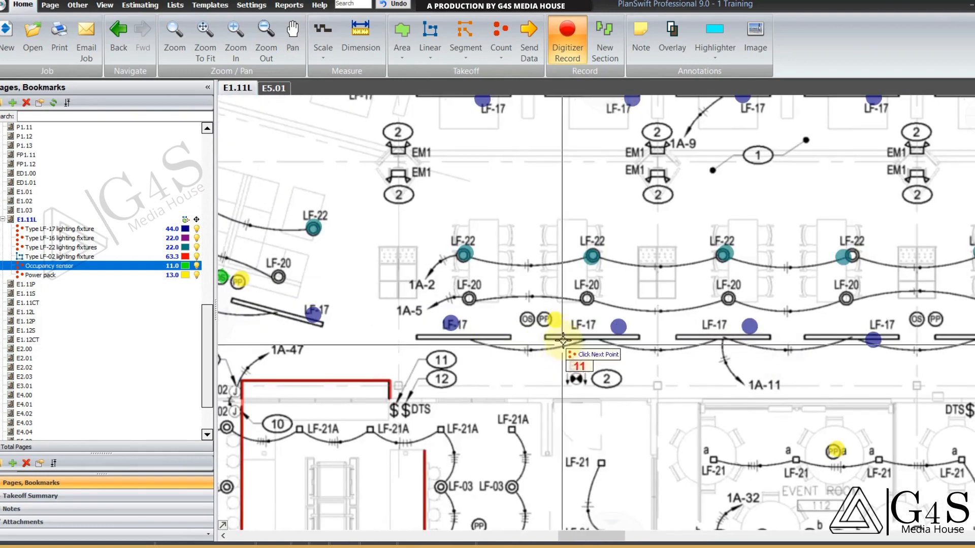
pyautogui.click(525, 318)
pyautogui.moveTo(731, 338); pyautogui.dragTo(384, 310)
pyautogui.moveTo(672, 342); pyautogui.dragTo(560, 322)
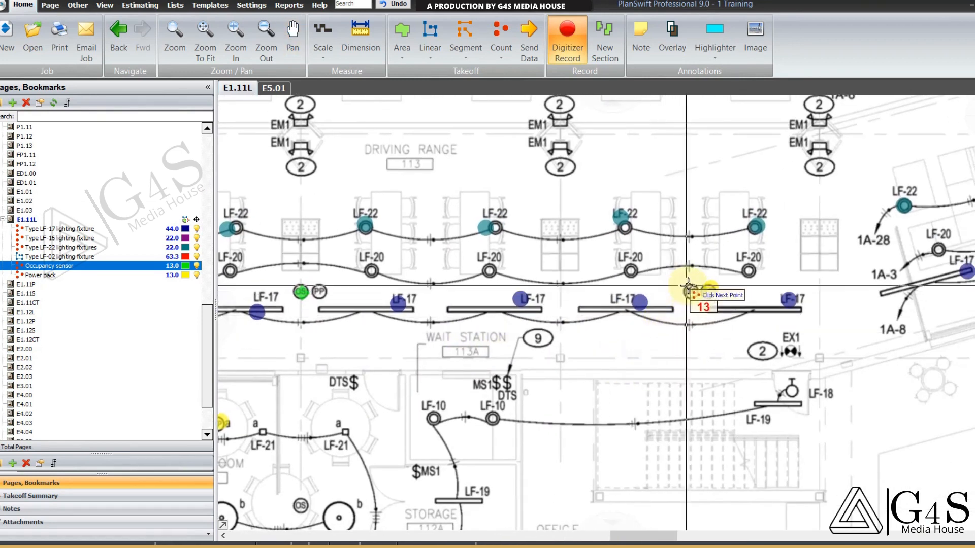
pyautogui.click(671, 296)
pyautogui.moveTo(675, 346); pyautogui.dragTo(533, 407)
pyautogui.moveTo(731, 350); pyautogui.dragTo(652, 396)
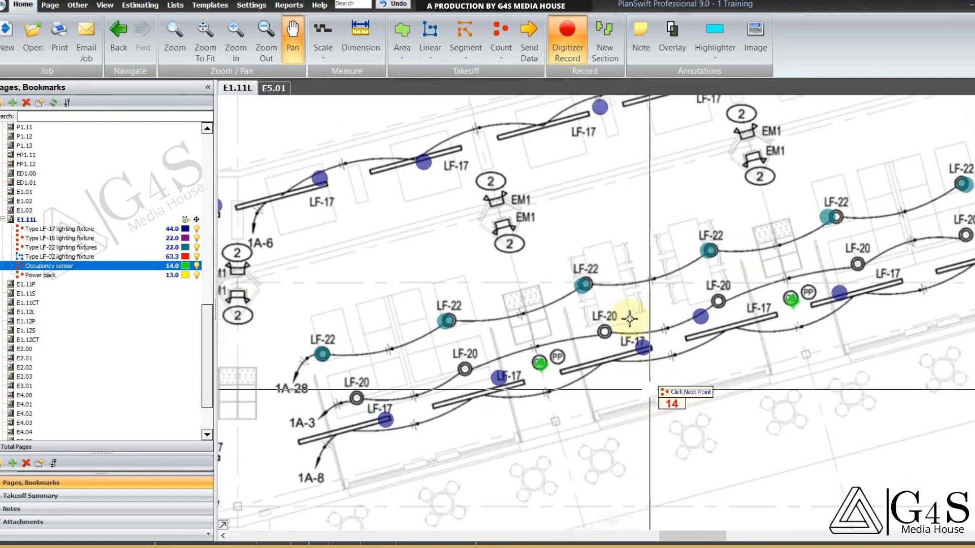
pyautogui.rightClick(614, 208)
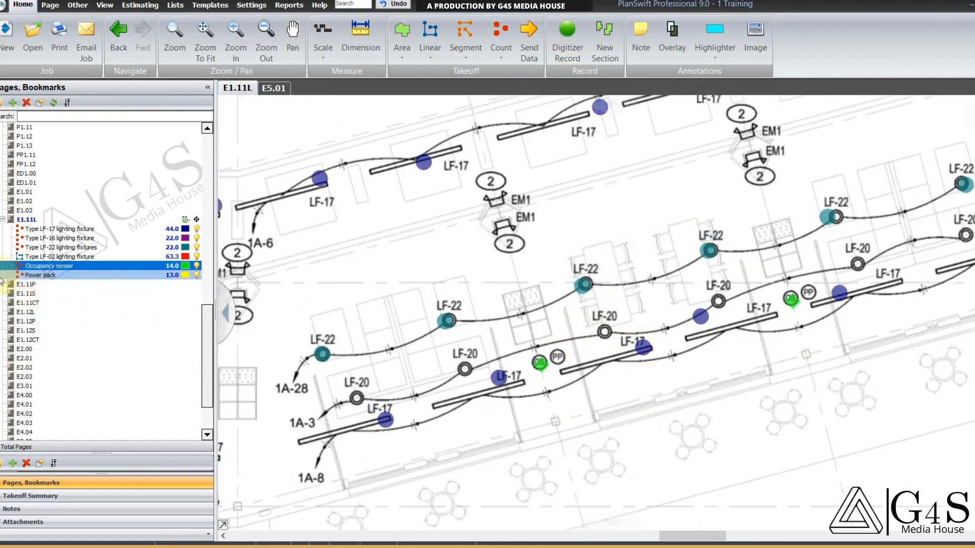
# Step: Resume the Power pack takeoff and count the two PP symbols in the angled row past 1A-8 and the one above EVENT ROOM 112
pyautogui.click(816, 296)
pyautogui.moveTo(472, 430); pyautogui.dragTo(706, 311)
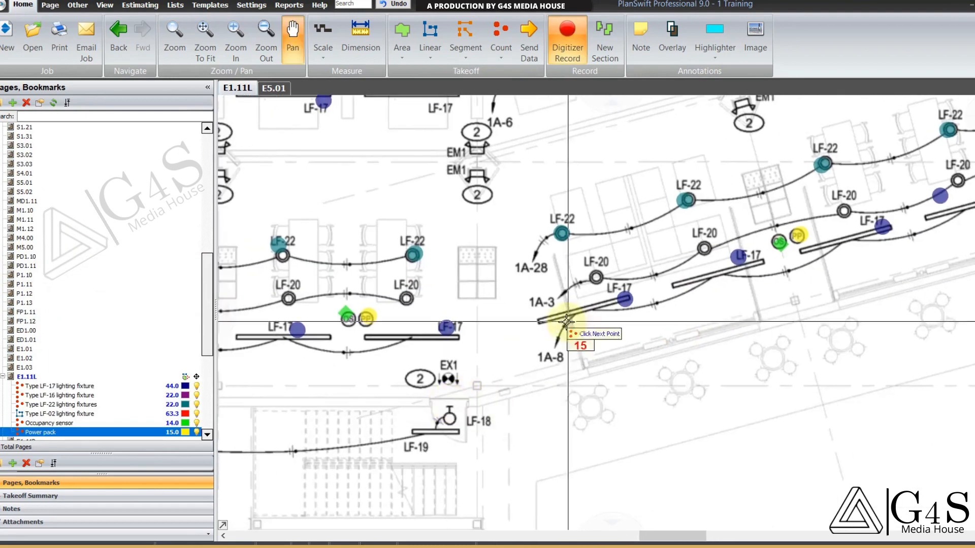
pyautogui.moveTo(357, 384); pyautogui.dragTo(592, 419)
pyautogui.moveTo(500, 424); pyautogui.dragTo(621, 395)
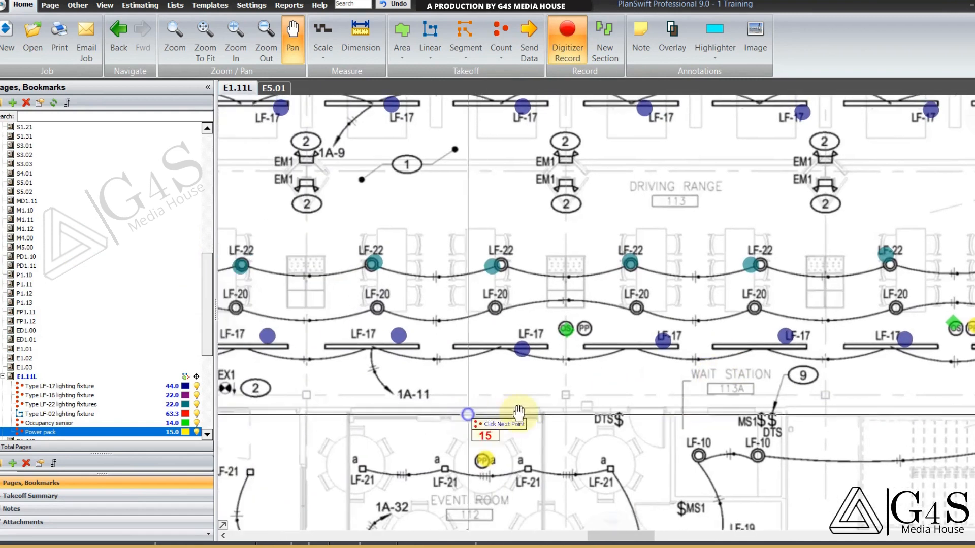
pyautogui.moveTo(426, 412); pyautogui.dragTo(624, 421)
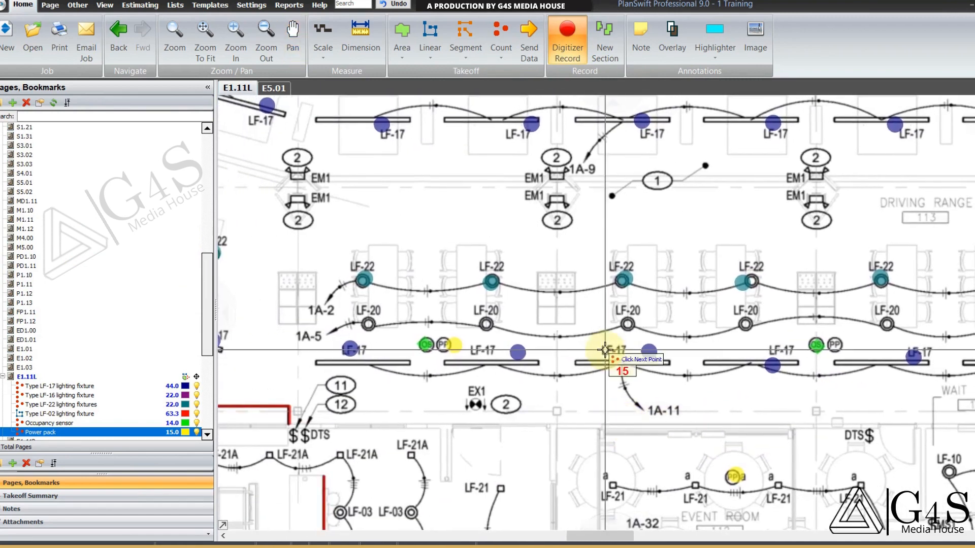
pyautogui.scroll(-2, 608, 350)
pyautogui.moveTo(549, 368); pyautogui.dragTo(426, 301)
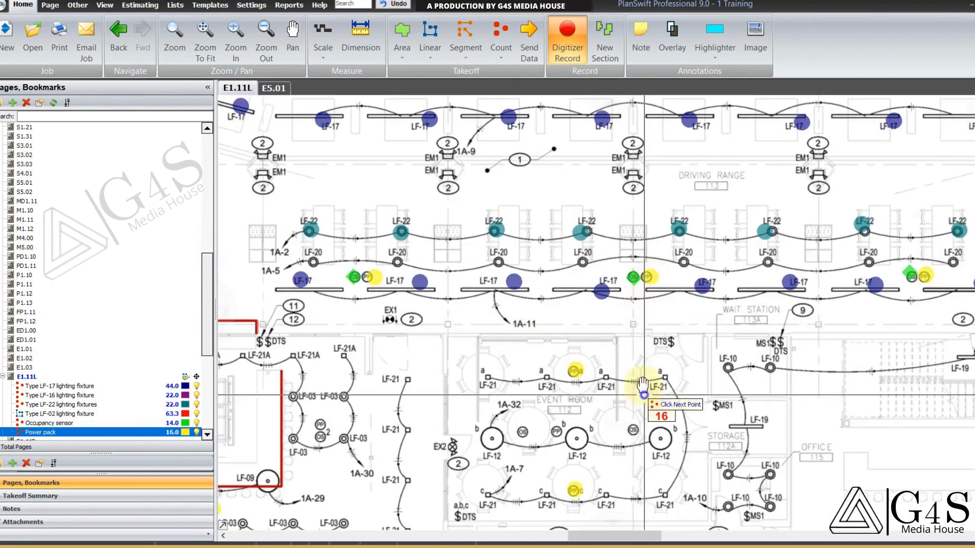
# Step: Count the PP power pack on the "b" LF-12 row in EVENT ROOM 112 and end the power pack count
pyautogui.moveTo(643, 383); pyautogui.dragTo(647, 298)
pyautogui.scroll(2, 642, 345)
pyautogui.moveTo(585, 387); pyautogui.dragTo(613, 279)
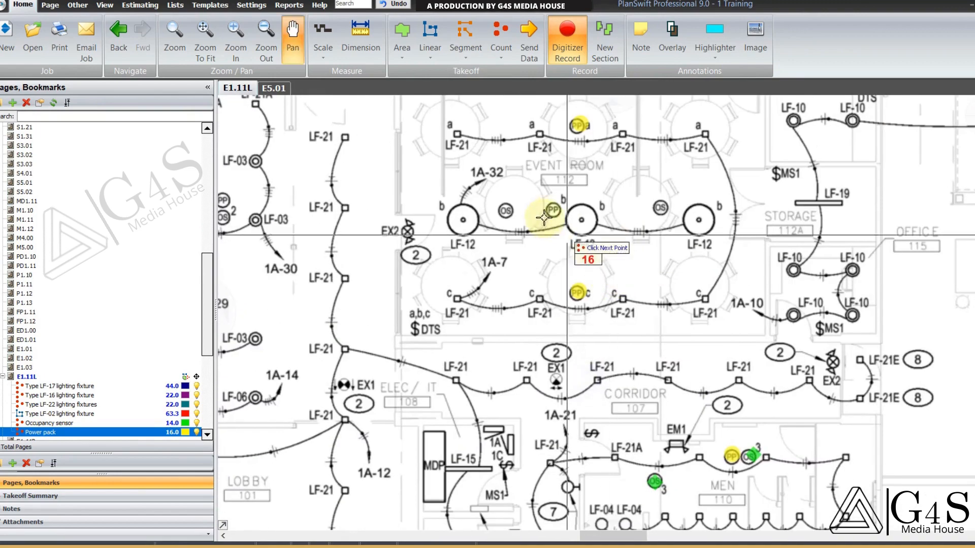
pyautogui.click(551, 213)
pyautogui.moveTo(427, 271)
pyautogui.mouseDown()
pyautogui.moveTo(475, 284)
pyautogui.moveTo(515, 366)
pyautogui.mouseUp()
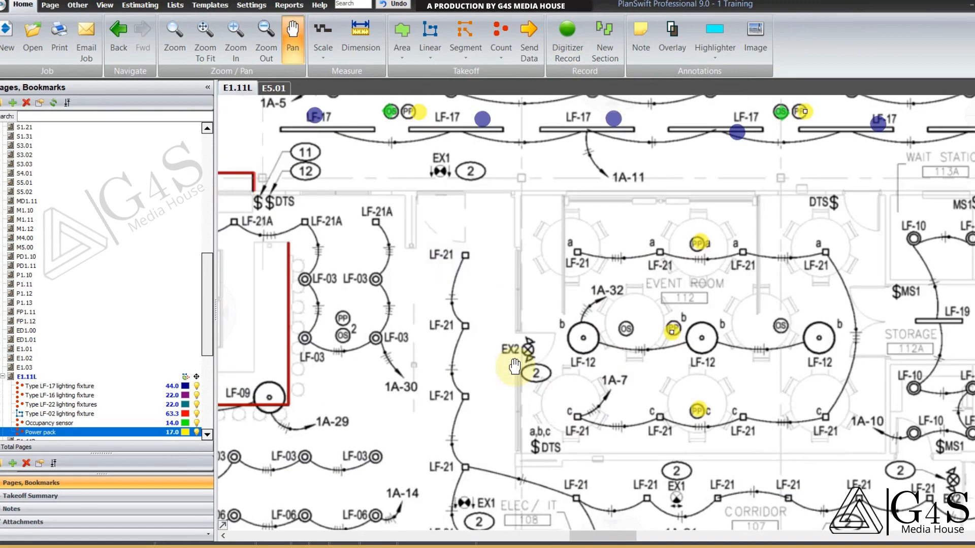
# Step: Review the sensor and power pack markers across the lobby, LF-16 fixture area and BAR/RESTAURANT 102
pyautogui.moveTo(454, 412)
pyautogui.mouseDown()
pyautogui.moveTo(618, 398)
pyautogui.moveTo(633, 322)
pyautogui.mouseUp()
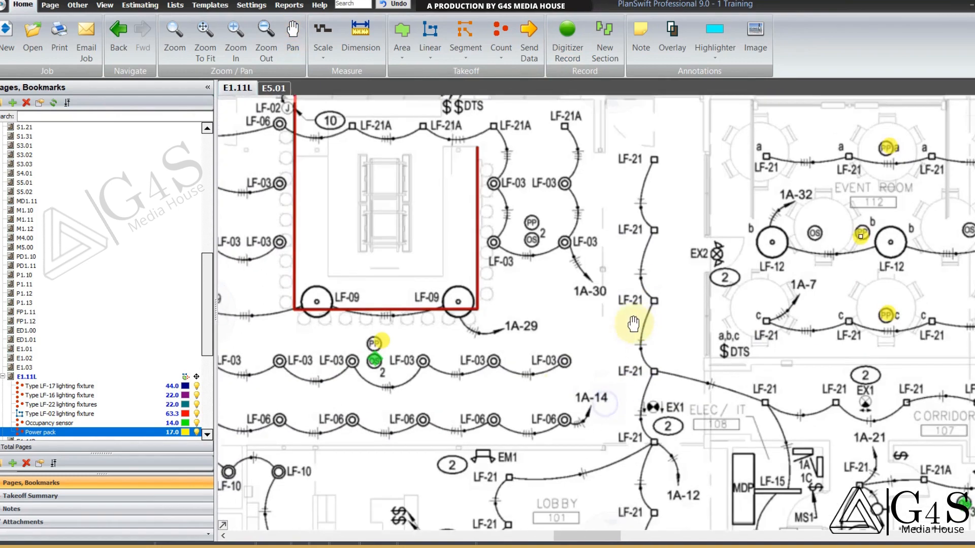
pyautogui.moveTo(501, 448); pyautogui.dragTo(568, 337)
pyautogui.scroll(-3, 568, 337)
pyautogui.moveTo(544, 378); pyautogui.dragTo(591, 304)
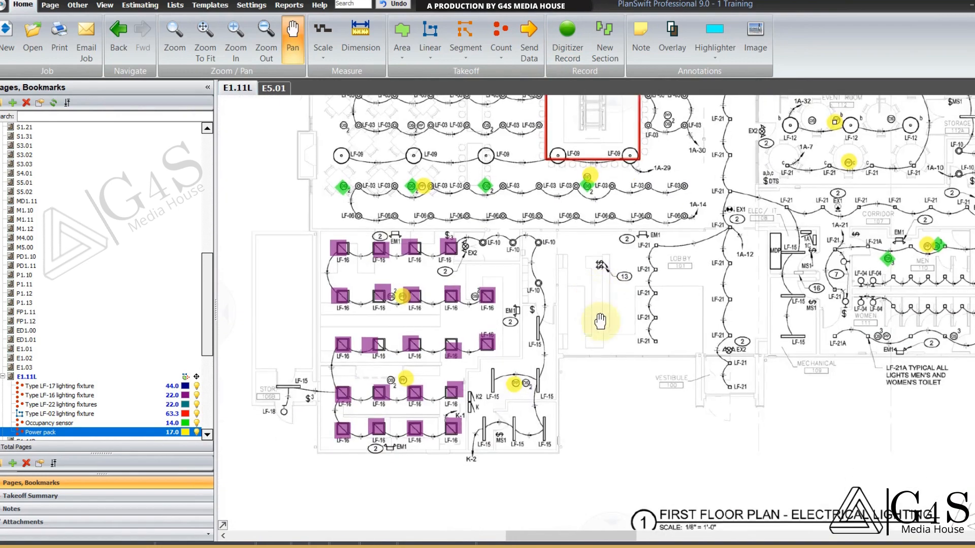
pyautogui.moveTo(614, 389)
pyautogui.mouseDown()
pyautogui.moveTo(609, 347)
pyautogui.moveTo(604, 446)
pyautogui.mouseUp()
pyautogui.moveTo(534, 289); pyautogui.dragTo(586, 345)
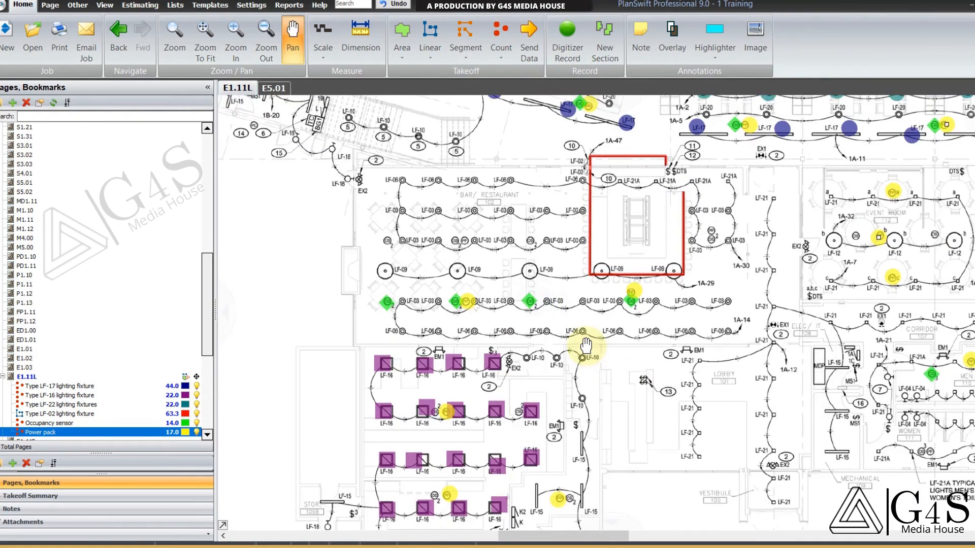
pyautogui.moveTo(586, 346); pyautogui.dragTo(634, 401)
pyautogui.moveTo(526, 276); pyautogui.dragTo(592, 331)
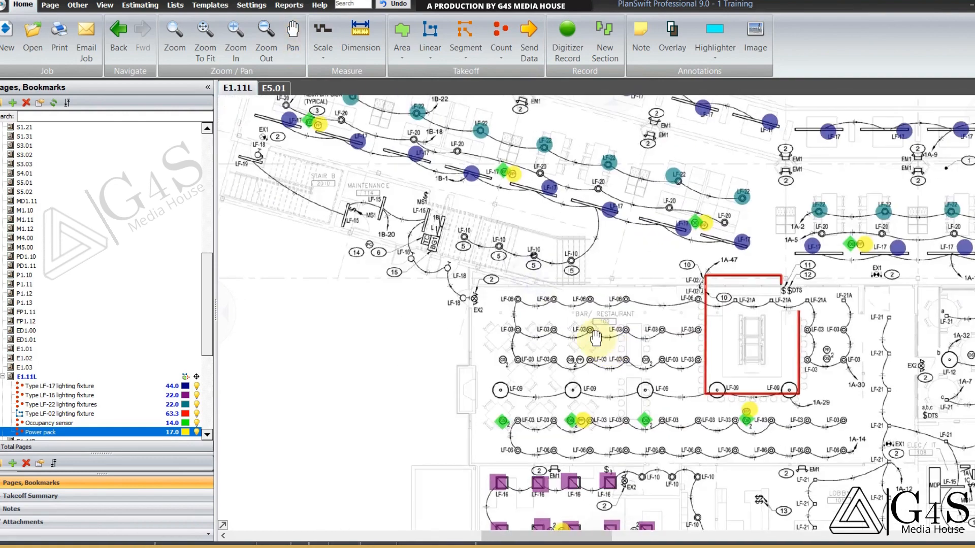
# Step: Examine the TC, BG1 and PC symbols with keyed notes 6, 14 and 15 beside MAINTENANCE 114
pyautogui.scroll(2, 477, 291)
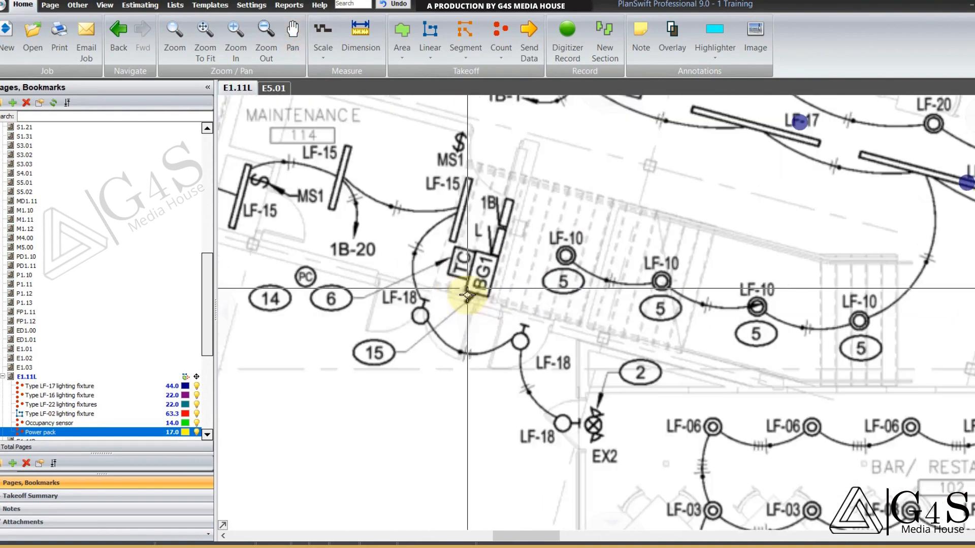
pyautogui.scroll(1, 477, 305)
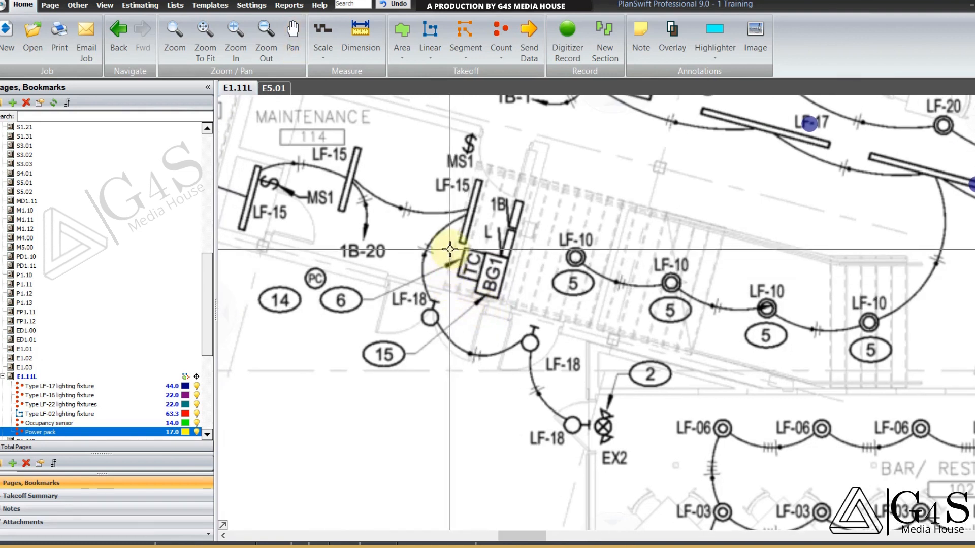
pyautogui.moveTo(477, 317); pyautogui.dragTo(501, 308)
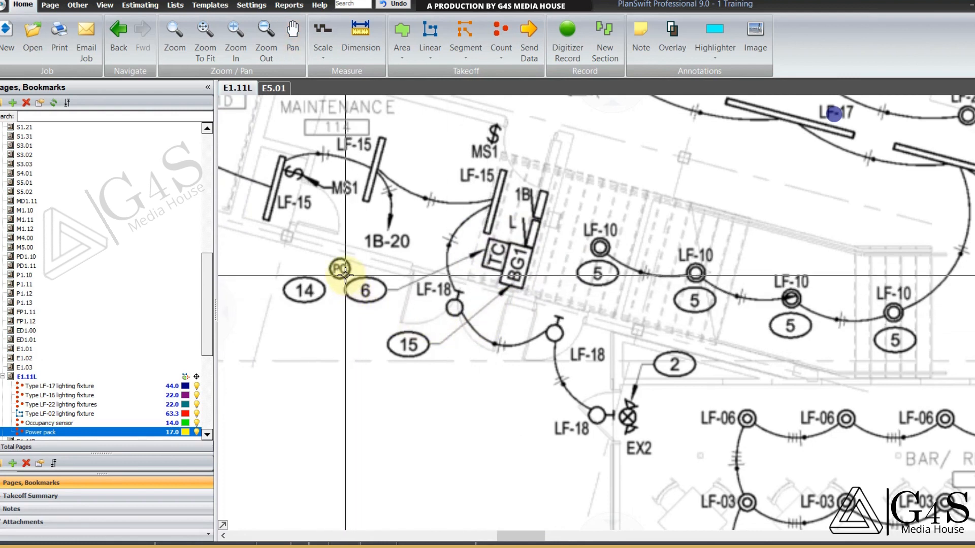
pyautogui.moveTo(345, 275); pyautogui.dragTo(388, 299)
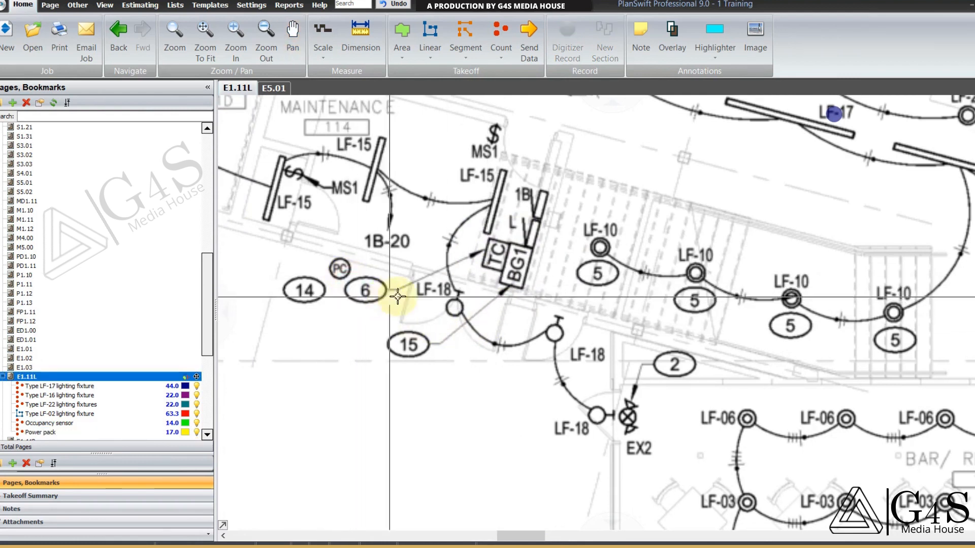
# Step: Find the keyed note descriptions for notes 6, 14 and 15 on the E1.11L sheet
pyautogui.scroll(-2, 496, 341)
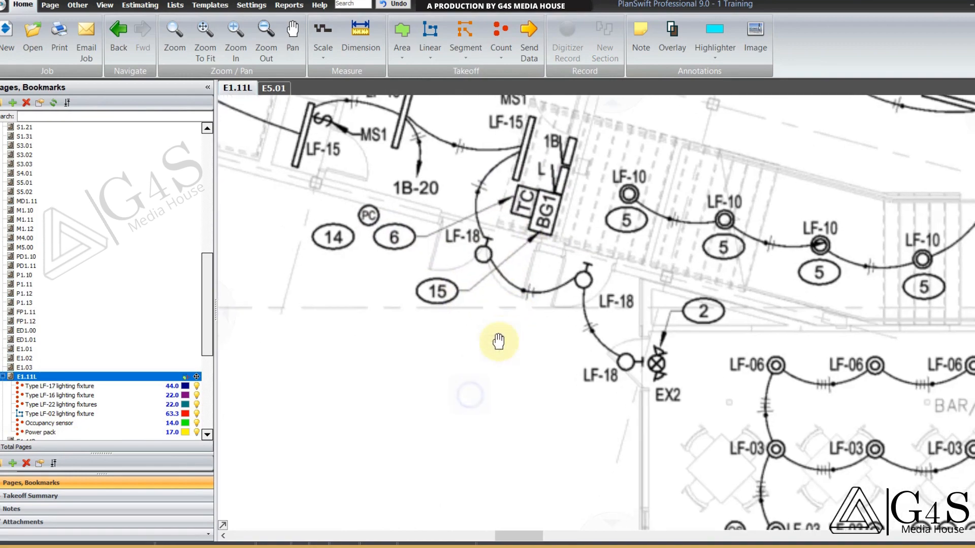
pyautogui.moveTo(638, 322); pyautogui.dragTo(549, 365)
pyautogui.scroll(-1, 548, 366)
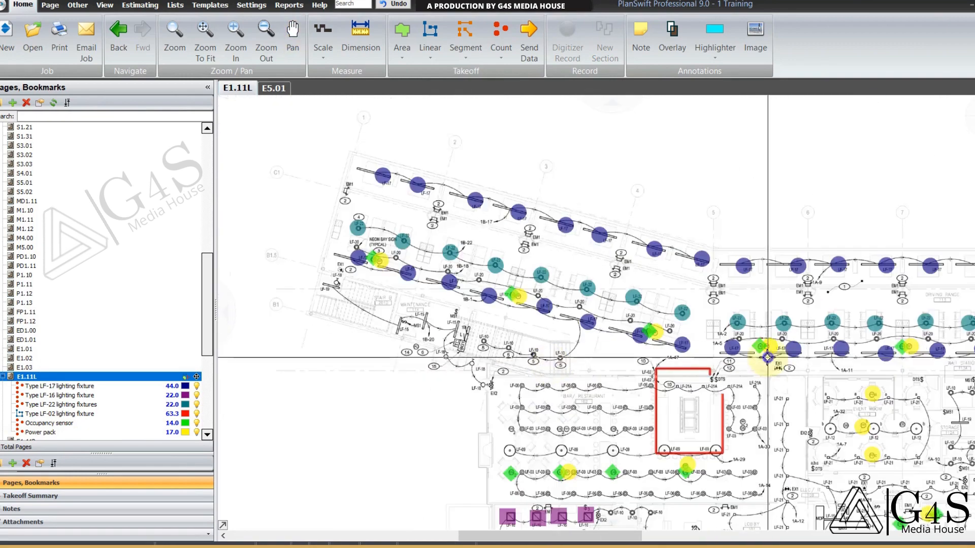
pyautogui.moveTo(766, 355); pyautogui.dragTo(587, 381)
pyautogui.moveTo(881, 307); pyautogui.dragTo(605, 343)
pyautogui.moveTo(919, 284); pyautogui.dragTo(618, 382)
pyautogui.moveTo(684, 232); pyautogui.dragTo(666, 364)
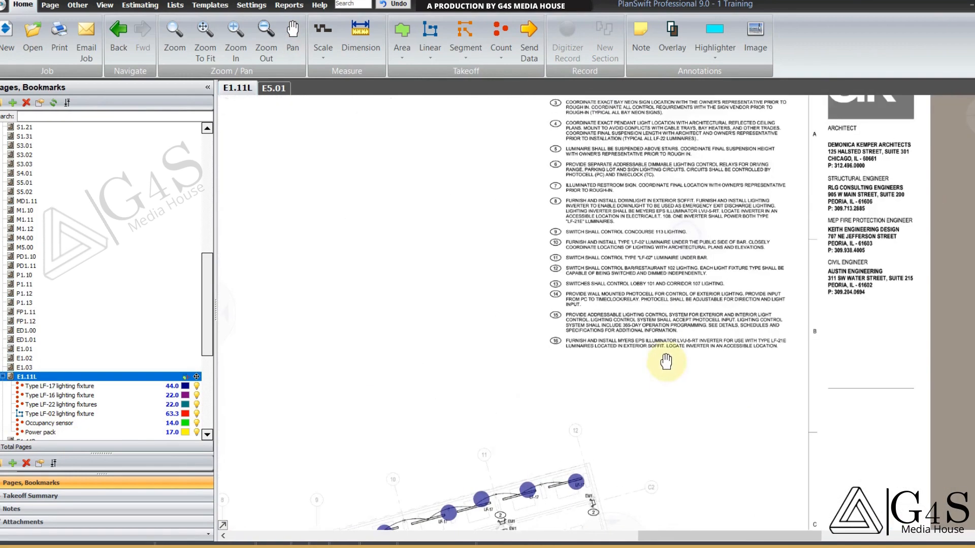
# Step: Read keyed note 6 in the keyed electrical notes of the E1.11L sheet
pyautogui.moveTo(646, 226); pyautogui.dragTo(631, 312)
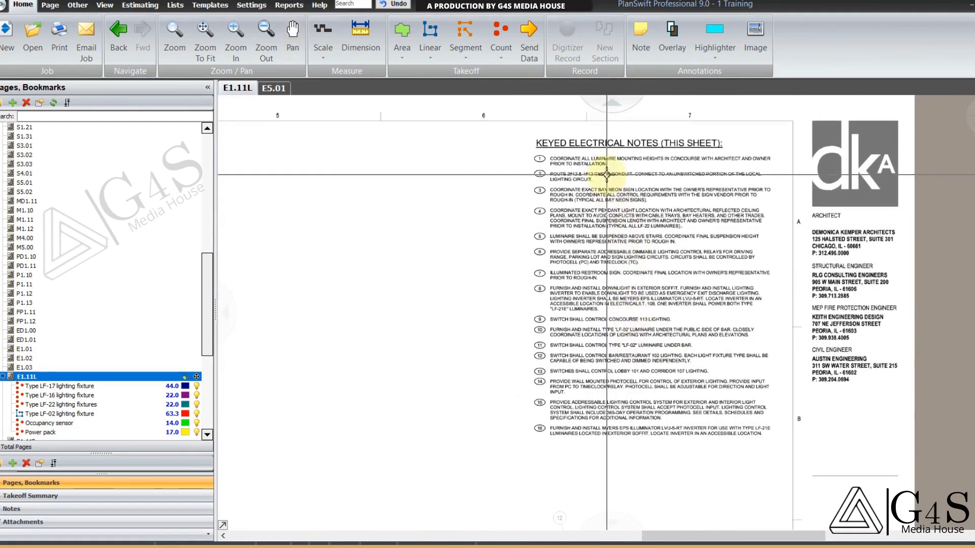
pyautogui.moveTo(615, 159); pyautogui.dragTo(609, 174)
pyautogui.scroll(1, 610, 168)
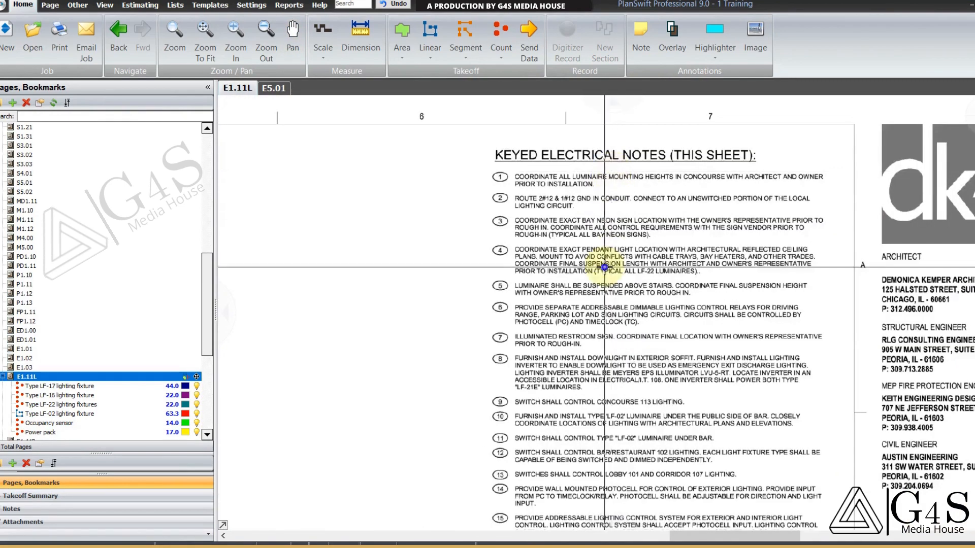
pyautogui.moveTo(603, 269)
pyautogui.mouseDown()
pyautogui.moveTo(601, 228)
pyautogui.moveTo(591, 274)
pyautogui.moveTo(565, 284)
pyautogui.mouseUp()
pyautogui.scroll(1, 512, 232)
pyautogui.scroll(1, 567, 245)
pyautogui.moveTo(393, 209); pyautogui.dragTo(500, 259)
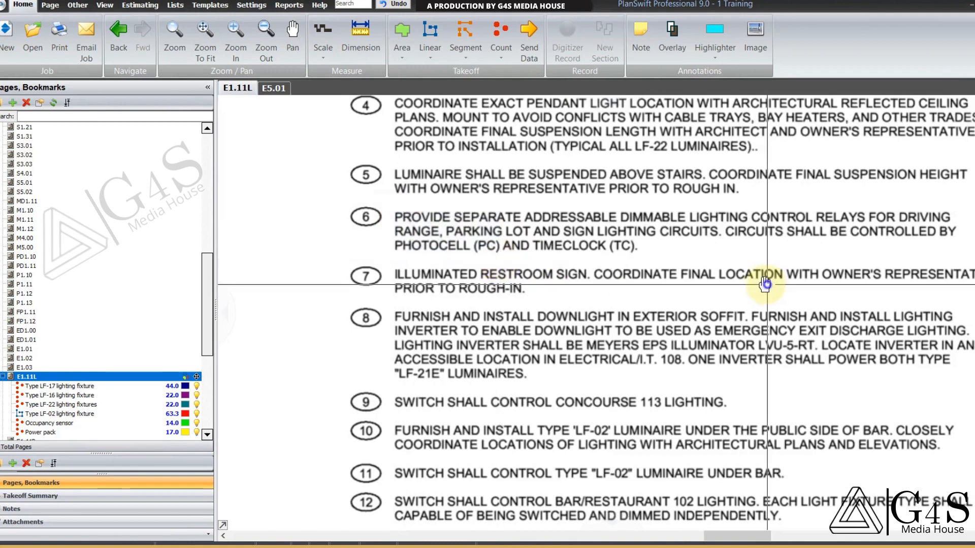
pyautogui.moveTo(767, 285); pyautogui.dragTo(759, 283)
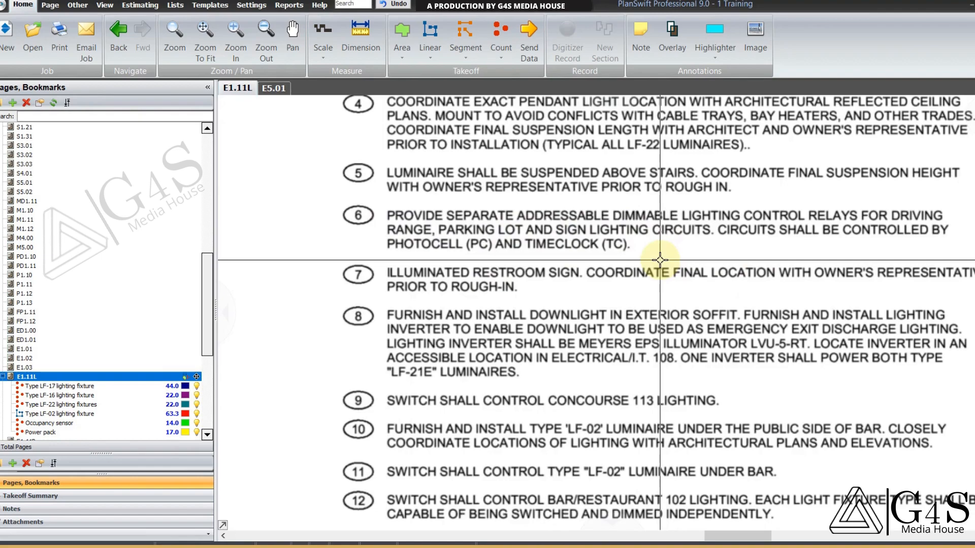
# Step: Match the PC, TC and BG1 symbols beside MAINTENANCE 114 with their keyed note tags 6, 14 and 15
pyautogui.moveTo(510, 251); pyautogui.dragTo(511, 261)
pyautogui.scroll(-3, 511, 261)
pyautogui.moveTo(422, 433); pyautogui.dragTo(745, 219)
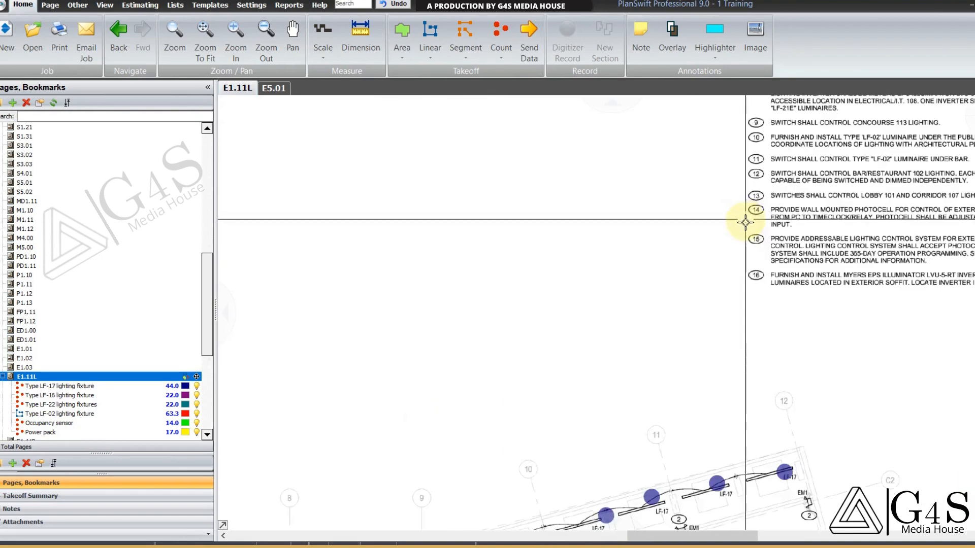
pyautogui.scroll(-3, 745, 221)
pyautogui.moveTo(665, 357)
pyautogui.mouseDown()
pyautogui.moveTo(688, 321)
pyautogui.moveTo(866, 220)
pyautogui.mouseUp()
pyautogui.moveTo(400, 329); pyautogui.dragTo(478, 285)
pyautogui.scroll(3, 437, 303)
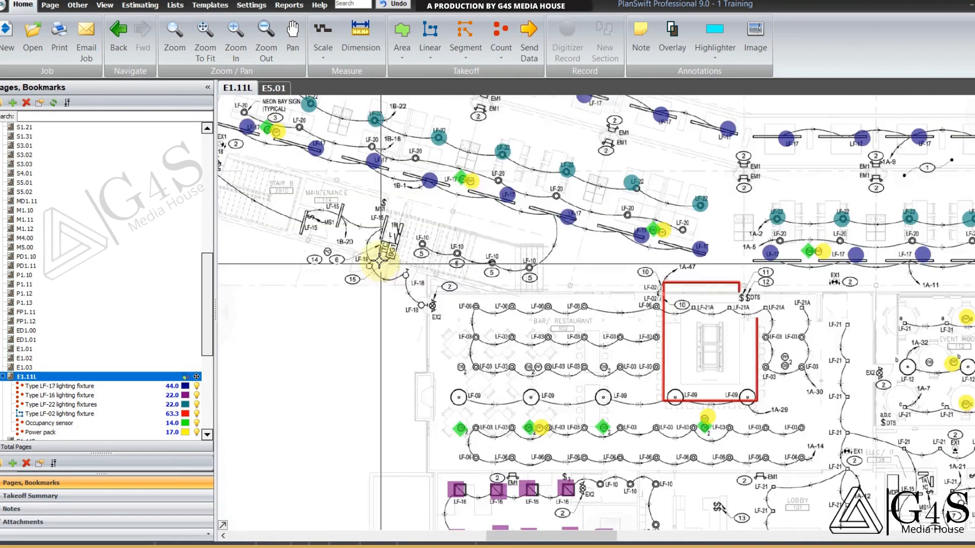
pyautogui.scroll(3, 379, 261)
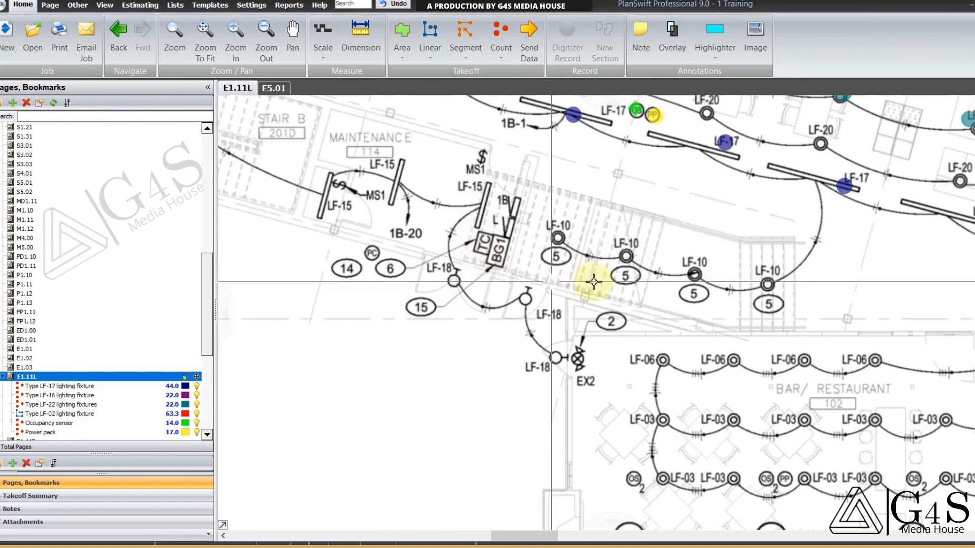
pyautogui.moveTo(603, 324); pyautogui.dragTo(602, 308)
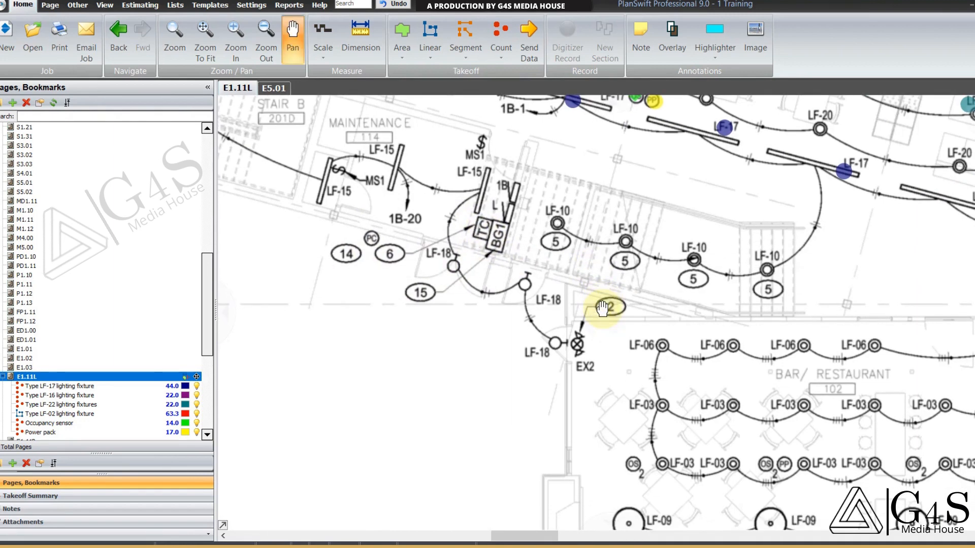
pyautogui.scroll(2, 516, 254)
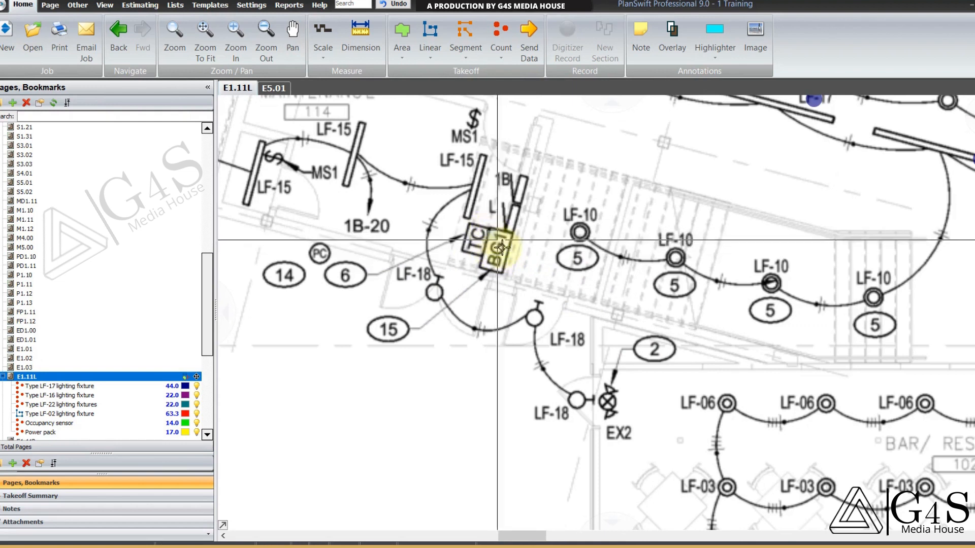
pyautogui.moveTo(402, 339); pyautogui.dragTo(408, 326)
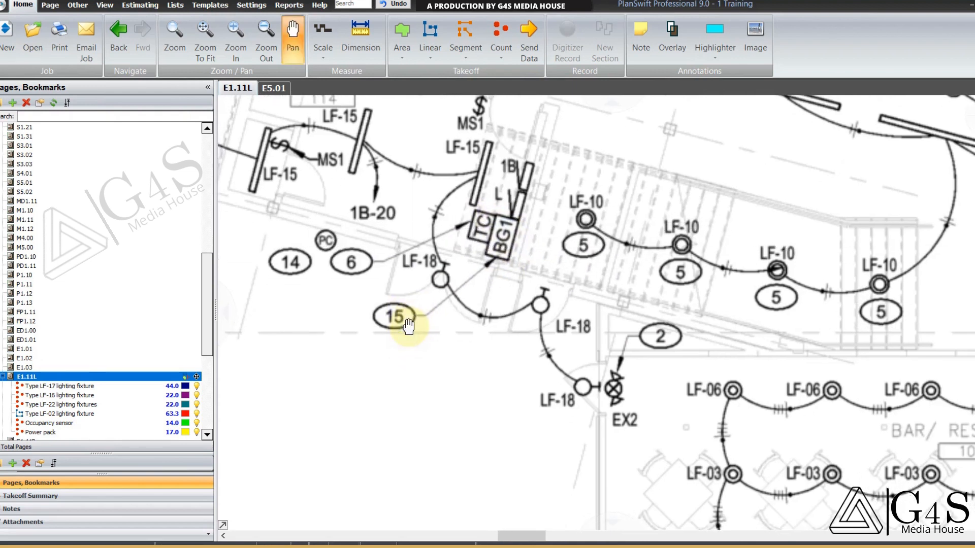
pyautogui.moveTo(368, 303); pyautogui.dragTo(415, 330)
pyautogui.moveTo(632, 274); pyautogui.dragTo(610, 337)
# Step: Read keyed notes 14 and 15 in the keyed electrical notes
pyautogui.scroll(-2, 544, 278)
pyautogui.moveTo(830, 280)
pyautogui.mouseDown()
pyautogui.moveTo(499, 348)
pyautogui.moveTo(496, 337)
pyautogui.moveTo(224, 377)
pyautogui.mouseUp()
pyautogui.moveTo(596, 318)
pyautogui.mouseDown()
pyautogui.moveTo(416, 365)
pyautogui.moveTo(249, 376)
pyautogui.mouseUp()
pyautogui.scroll(-2, 302, 361)
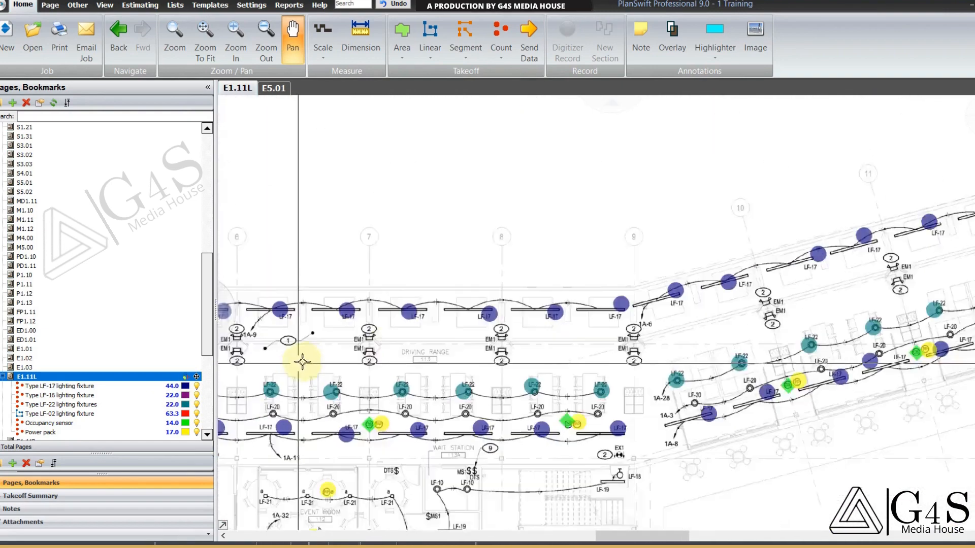
pyautogui.moveTo(714, 326)
pyautogui.mouseDown()
pyautogui.moveTo(537, 327)
pyautogui.moveTo(415, 306)
pyautogui.mouseUp()
pyautogui.scroll(5, 537, 326)
pyautogui.moveTo(598, 322); pyautogui.dragTo(543, 298)
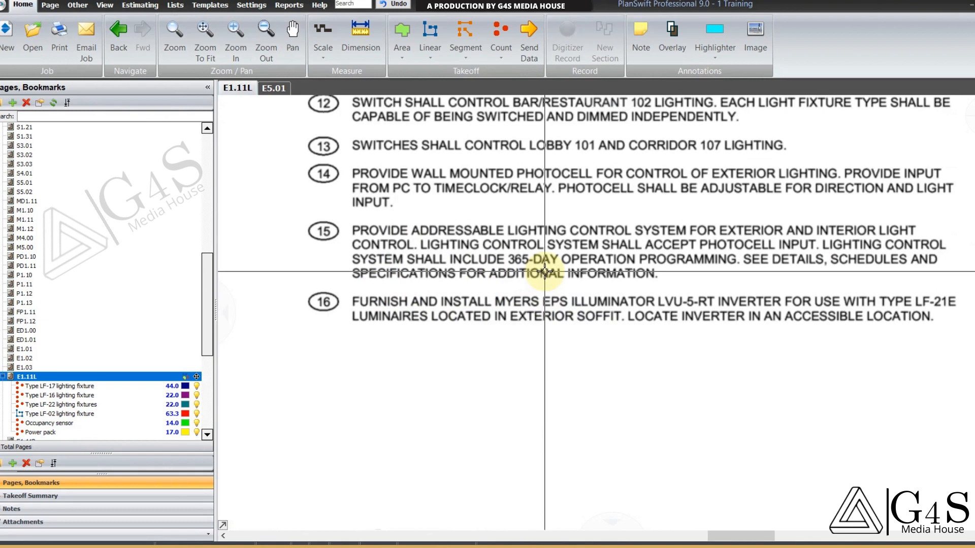
# Step: Scan the driving range part of the lighting plan and go back over the keyed electrical notes
pyautogui.moveTo(534, 332); pyautogui.dragTo(705, 175)
pyautogui.scroll(-4, 705, 191)
pyautogui.moveTo(481, 375); pyautogui.dragTo(658, 239)
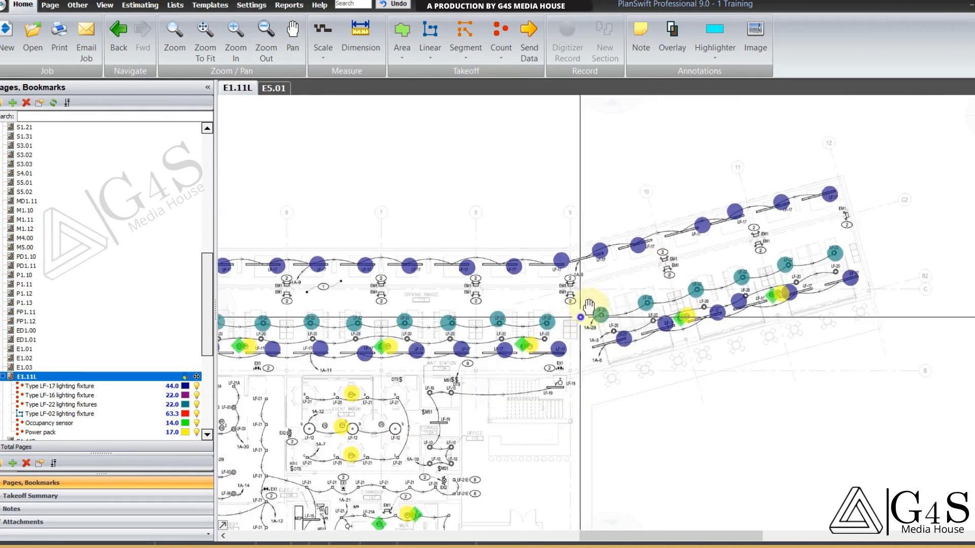
pyautogui.moveTo(579, 316)
pyautogui.mouseDown()
pyautogui.moveTo(614, 279)
pyautogui.moveTo(561, 357)
pyautogui.moveTo(474, 449)
pyautogui.mouseUp()
pyautogui.moveTo(714, 276); pyautogui.dragTo(652, 361)
pyautogui.moveTo(688, 289); pyautogui.dragTo(659, 375)
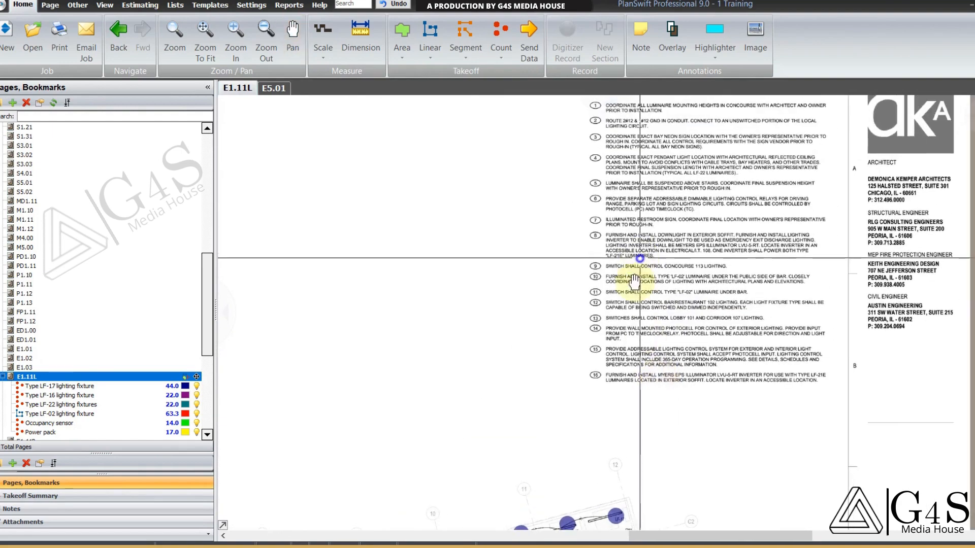
pyautogui.scroll(1, 603, 178)
pyautogui.scroll(1, 601, 177)
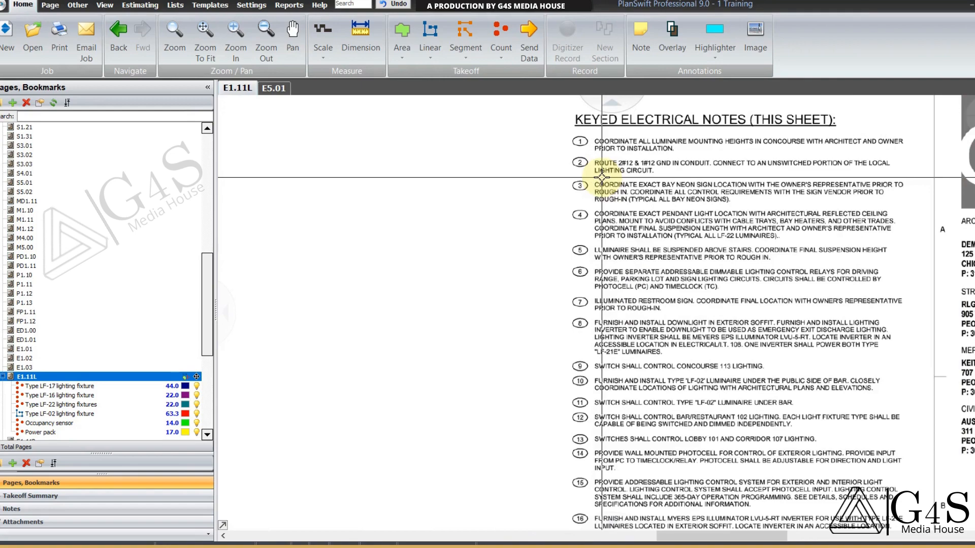
# Step: Examine the EM1 symbols tagged with keyed note 2 near grid line 10 on the driving range
pyautogui.moveTo(601, 177)
pyautogui.mouseDown()
pyautogui.moveTo(568, 281)
pyautogui.moveTo(592, 179)
pyautogui.mouseUp()
pyautogui.moveTo(529, 352)
pyautogui.mouseDown()
pyautogui.moveTo(562, 259)
pyautogui.moveTo(594, 227)
pyautogui.mouseUp()
pyautogui.moveTo(581, 340); pyautogui.dragTo(641, 240)
pyautogui.moveTo(608, 331); pyautogui.dragTo(637, 230)
pyautogui.moveTo(637, 294); pyautogui.dragTo(654, 232)
pyautogui.moveTo(579, 360)
pyautogui.mouseDown()
pyautogui.moveTo(579, 343)
pyautogui.moveTo(545, 359)
pyautogui.mouseUp()
pyautogui.scroll(1, 548, 348)
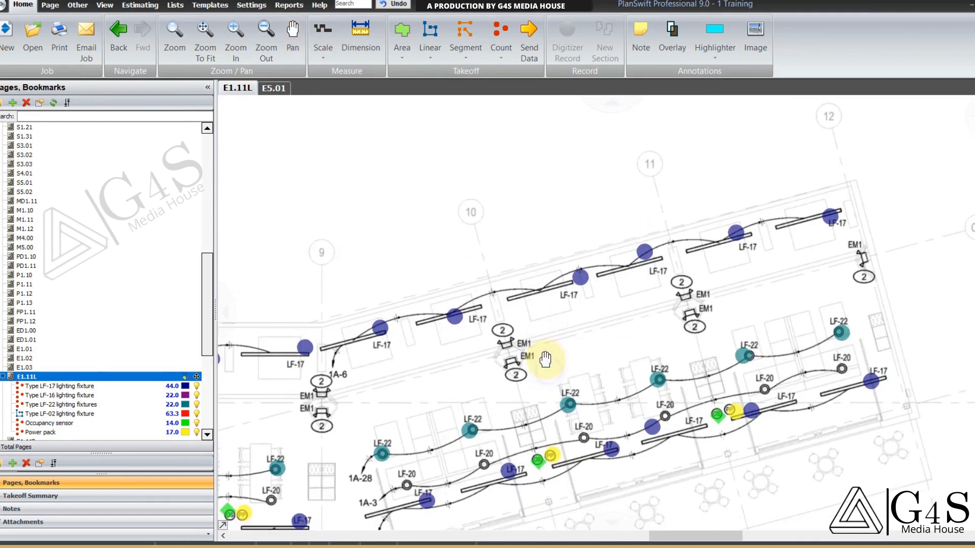
pyautogui.scroll(1, 514, 354)
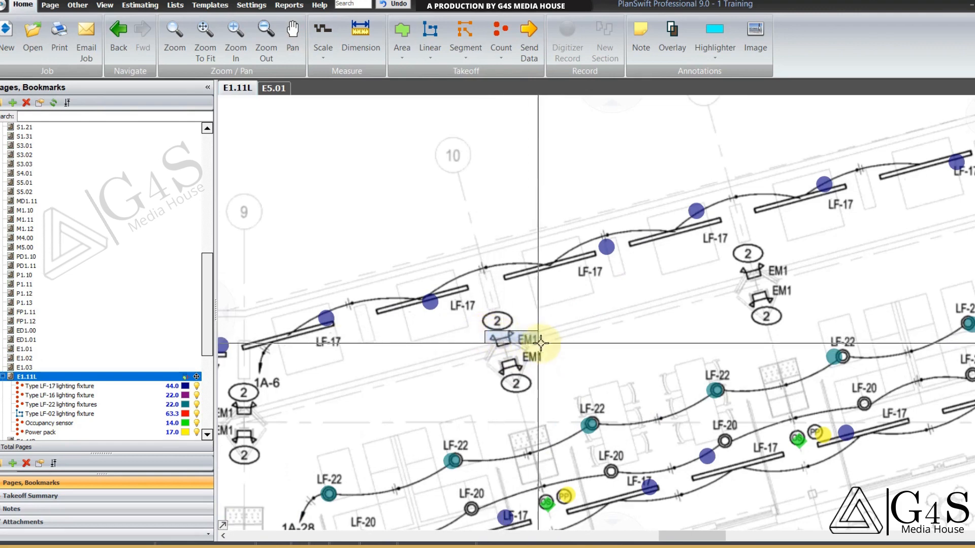
# Step: Read keyed note 2 in the keyed electrical notes for the EM1 symbols
pyautogui.moveTo(748, 288); pyautogui.dragTo(596, 431)
pyautogui.scroll(-2, 595, 431)
pyautogui.moveTo(720, 229); pyautogui.dragTo(645, 373)
pyautogui.moveTo(824, 227)
pyautogui.mouseDown()
pyautogui.moveTo(640, 298)
pyautogui.moveTo(586, 355)
pyautogui.mouseUp()
pyautogui.moveTo(653, 254); pyautogui.dragTo(632, 351)
pyautogui.scroll(3, 521, 196)
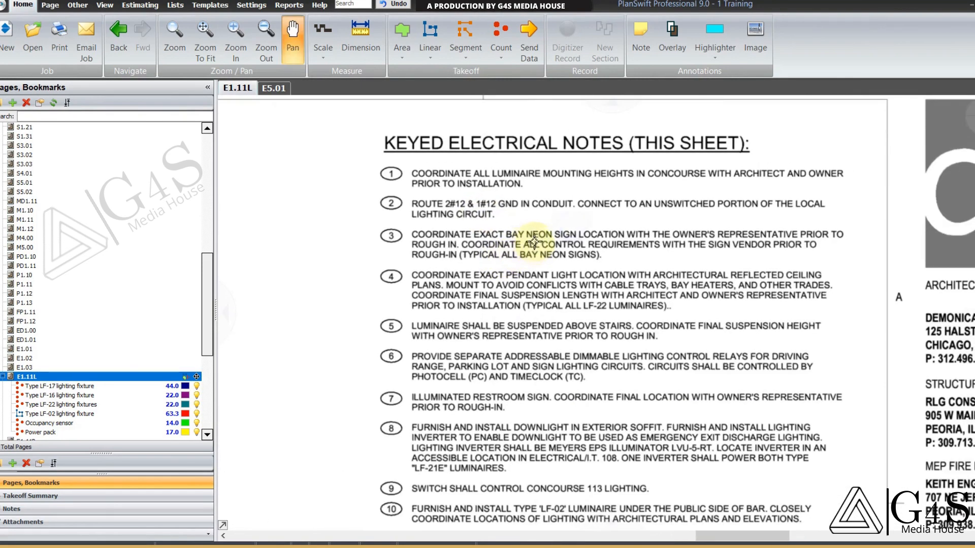
pyautogui.moveTo(523, 239); pyautogui.dragTo(501, 238)
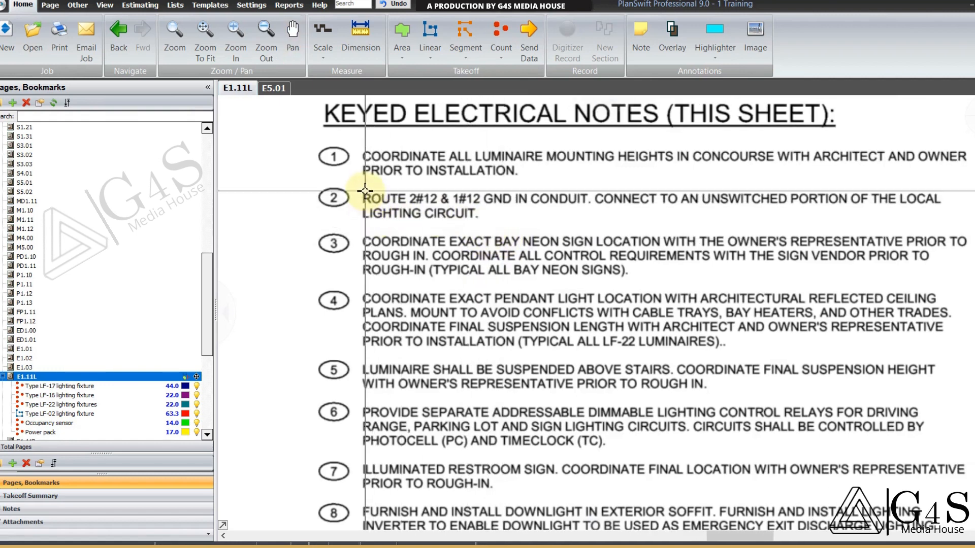
# Step: Locate the ELEC/IT 108 room on the first floor lighting plan
pyautogui.moveTo(365, 191); pyautogui.dragTo(590, 219)
pyautogui.moveTo(525, 356)
pyautogui.mouseDown()
pyautogui.moveTo(586, 259)
pyautogui.moveTo(666, 183)
pyautogui.mouseUp()
pyautogui.scroll(-3, 587, 259)
pyautogui.moveTo(518, 398); pyautogui.dragTo(666, 134)
pyautogui.moveTo(556, 352)
pyautogui.mouseDown()
pyautogui.moveTo(593, 309)
pyautogui.moveTo(602, 277)
pyautogui.mouseUp()
pyautogui.moveTo(577, 336)
pyautogui.mouseDown()
pyautogui.moveTo(603, 339)
pyautogui.moveTo(691, 252)
pyautogui.moveTo(682, 342)
pyautogui.mouseUp()
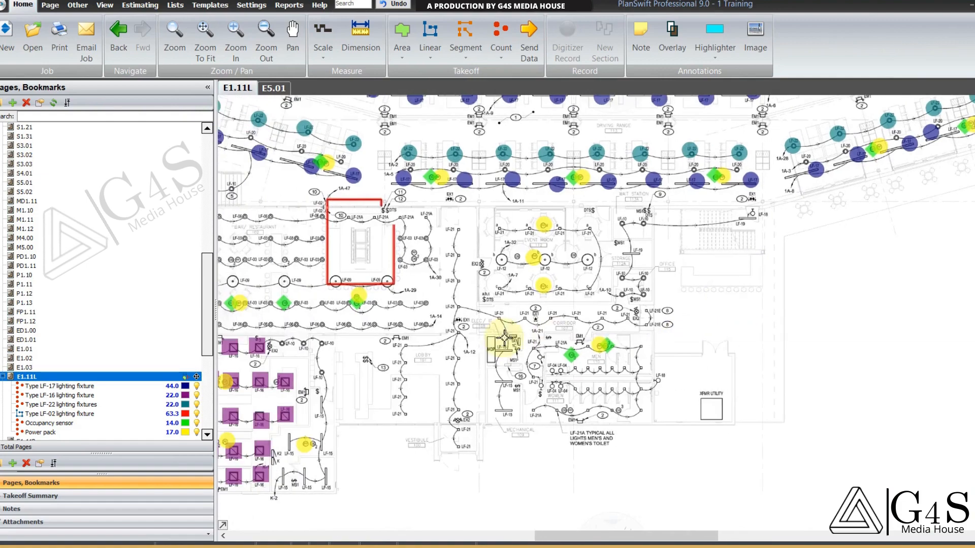
pyautogui.moveTo(502, 339)
pyautogui.mouseDown()
pyautogui.moveTo(601, 347)
pyautogui.moveTo(600, 317)
pyautogui.mouseUp()
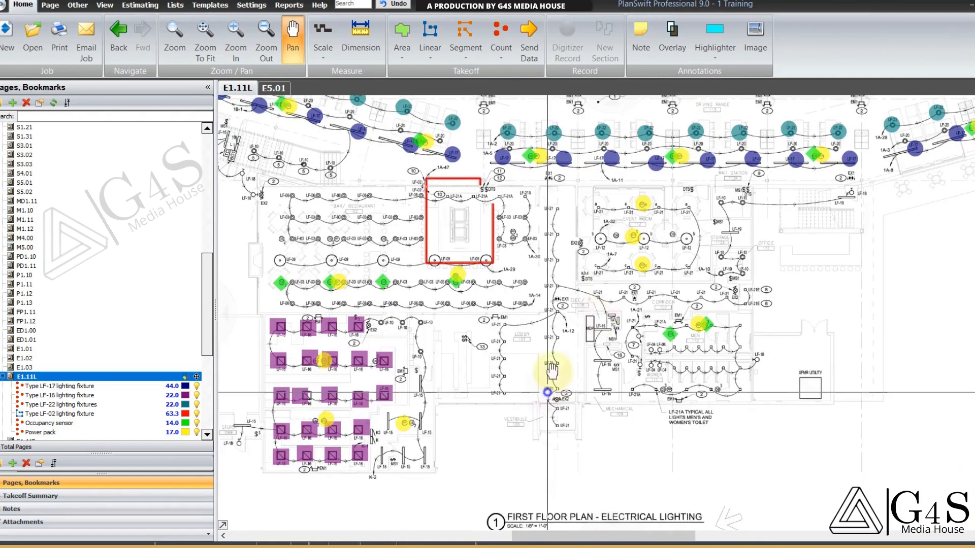
pyautogui.moveTo(552, 370)
pyautogui.mouseDown()
pyautogui.moveTo(594, 358)
pyautogui.moveTo(616, 327)
pyautogui.moveTo(617, 353)
pyautogui.mouseUp()
# Step: Examine the 1A and 1C panel symbols beside the MDP in ELEC/IT 108
pyautogui.scroll(2, 608, 305)
pyautogui.moveTo(594, 313)
pyautogui.mouseDown()
pyautogui.moveTo(596, 325)
pyautogui.moveTo(493, 333)
pyautogui.moveTo(579, 333)
pyautogui.moveTo(544, 350)
pyautogui.moveTo(444, 343)
pyautogui.mouseUp()
pyautogui.scroll(2, 576, 333)
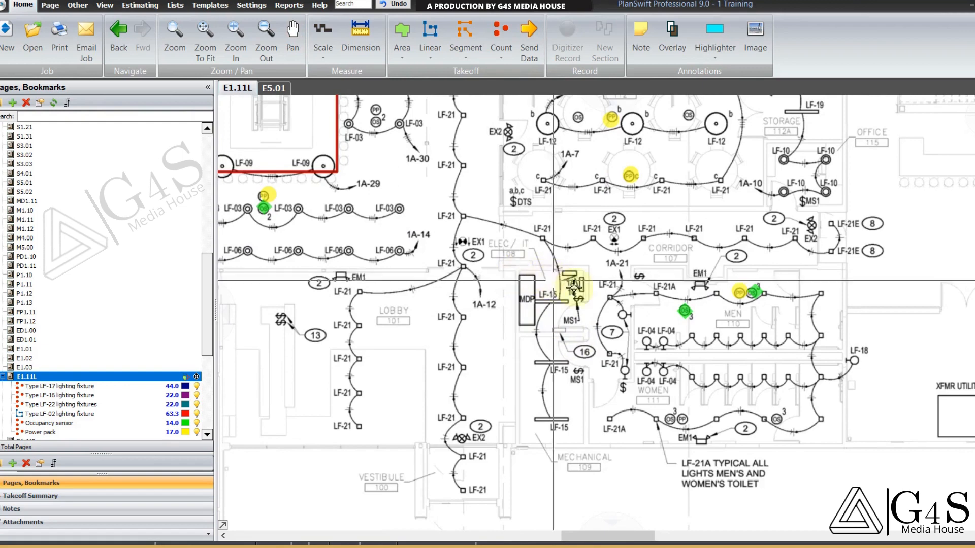
pyautogui.scroll(2, 574, 289)
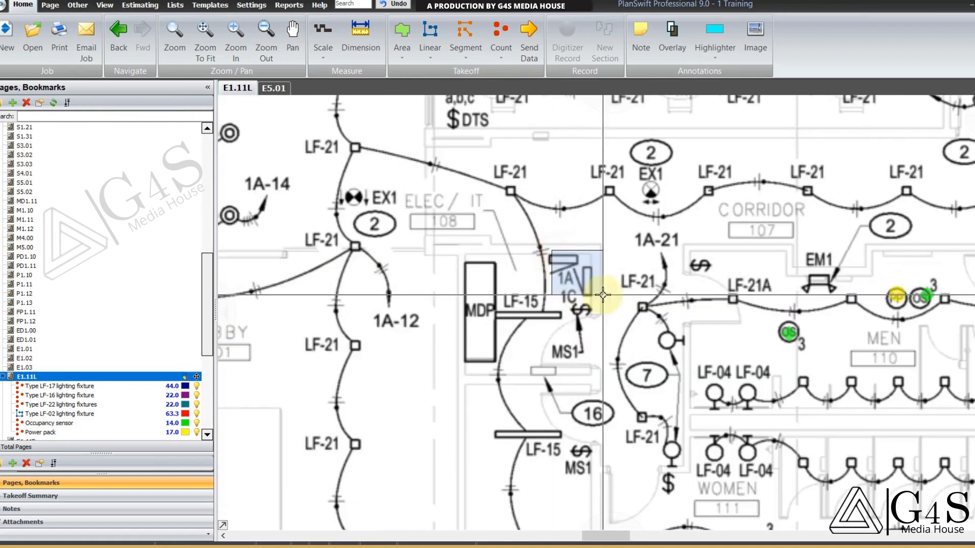
pyautogui.moveTo(603, 295); pyautogui.dragTo(605, 318)
pyautogui.moveTo(610, 402)
pyautogui.mouseDown()
pyautogui.moveTo(609, 306)
pyautogui.moveTo(604, 347)
pyautogui.mouseUp()
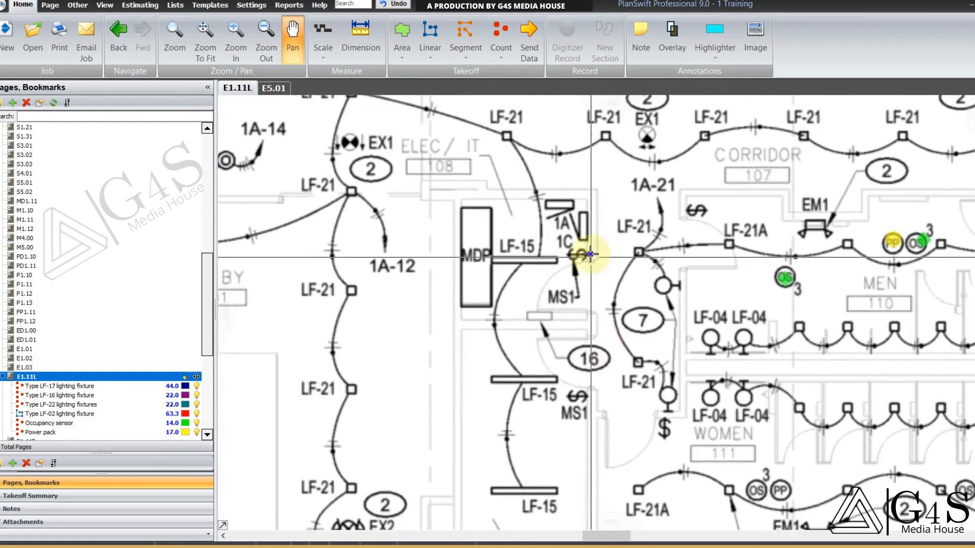
pyautogui.moveTo(587, 257)
pyautogui.mouseDown()
pyautogui.moveTo(583, 300)
pyautogui.moveTo(595, 298)
pyautogui.mouseUp()
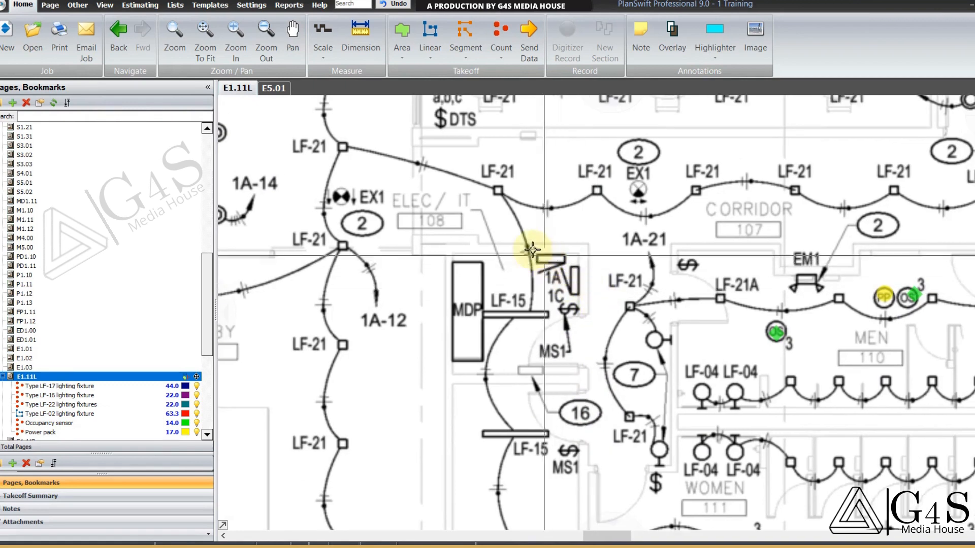
# Step: Check the addressable lighting control equipment schedule on sheet E5.01 for the panel symbols
pyautogui.click(275, 91)
pyautogui.scroll(-4, 646, 374)
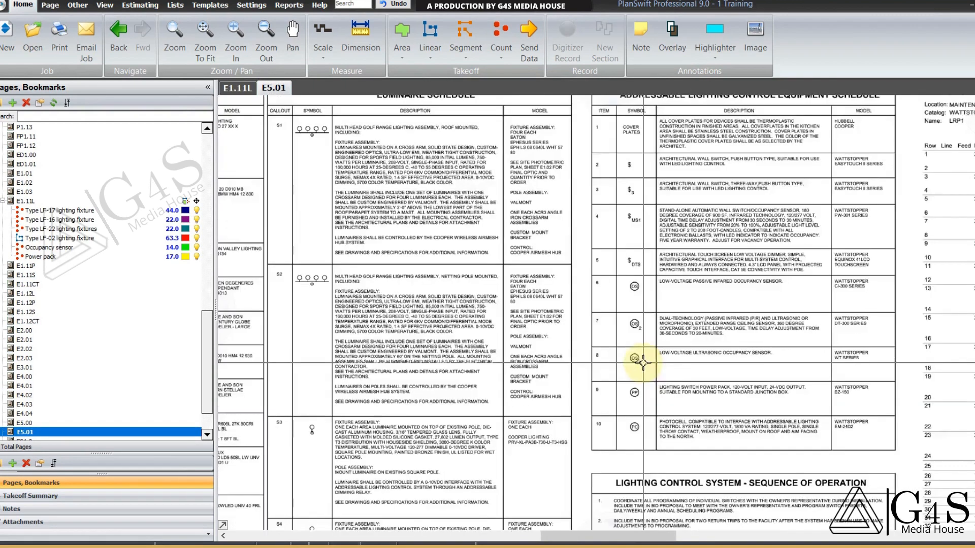
pyautogui.scroll(2, 728, 395)
pyautogui.moveTo(728, 394); pyautogui.dragTo(631, 321)
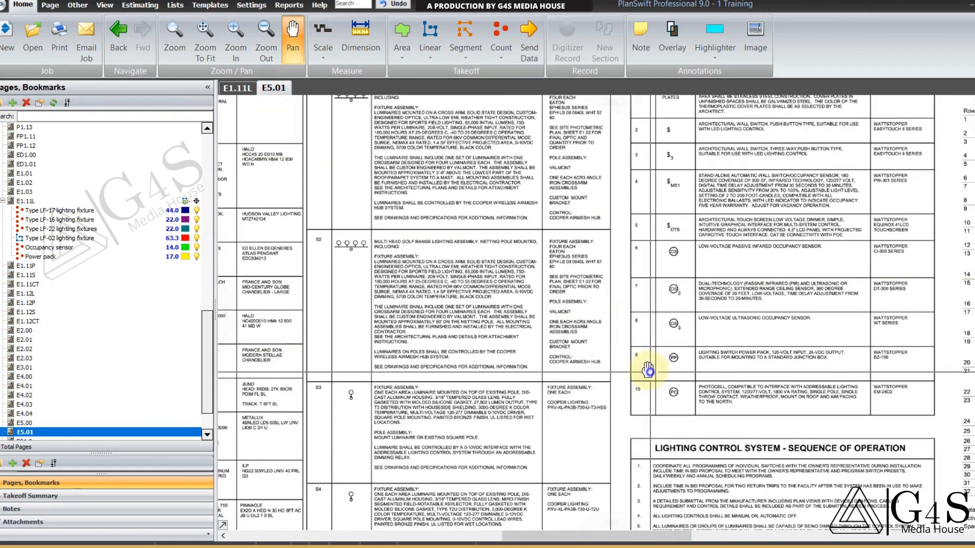
pyautogui.moveTo(648, 370); pyautogui.dragTo(628, 353)
pyautogui.scroll(2, 555, 350)
# Step: Open sheet E5.00 and look through its material schedule for the panel entries
pyautogui.click(114, 422)
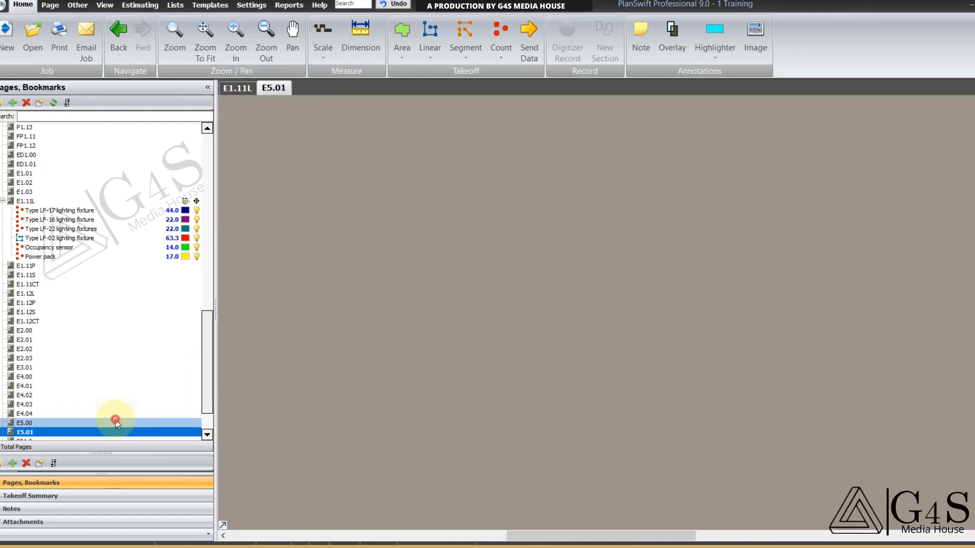
pyautogui.scroll(3, 409, 203)
pyautogui.moveTo(396, 289); pyautogui.dragTo(394, 224)
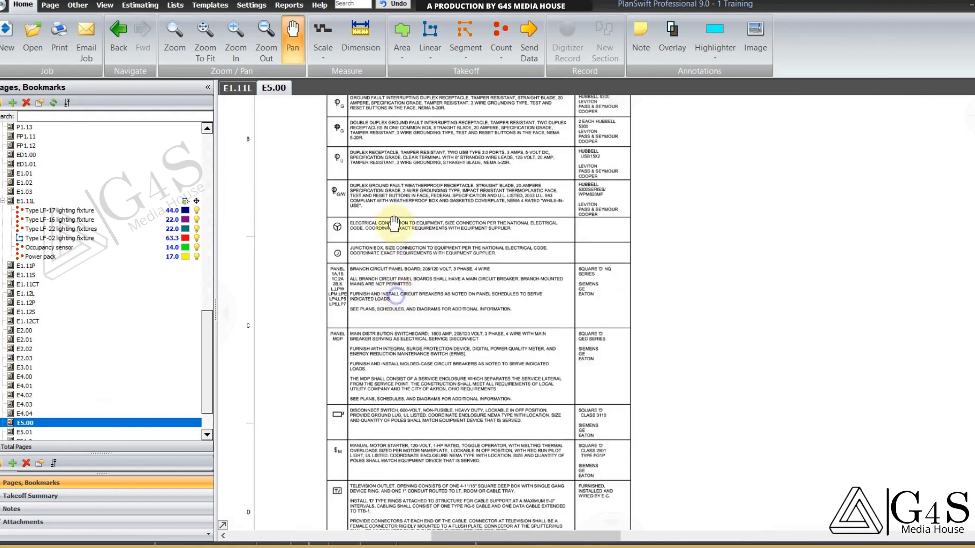
pyautogui.moveTo(397, 324); pyautogui.dragTo(402, 461)
pyautogui.moveTo(411, 284); pyautogui.dragTo(417, 421)
pyautogui.moveTo(454, 266); pyautogui.dragTo(430, 346)
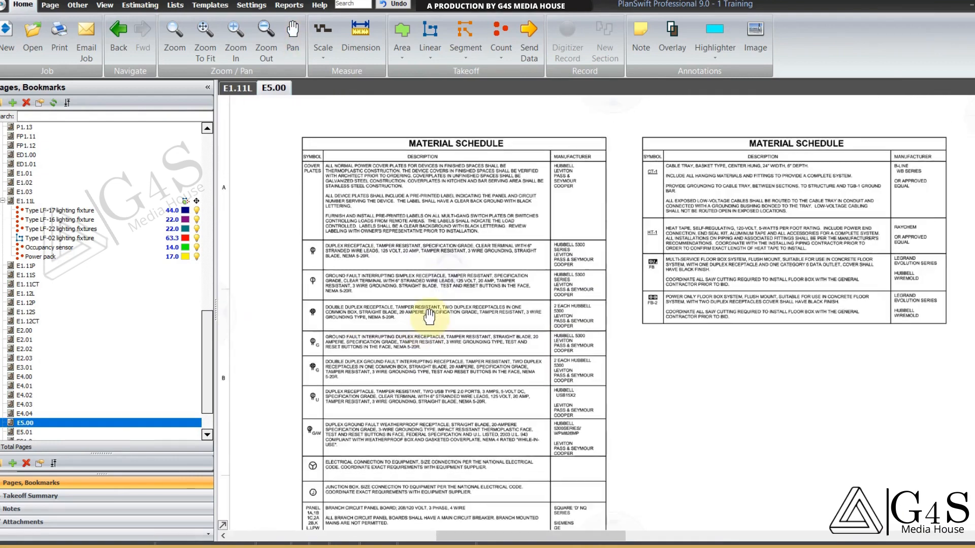
# Step: Open sheet ED1.00 in a new tab
pyautogui.rightClick(362, 185)
pyautogui.click(386, 190)
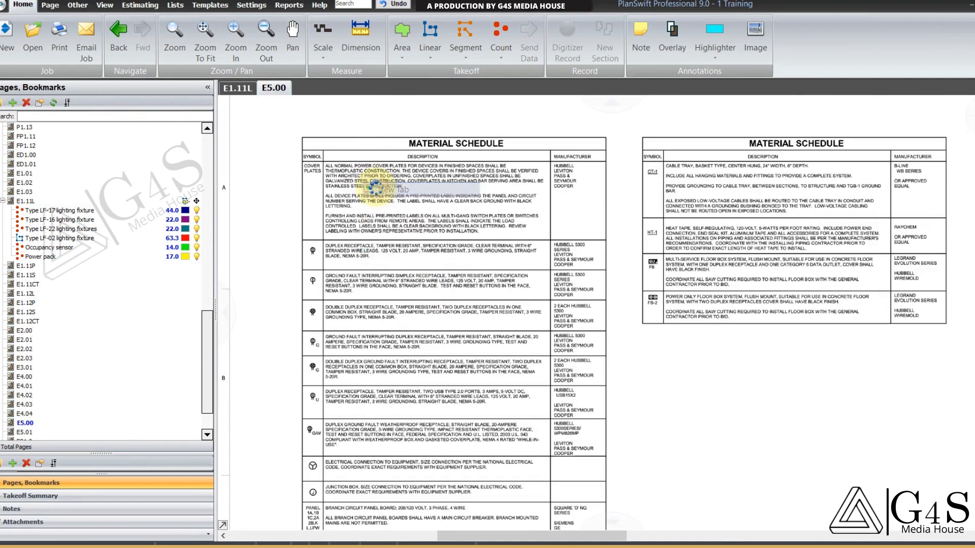
pyautogui.scroll(-2, 61, 330)
pyautogui.scroll(3, 66, 305)
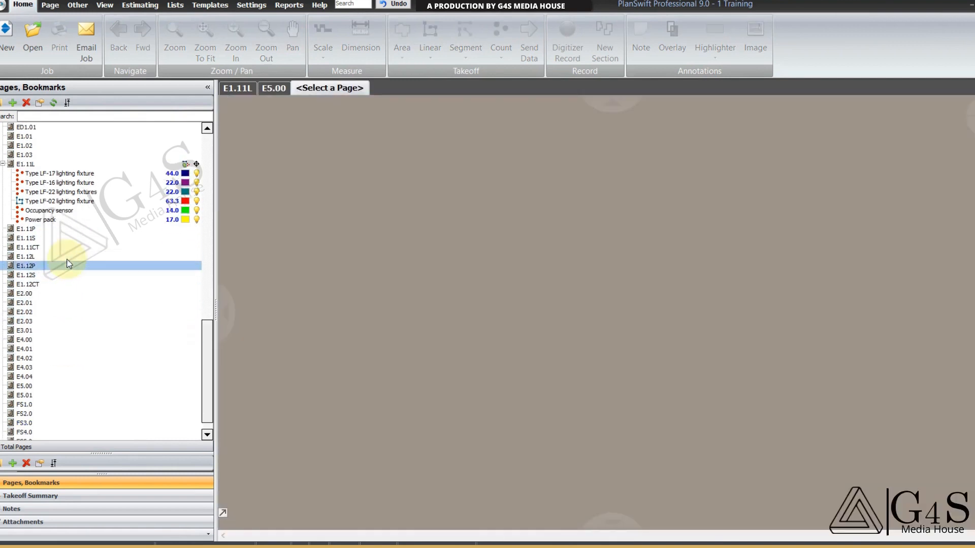
pyautogui.click(64, 247)
pyautogui.click(63, 192)
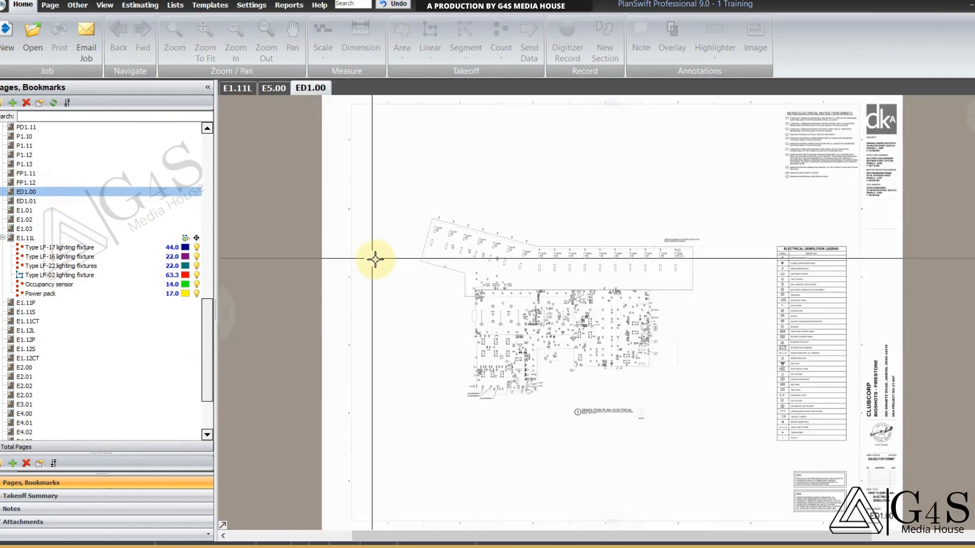
# Step: Find the electrical panel symbol in the ED1.00 demolition legend and return to the E1.11L lighting plan
pyautogui.scroll(3, 587, 272)
pyautogui.scroll(3, 664, 294)
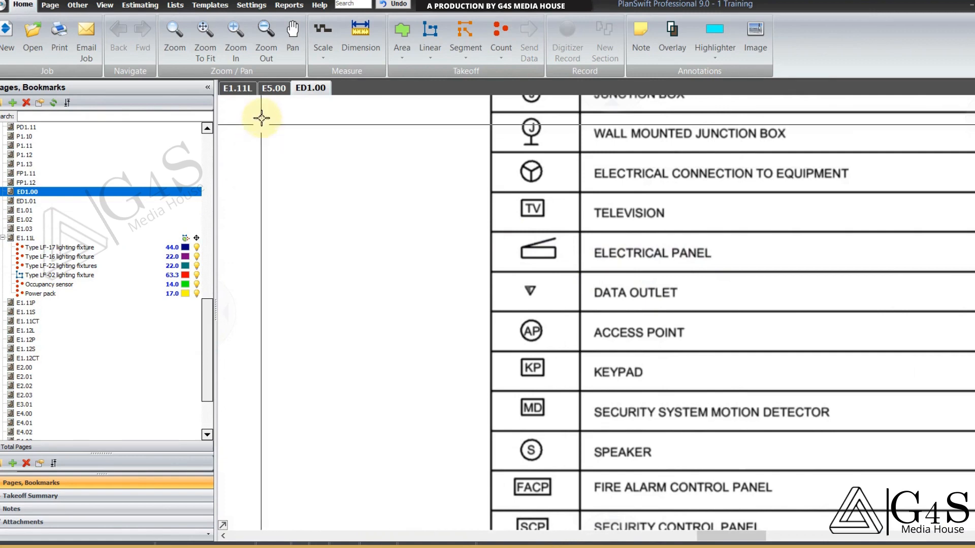
pyautogui.click(273, 88)
pyautogui.click(236, 89)
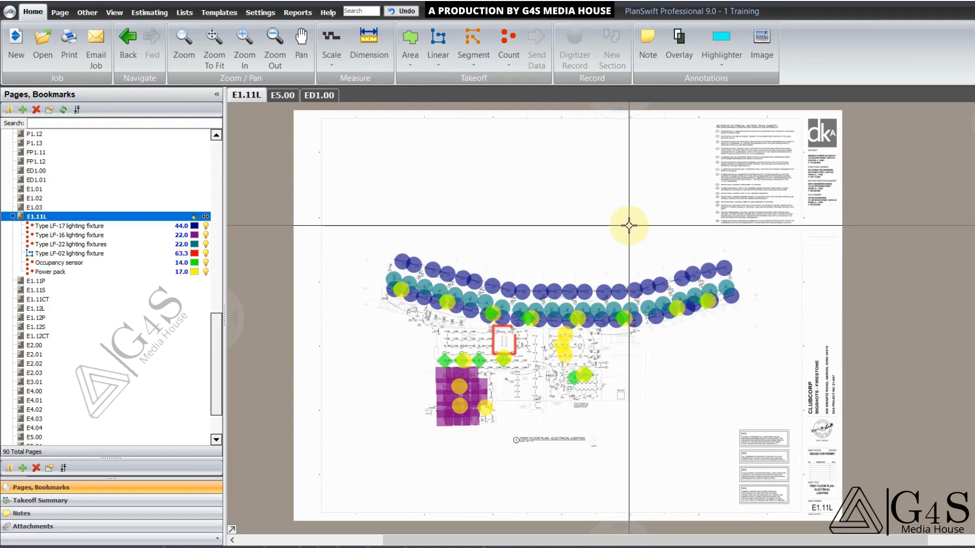
pyautogui.scroll(2, 540, 372)
pyautogui.moveTo(539, 374); pyautogui.dragTo(600, 359)
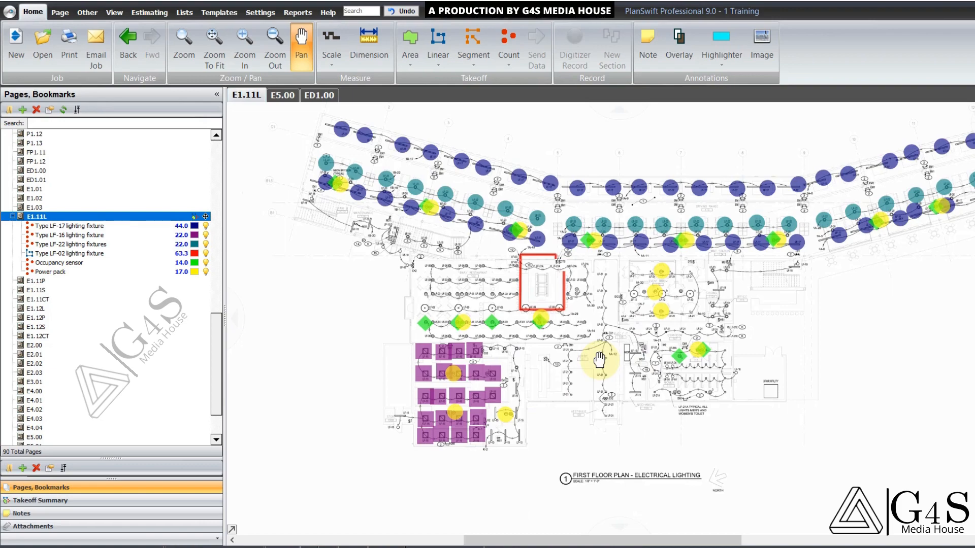
pyautogui.scroll(4, 600, 360)
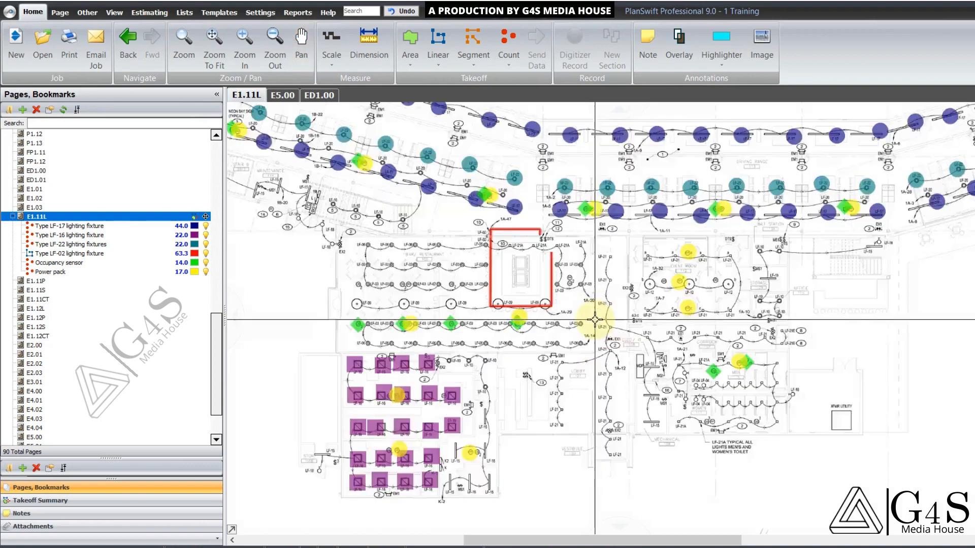
pyautogui.moveTo(598, 339); pyautogui.dragTo(643, 342)
pyautogui.scroll(-3, 643, 342)
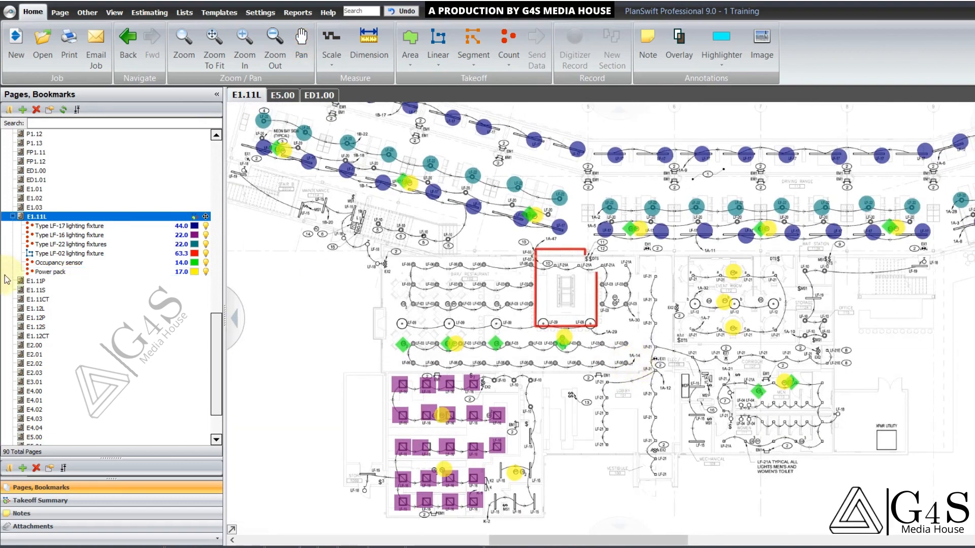
# Step: Open sheet E1.11P and look over the first floor electrical power plan
pyautogui.click(50, 284)
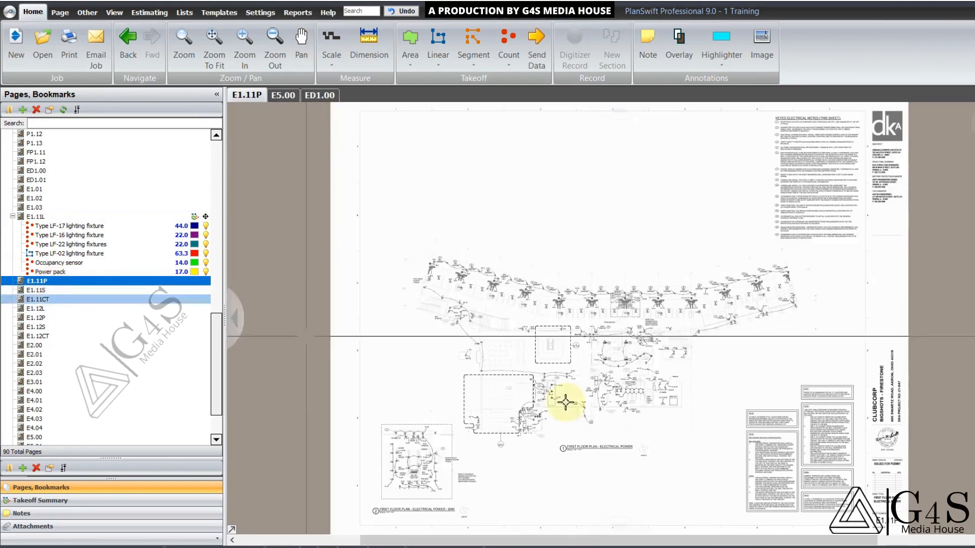
pyautogui.scroll(8, 589, 422)
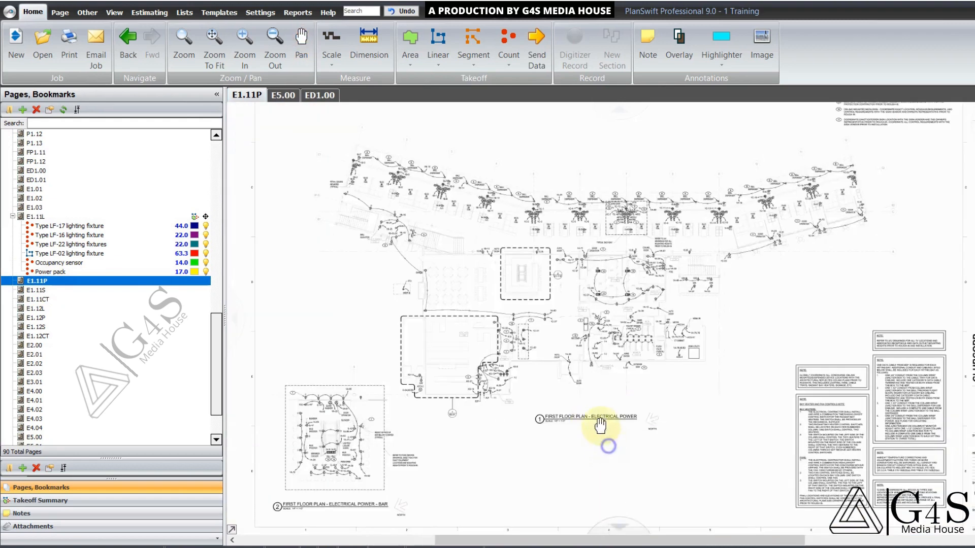
pyautogui.moveTo(586, 422); pyautogui.dragTo(573, 404)
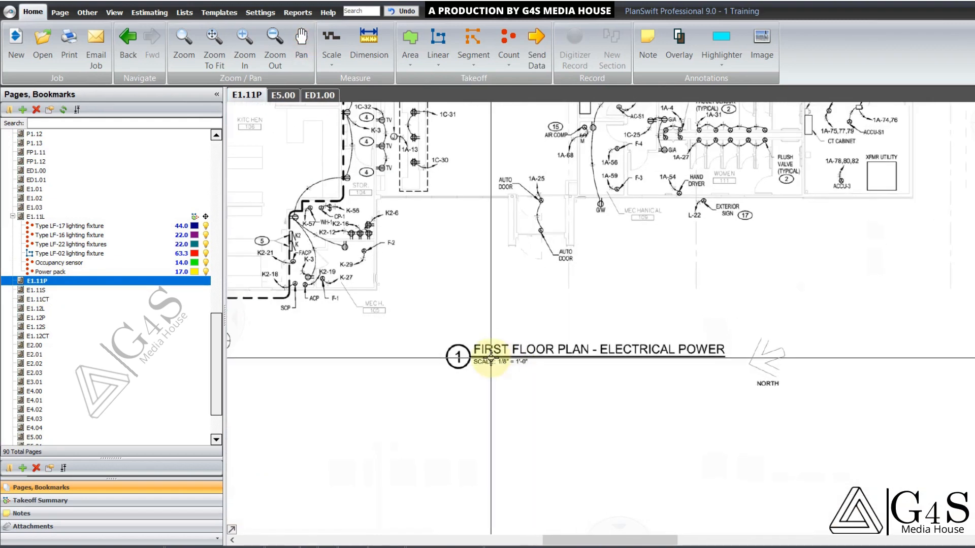
pyautogui.moveTo(467, 338)
pyautogui.mouseDown()
pyautogui.moveTo(579, 365)
pyautogui.moveTo(715, 372)
pyautogui.mouseUp()
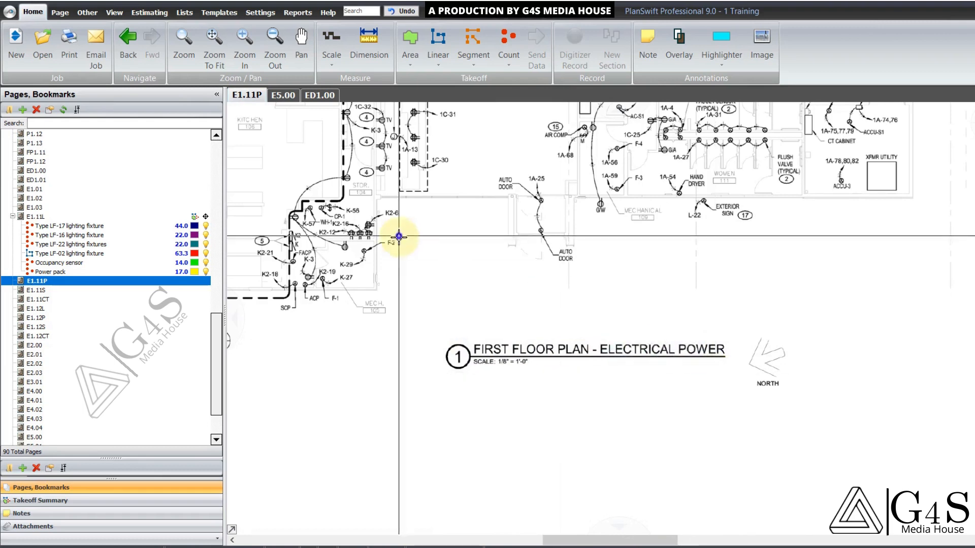
pyautogui.moveTo(393, 227); pyautogui.dragTo(602, 315)
pyautogui.scroll(-4, 602, 316)
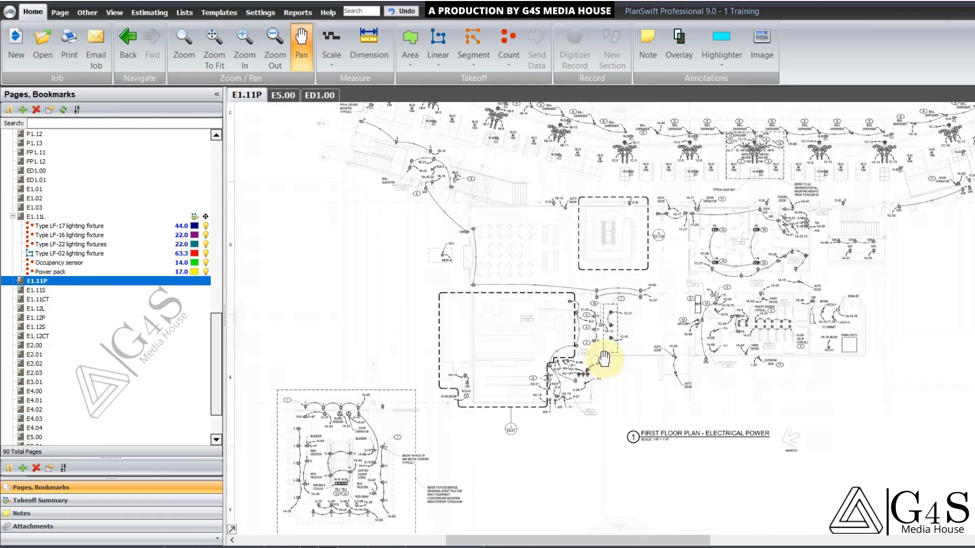
pyautogui.moveTo(604, 359); pyautogui.dragTo(524, 344)
pyautogui.press('Escape')
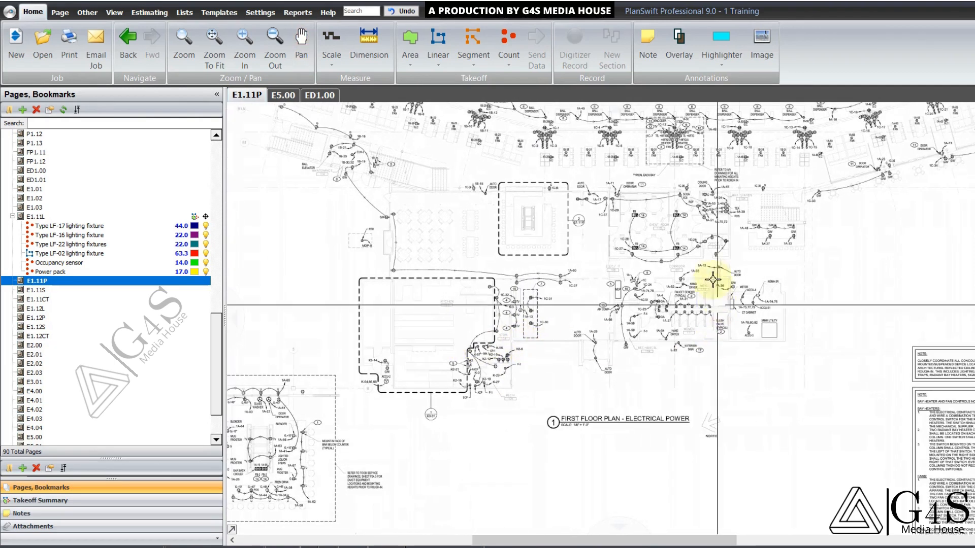
# Step: Examine the receptacle symbols around Elec/IT room 108, corridor 107 and office 115 on the power plan
pyautogui.scroll(5, 660, 305)
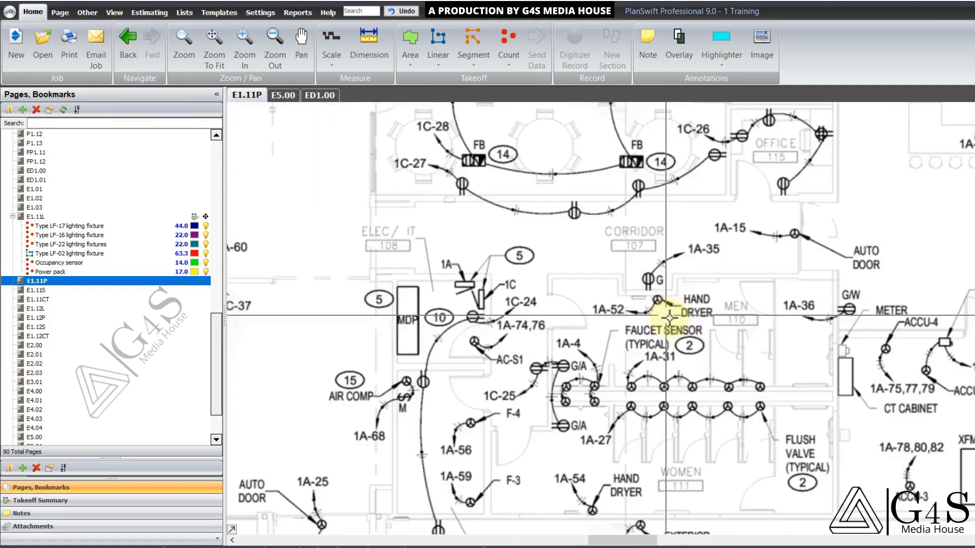
pyautogui.scroll(3, 584, 236)
pyautogui.press('Escape')
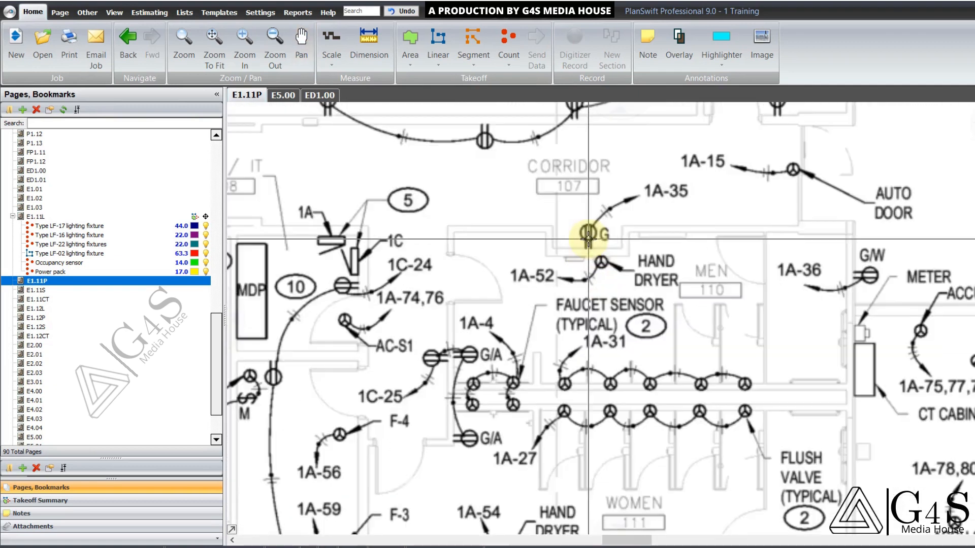
pyautogui.moveTo(560, 216); pyautogui.dragTo(616, 250)
pyautogui.moveTo(511, 215); pyautogui.dragTo(601, 350)
pyautogui.moveTo(555, 264); pyautogui.dragTo(589, 288)
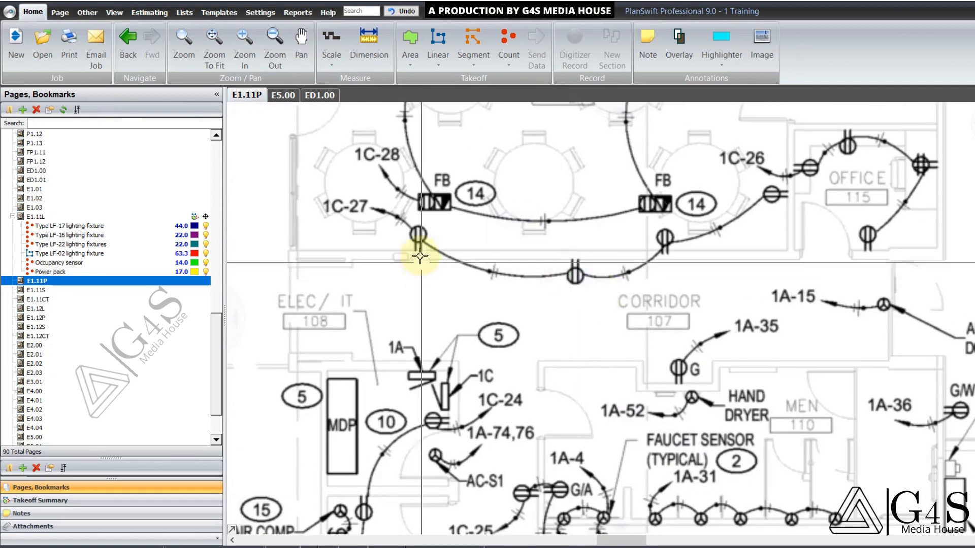
pyautogui.moveTo(505, 311); pyautogui.dragTo(505, 282)
pyautogui.scroll(-2, 505, 282)
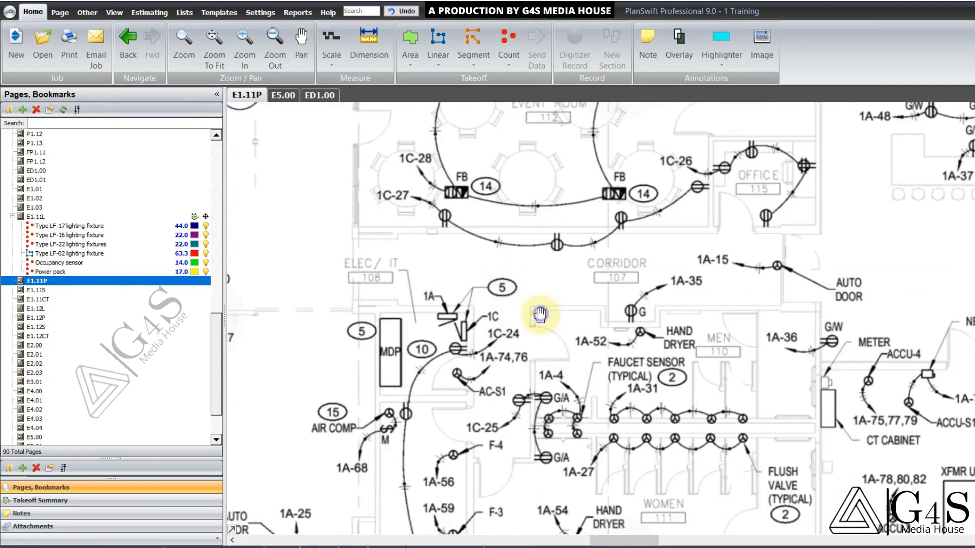
pyautogui.moveTo(539, 314); pyautogui.dragTo(540, 316)
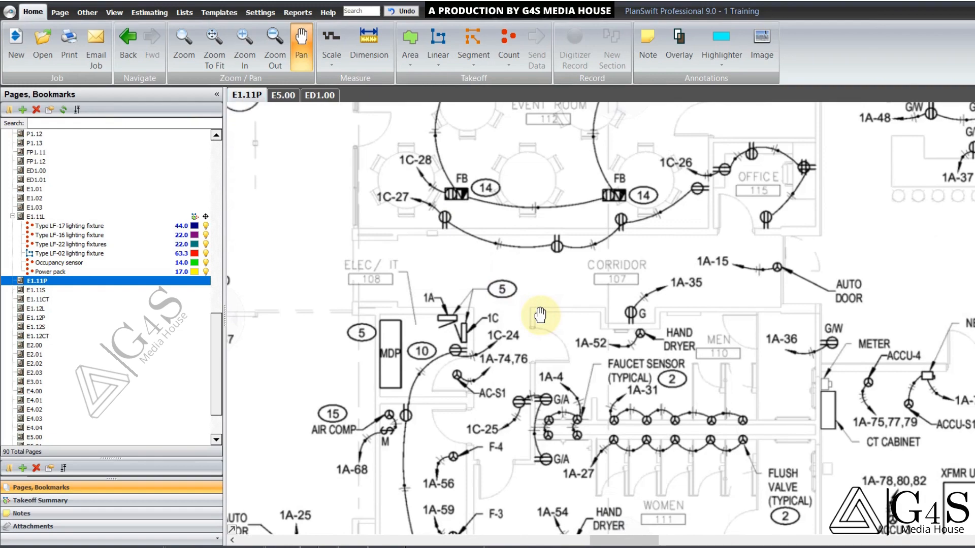
# Step: Look up the duplex receptacle symbol in the E5.00 material schedule and return to the E1.11P power plan
pyautogui.click(283, 95)
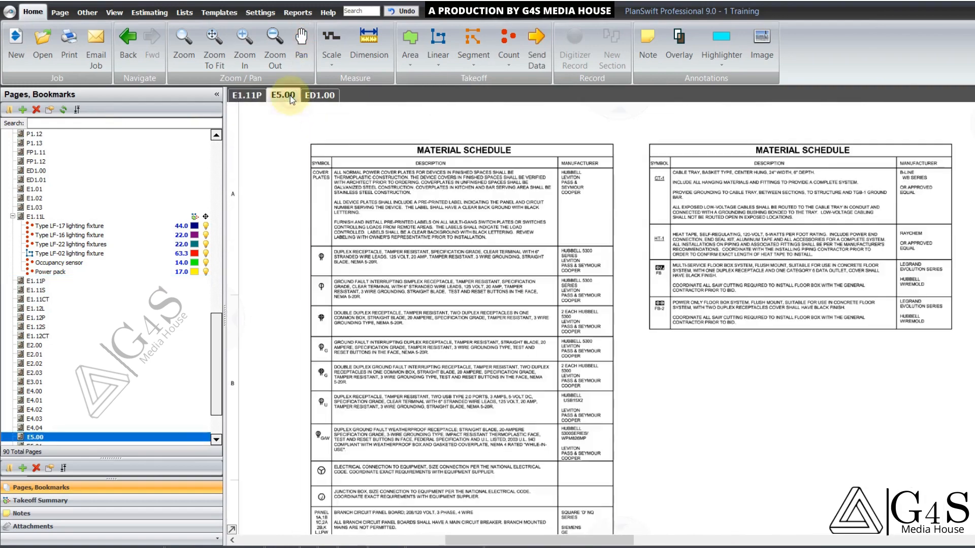
pyautogui.moveTo(602, 282); pyautogui.dragTo(643, 275)
pyautogui.scroll(2, 388, 241)
pyautogui.scroll(2, 388, 241)
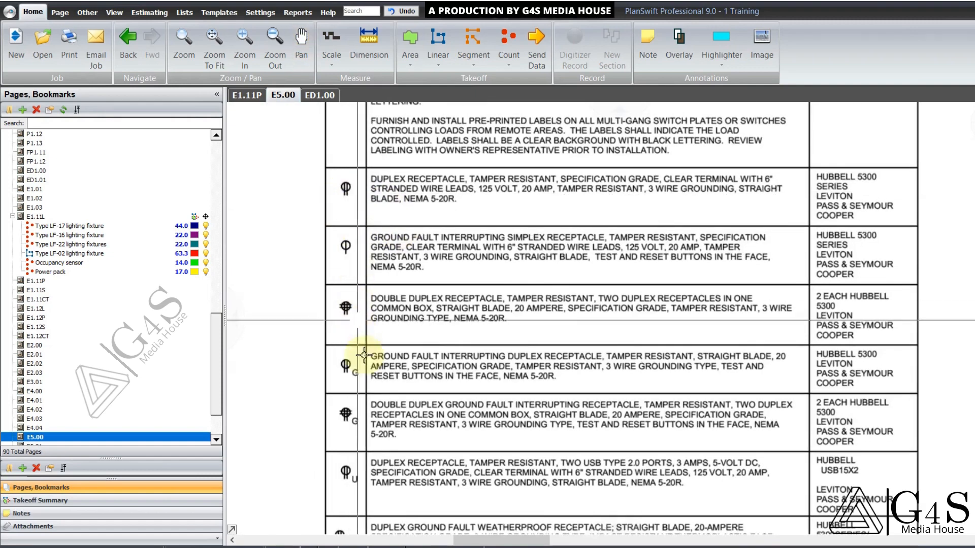
pyautogui.moveTo(392, 413); pyautogui.dragTo(379, 431)
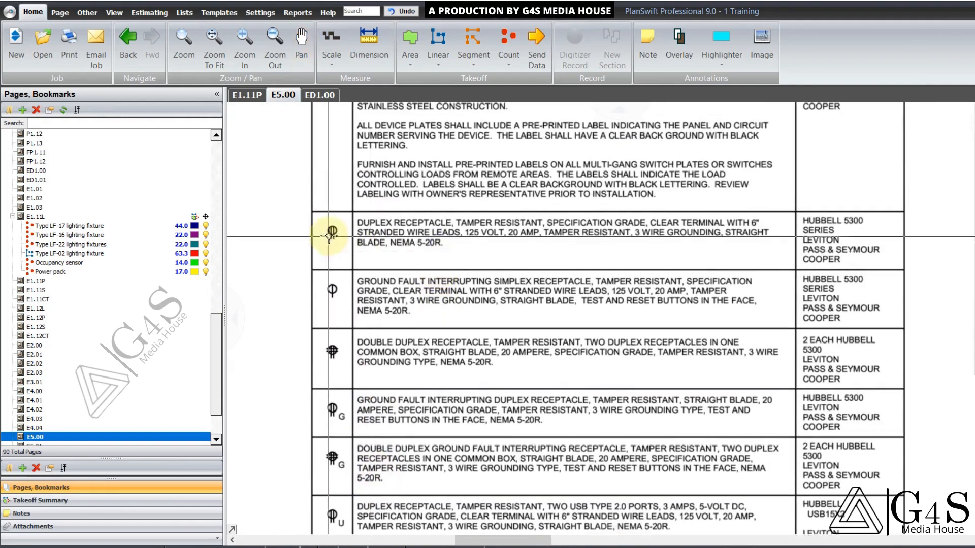
pyautogui.scroll(2, 350, 254)
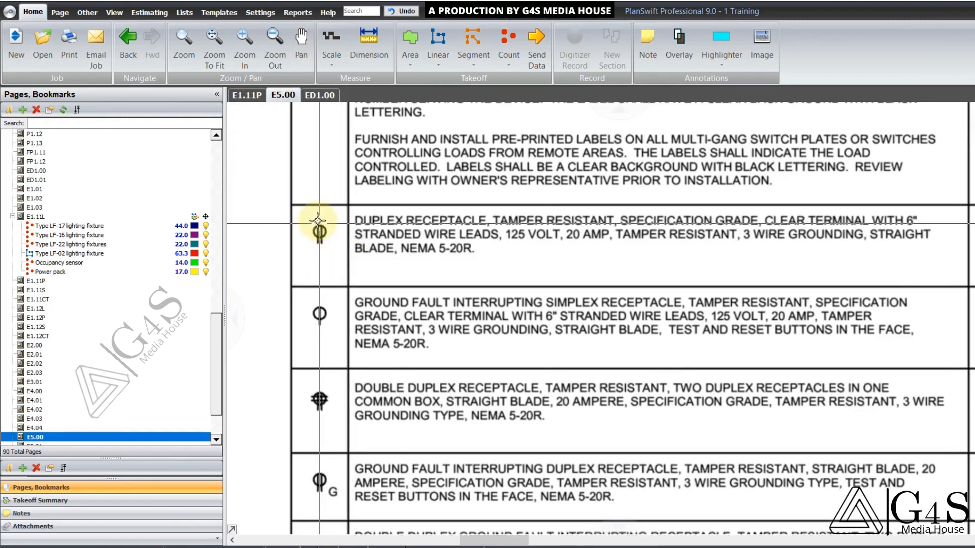
pyautogui.moveTo(306, 205); pyautogui.dragTo(482, 260)
pyautogui.click(248, 96)
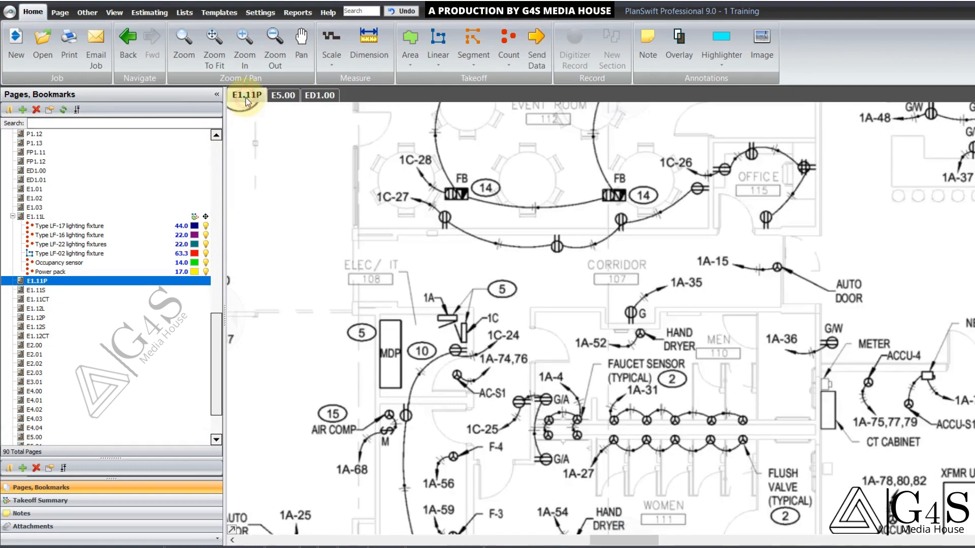
# Step: Create a count takeoff named "Duplex receptacle" with a solid blue circle marker on E1.11P
pyautogui.scroll(2, 548, 253)
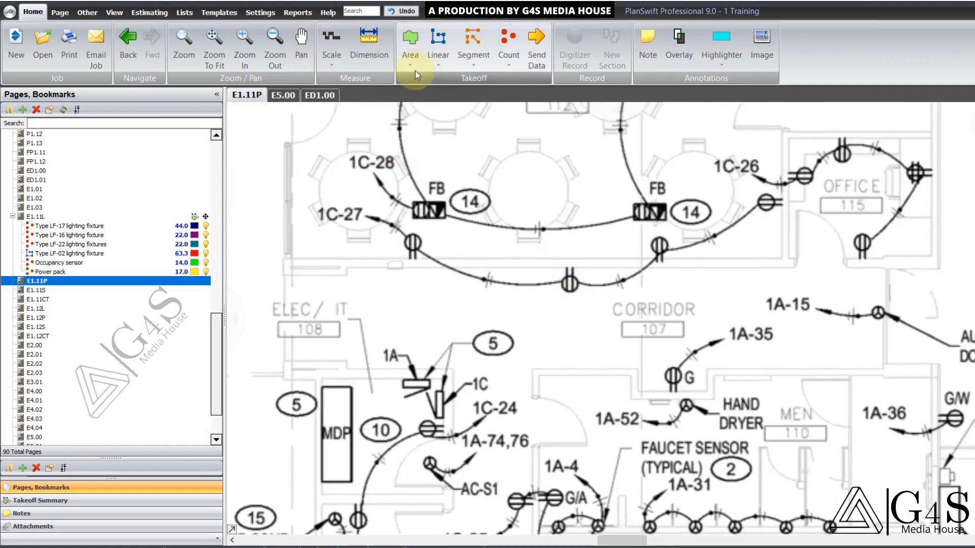
pyautogui.click(508, 42)
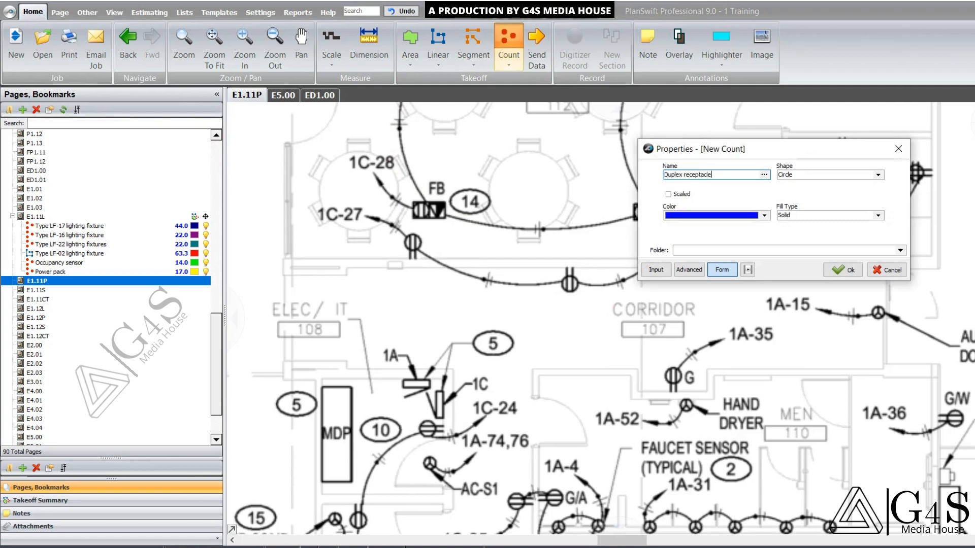
pyautogui.click(836, 271)
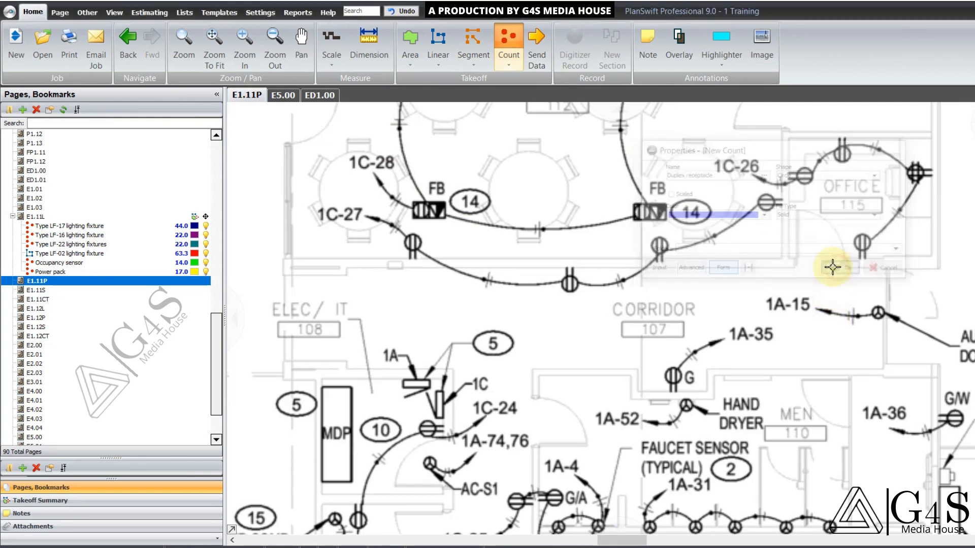
# Step: Count the seven duplex receptacles along the event room's corridor wall and in office 115
pyautogui.click(659, 247)
pyautogui.click(760, 204)
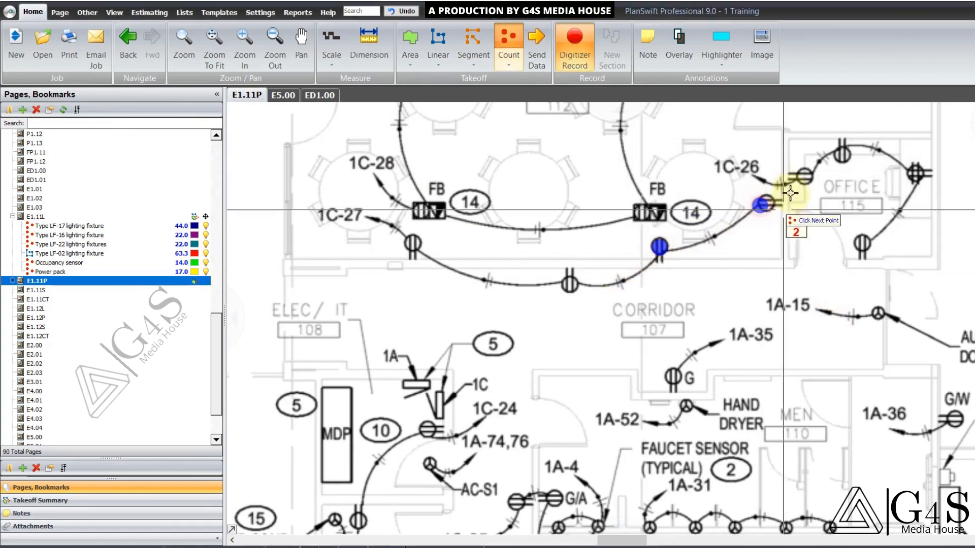
pyautogui.click(802, 175)
pyautogui.click(844, 154)
pyautogui.click(869, 241)
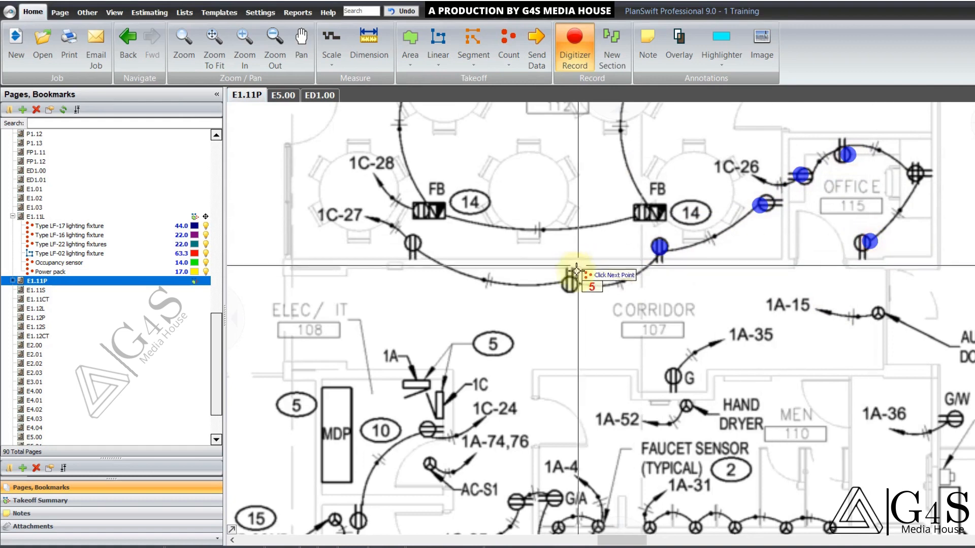
pyautogui.click(570, 282)
pyautogui.click(412, 244)
# Step: Add the 1C-25 duplex receptacle and the upper G/A receptacle beside the restrooms to the count, and stop recording
pyautogui.moveTo(657, 377); pyautogui.dragTo(612, 285)
pyautogui.moveTo(705, 305); pyautogui.dragTo(584, 292)
pyautogui.moveTo(650, 389)
pyautogui.mouseDown()
pyautogui.moveTo(646, 278)
pyautogui.moveTo(713, 353)
pyautogui.moveTo(731, 354)
pyautogui.mouseUp()
pyautogui.moveTo(676, 341)
pyautogui.mouseDown()
pyautogui.moveTo(705, 375)
pyautogui.moveTo(763, 318)
pyautogui.moveTo(708, 328)
pyautogui.mouseUp()
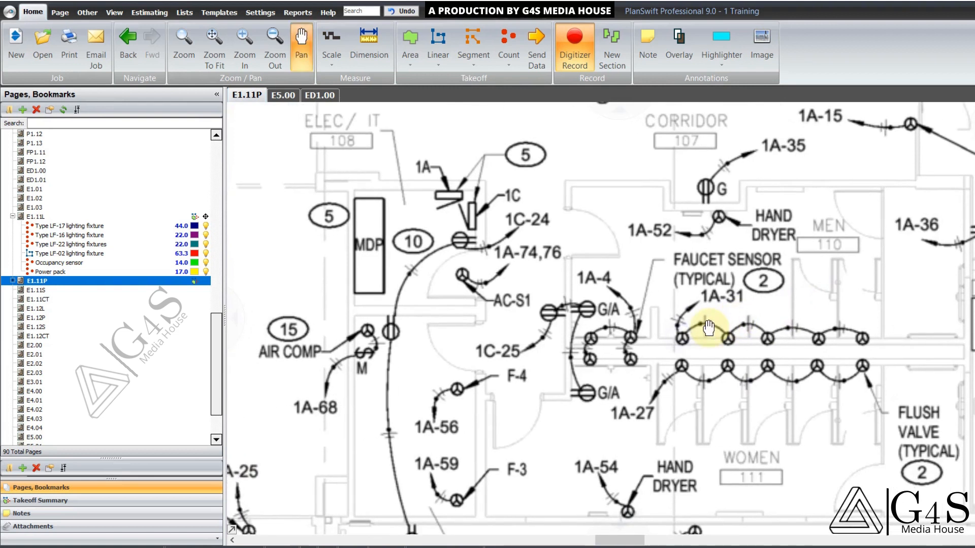
pyautogui.press('Escape')
pyautogui.click(549, 312)
pyautogui.scroll(1, 572, 329)
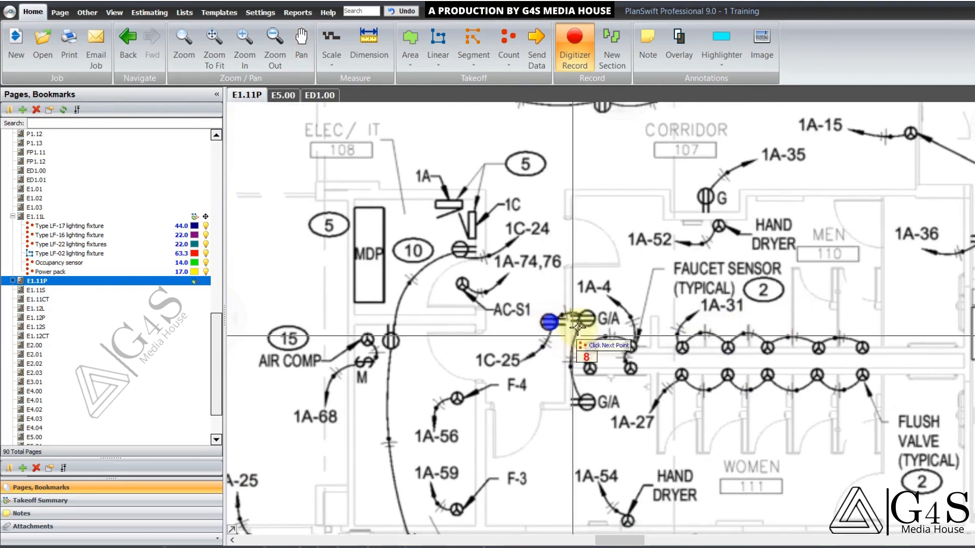
pyautogui.click(587, 315)
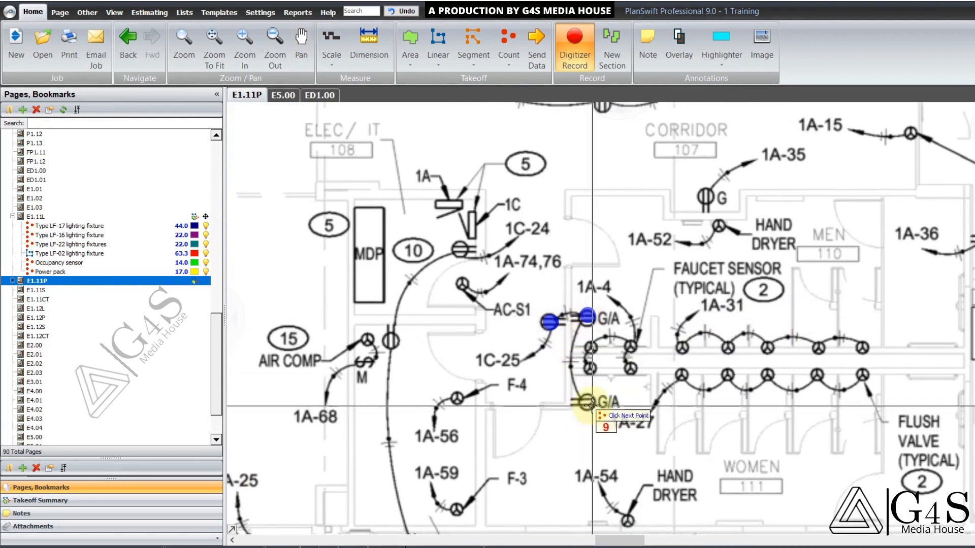
pyautogui.press('a')
pyautogui.moveTo(607, 268)
pyautogui.mouseDown()
pyautogui.moveTo(604, 303)
pyautogui.moveTo(589, 234)
pyautogui.moveTo(628, 341)
pyautogui.mouseUp()
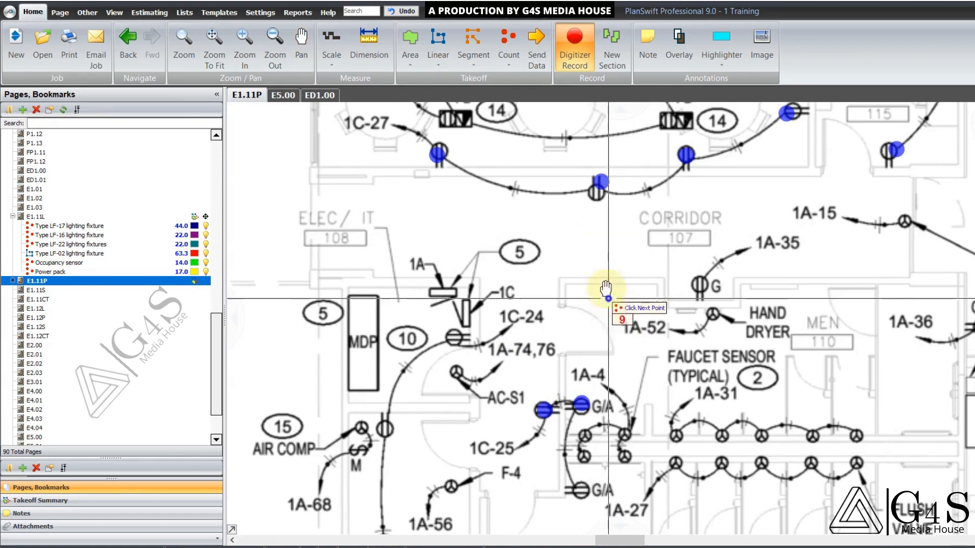
pyautogui.moveTo(595, 290); pyautogui.dragTo(589, 255)
pyautogui.rightClick(592, 246)
pyautogui.click(612, 267)
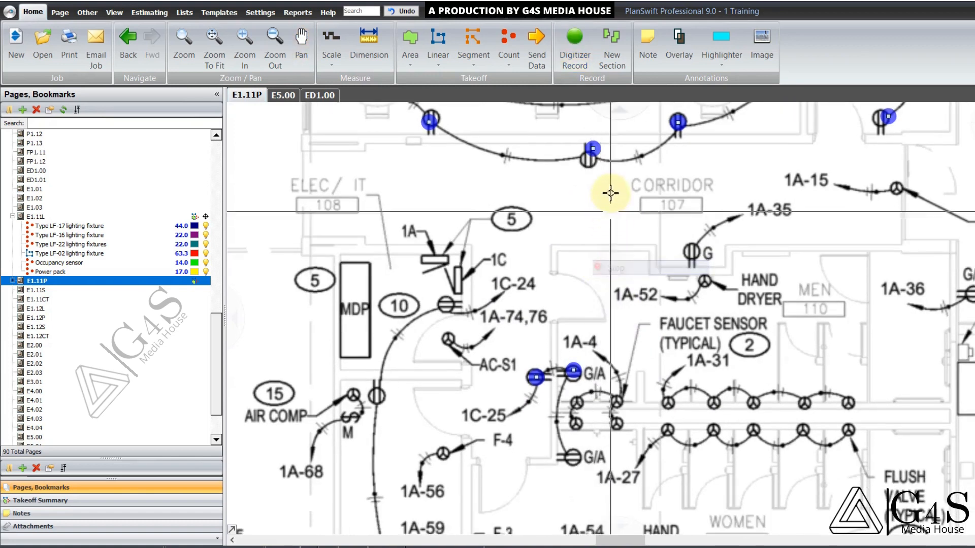
# Step: Look up the G/A receptacle label from E1.11P among the ground fault receptacle symbols in the E5.00 schedule
pyautogui.scroll(-2, 604, 282)
pyautogui.scroll(2, 582, 348)
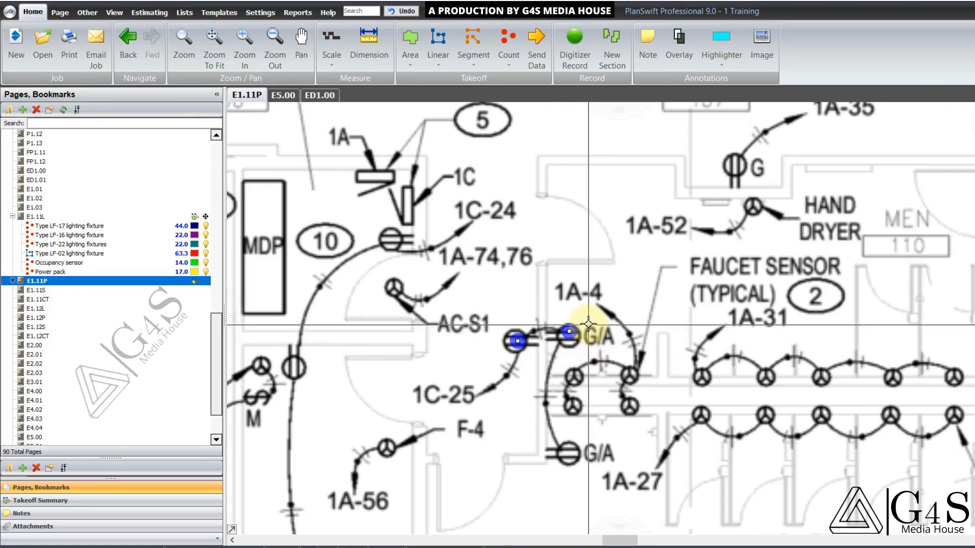
pyautogui.moveTo(607, 339)
pyautogui.mouseDown()
pyautogui.moveTo(655, 335)
pyautogui.moveTo(632, 332)
pyautogui.mouseUp()
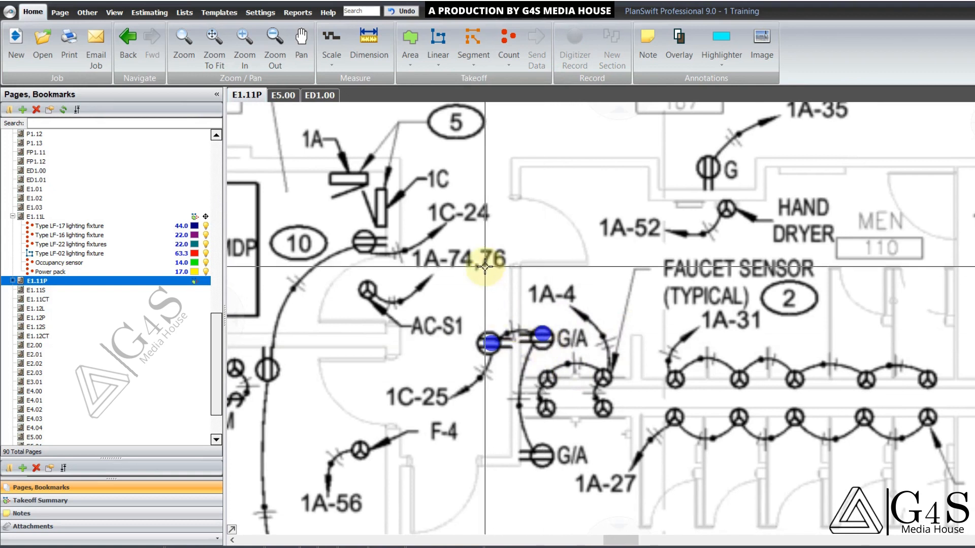
pyautogui.moveTo(572, 261); pyautogui.dragTo(567, 253)
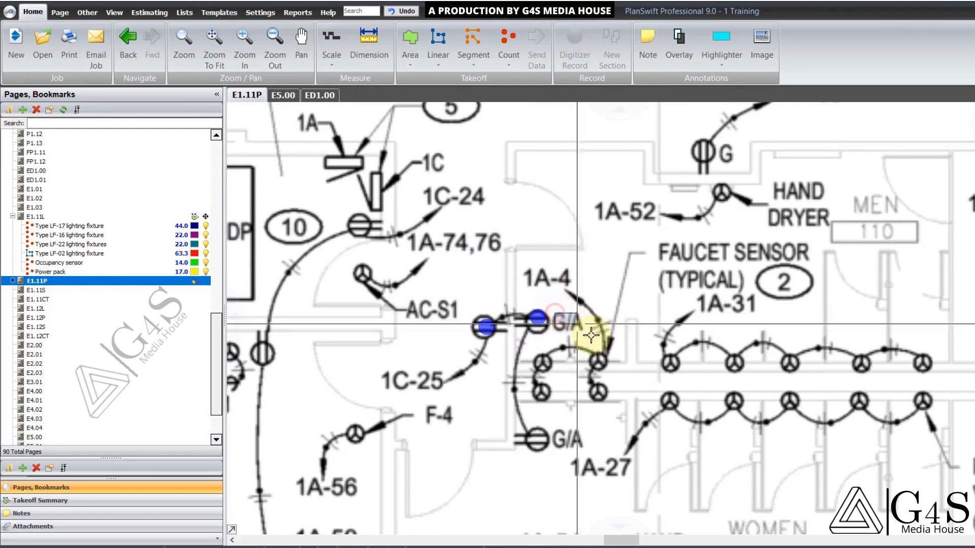
pyautogui.click(282, 95)
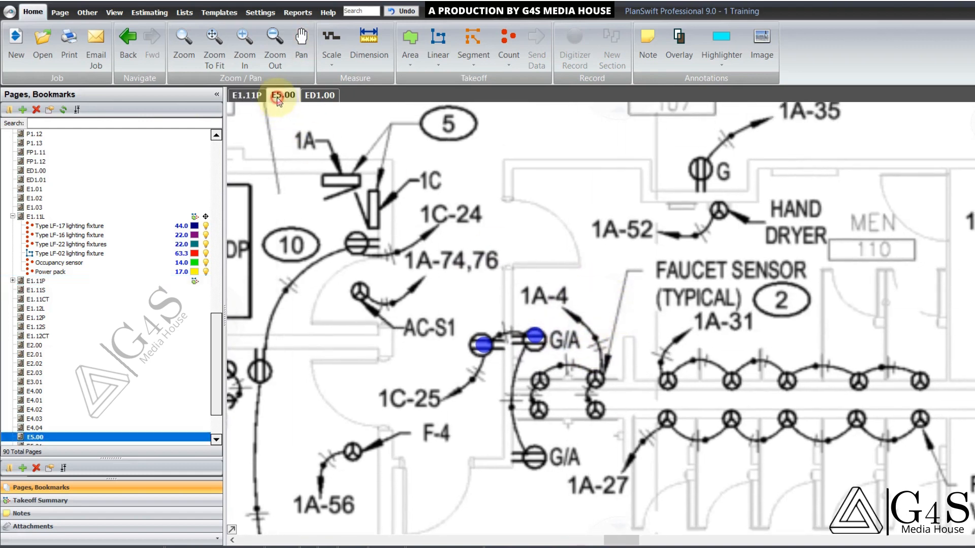
pyautogui.scroll(-5, 426, 276)
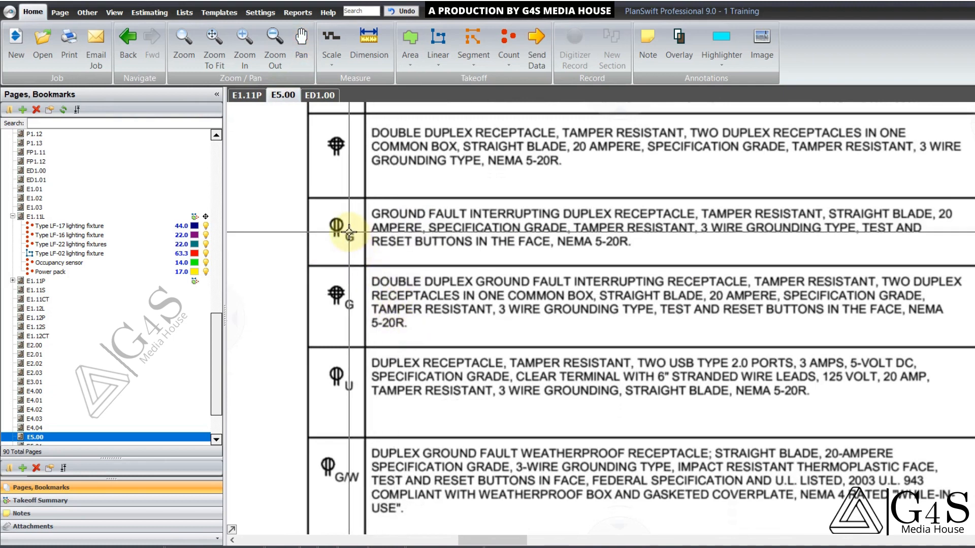
pyautogui.scroll(-2, 392, 370)
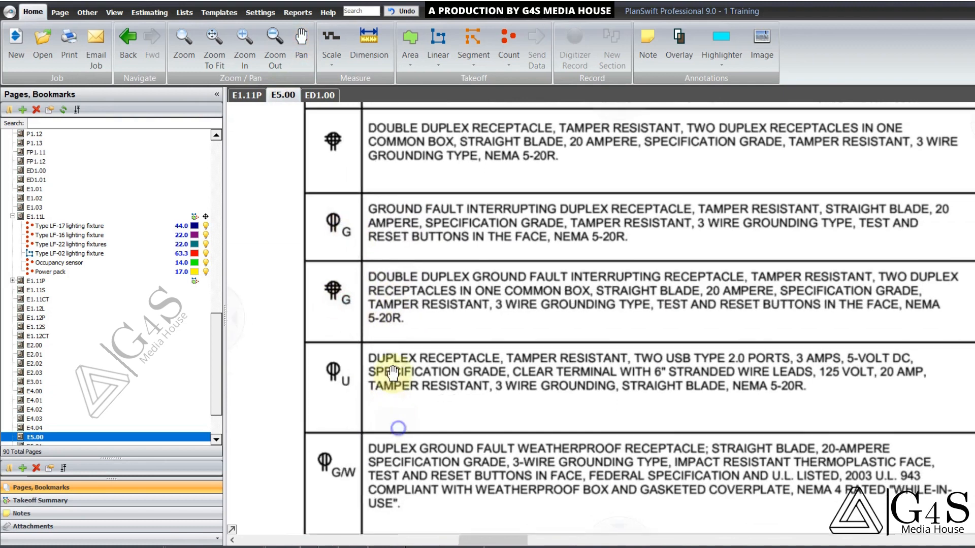
pyautogui.moveTo(396, 393); pyautogui.dragTo(394, 357)
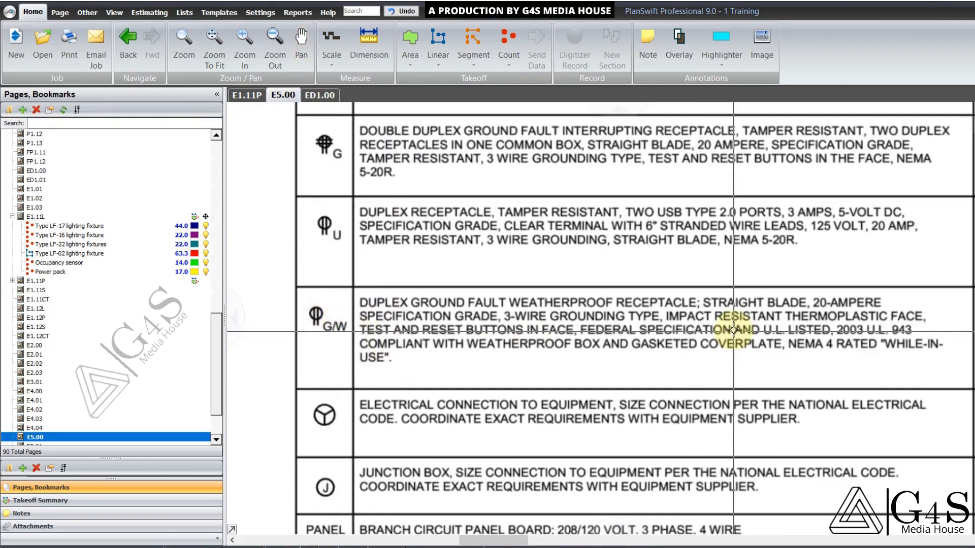
# Step: Read the G/W duplex ground fault weatherproof receptacle entry on E5.00, recheck the G receptacle symbols and return to E1.11P
pyautogui.moveTo(737, 354); pyautogui.dragTo(705, 333)
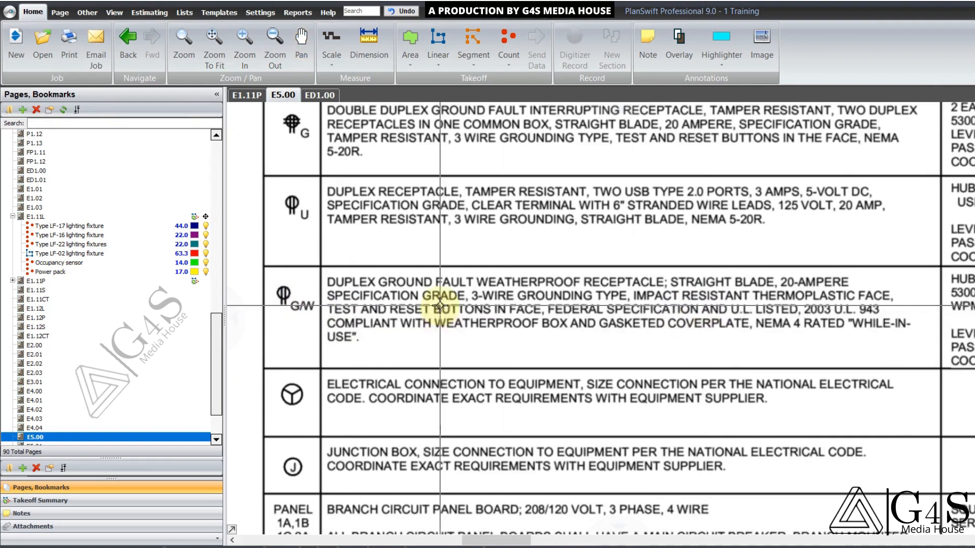
pyautogui.moveTo(421, 302); pyautogui.dragTo(425, 308)
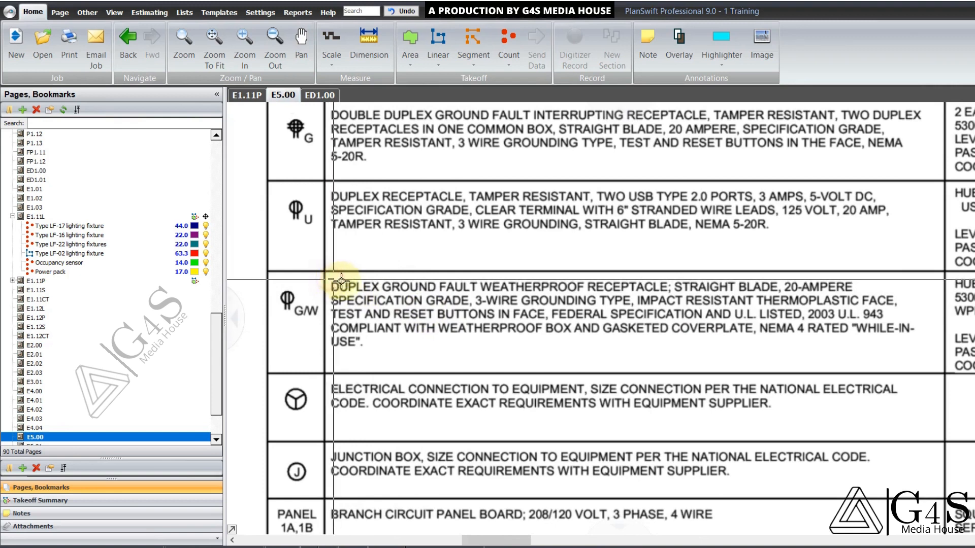
pyautogui.moveTo(333, 279); pyautogui.dragTo(538, 293)
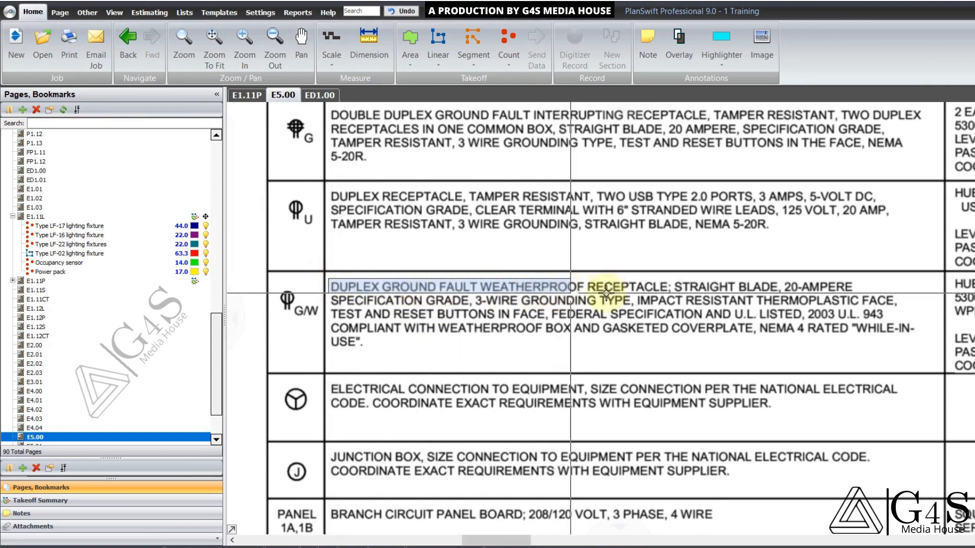
pyautogui.moveTo(668, 293); pyautogui.dragTo(669, 292)
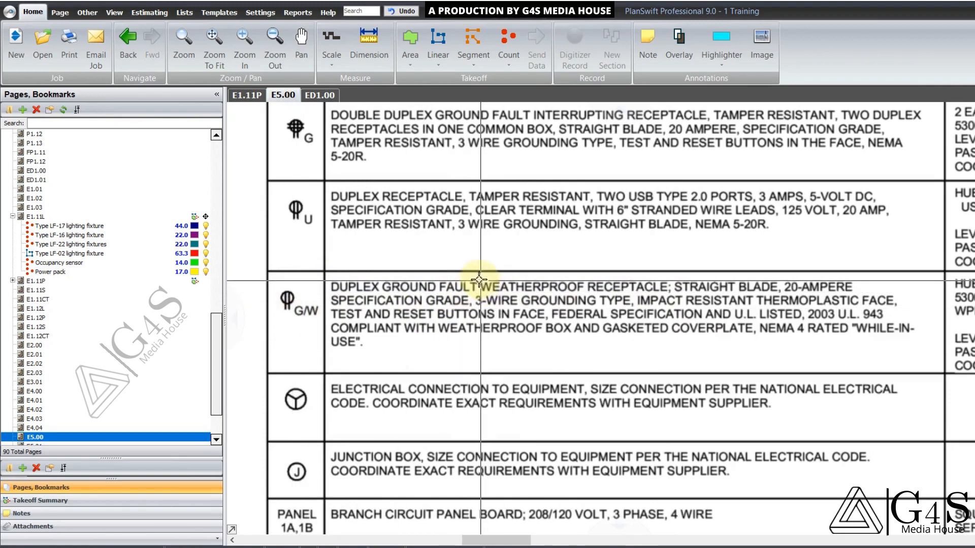
pyautogui.moveTo(480, 278); pyautogui.dragTo(595, 295)
pyautogui.moveTo(437, 312); pyautogui.dragTo(481, 361)
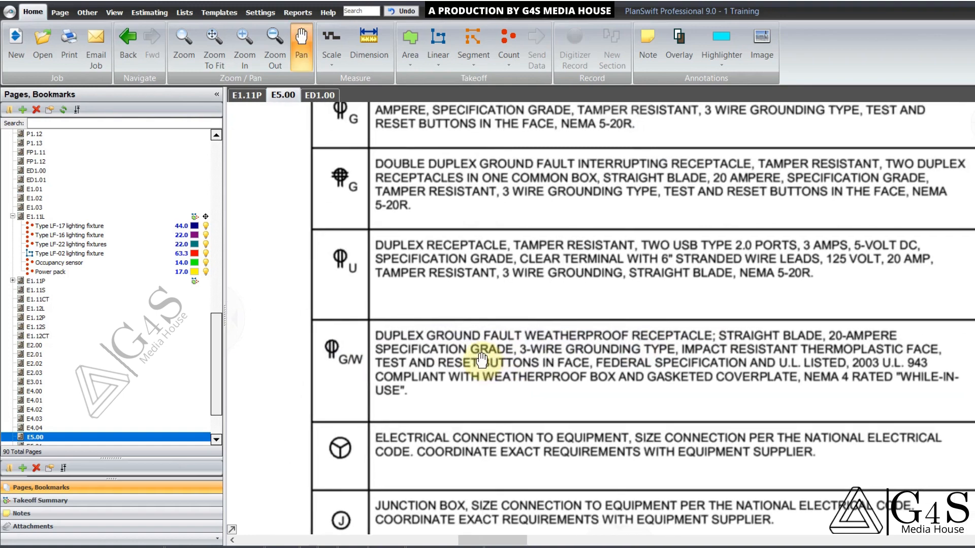
pyautogui.scroll(6, 373, 248)
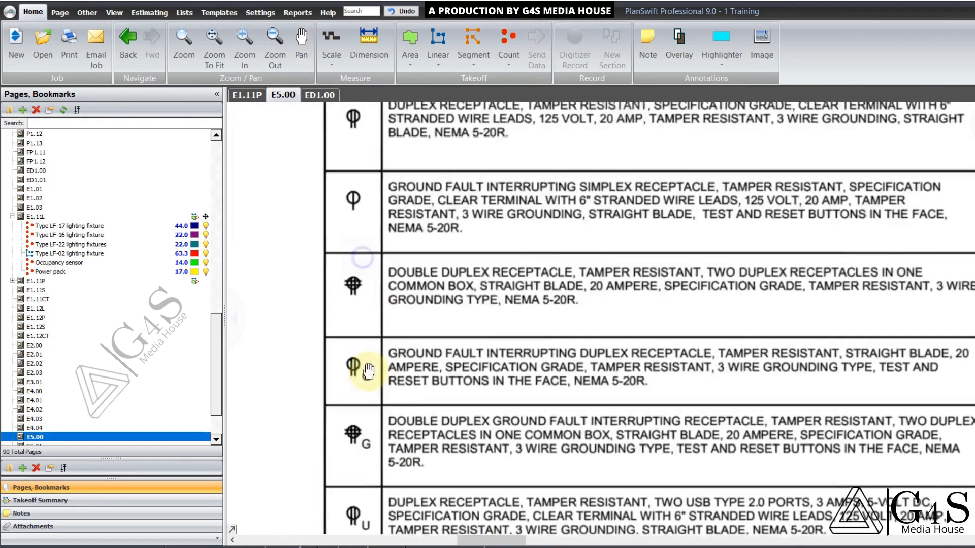
pyautogui.scroll(1, 368, 371)
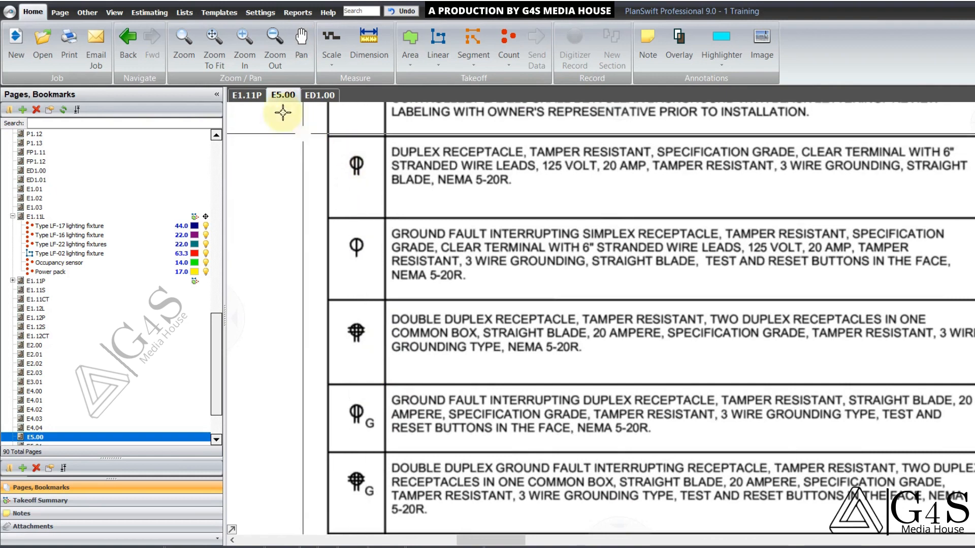
pyautogui.click(255, 101)
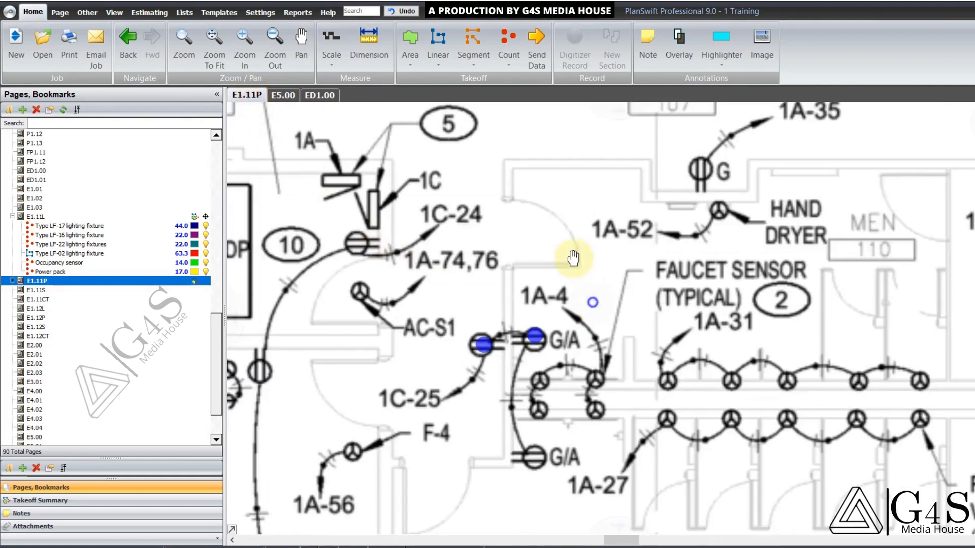
# Step: Delete the duplex receptacle count mark from the upper G/A receptacle beside the restrooms
pyautogui.scroll(-1, 535, 279)
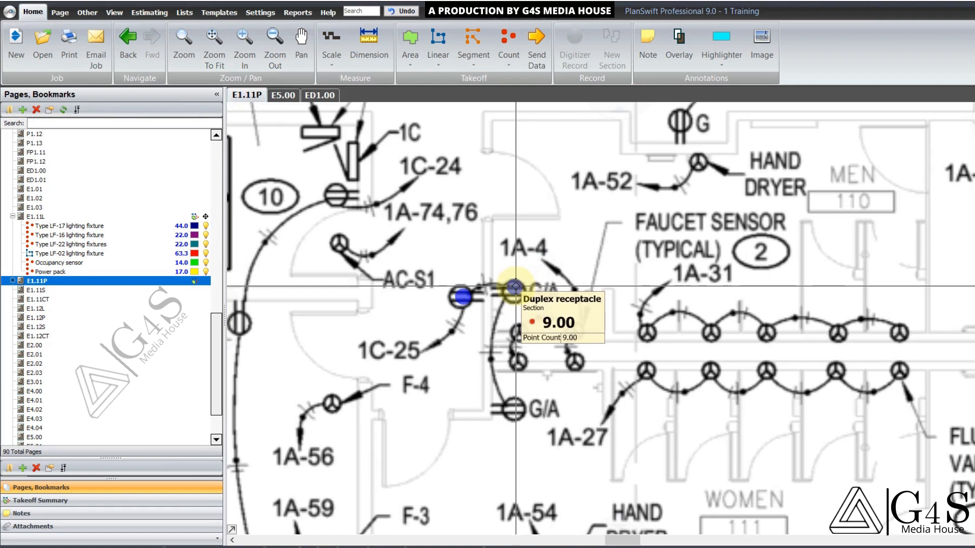
pyautogui.press('Escape')
pyautogui.moveTo(519, 244); pyautogui.dragTo(518, 255)
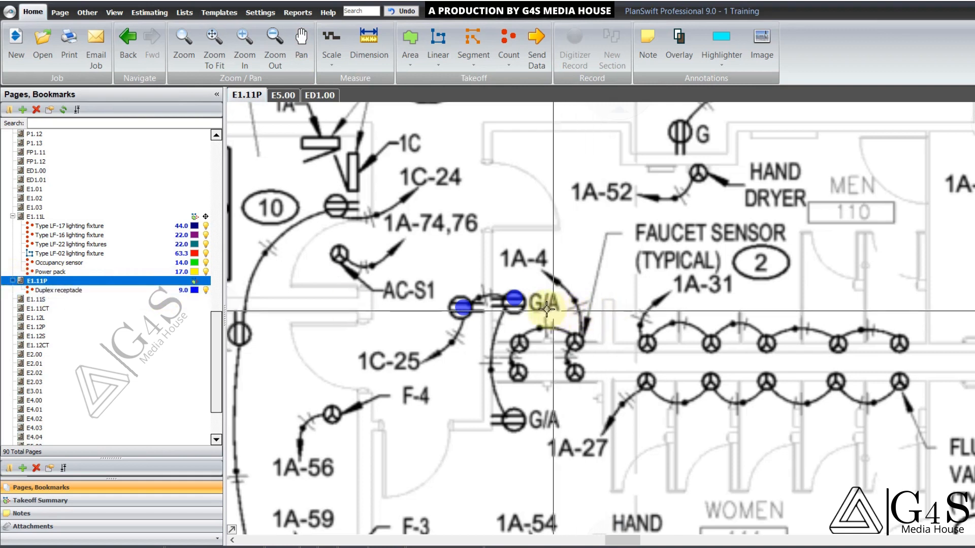
pyautogui.click(516, 297)
pyautogui.press('Delete')
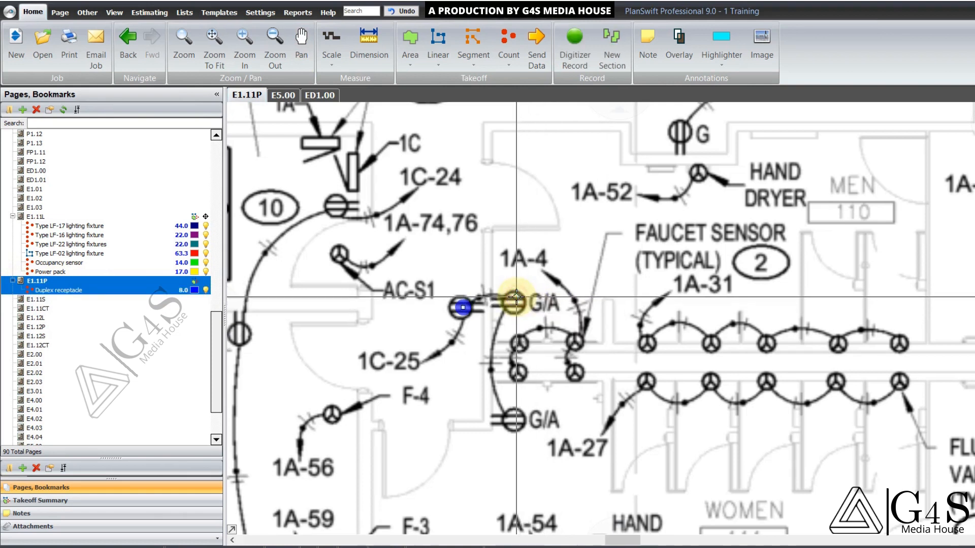
pyautogui.moveTo(416, 246); pyautogui.dragTo(423, 260)
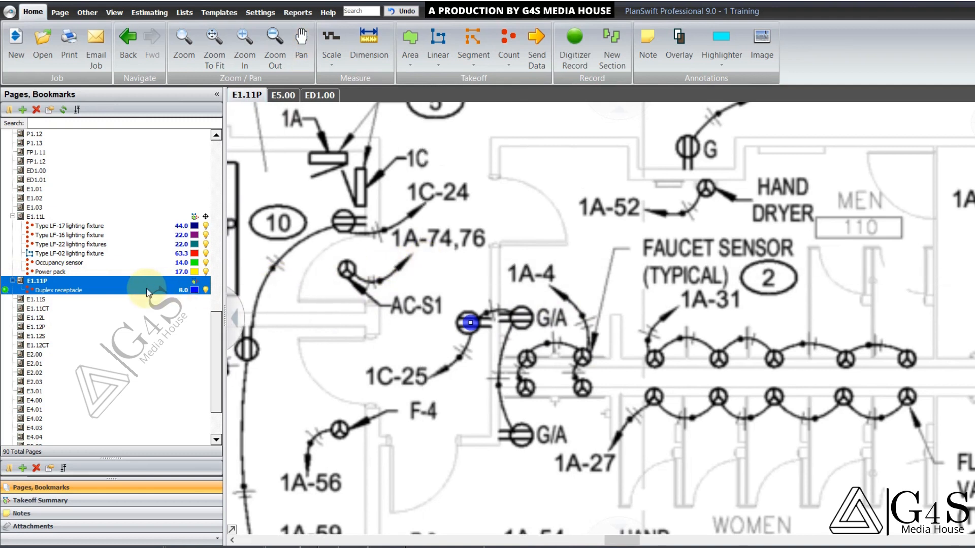
# Step: Examine the receptacle labels around the restrooms and along the ball dispenser bays on E1.11P
pyautogui.moveTo(462, 262); pyautogui.dragTo(461, 266)
pyautogui.scroll(-3, 616, 302)
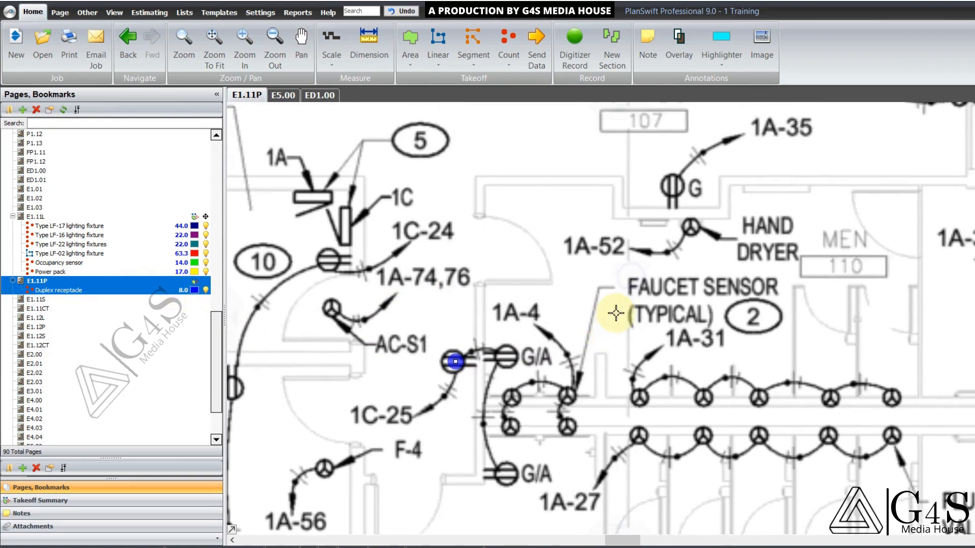
pyautogui.moveTo(597, 316); pyautogui.dragTo(595, 318)
pyautogui.moveTo(605, 285); pyautogui.dragTo(524, 360)
pyautogui.moveTo(577, 338); pyautogui.dragTo(639, 439)
pyautogui.scroll(-1, 582, 391)
pyautogui.moveTo(512, 208); pyautogui.dragTo(655, 405)
pyautogui.moveTo(496, 281); pyautogui.dragTo(603, 307)
pyautogui.moveTo(483, 333); pyautogui.dragTo(511, 300)
pyautogui.scroll(1, 564, 293)
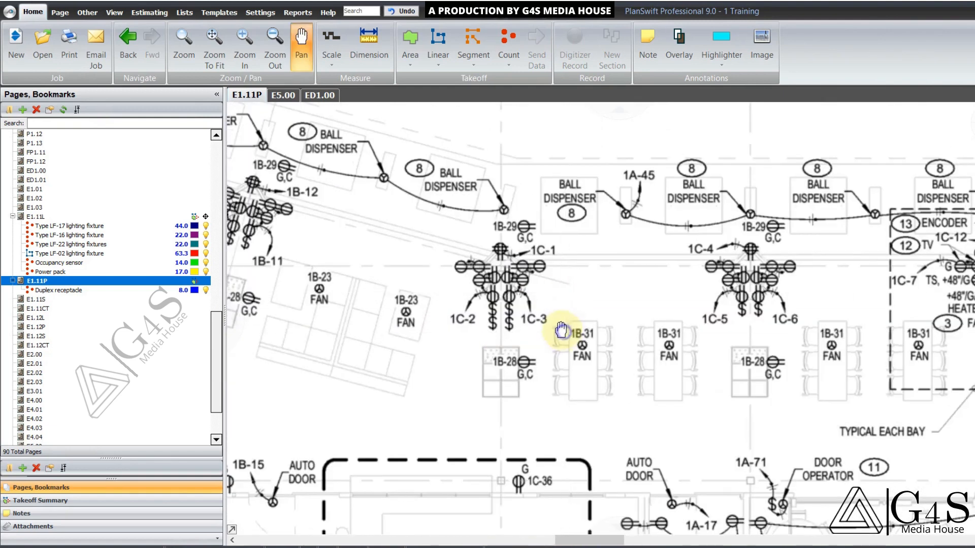
pyautogui.moveTo(561, 329); pyautogui.dragTo(471, 330)
pyautogui.moveTo(727, 321); pyautogui.dragTo(610, 352)
pyautogui.scroll(1, 571, 277)
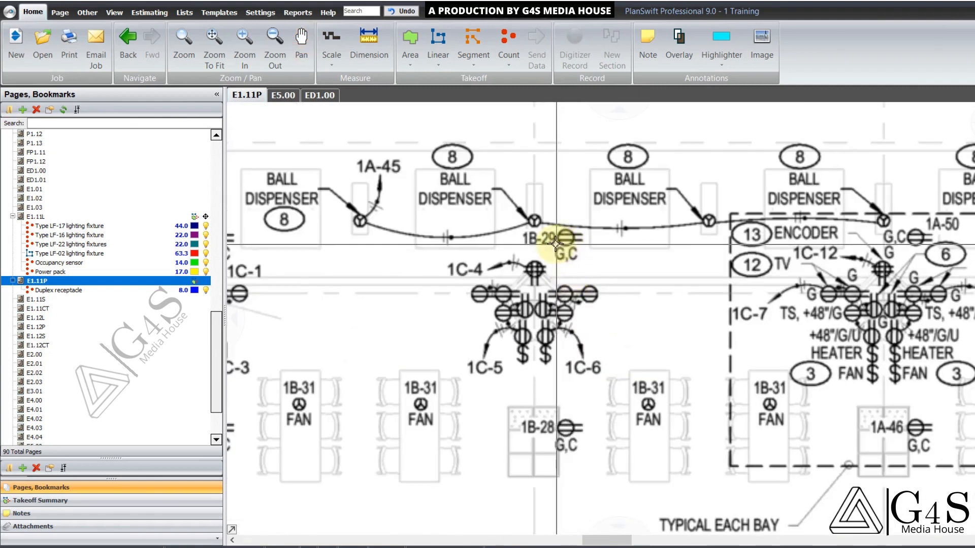
pyautogui.moveTo(555, 246); pyautogui.dragTo(588, 266)
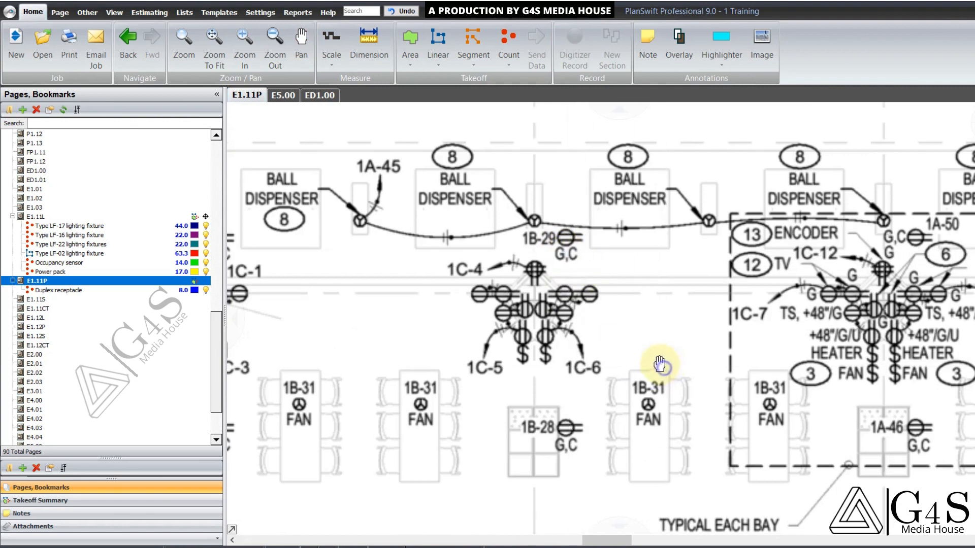
pyautogui.moveTo(664, 367); pyautogui.dragTo(659, 363)
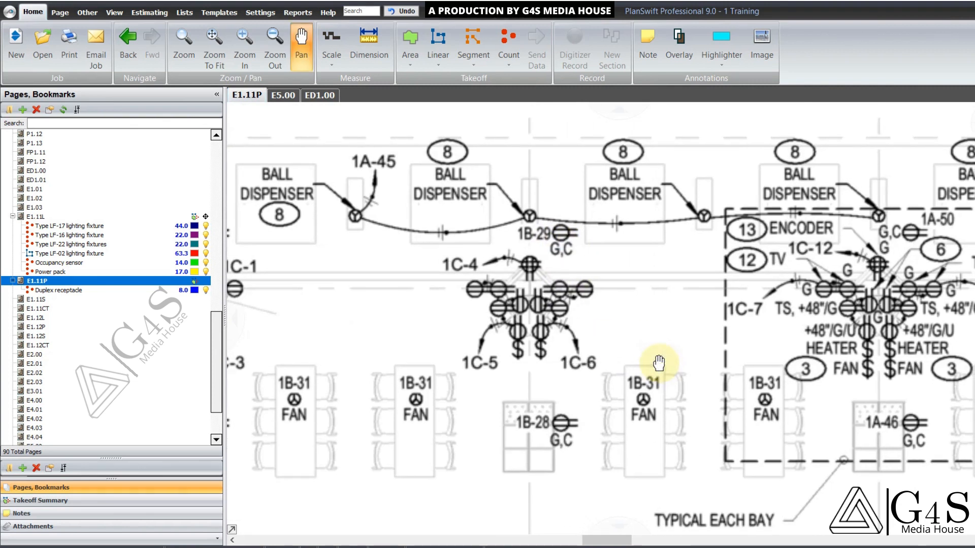
pyautogui.moveTo(467, 364); pyautogui.dragTo(470, 364)
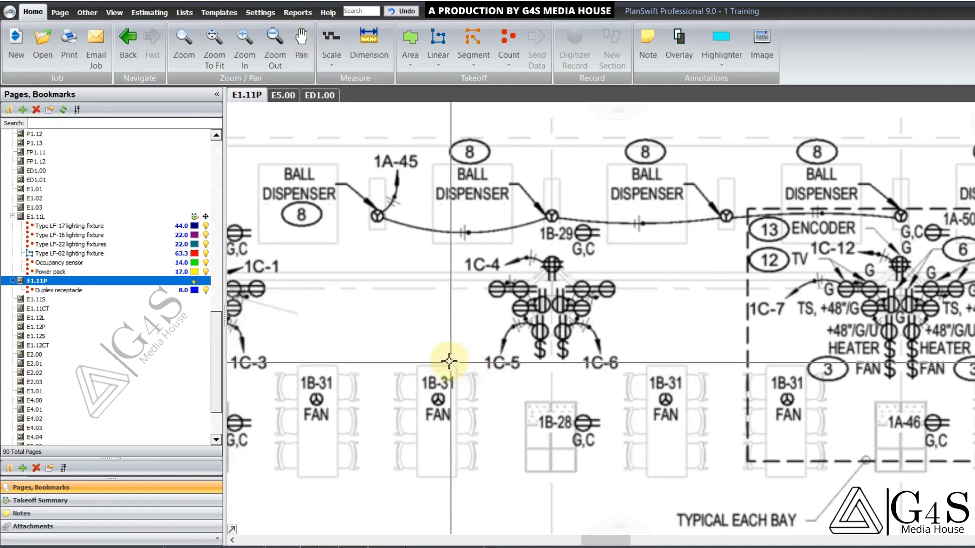
# Step: Create a count takeoff named "Duplex receptacle G,C" with a solid magenta circle marker on E1.11P
pyautogui.click(151, 293)
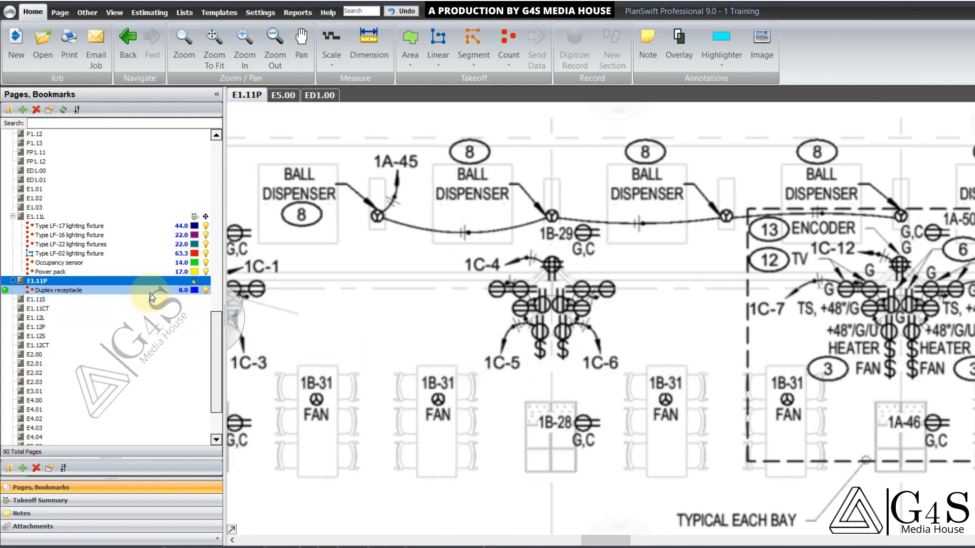
pyautogui.moveTo(669, 330); pyautogui.dragTo(661, 338)
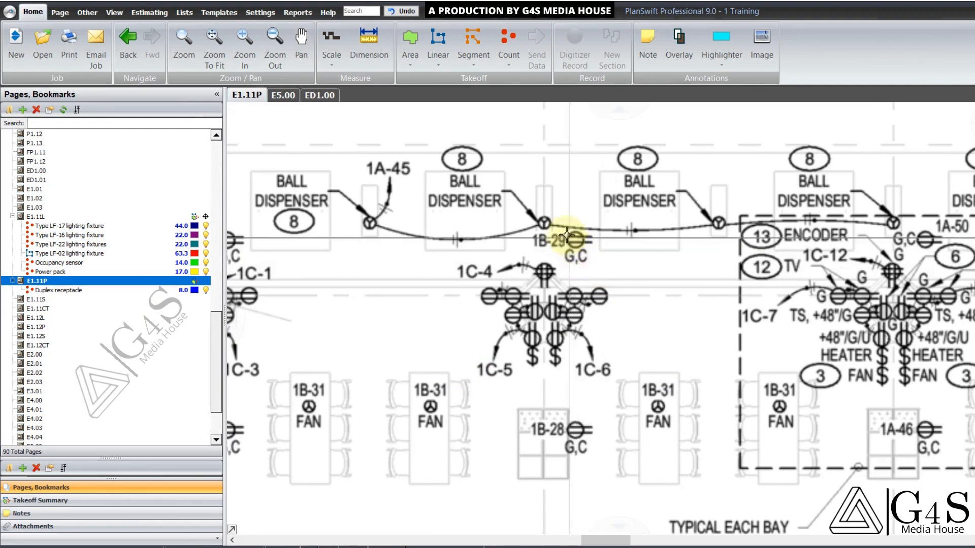
pyautogui.moveTo(484, 373); pyautogui.dragTo(603, 338)
pyautogui.moveTo(548, 381); pyautogui.dragTo(603, 377)
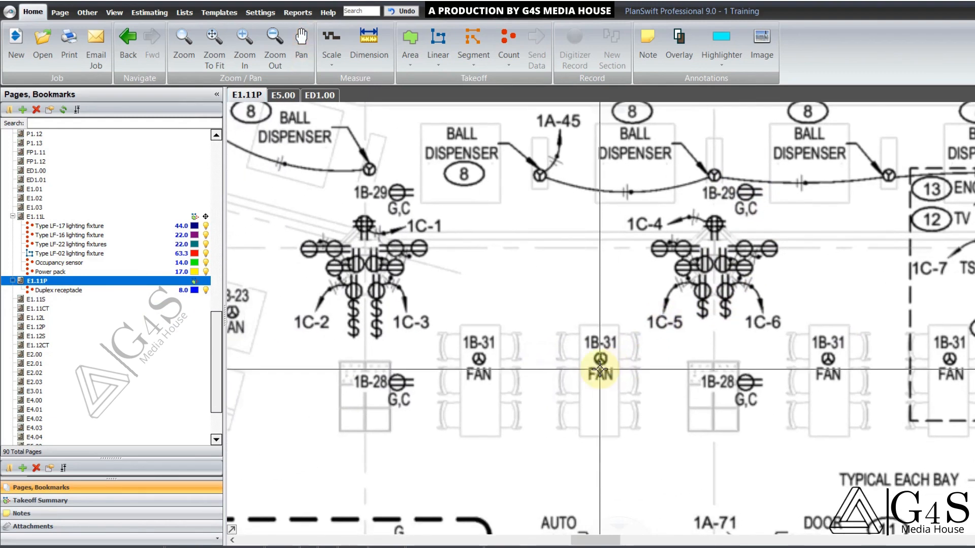
pyautogui.click(514, 36)
pyautogui.write('Duplex receptacle G,C')
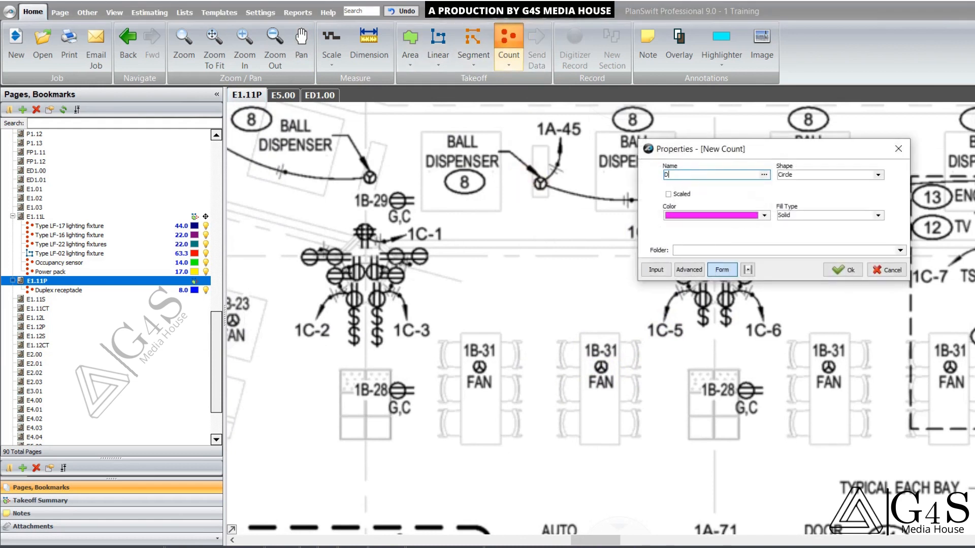
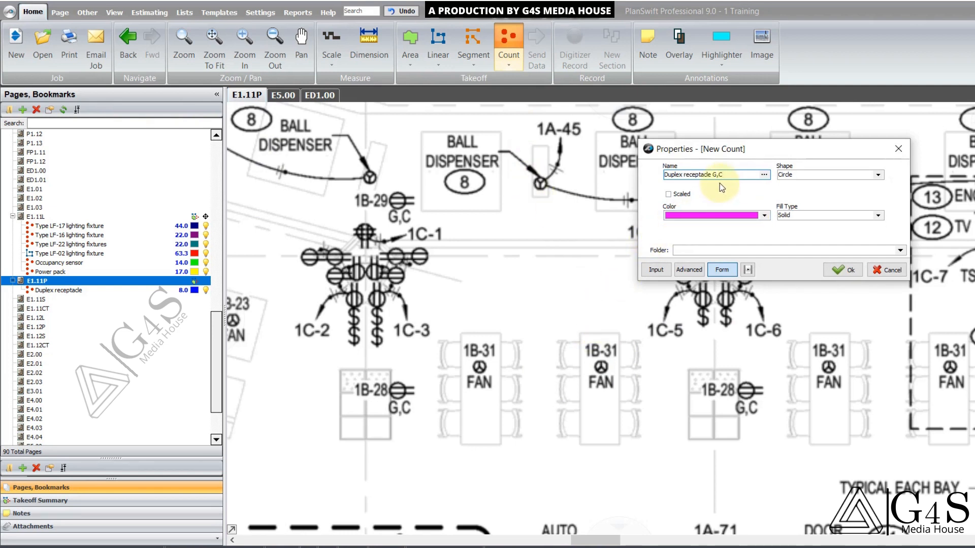
pyautogui.click(847, 273)
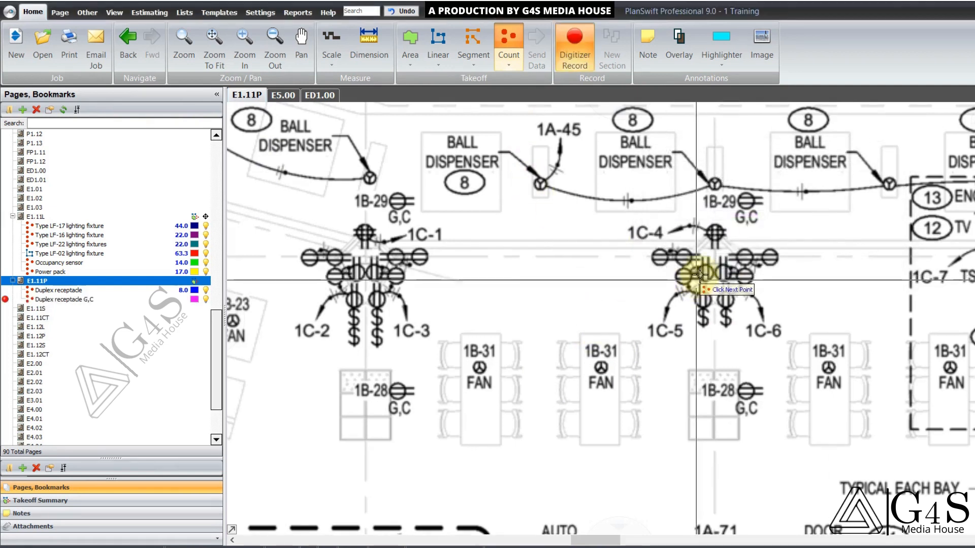
# Step: Mark the three G,C receptacles on circuit 1B-29 along the ball dispenser bays in the duplex receptacle G,C count
pyautogui.click(746, 200)
pyautogui.moveTo(500, 316); pyautogui.dragTo(542, 339)
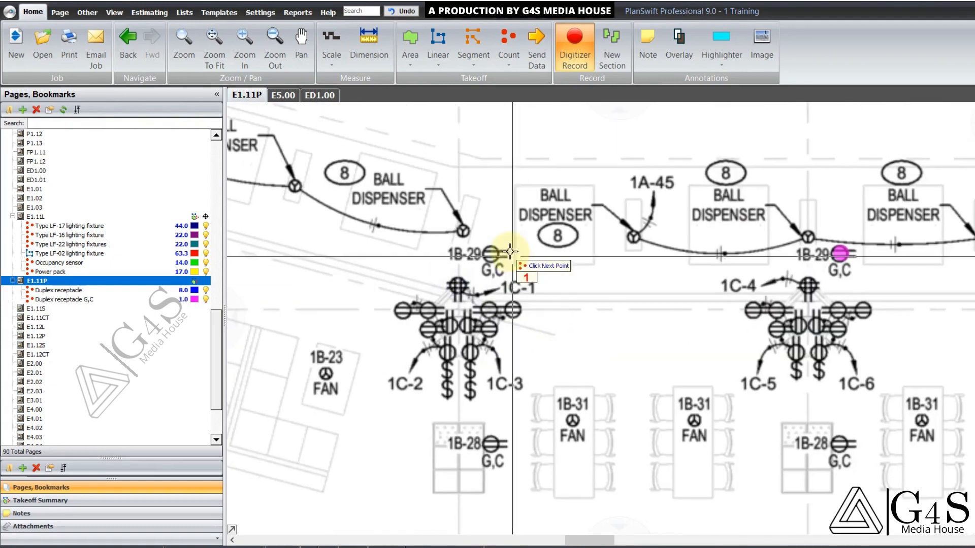
pyautogui.click(489, 255)
pyautogui.moveTo(376, 301); pyautogui.dragTo(739, 305)
pyautogui.moveTo(550, 256); pyautogui.dragTo(574, 298)
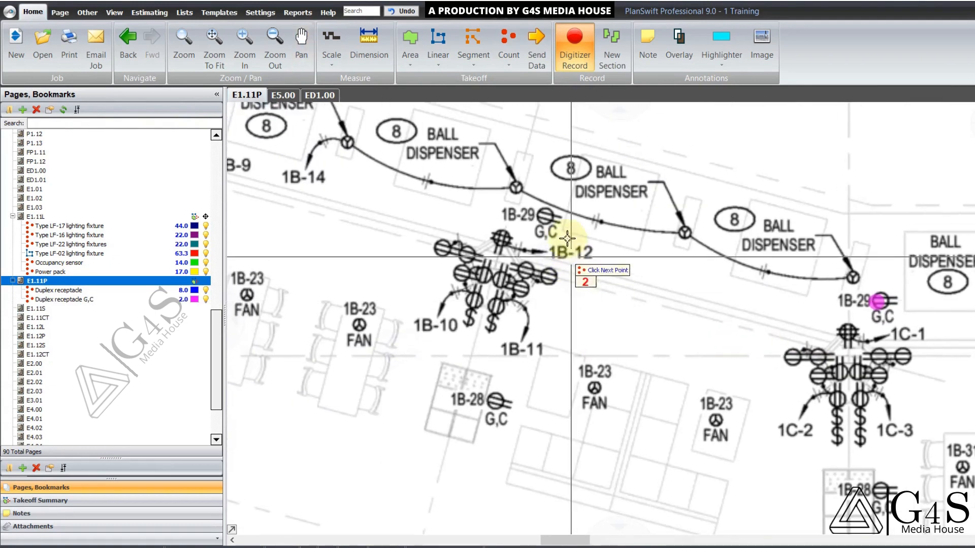
pyautogui.click(553, 221)
# Step: Add the three G,C receptacles on circuit 1B-27 beside the ball dispensers to the duplex receptacle G,C count
pyautogui.moveTo(423, 236); pyautogui.dragTo(567, 312)
pyautogui.moveTo(422, 303); pyautogui.dragTo(552, 345)
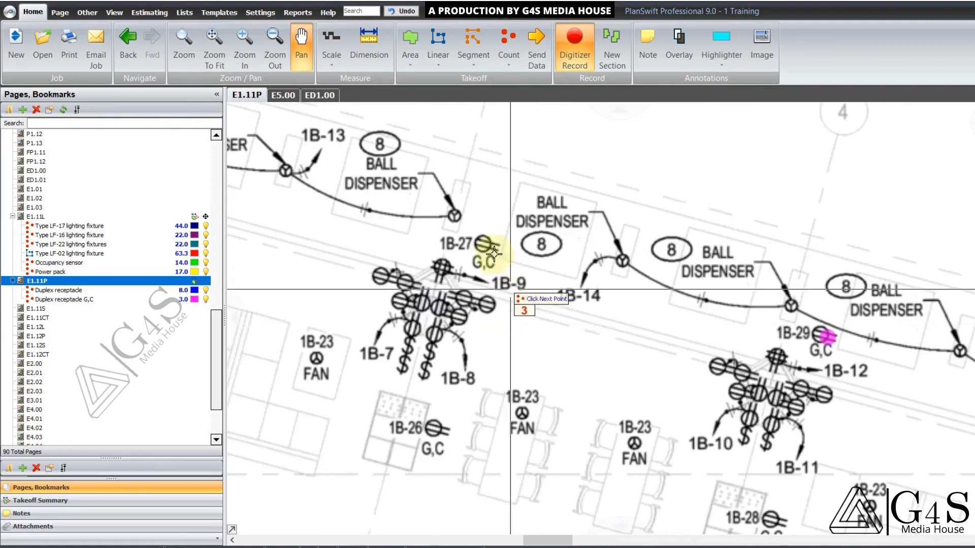
pyautogui.click(484, 245)
pyautogui.moveTo(310, 301); pyautogui.dragTo(575, 404)
pyautogui.moveTo(466, 323); pyautogui.dragTo(531, 332)
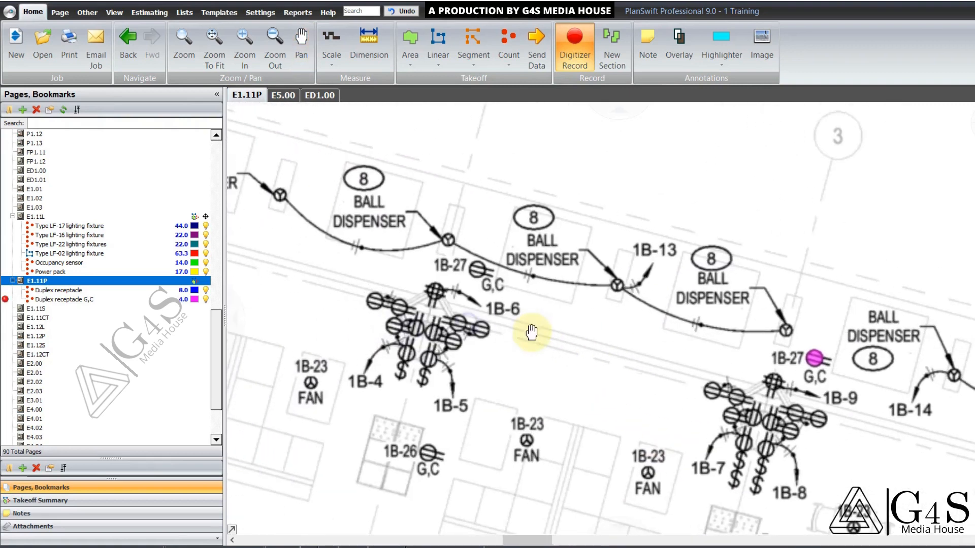
pyautogui.click(477, 270)
pyautogui.moveTo(242, 248); pyautogui.dragTo(457, 265)
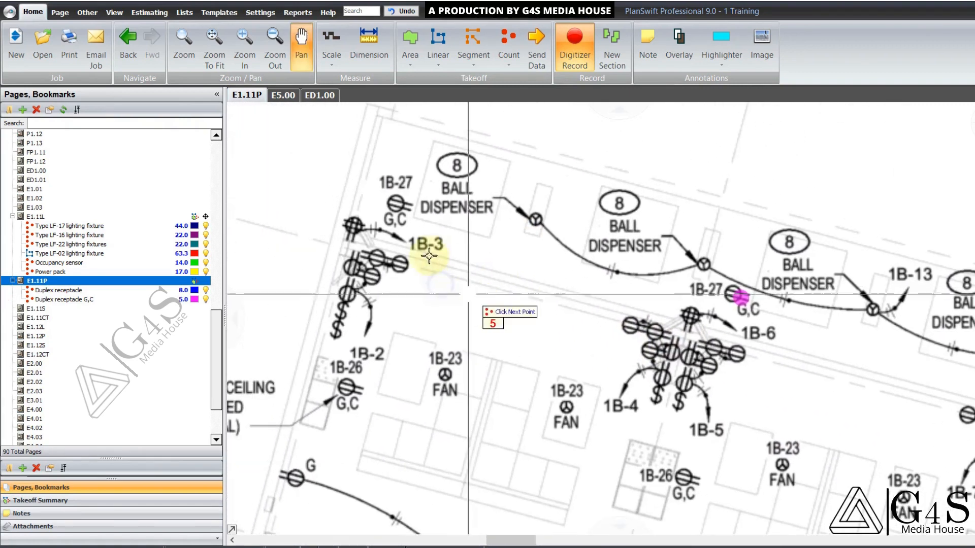
pyautogui.click(395, 212)
# Step: Mark the 1B-26 G,C receptacle at the RTH-A ceiling mounted note and end the G,C count recording
pyautogui.scroll(-1, 441, 347)
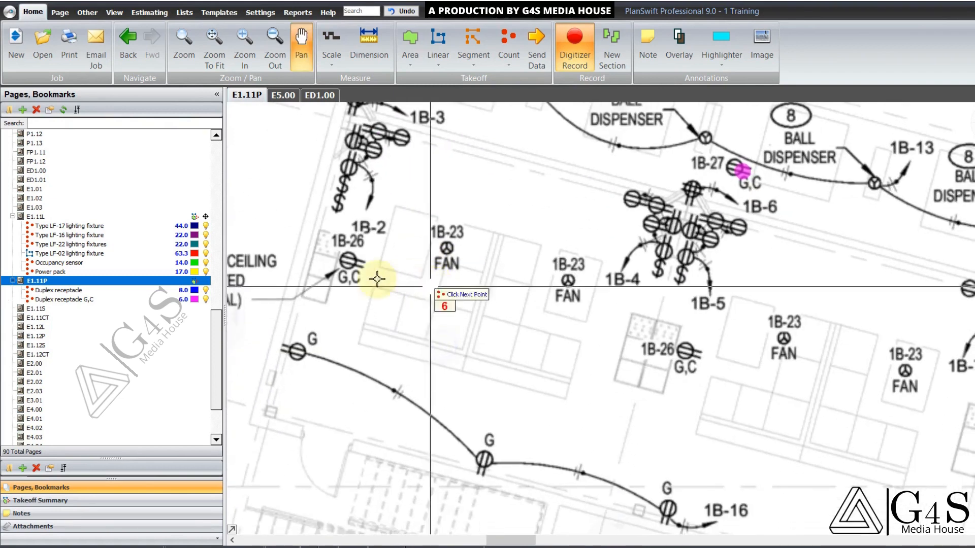
pyautogui.click(340, 260)
pyautogui.scroll(-2, 517, 424)
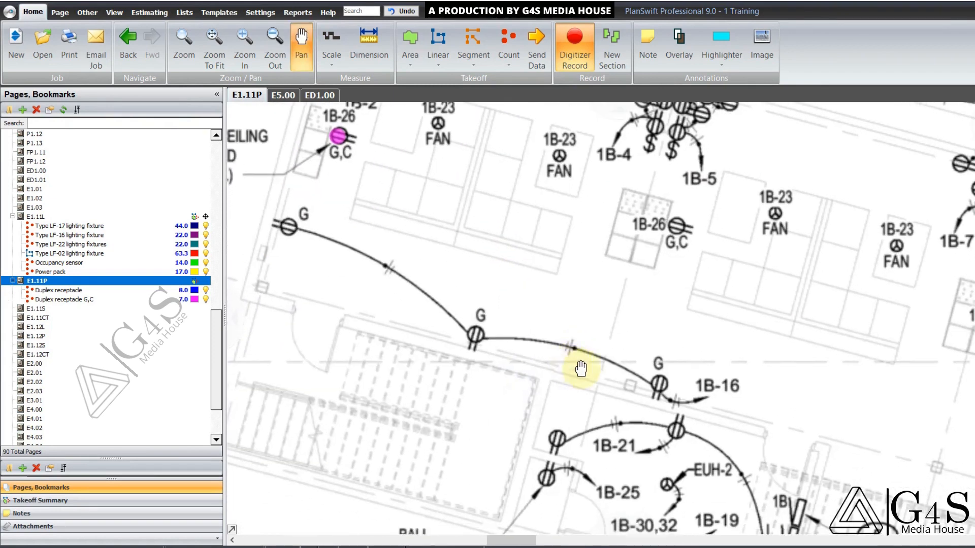
pyautogui.rightClick(530, 252)
pyautogui.click(550, 282)
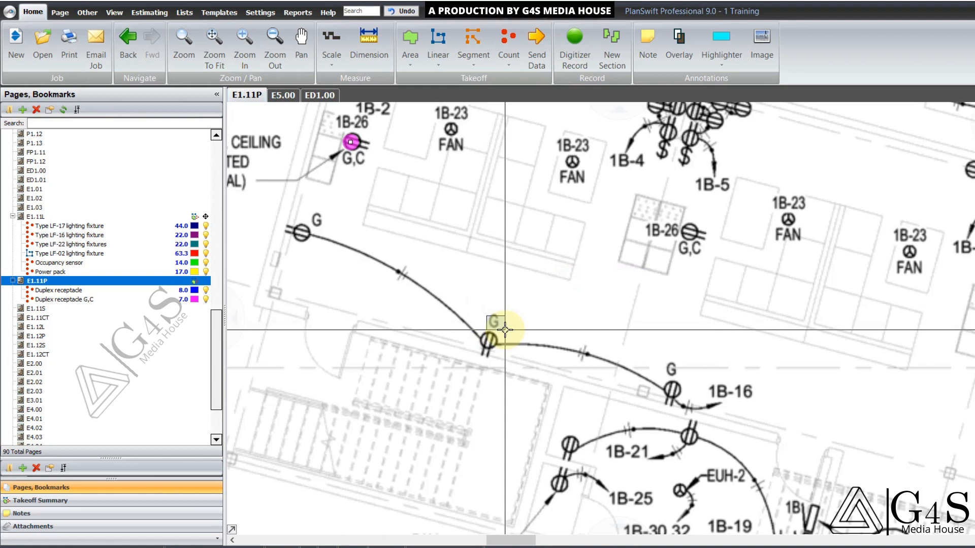
# Step: Create a count takeoff named "Duplex receptacle G" with a solid cyan circle marker on E1.11P
pyautogui.moveTo(481, 298); pyautogui.dragTo(480, 307)
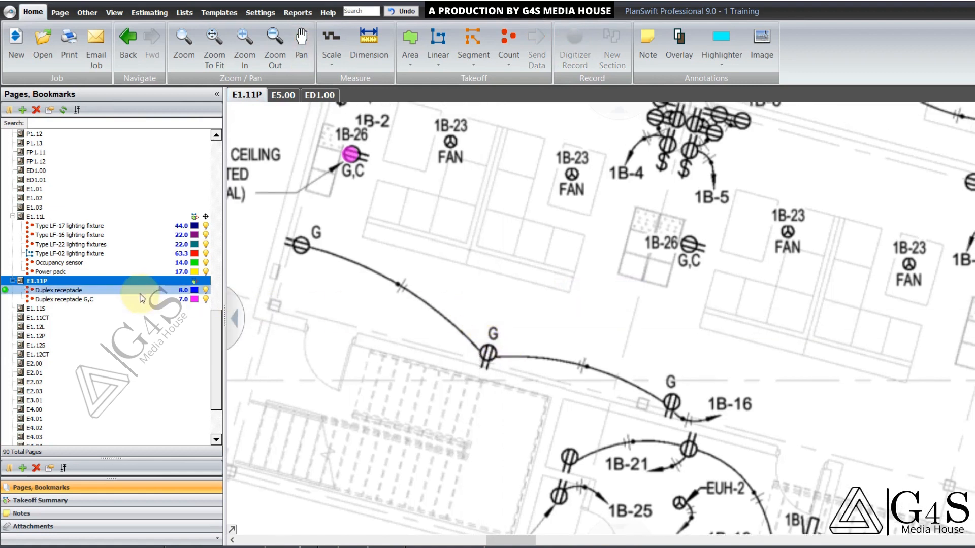
pyautogui.moveTo(556, 370); pyautogui.dragTo(575, 380)
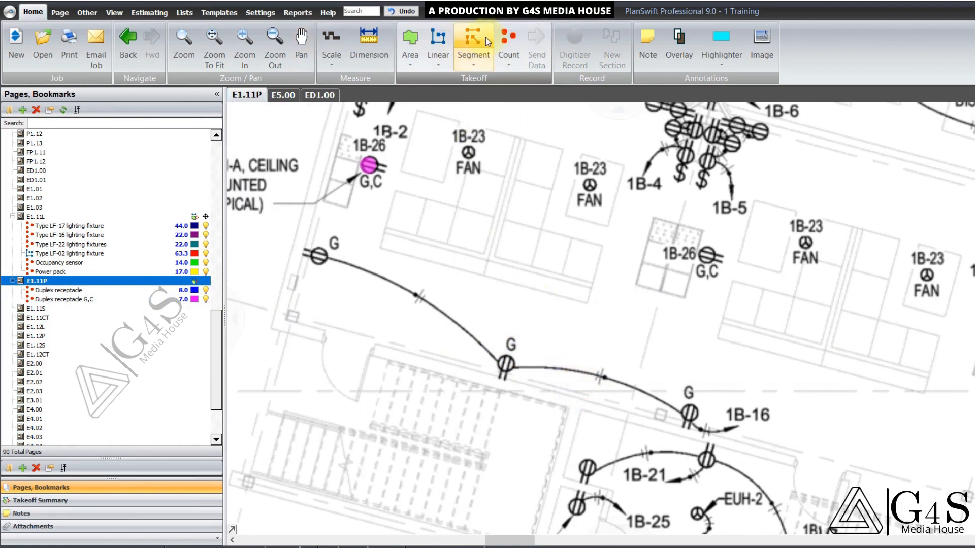
pyautogui.click(505, 39)
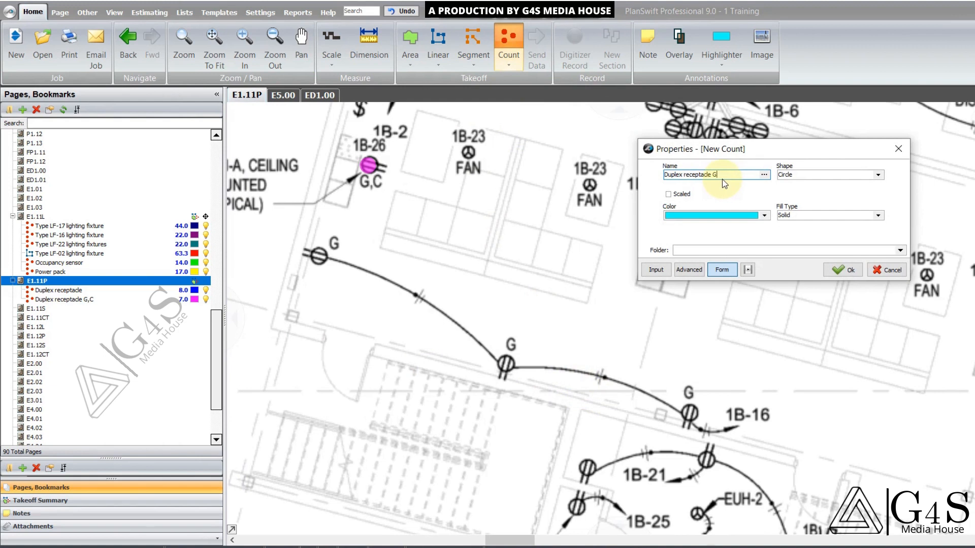
pyautogui.click(850, 273)
# Step: Mark the three G receptacles on circuit 1B-16 above the stairs and maintenance room 114
pyautogui.click(508, 360)
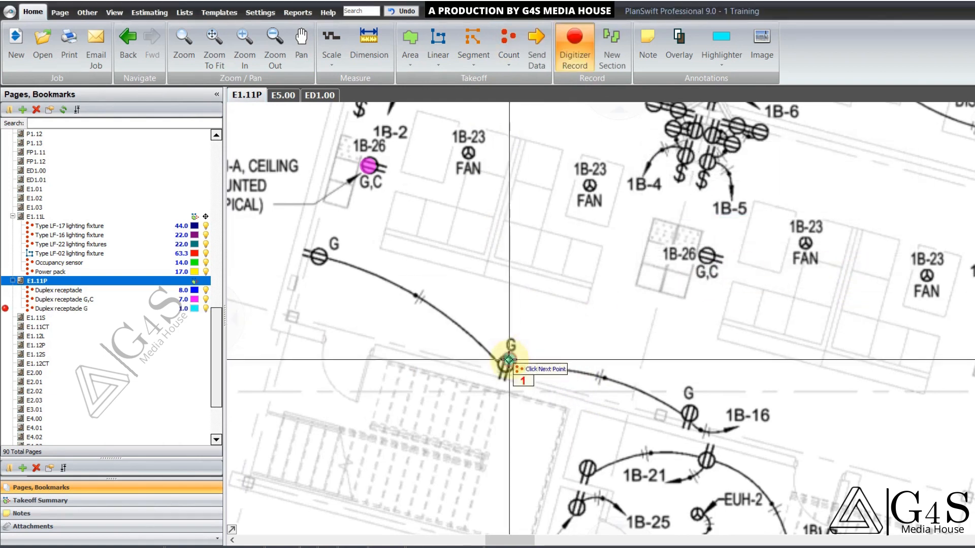
pyautogui.click(323, 257)
pyautogui.moveTo(718, 342); pyautogui.dragTo(652, 236)
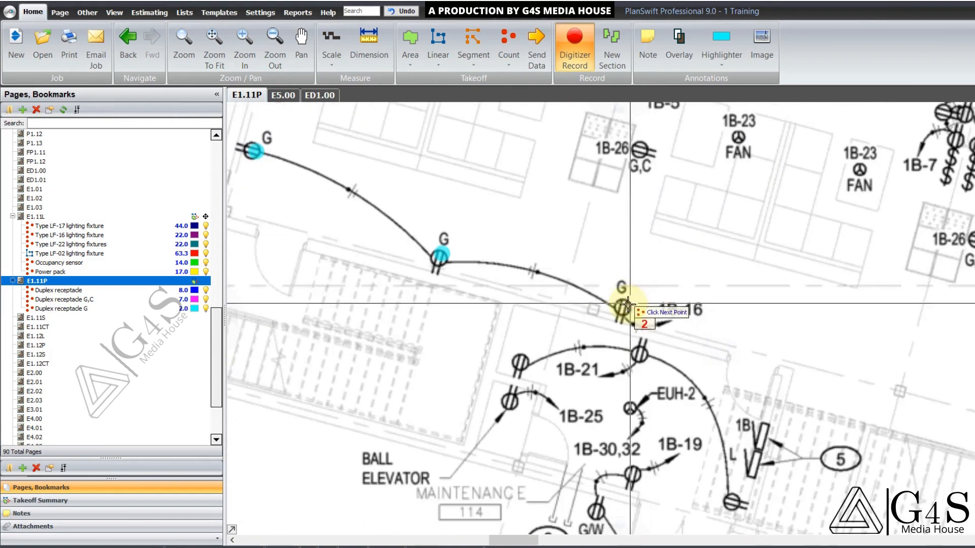
pyautogui.click(628, 304)
# Step: Mark the G receptacle on circuit 1A-35 in corridor 107 near the men's restroom in the duplex receptacle G count
pyautogui.moveTo(730, 412); pyautogui.dragTo(641, 250)
pyautogui.scroll(-3, 644, 256)
pyautogui.moveTo(741, 401); pyautogui.dragTo(661, 278)
pyautogui.moveTo(685, 363)
pyautogui.mouseDown()
pyautogui.moveTo(677, 335)
pyautogui.moveTo(559, 222)
pyautogui.mouseUp()
pyautogui.moveTo(759, 344); pyautogui.dragTo(633, 257)
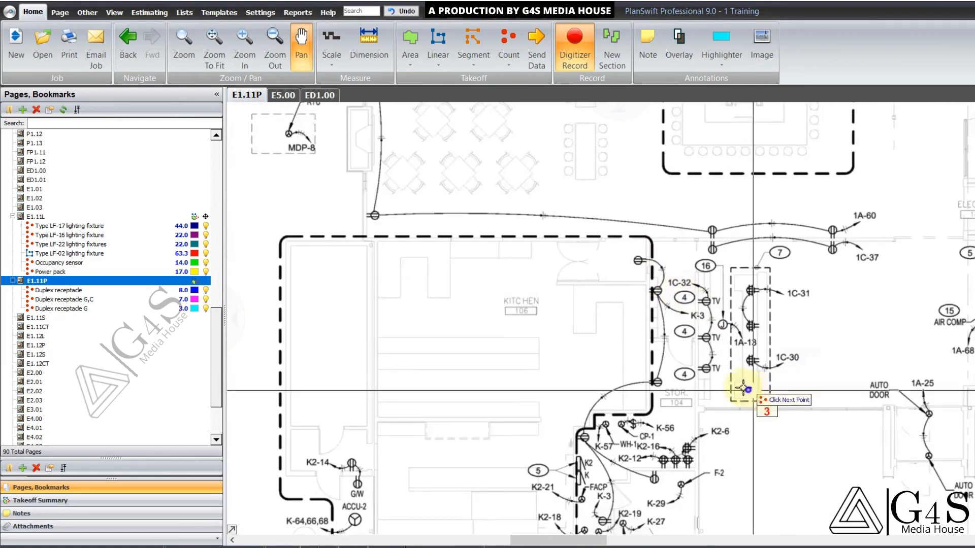
pyautogui.moveTo(748, 390)
pyautogui.mouseDown()
pyautogui.moveTo(716, 379)
pyautogui.moveTo(617, 401)
pyautogui.mouseUp()
pyautogui.moveTo(735, 357); pyautogui.dragTo(649, 343)
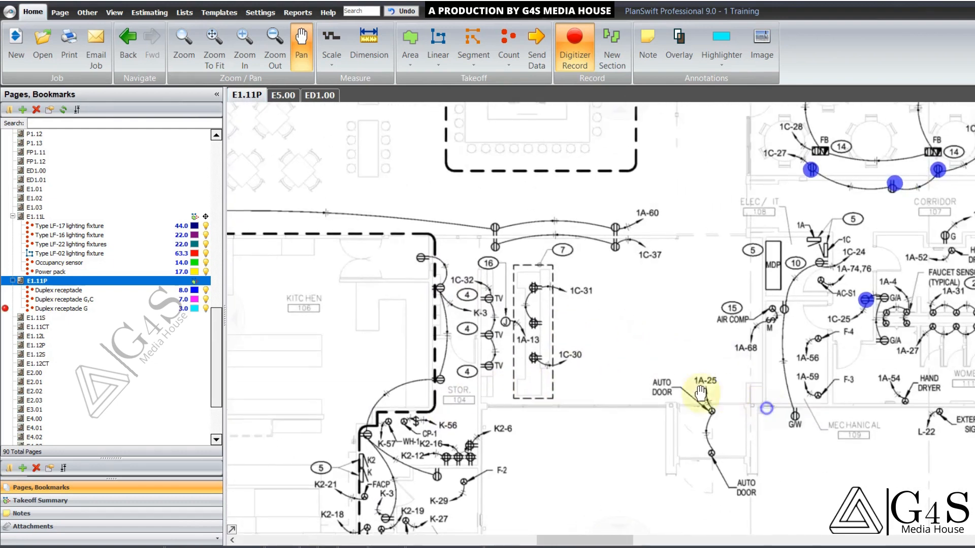
pyautogui.moveTo(700, 394); pyautogui.dragTo(624, 393)
pyautogui.moveTo(742, 408); pyautogui.dragTo(698, 455)
pyautogui.moveTo(738, 264); pyautogui.dragTo(680, 370)
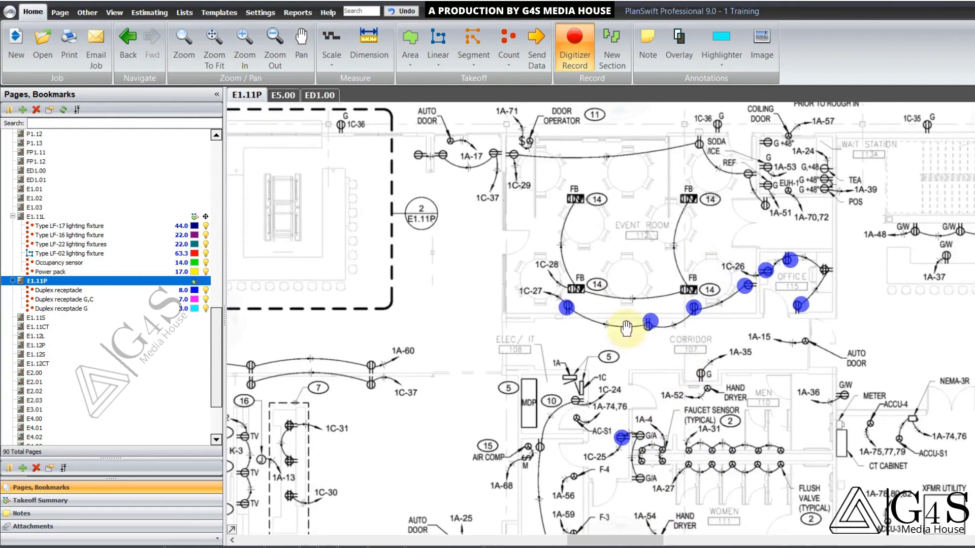
pyautogui.moveTo(626, 329); pyautogui.dragTo(607, 290)
pyautogui.moveTo(670, 373); pyautogui.dragTo(668, 341)
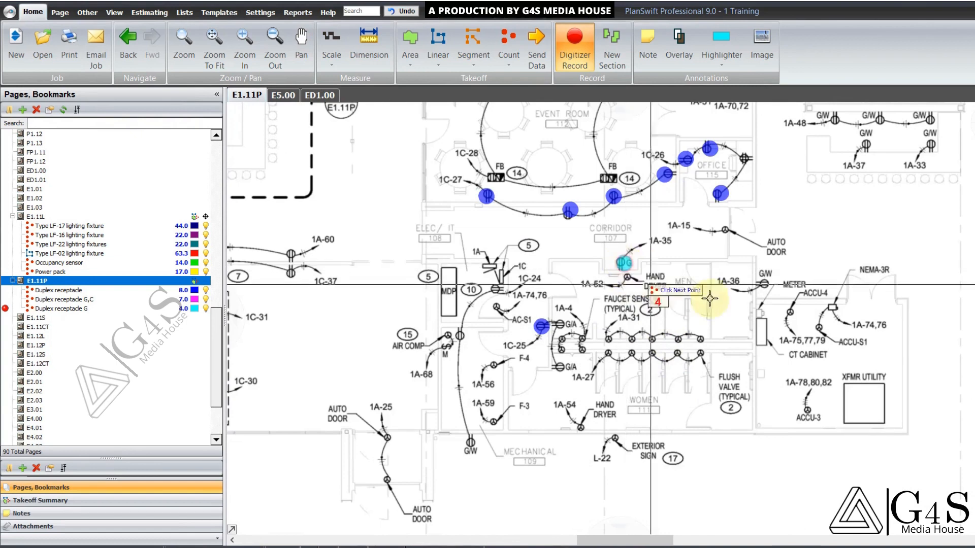
# Step: Mark the 1C-36 G receptacle above the event room and the 1C-35 G receptacle above the wait station stairs
pyautogui.moveTo(709, 298); pyautogui.dragTo(699, 317)
pyautogui.moveTo(752, 269); pyautogui.dragTo(714, 410)
pyautogui.moveTo(763, 314); pyautogui.dragTo(748, 368)
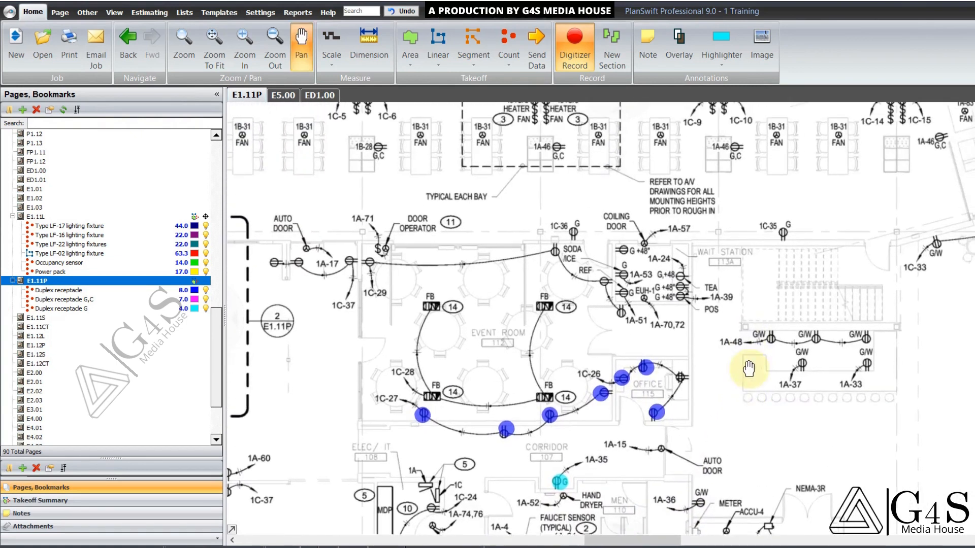
pyautogui.moveTo(704, 276); pyautogui.dragTo(724, 336)
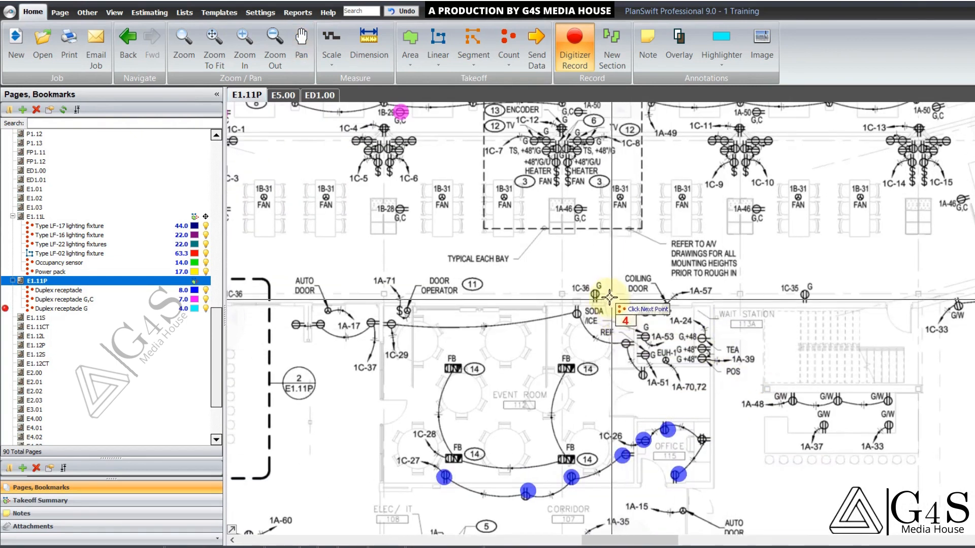
pyautogui.moveTo(803, 322); pyautogui.dragTo(774, 331)
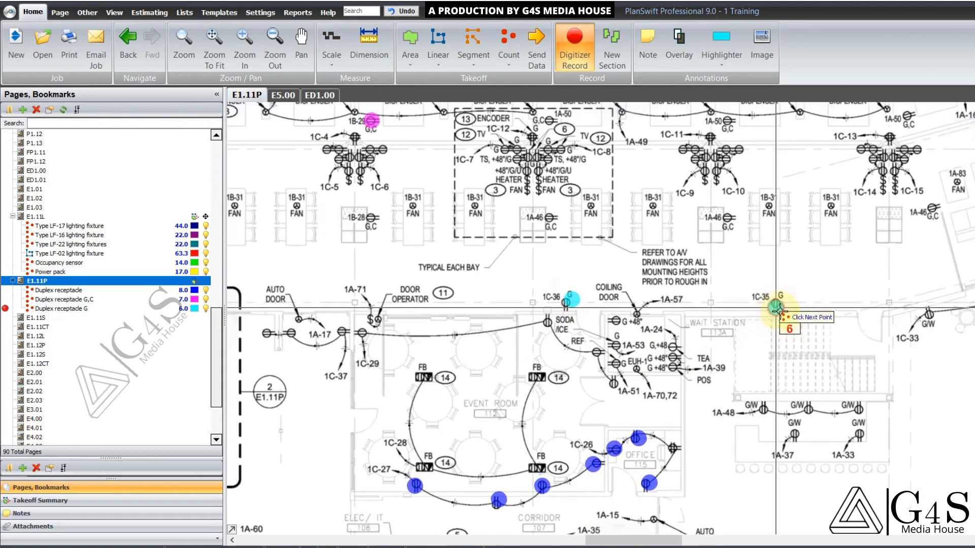
# Step: Check the bays and door operators around grid lines 9 and 10 for G receptacles on E1.11P
pyautogui.moveTo(866, 259); pyautogui.dragTo(601, 276)
pyautogui.moveTo(759, 290); pyautogui.dragTo(626, 376)
pyautogui.moveTo(718, 330); pyautogui.dragTo(619, 372)
pyautogui.moveTo(807, 329)
pyautogui.mouseDown()
pyautogui.moveTo(742, 351)
pyautogui.moveTo(725, 335)
pyautogui.mouseUp()
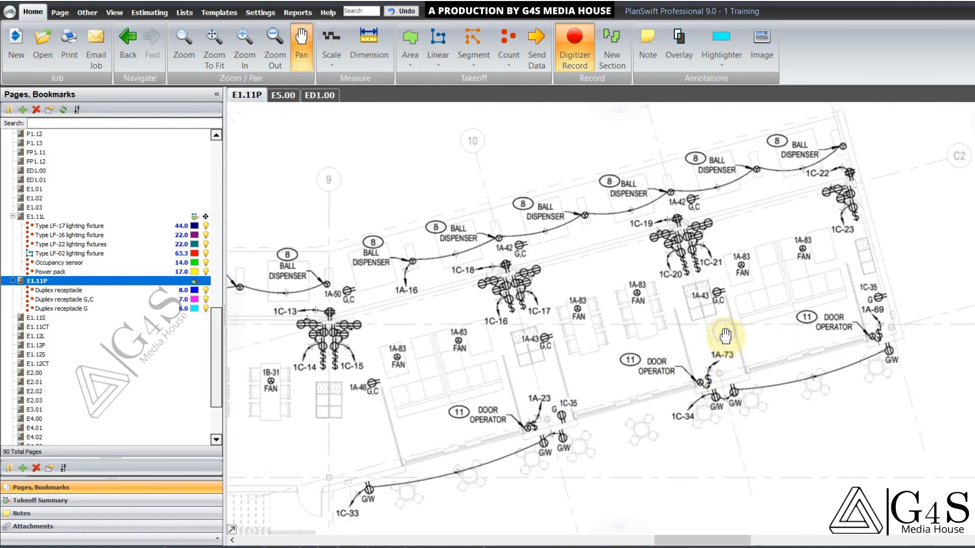
pyautogui.moveTo(508, 350); pyautogui.dragTo(861, 312)
pyautogui.moveTo(502, 357); pyautogui.dragTo(789, 316)
pyautogui.moveTo(655, 350); pyautogui.dragTo(711, 327)
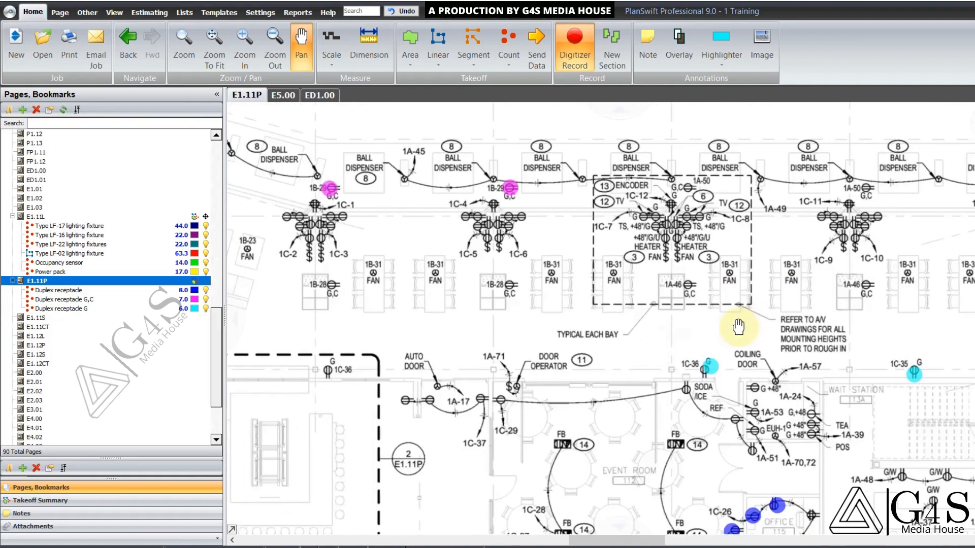
# Step: Mark the 1C-36 G receptacle beside the 1B-15 auto door and end the duplex receptacle G count recording
pyautogui.moveTo(540, 384)
pyautogui.mouseDown()
pyautogui.moveTo(649, 312)
pyautogui.moveTo(704, 330)
pyautogui.moveTo(922, 336)
pyautogui.mouseUp()
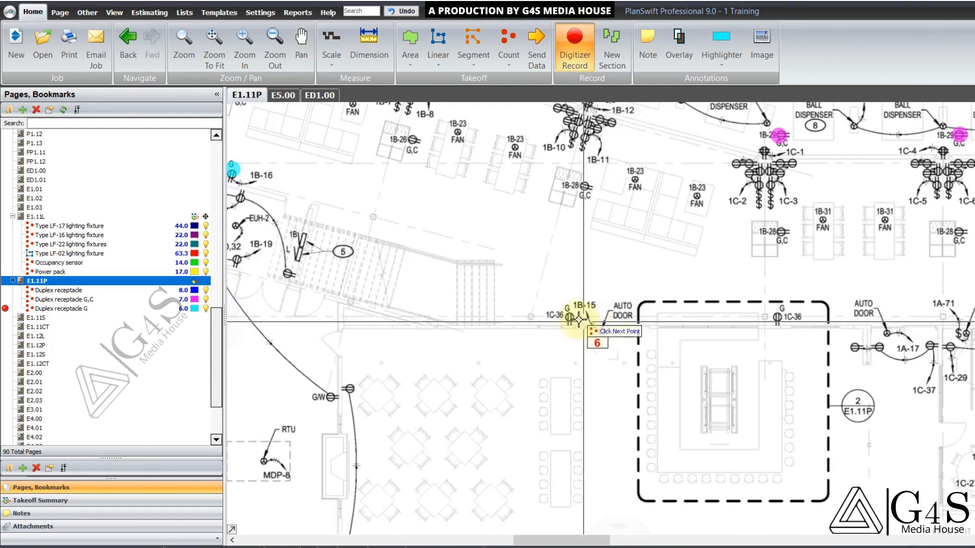
pyautogui.moveTo(515, 304); pyautogui.dragTo(708, 322)
pyautogui.moveTo(566, 306); pyautogui.dragTo(580, 339)
pyautogui.moveTo(557, 317); pyautogui.dragTo(565, 330)
pyautogui.moveTo(676, 272)
pyautogui.mouseDown()
pyautogui.moveTo(656, 323)
pyautogui.moveTo(636, 266)
pyautogui.moveTo(625, 310)
pyautogui.mouseUp()
pyautogui.rightClick(651, 298)
pyautogui.click(675, 323)
# Step: Examine the clustered receptacle symbols on circuits 1B-3 and 1B-2 at the first ball dispenser bay near grid C1
pyautogui.scroll(2, 466, 191)
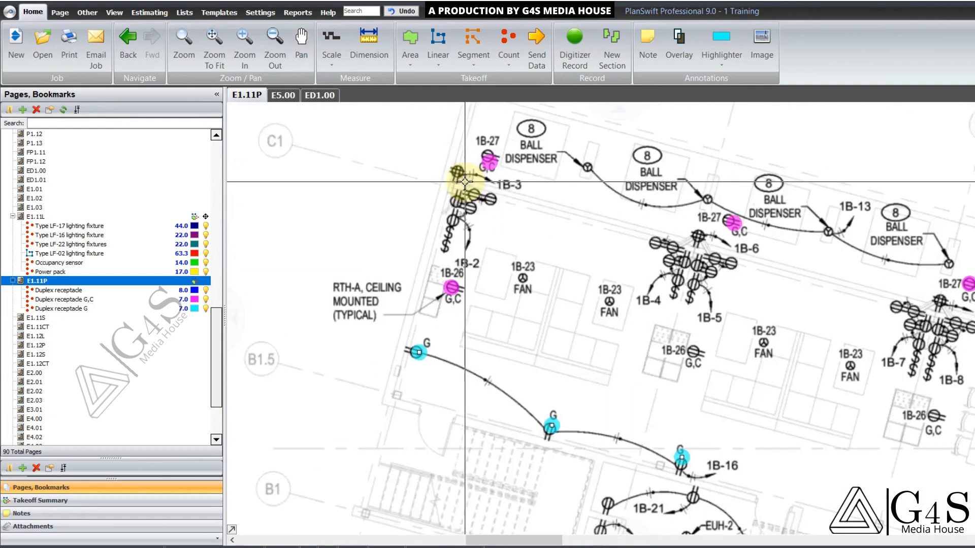
pyautogui.moveTo(413, 194); pyautogui.dragTo(441, 263)
pyautogui.scroll(2, 465, 261)
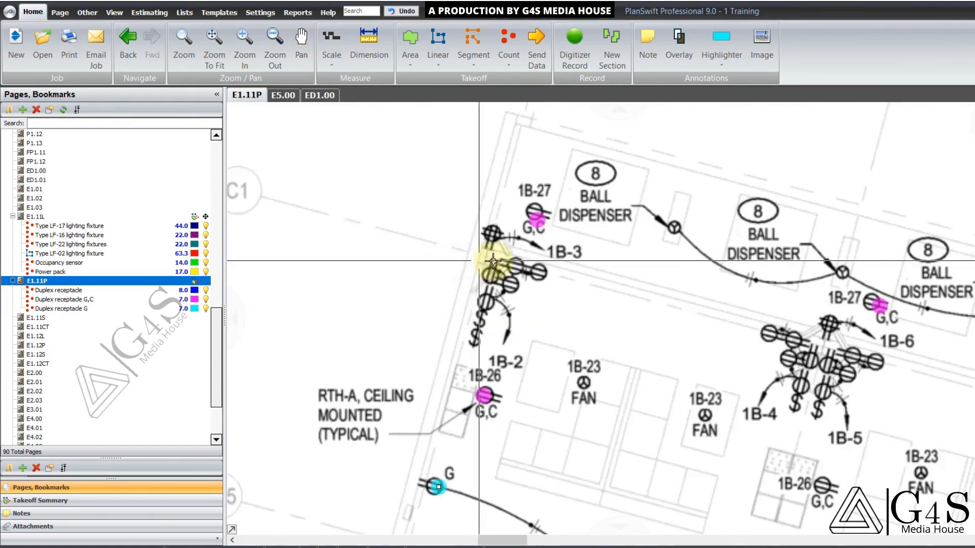
pyautogui.scroll(2, 496, 255)
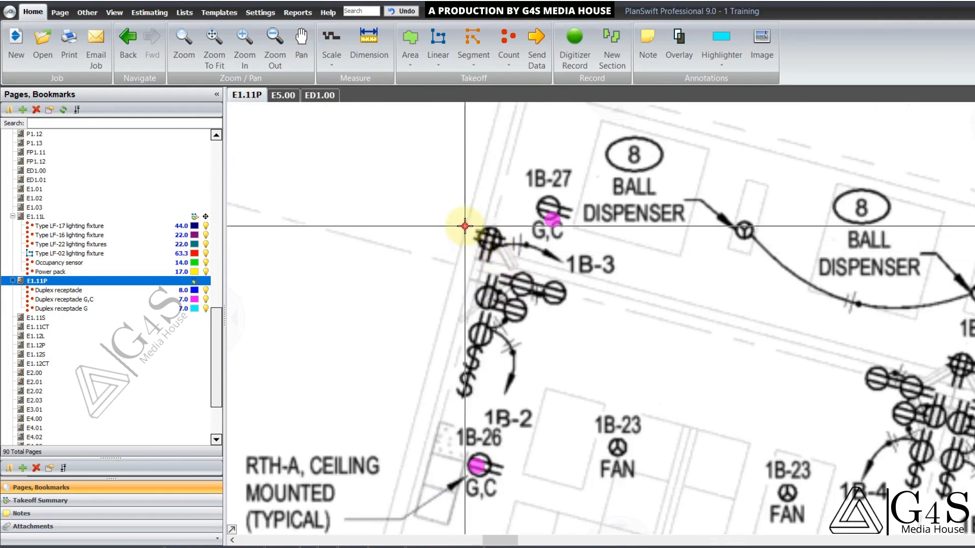
pyautogui.moveTo(494, 241); pyautogui.dragTo(498, 242)
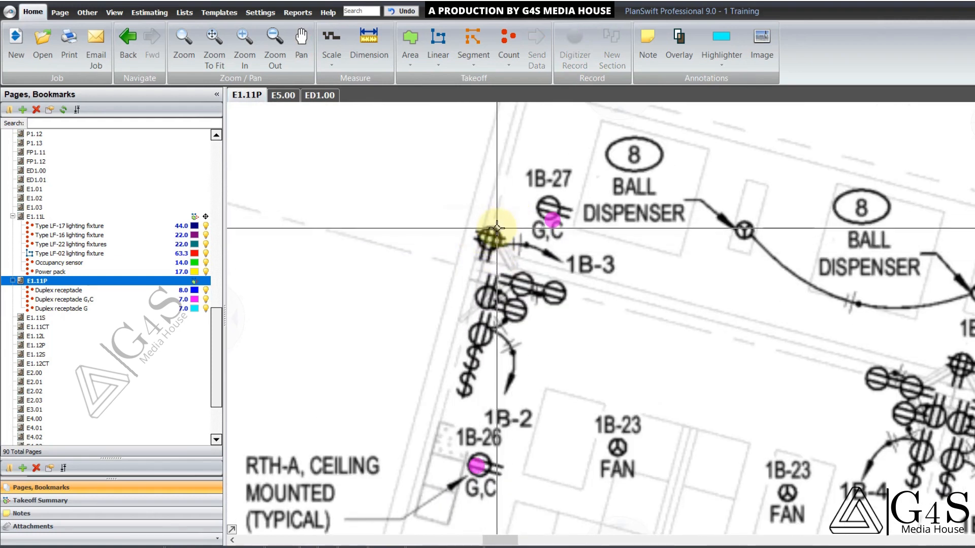
pyautogui.moveTo(489, 295); pyautogui.dragTo(483, 216)
pyautogui.moveTo(525, 270); pyautogui.dragTo(522, 311)
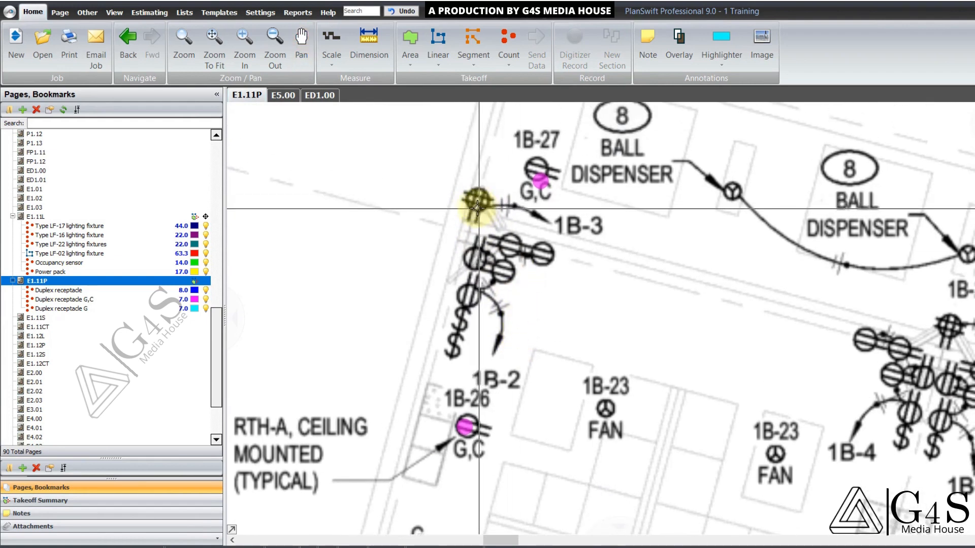
pyautogui.scroll(2, 471, 207)
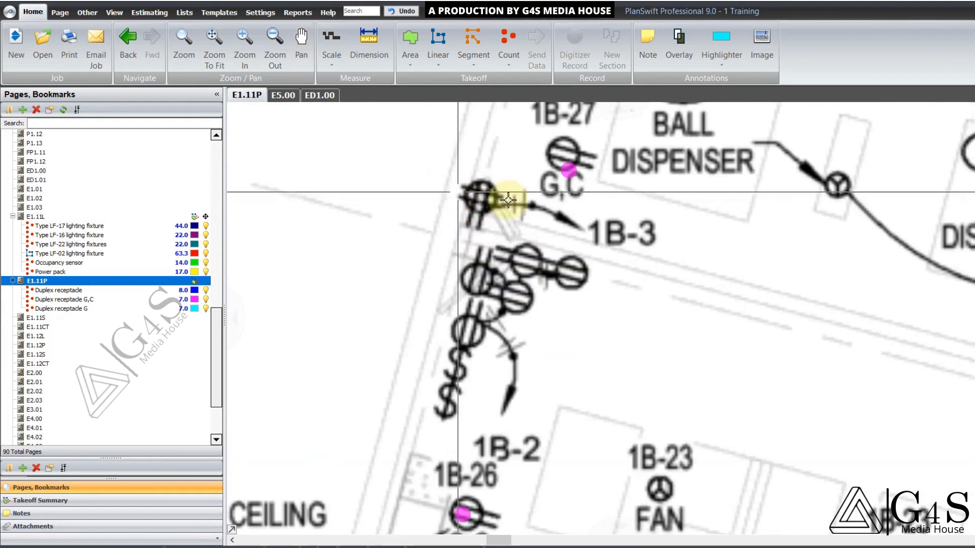
pyautogui.moveTo(470, 268); pyautogui.dragTo(466, 250)
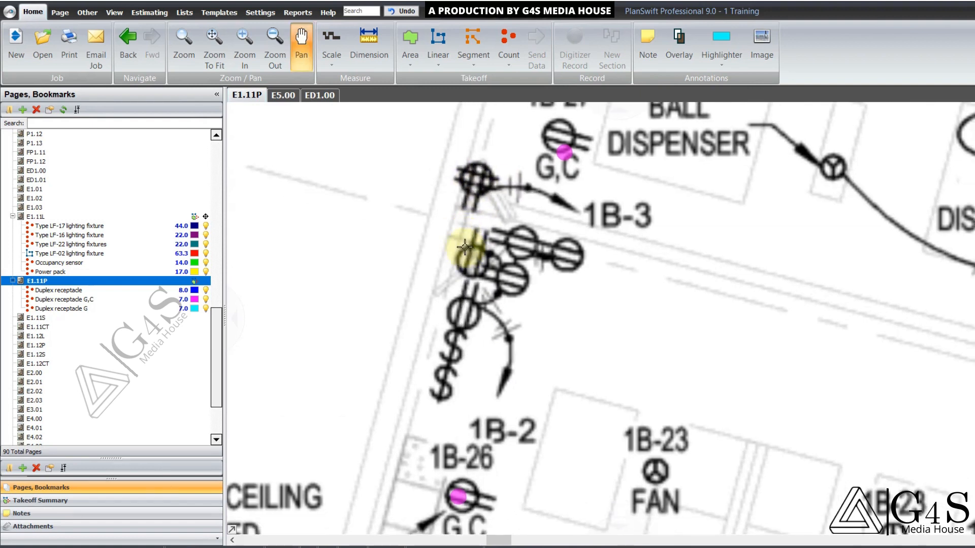
# Step: Read the double duplex receptacle entry in the E5.00 schedule to identify the 1B-3 symbol
pyautogui.click(284, 96)
pyautogui.moveTo(562, 183); pyautogui.dragTo(557, 220)
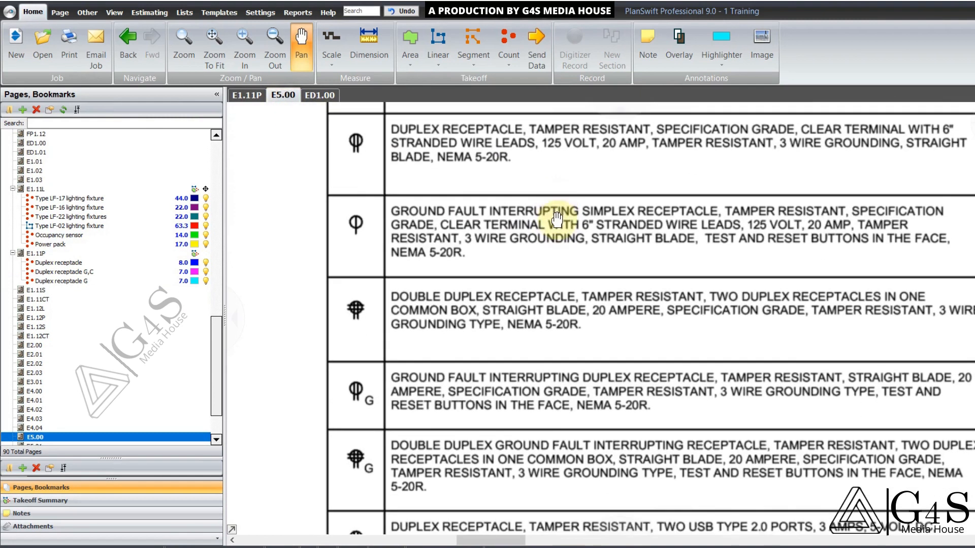
pyautogui.moveTo(540, 315)
pyautogui.mouseDown()
pyautogui.moveTo(541, 286)
pyautogui.moveTo(525, 308)
pyautogui.mouseUp()
pyautogui.scroll(2, 367, 285)
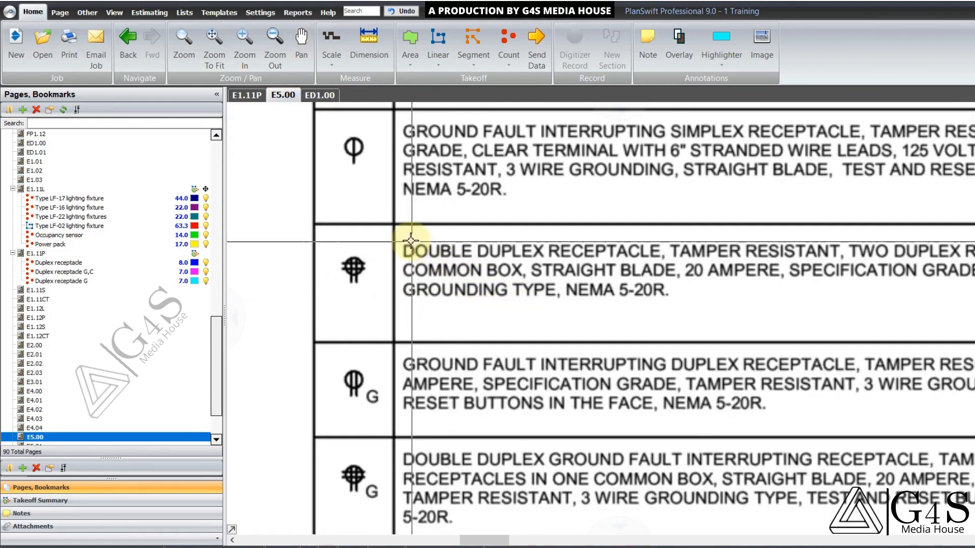
pyautogui.moveTo(411, 241); pyautogui.dragTo(704, 259)
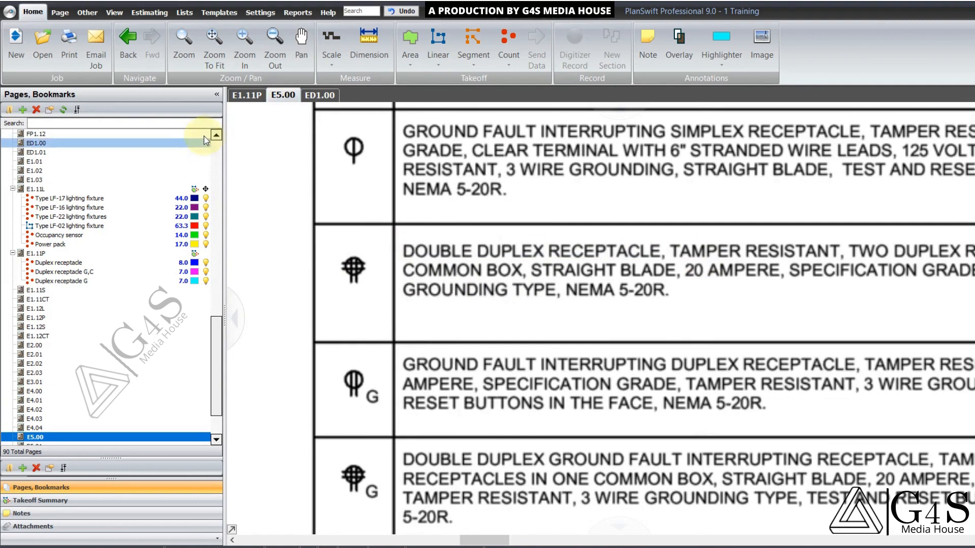
# Step: Return to E1.11P, create a count named Double duplex receptacle and mark the 1B-3 receptacle near grid C1
pyautogui.click(247, 95)
pyautogui.moveTo(485, 297); pyautogui.dragTo(468, 314)
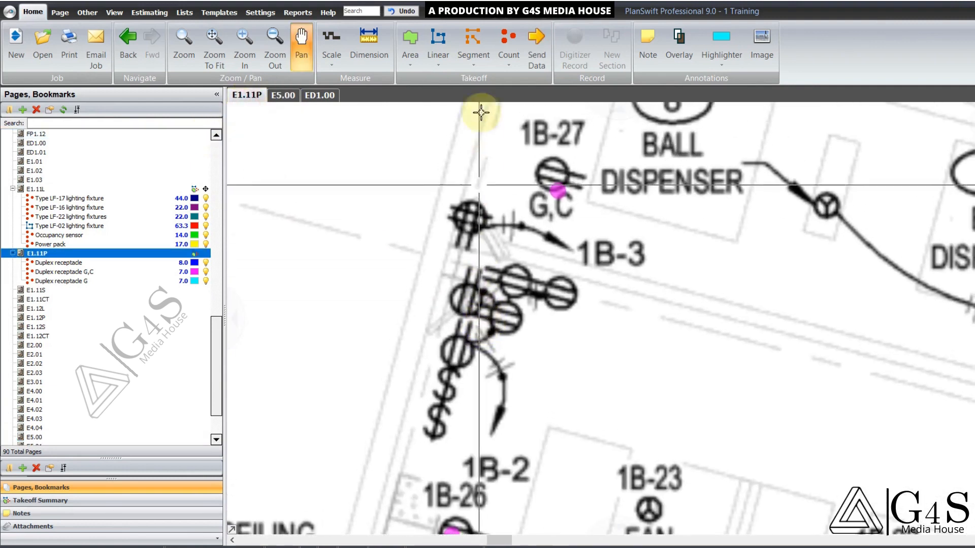
pyautogui.click(502, 37)
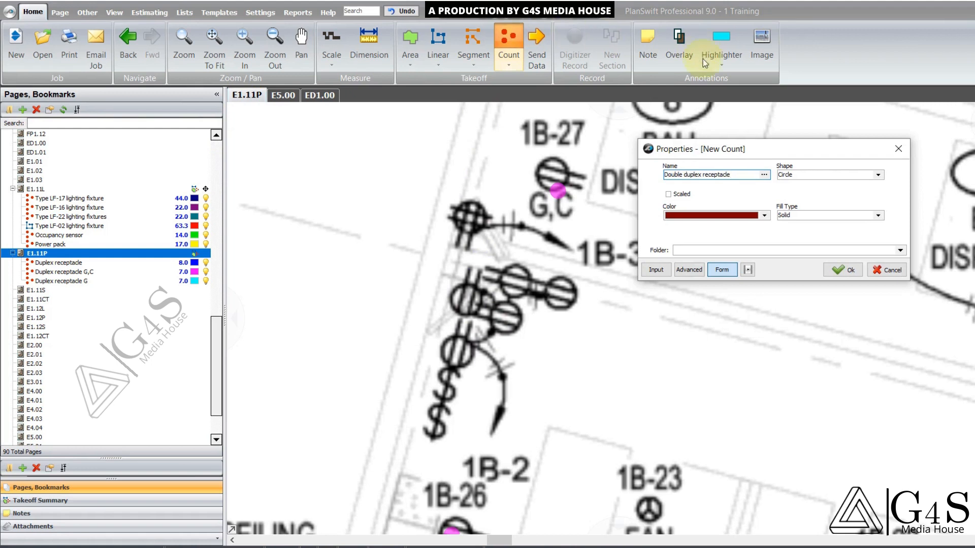
pyautogui.click(849, 276)
pyautogui.click(463, 217)
# Step: Mark the double duplex receptacles on circuits 1B-6, 1B-9, 1B-12, 1C-1 and 1C-4 along the ball dispenser bays
pyautogui.moveTo(648, 303); pyautogui.dragTo(469, 211)
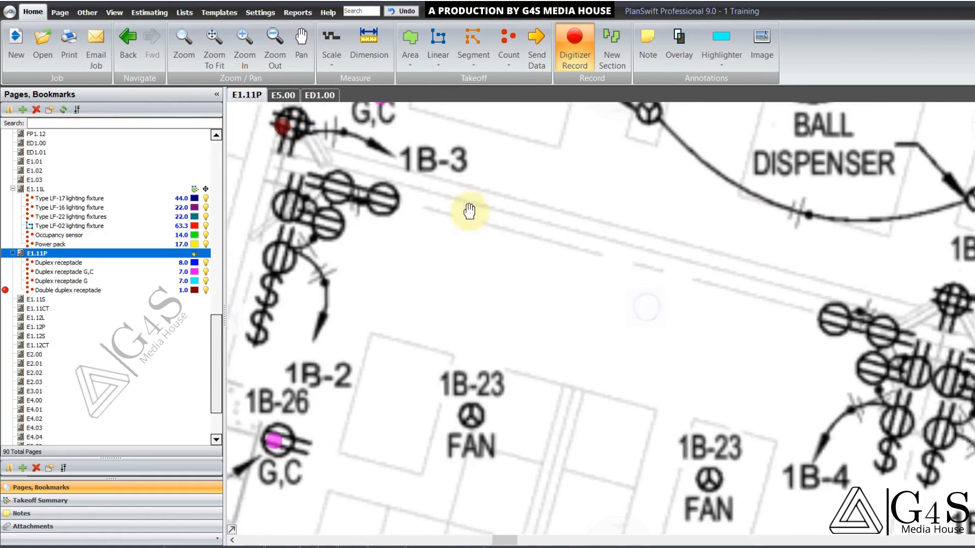
pyautogui.scroll(-5, 469, 211)
pyautogui.click(572, 253)
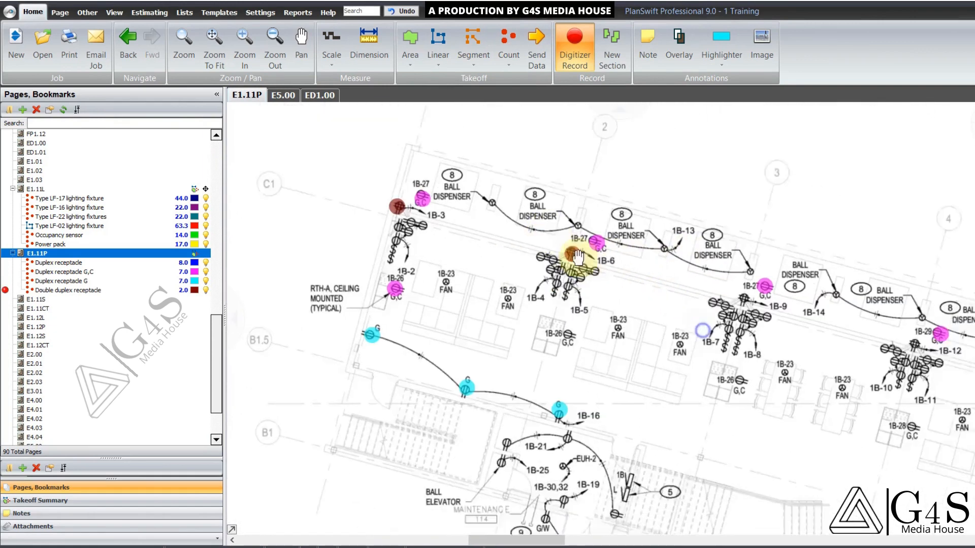
pyautogui.moveTo(577, 258); pyautogui.dragTo(513, 221)
pyautogui.click(677, 258)
pyautogui.moveTo(726, 321); pyautogui.dragTo(524, 250)
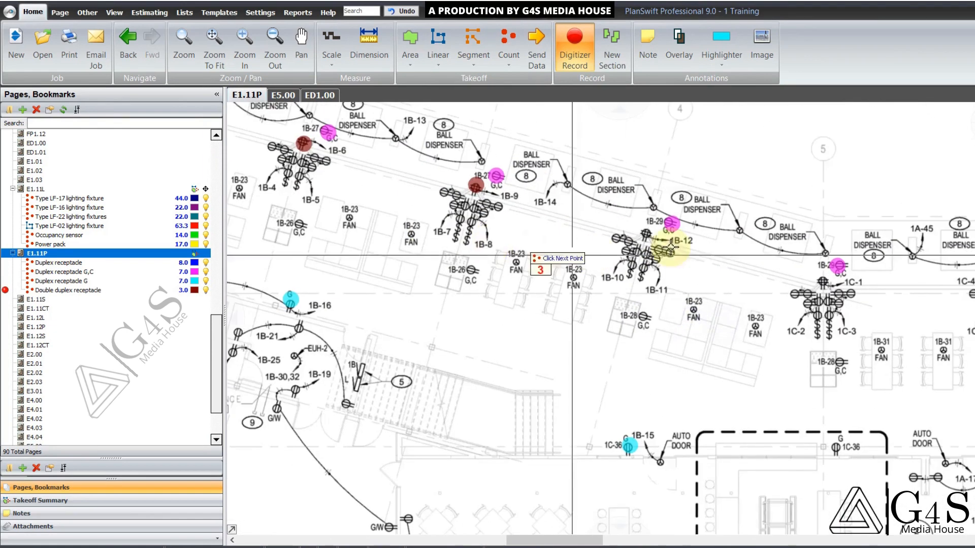
pyautogui.click(648, 235)
pyautogui.moveTo(752, 304); pyautogui.dragTo(483, 212)
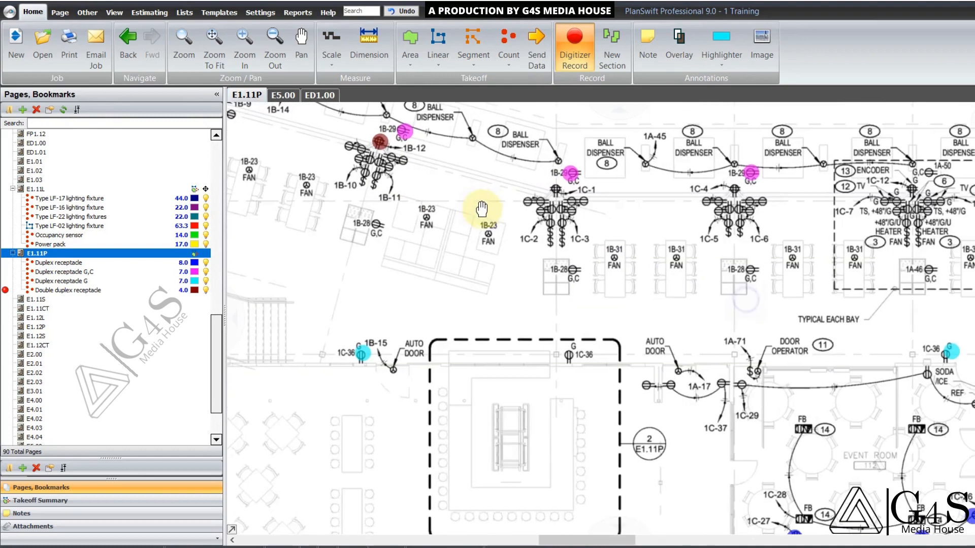
pyautogui.click(553, 190)
pyautogui.click(735, 189)
# Step: Mark the double duplex receptacles on circuits 1C-11, 1C-13, 1C-18, 1C-19 and 1C-22 in the remaining ball dispenser bays
pyautogui.moveTo(735, 276); pyautogui.dragTo(570, 289)
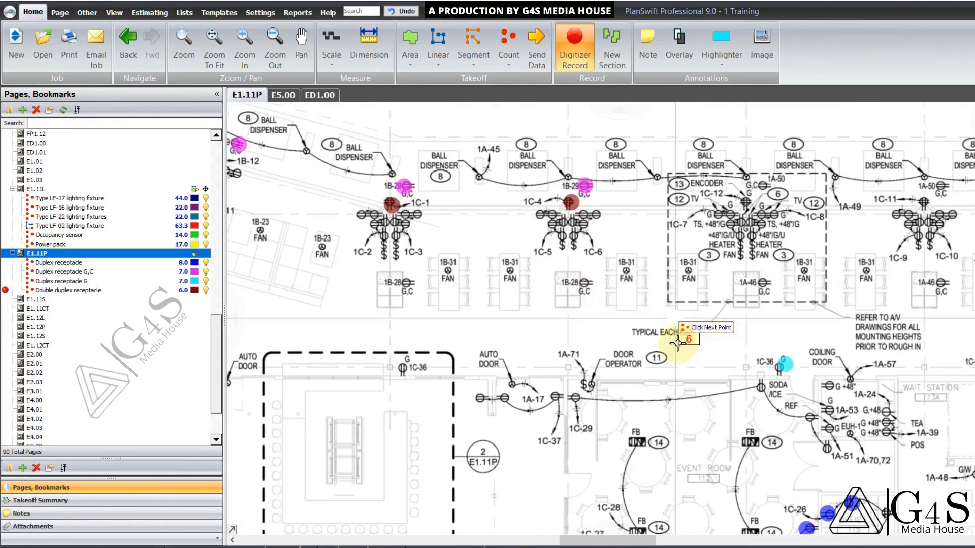
pyautogui.moveTo(676, 343); pyautogui.dragTo(667, 236)
pyautogui.moveTo(854, 263)
pyautogui.mouseDown()
pyautogui.moveTo(685, 298)
pyautogui.moveTo(636, 339)
pyautogui.mouseUp()
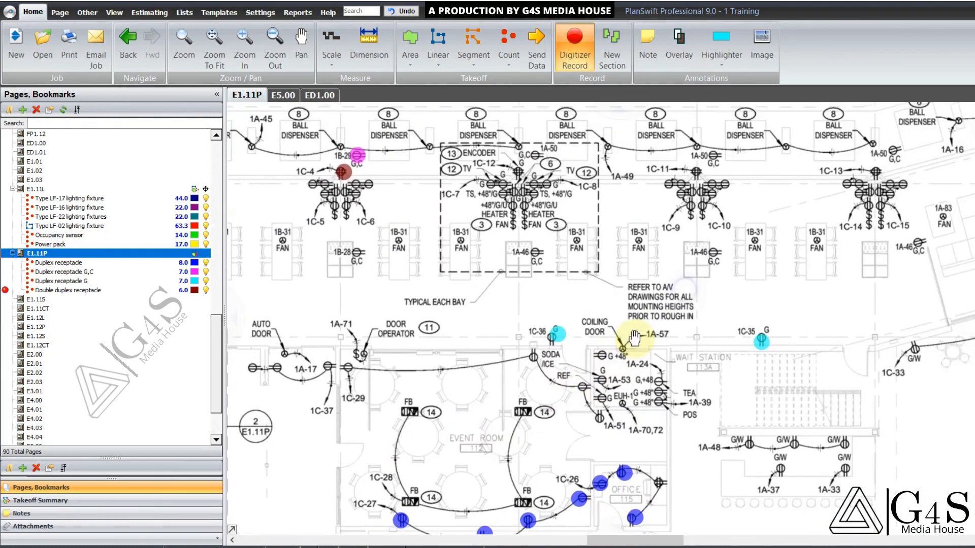
pyautogui.click(695, 172)
pyautogui.moveTo(876, 187); pyautogui.dragTo(777, 218)
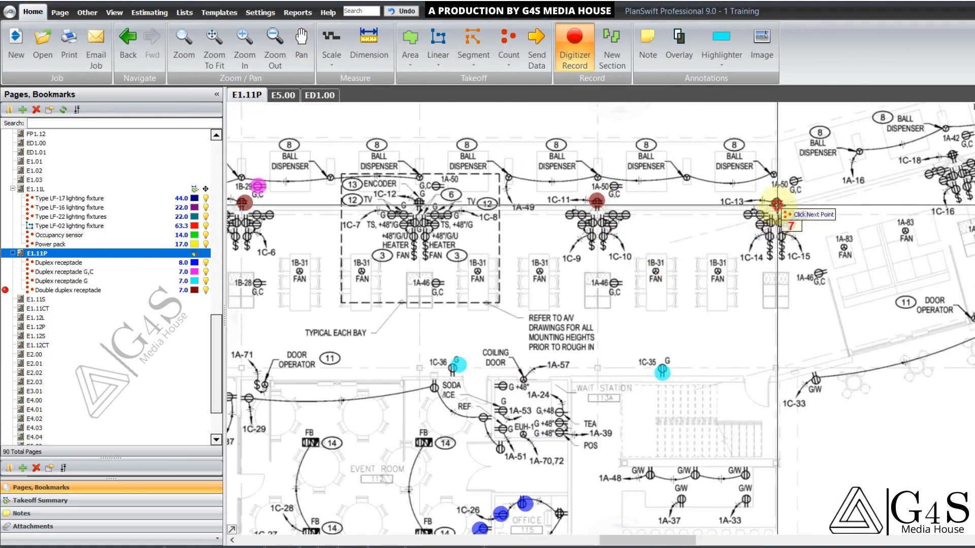
pyautogui.click(776, 205)
pyautogui.moveTo(812, 299); pyautogui.dragTo(539, 298)
pyautogui.click(680, 157)
pyautogui.moveTo(762, 209); pyautogui.dragTo(590, 372)
pyautogui.click(740, 211)
pyautogui.moveTo(699, 272); pyautogui.dragTo(526, 293)
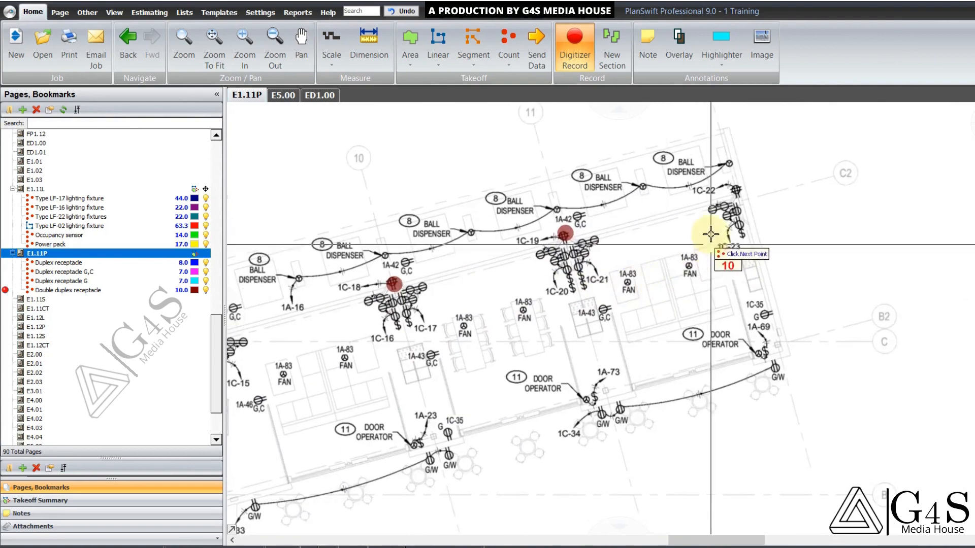
pyautogui.click(739, 191)
# Step: Mark the three double duplex receptacles on circuits 1C-30 and 1C-31 inside the dashed note 7 box beside storage room 104
pyautogui.moveTo(649, 352); pyautogui.dragTo(778, 229)
pyautogui.moveTo(625, 369); pyautogui.dragTo(761, 258)
pyautogui.moveTo(474, 379); pyautogui.dragTo(658, 235)
pyautogui.moveTo(541, 390); pyautogui.dragTo(625, 247)
pyautogui.moveTo(400, 315); pyautogui.dragTo(515, 366)
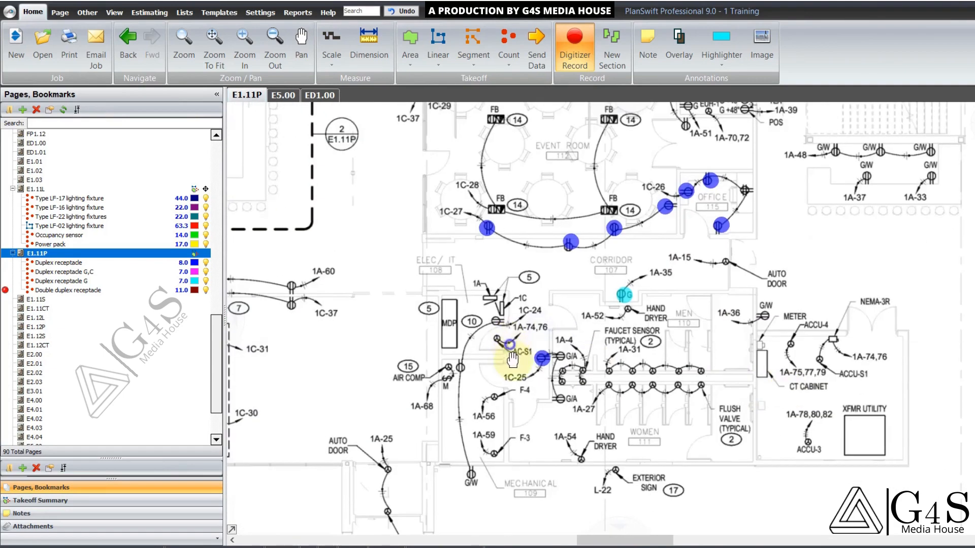
pyautogui.moveTo(331, 289); pyautogui.dragTo(446, 289)
pyautogui.moveTo(427, 251); pyautogui.dragTo(686, 268)
pyautogui.scroll(1, 629, 307)
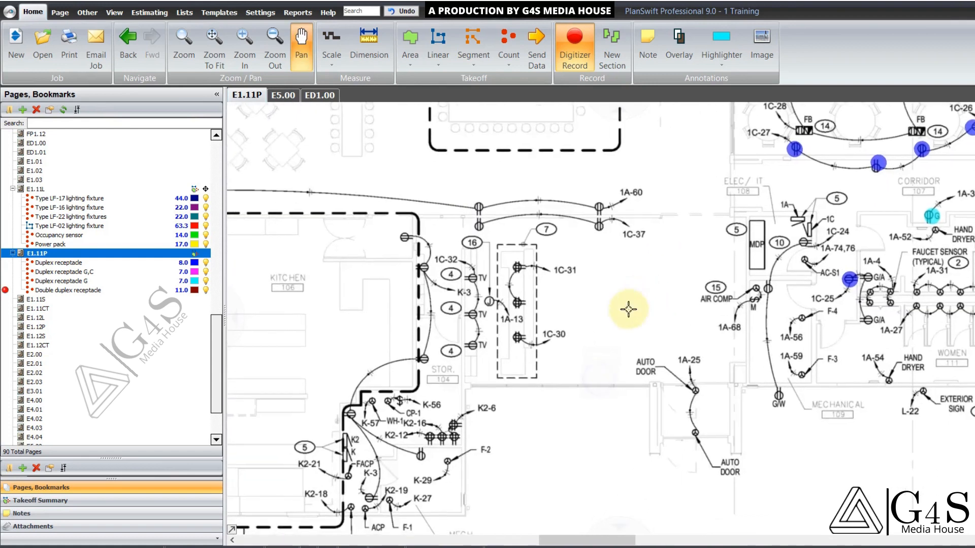
pyautogui.scroll(1, 579, 328)
pyautogui.scroll(1, 534, 326)
pyautogui.click(536, 299)
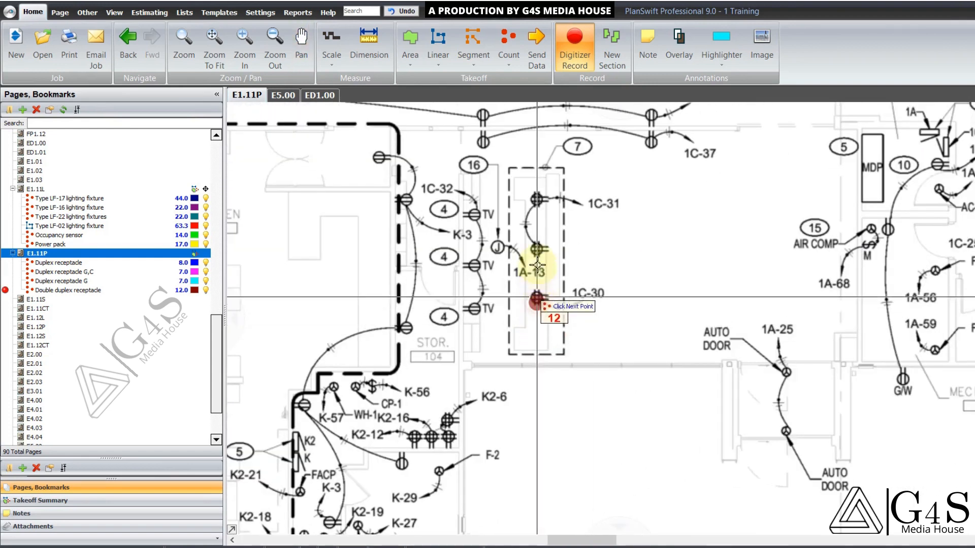
pyautogui.click(537, 250)
pyautogui.click(539, 199)
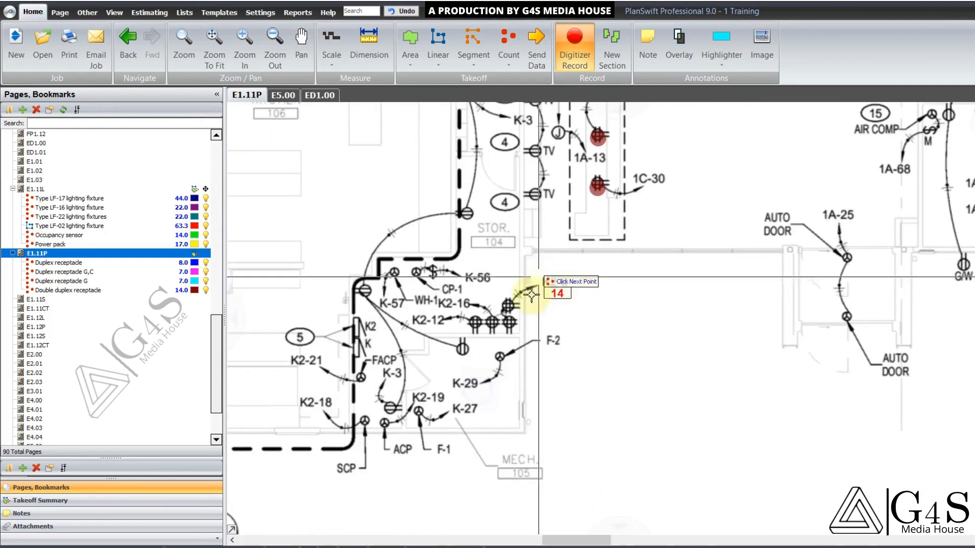
# Step: Mark the four double duplex receptacles at K2-6, K2-16 and K2-12 below storage room 104 and end the count recording
pyautogui.click(517, 298)
pyautogui.click(508, 322)
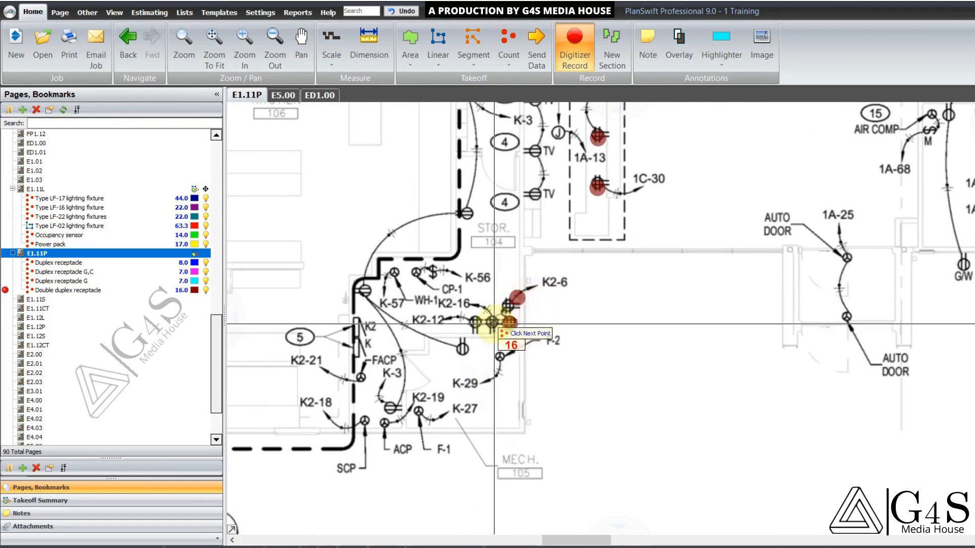
pyautogui.click(492, 322)
pyautogui.click(475, 322)
pyautogui.moveTo(412, 372)
pyautogui.mouseDown()
pyautogui.moveTo(706, 347)
pyautogui.moveTo(722, 328)
pyautogui.mouseUp()
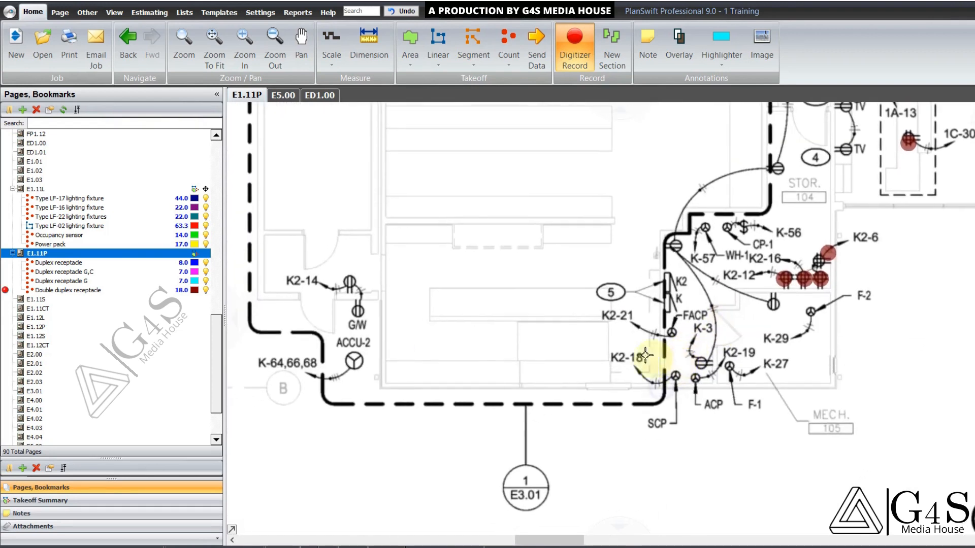
pyautogui.click(484, 289)
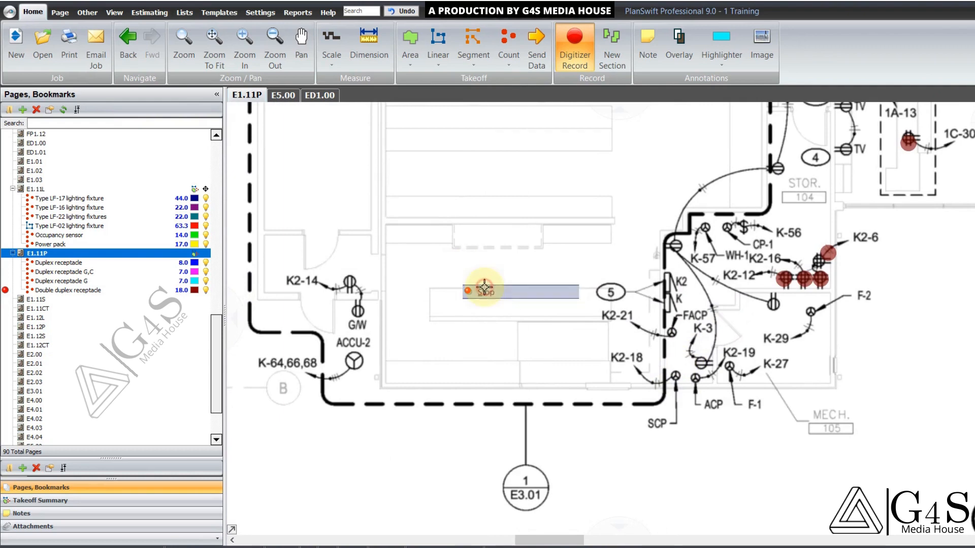
# Step: Identify the WH-1 and CP-1 symbols near storage room 104 by reading the electrical connection to equipment entry in the E5.00 schedule
pyautogui.moveTo(592, 239)
pyautogui.mouseDown()
pyautogui.moveTo(496, 300)
pyautogui.moveTo(474, 341)
pyautogui.mouseUp()
pyautogui.scroll(3, 617, 345)
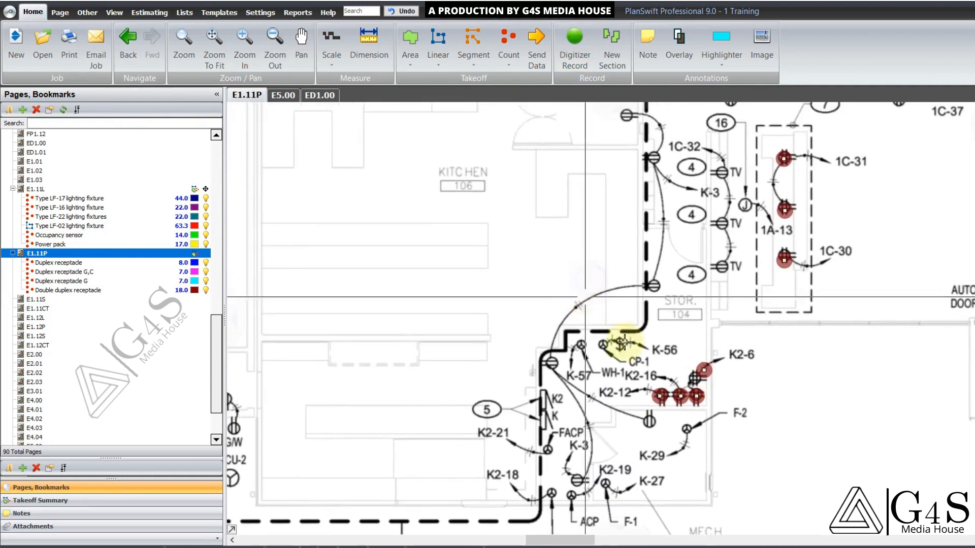
pyautogui.moveTo(594, 354); pyautogui.dragTo(598, 323)
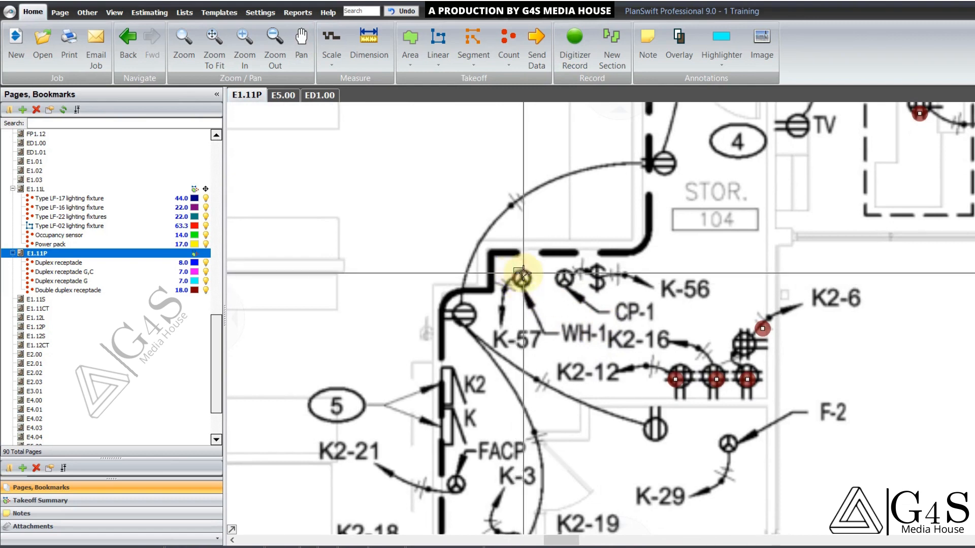
pyautogui.moveTo(543, 329); pyautogui.dragTo(540, 316)
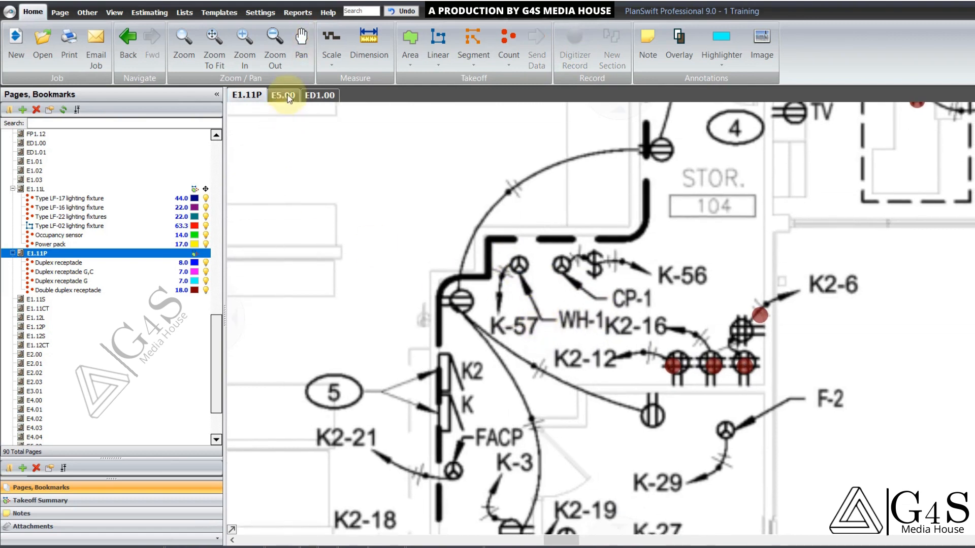
pyautogui.click(286, 96)
pyautogui.moveTo(478, 254)
pyautogui.mouseDown()
pyautogui.moveTo(481, 359)
pyautogui.moveTo(482, 266)
pyautogui.mouseUp()
pyautogui.scroll(-3, 477, 277)
pyautogui.moveTo(470, 389); pyautogui.dragTo(468, 258)
pyautogui.moveTo(450, 476); pyautogui.dragTo(481, 273)
pyautogui.scroll(1, 434, 224)
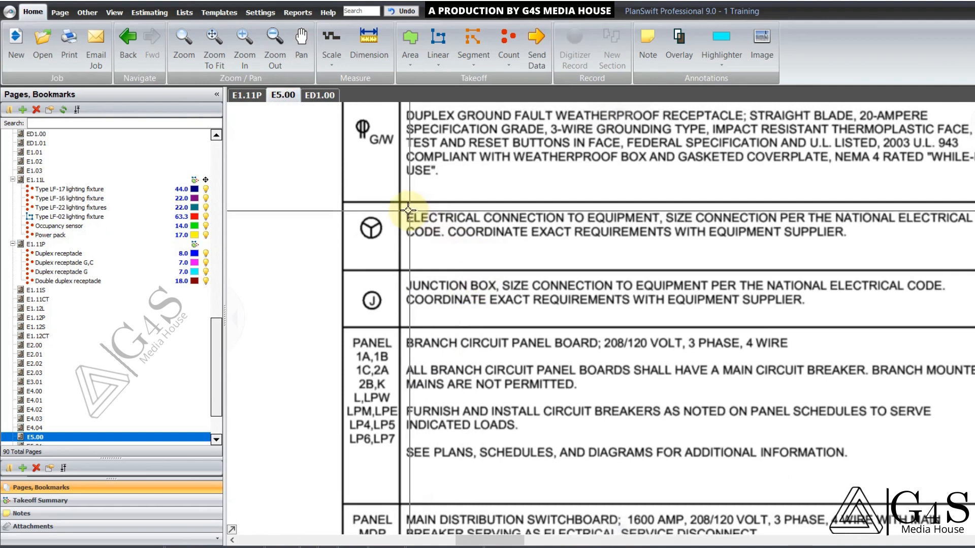
pyautogui.moveTo(408, 210); pyautogui.dragTo(745, 222)
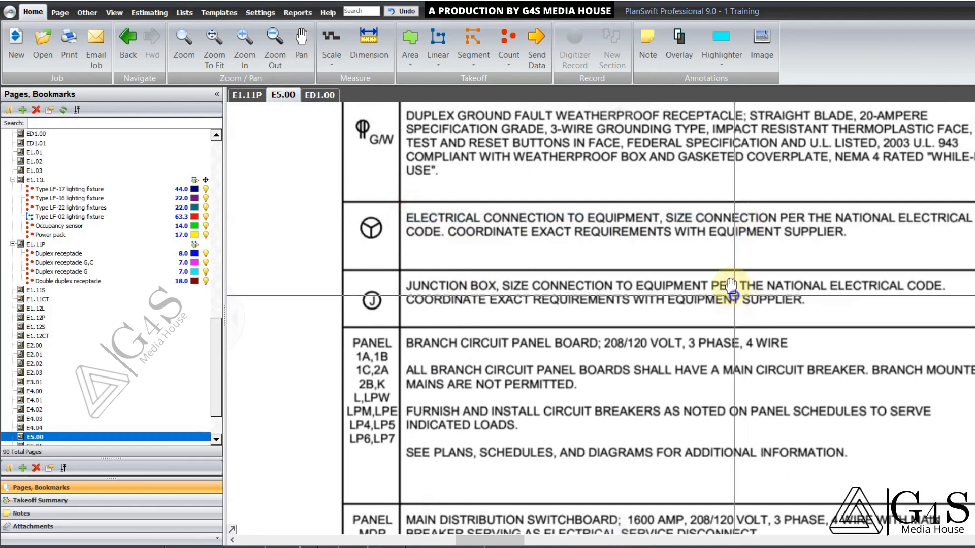
pyautogui.moveTo(733, 286); pyautogui.dragTo(730, 274)
# Step: On E1.11P, create a count named Equipment connection and mark CP-1, WH-1 and one more connection around mechanical room 105
pyautogui.click(259, 99)
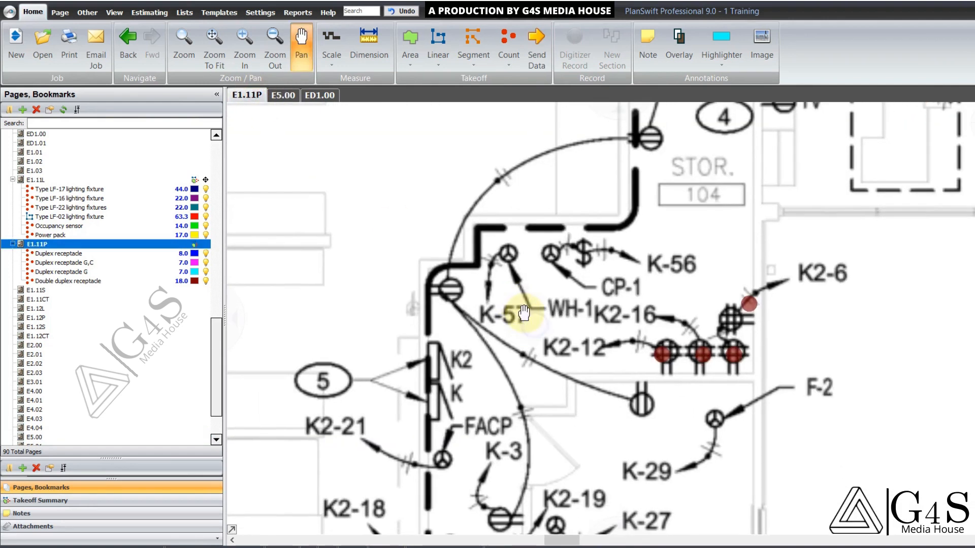
pyautogui.scroll(1, 518, 252)
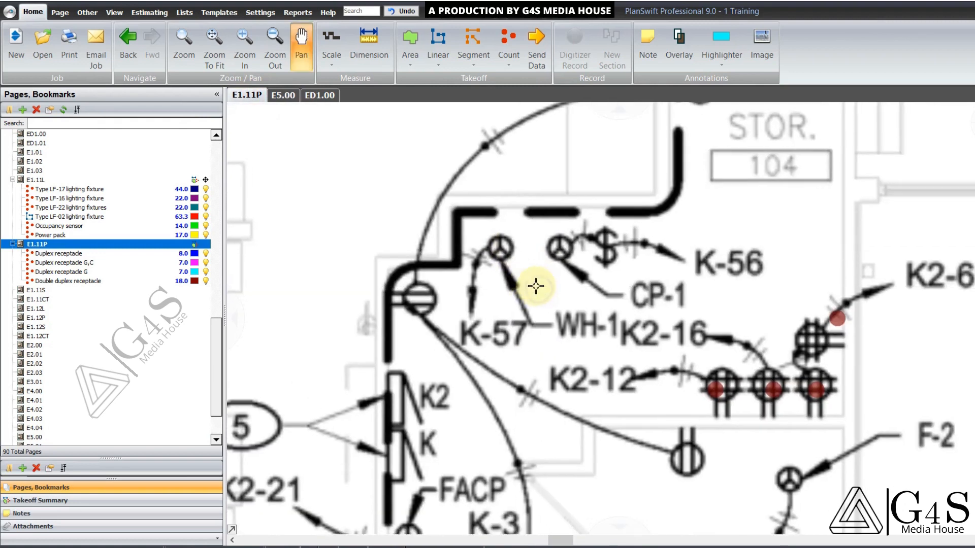
pyautogui.click(505, 39)
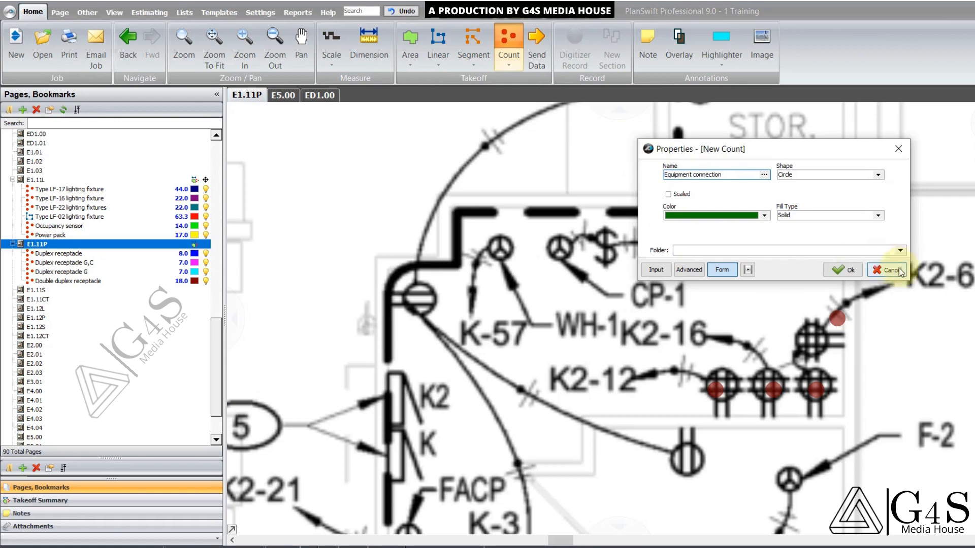
pyautogui.click(843, 270)
pyautogui.click(564, 251)
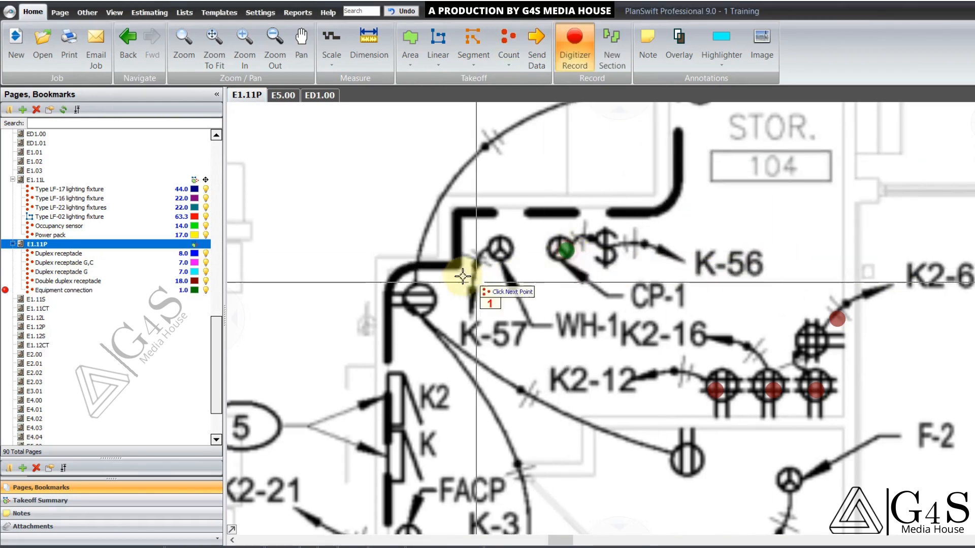
pyautogui.click(493, 247)
pyautogui.scroll(-5, 533, 345)
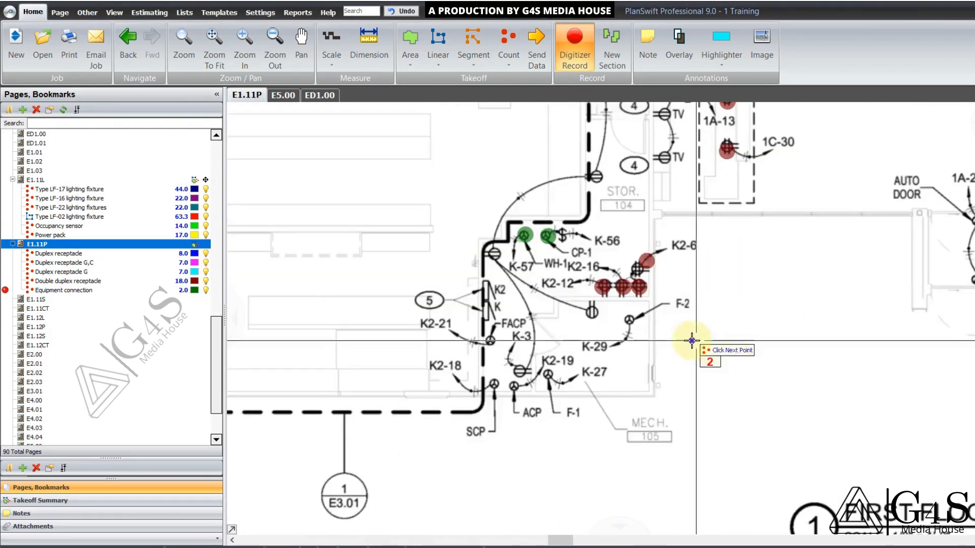
pyautogui.moveTo(717, 271); pyautogui.dragTo(710, 209)
pyautogui.click(511, 352)
# Step: Survey the plan from the event room to the ball dispenser bays near grid C1 and end the equipment connection count recording
pyautogui.moveTo(656, 248); pyautogui.dragTo(622, 396)
pyautogui.moveTo(666, 271); pyautogui.dragTo(653, 333)
pyautogui.scroll(-2, 653, 334)
pyautogui.moveTo(744, 197)
pyautogui.mouseDown()
pyautogui.moveTo(618, 368)
pyautogui.moveTo(610, 443)
pyautogui.mouseUp()
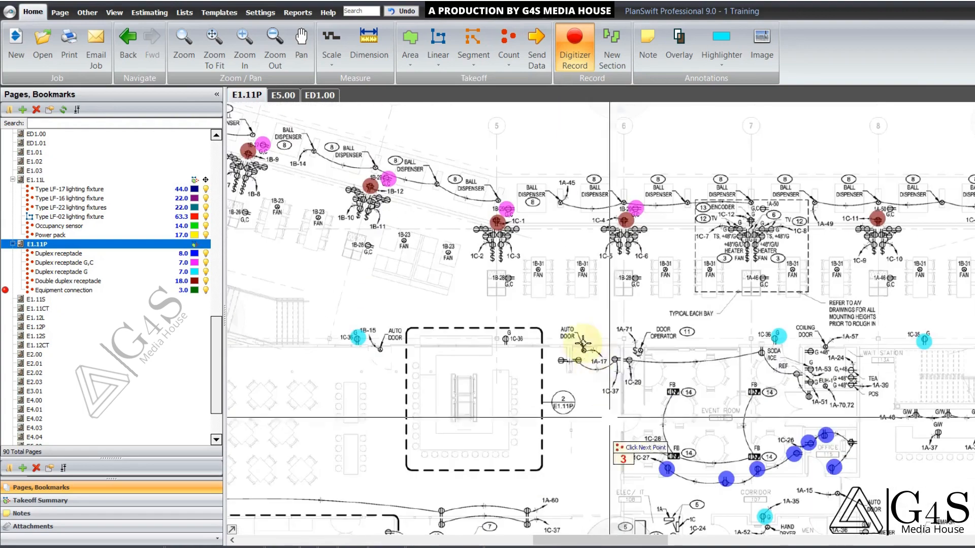
pyautogui.scroll(1, 535, 262)
pyautogui.moveTo(506, 300); pyautogui.dragTo(782, 333)
pyautogui.moveTo(566, 311); pyautogui.dragTo(621, 352)
pyautogui.moveTo(411, 309); pyautogui.dragTo(621, 369)
pyautogui.rightClick(369, 216)
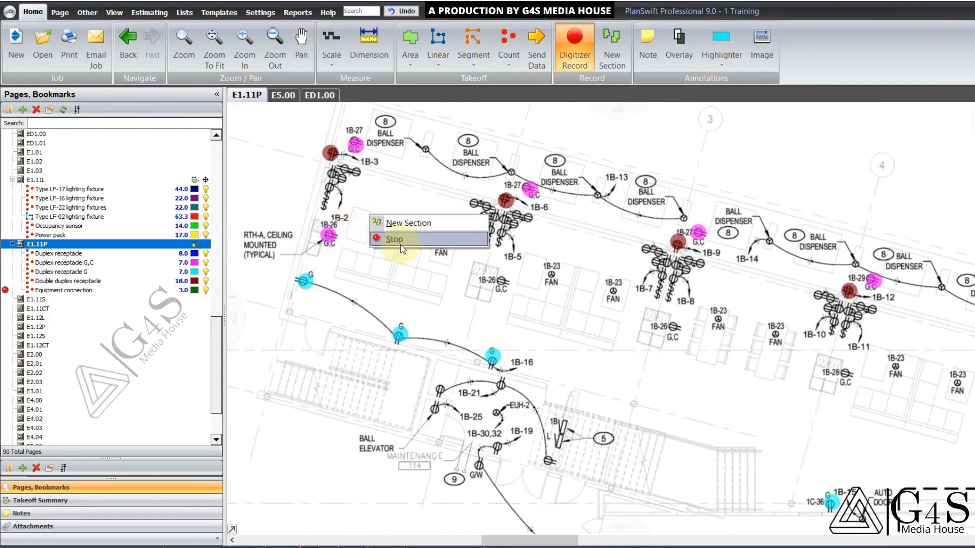
pyautogui.click(401, 245)
# Step: Examine the fan symbols on circuit 1B-31 in the bays beside circuits 1C-14 and 1C-15
pyautogui.moveTo(812, 390); pyautogui.dragTo(589, 342)
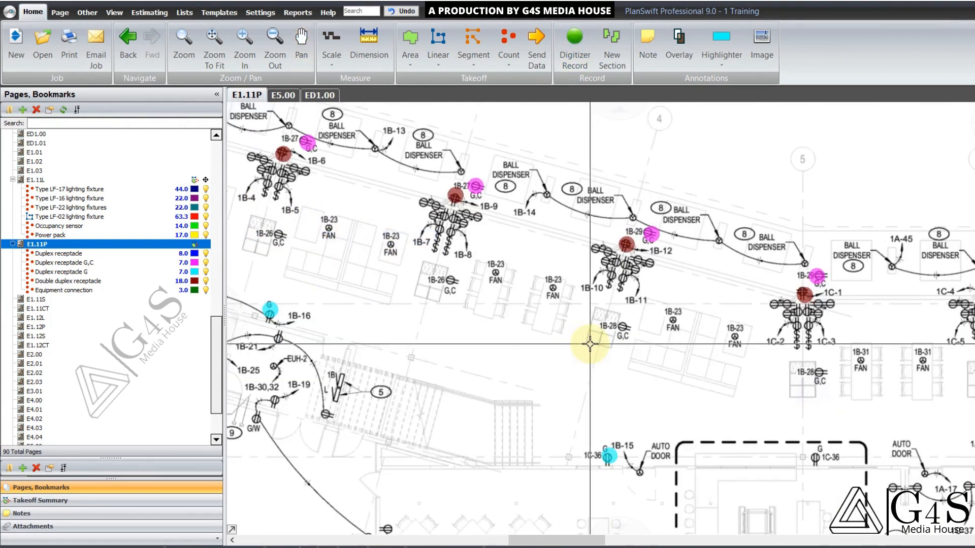
pyautogui.moveTo(853, 412)
pyautogui.mouseDown()
pyautogui.moveTo(685, 342)
pyautogui.moveTo(570, 322)
pyautogui.mouseUp()
pyautogui.moveTo(801, 360); pyautogui.dragTo(642, 343)
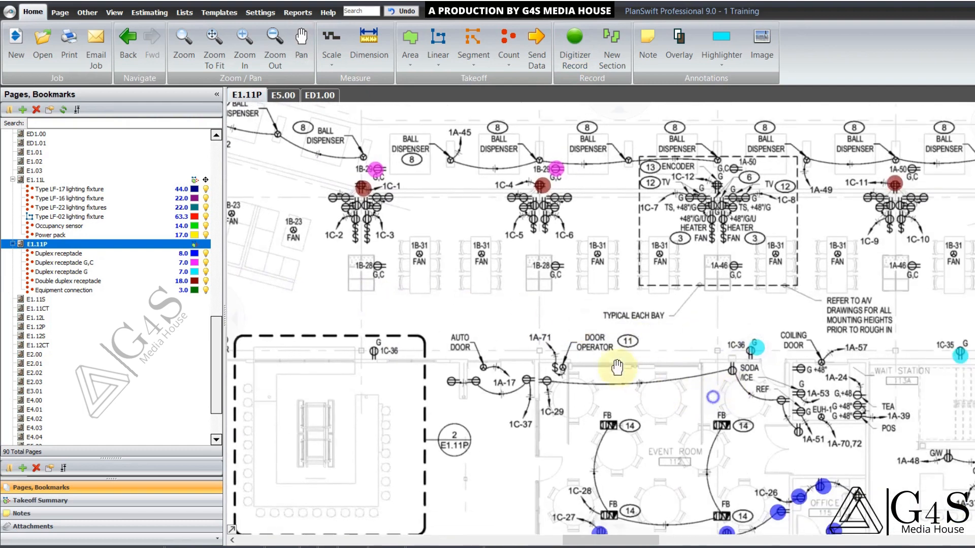
pyautogui.moveTo(689, 454); pyautogui.dragTo(487, 396)
pyautogui.moveTo(645, 403)
pyautogui.mouseDown()
pyautogui.moveTo(468, 398)
pyautogui.moveTo(458, 416)
pyautogui.mouseUp()
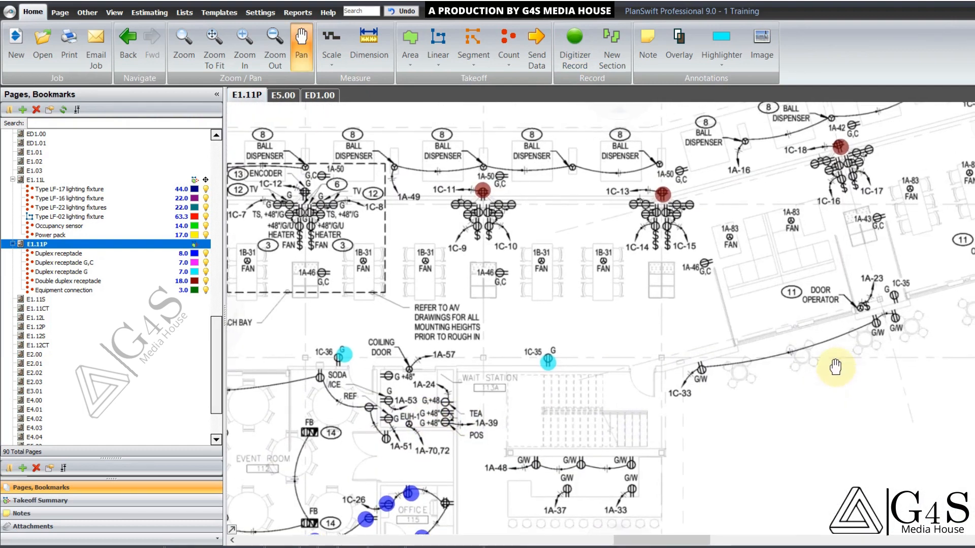
pyautogui.scroll(3, 594, 290)
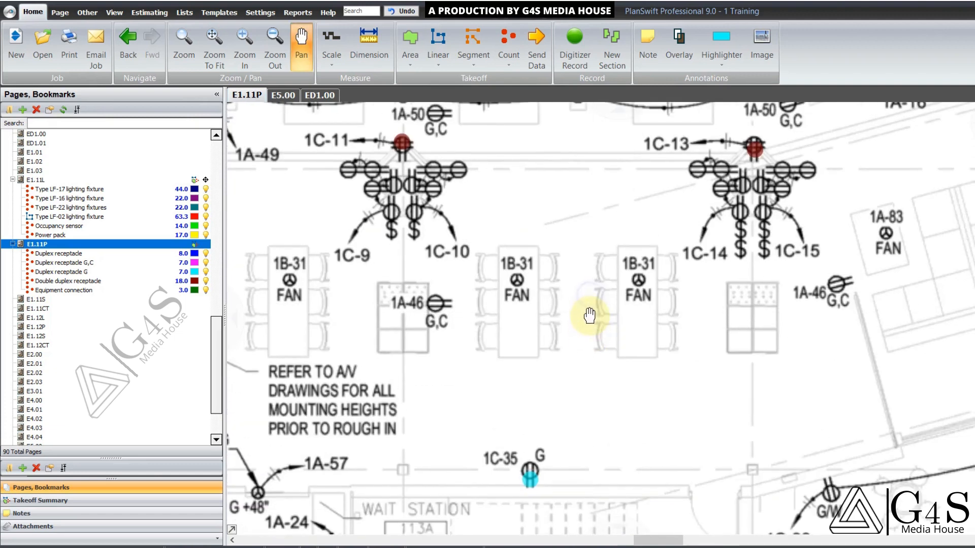
pyautogui.moveTo(638, 320)
pyautogui.mouseDown()
pyautogui.moveTo(618, 331)
pyautogui.moveTo(558, 322)
pyautogui.mouseUp()
pyautogui.scroll(1, 625, 304)
pyautogui.scroll(1, 559, 322)
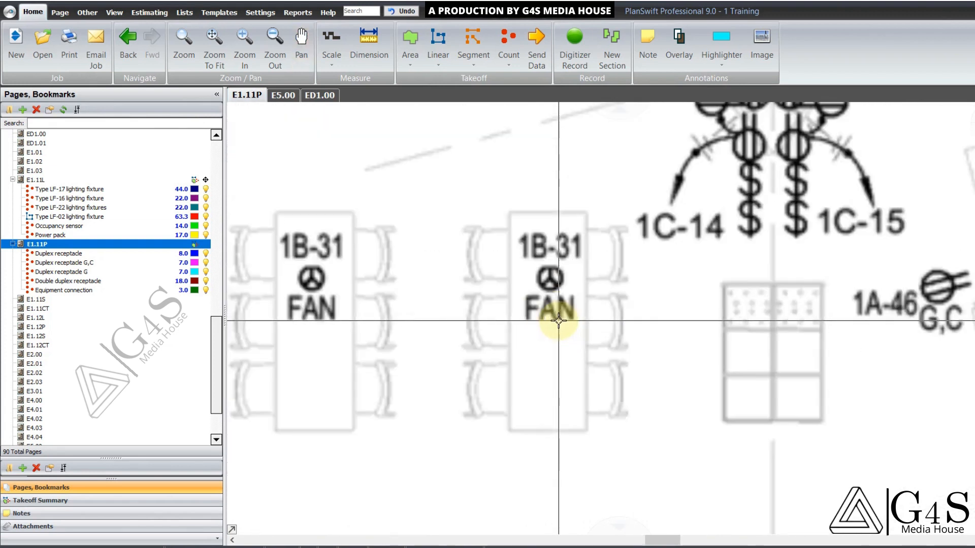
pyautogui.moveTo(522, 289); pyautogui.dragTo(592, 316)
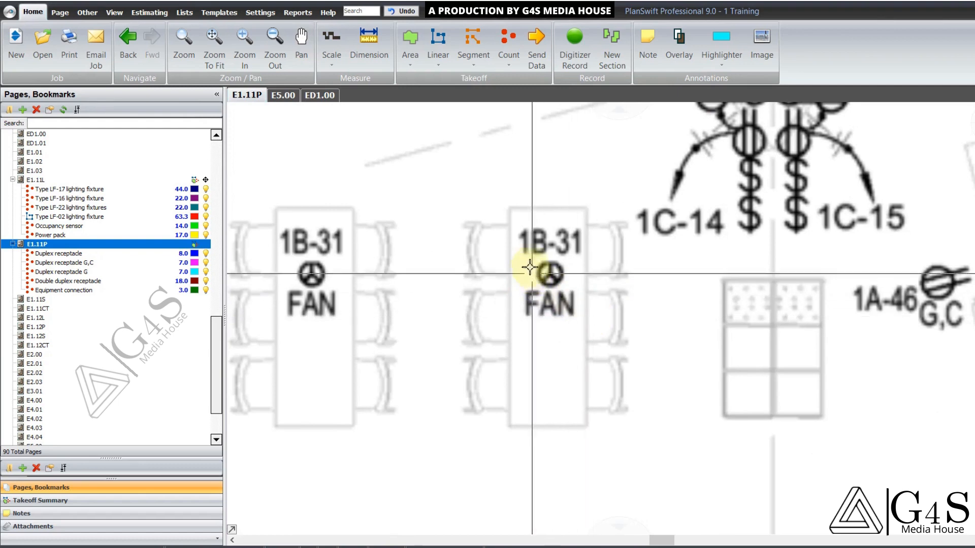
# Step: Survey the fan symbols on circuits 1B-31 and 1A-83 and the door operators across the angled bays
pyautogui.moveTo(524, 258); pyautogui.dragTo(575, 283)
pyautogui.moveTo(715, 334); pyautogui.dragTo(310, 355)
pyautogui.moveTo(787, 357); pyautogui.dragTo(401, 390)
pyautogui.scroll(-2, 581, 378)
pyautogui.moveTo(578, 378); pyautogui.dragTo(369, 306)
pyautogui.moveTo(771, 337); pyautogui.dragTo(670, 392)
pyautogui.scroll(-1, 666, 372)
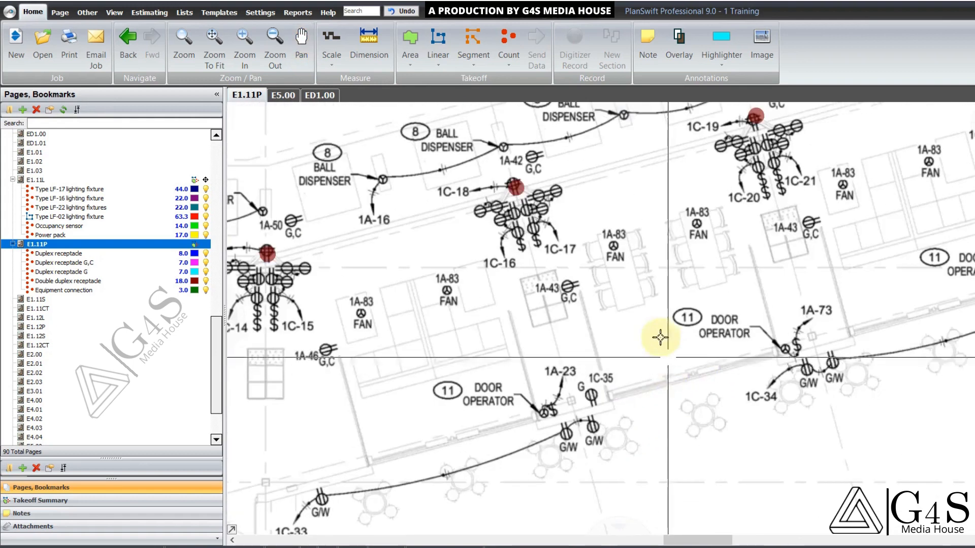
pyautogui.moveTo(625, 334); pyautogui.dragTo(688, 300)
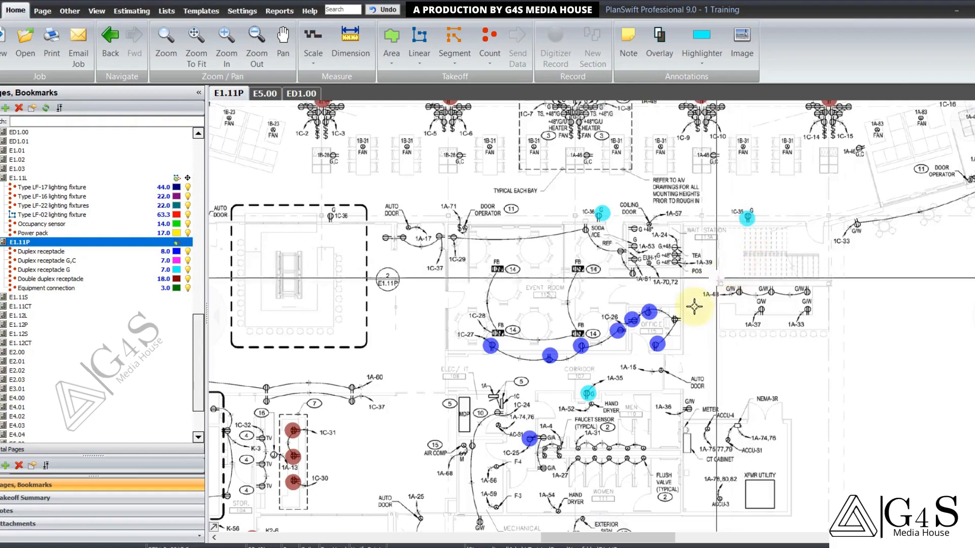
# Step: Examine the FB symbols tagged with keynote 14 in event room 112
pyautogui.moveTo(690, 317); pyautogui.dragTo(697, 277)
pyautogui.scroll(3, 505, 228)
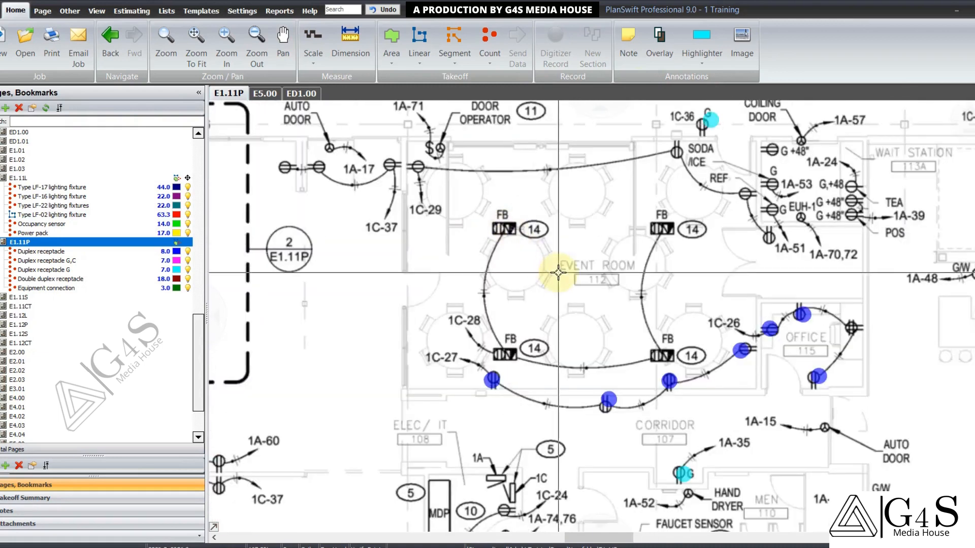
pyautogui.moveTo(558, 273); pyautogui.dragTo(518, 268)
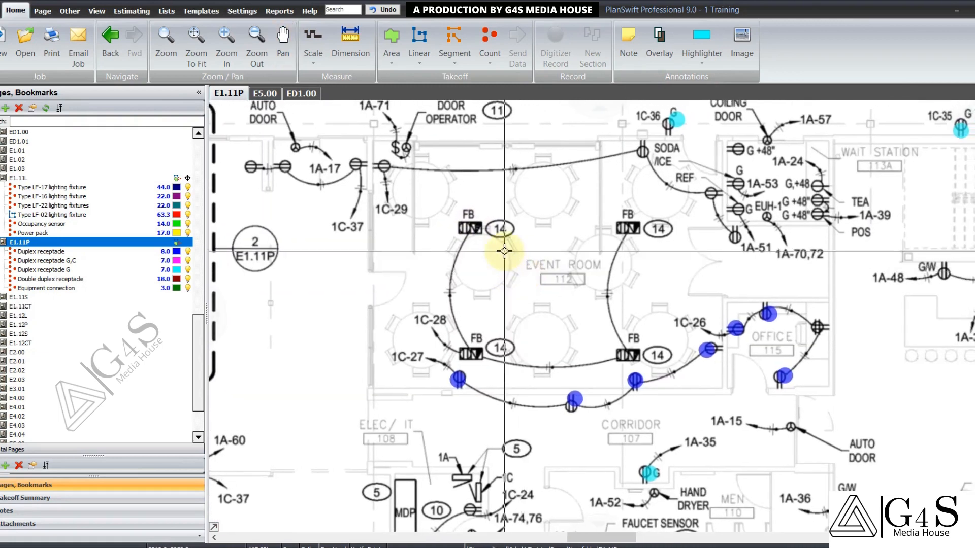
pyautogui.scroll(2, 522, 266)
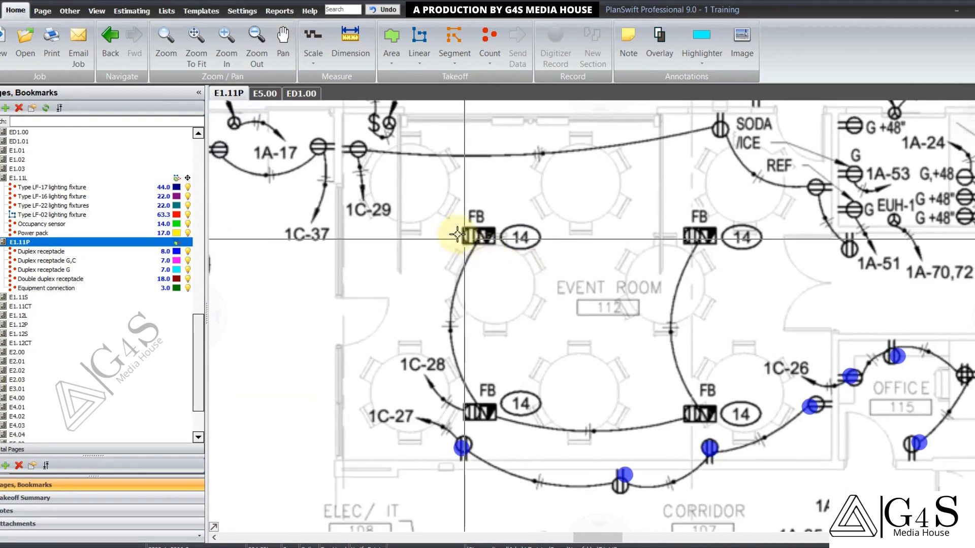
pyautogui.click(452, 205)
pyautogui.moveTo(468, 219); pyautogui.dragTo(564, 279)
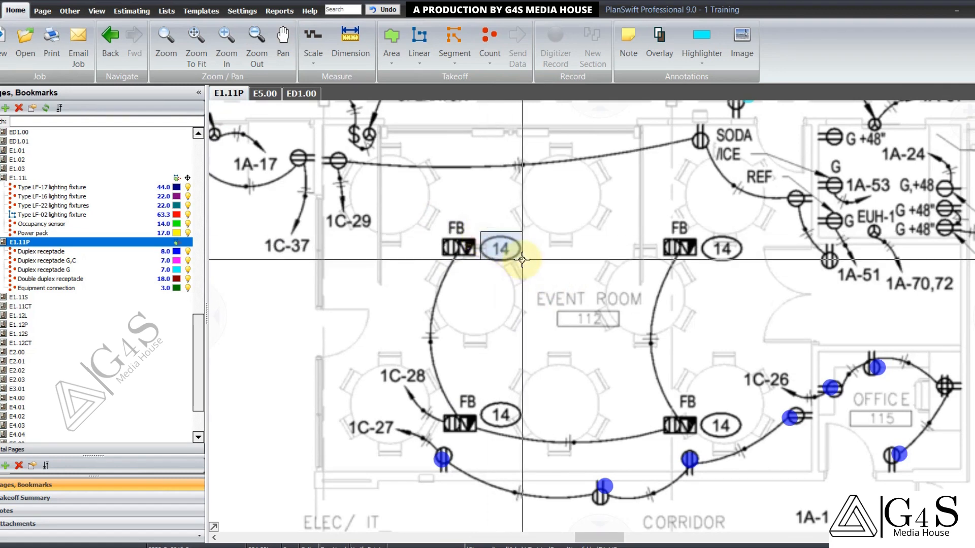
pyautogui.moveTo(521, 260); pyautogui.dragTo(522, 260)
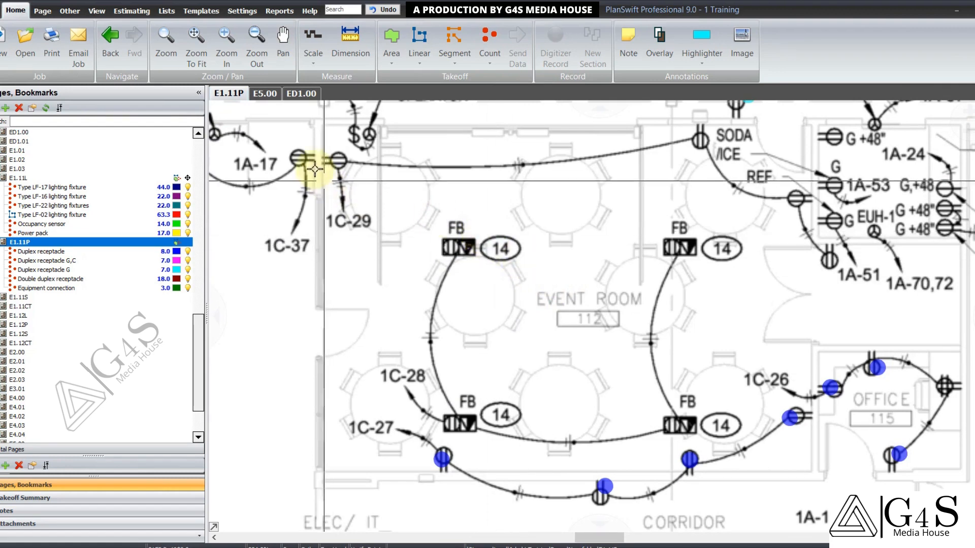
# Step: Look up the FB floor box symbol and read its description in the E5.00 material schedule
pyautogui.click(265, 95)
pyautogui.moveTo(545, 285); pyautogui.dragTo(542, 416)
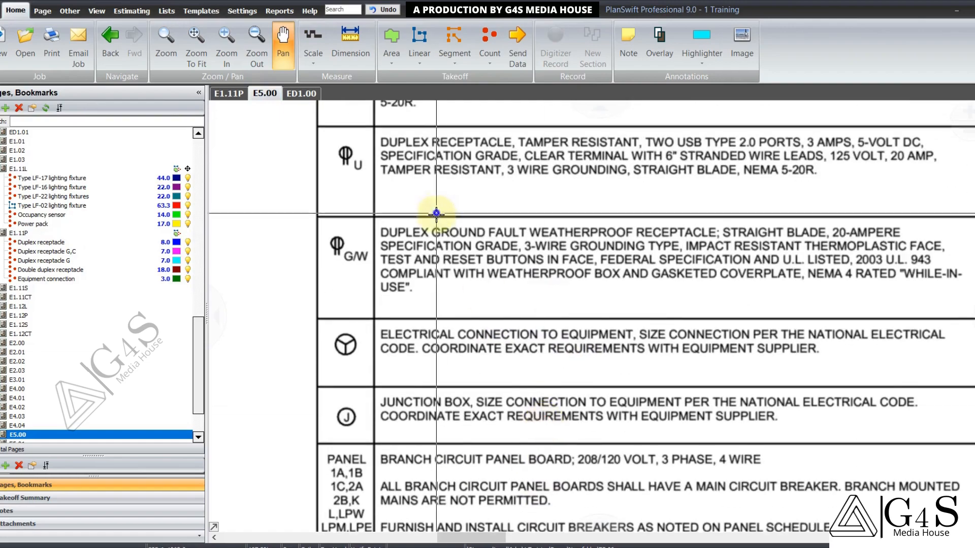
pyautogui.scroll(-5, 436, 213)
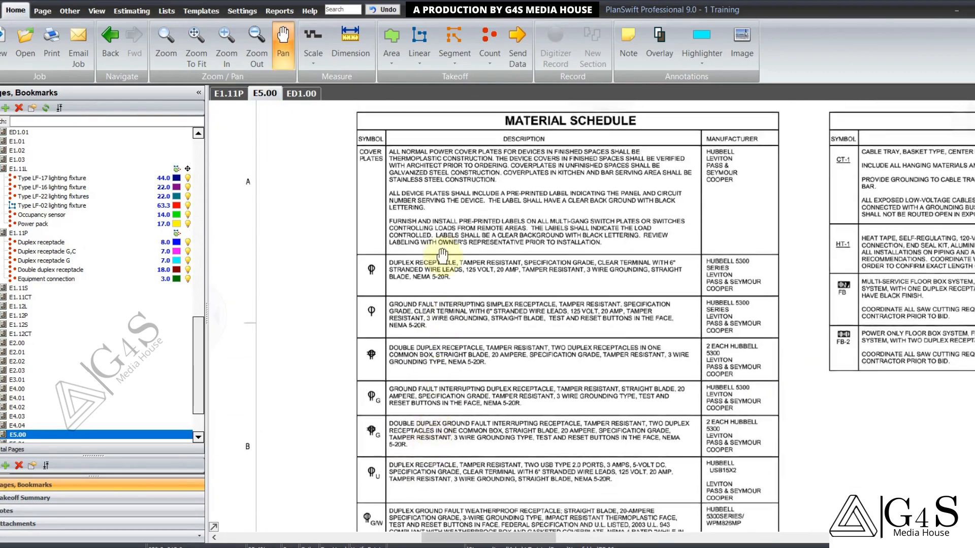
pyautogui.scroll(-10, 442, 256)
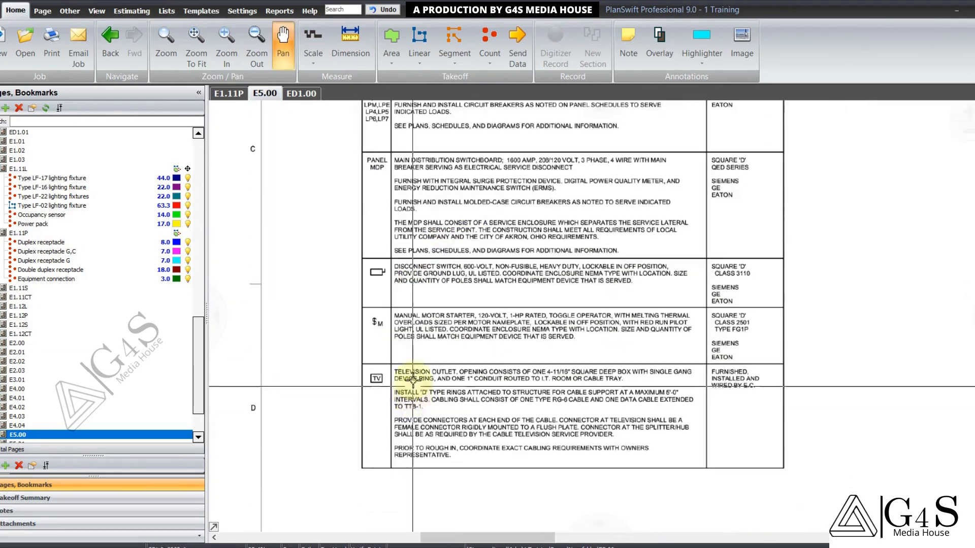
pyautogui.scroll(-5, 412, 378)
pyautogui.scroll(8, 446, 309)
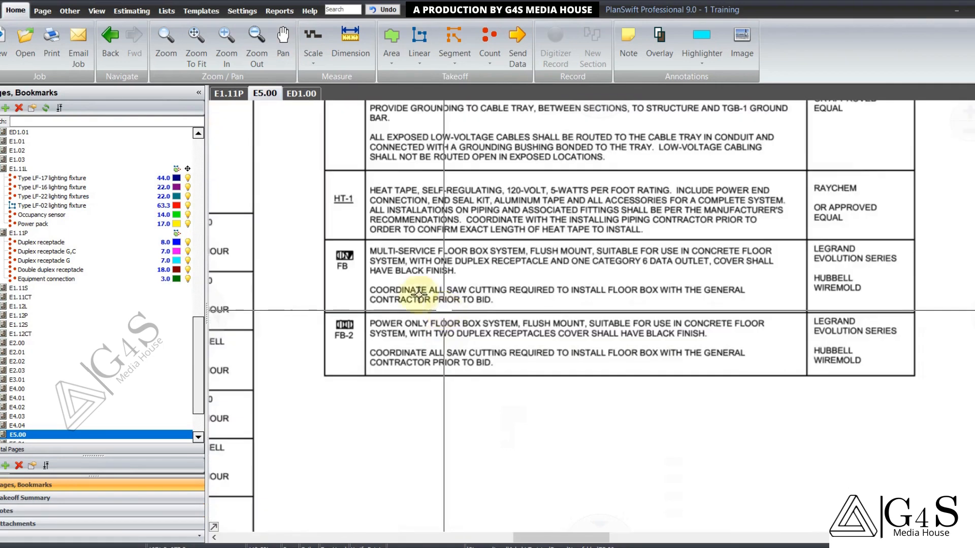
pyautogui.scroll(3, 418, 293)
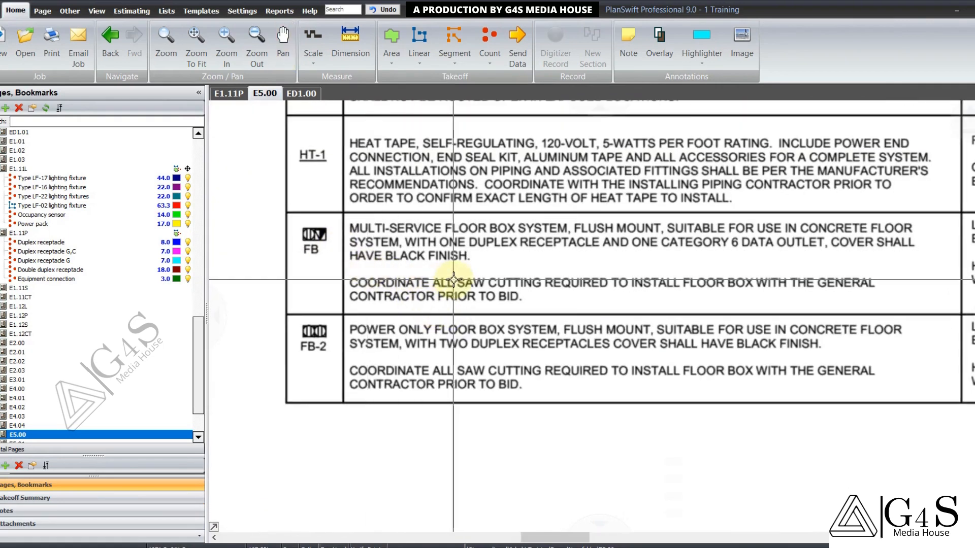
pyautogui.moveTo(461, 271); pyautogui.dragTo(451, 279)
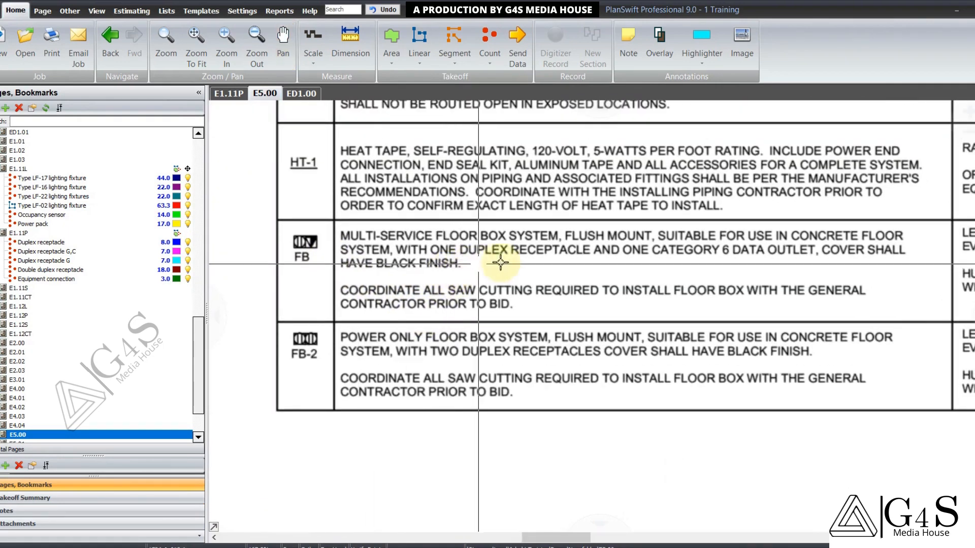
pyautogui.moveTo(531, 255); pyautogui.dragTo(515, 254)
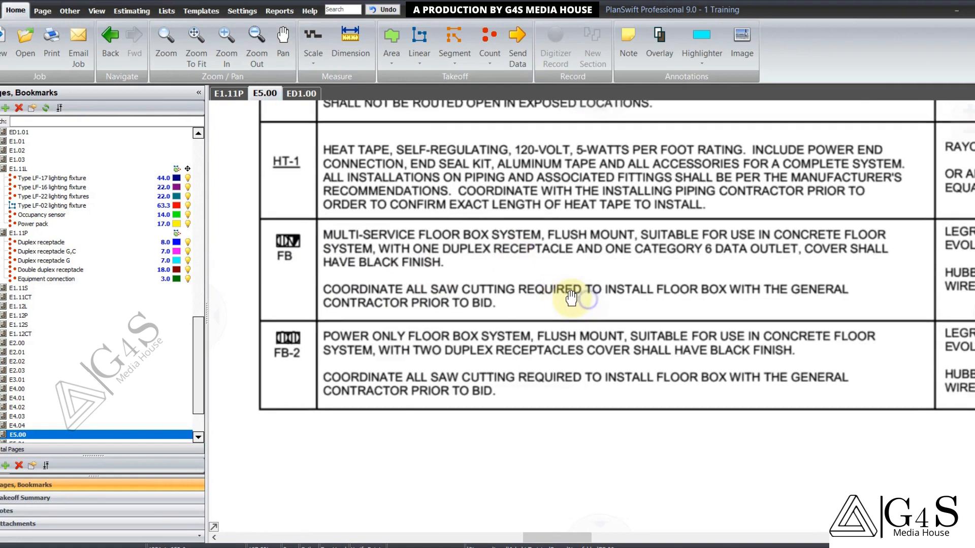
# Step: On E1.11P, create a new count named Floor box with a solid circle marker
pyautogui.click(242, 96)
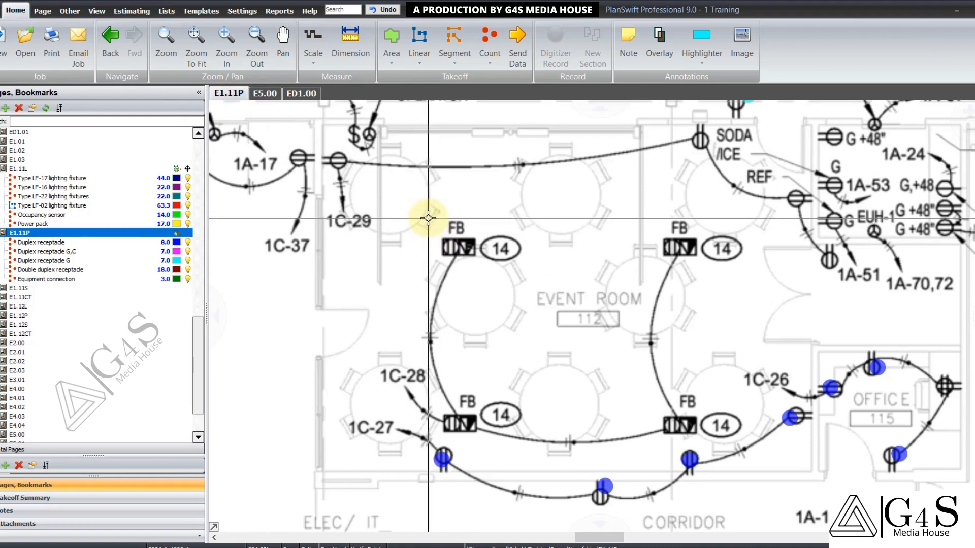
pyautogui.moveTo(428, 219)
pyautogui.mouseDown()
pyautogui.moveTo(494, 260)
pyautogui.moveTo(514, 241)
pyautogui.mouseUp()
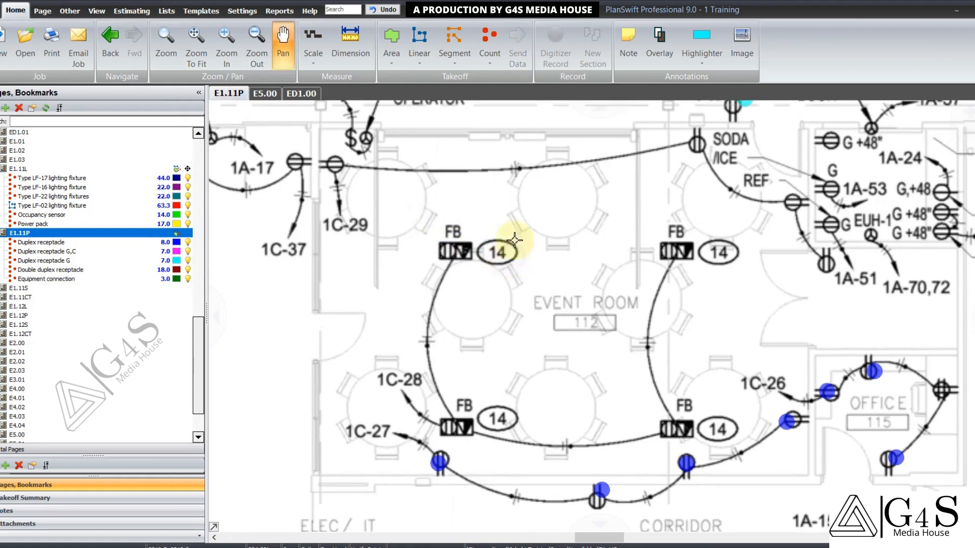
pyautogui.click(489, 37)
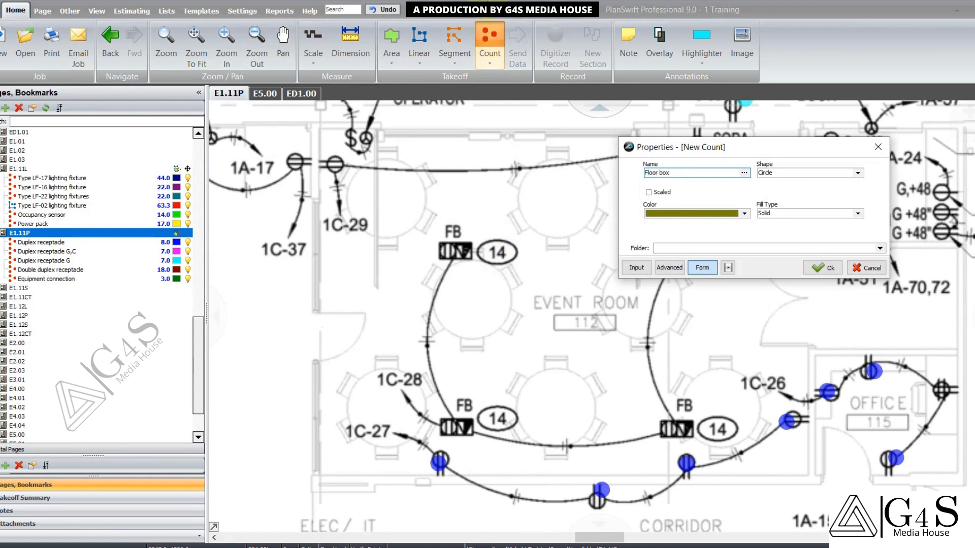
pyautogui.click(822, 268)
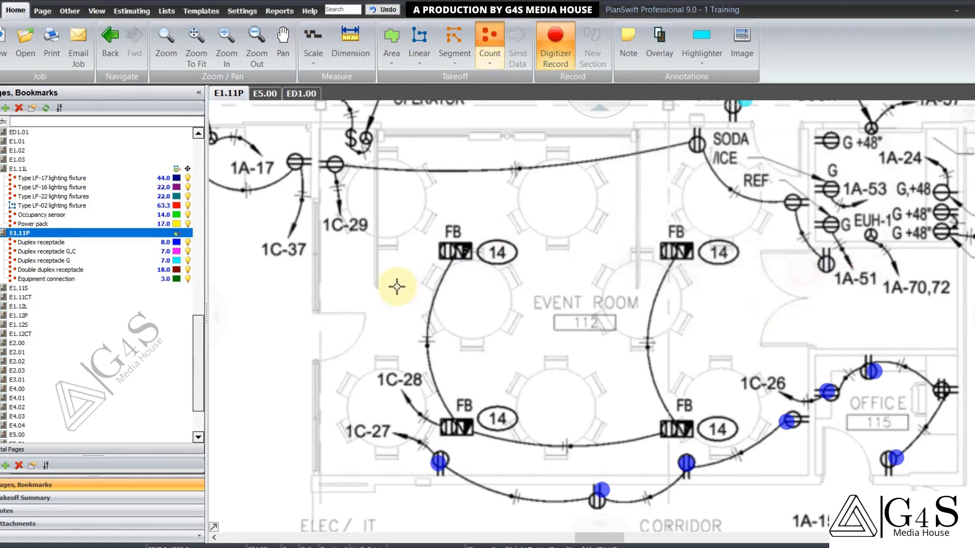
# Step: Mark the four FB floor boxes in event room 112 and end the floor box count recording
pyautogui.click(453, 247)
pyautogui.click(666, 247)
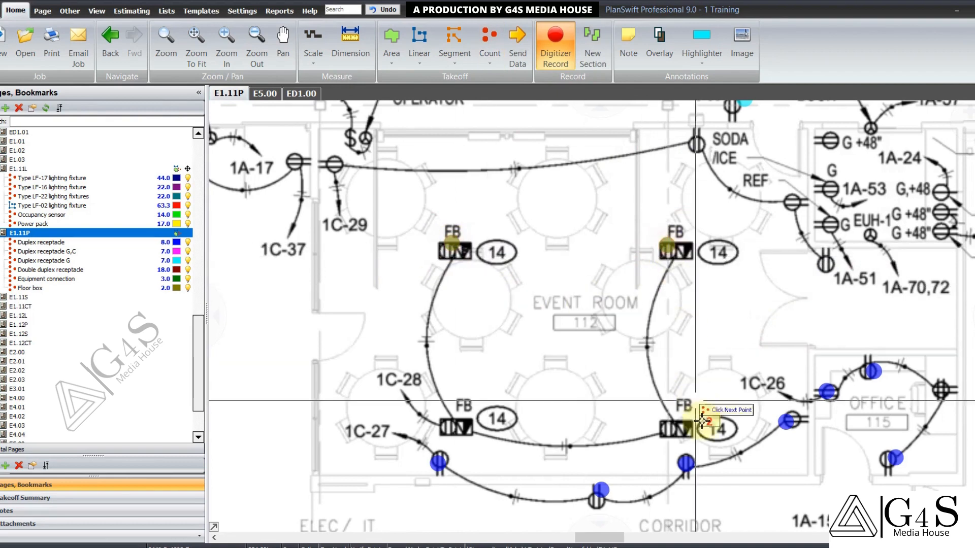
pyautogui.click(683, 428)
pyautogui.click(475, 428)
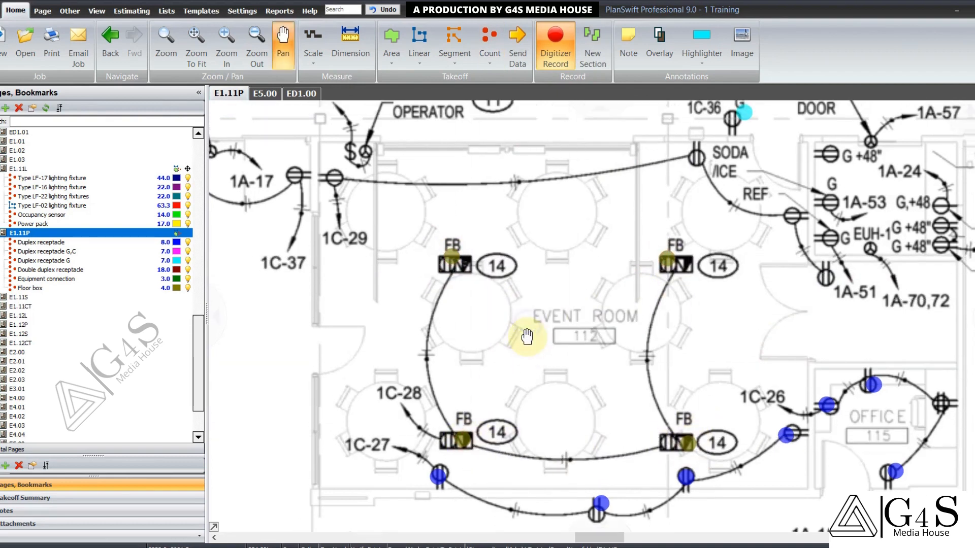
pyautogui.scroll(-3, 524, 331)
pyautogui.rightClick(545, 299)
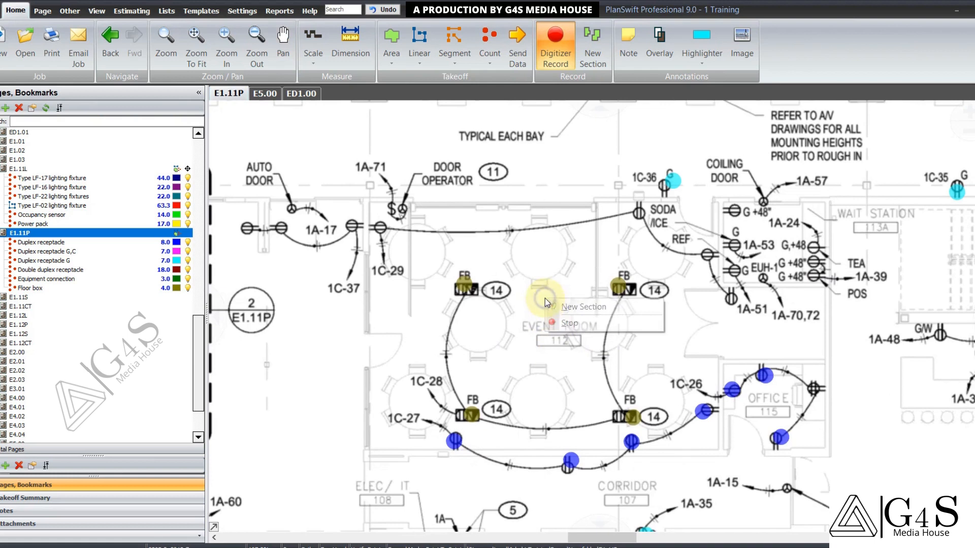
pyautogui.click(563, 323)
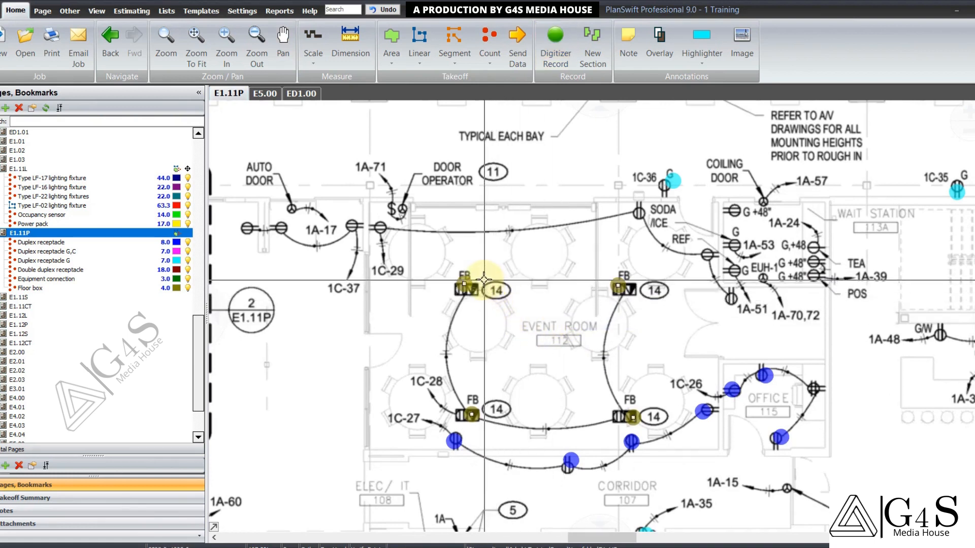
# Step: Read keynote 14 on saw cutting for floor boxes in the E1.11P keynote list
pyautogui.click(510, 295)
pyautogui.moveTo(564, 235); pyautogui.dragTo(426, 331)
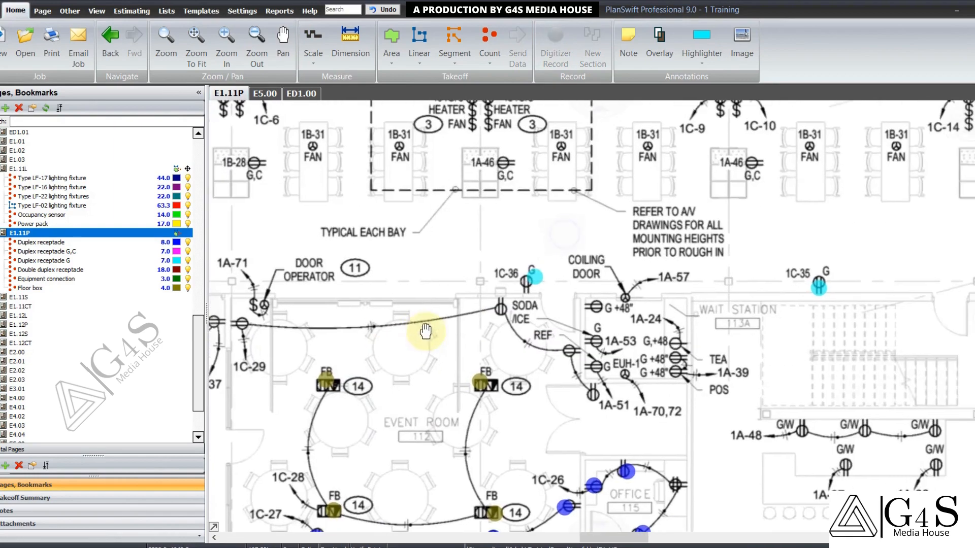
pyautogui.scroll(-3, 425, 331)
pyautogui.moveTo(751, 200); pyautogui.dragTo(333, 425)
pyautogui.moveTo(689, 257); pyautogui.dragTo(630, 328)
pyautogui.scroll(1, 614, 194)
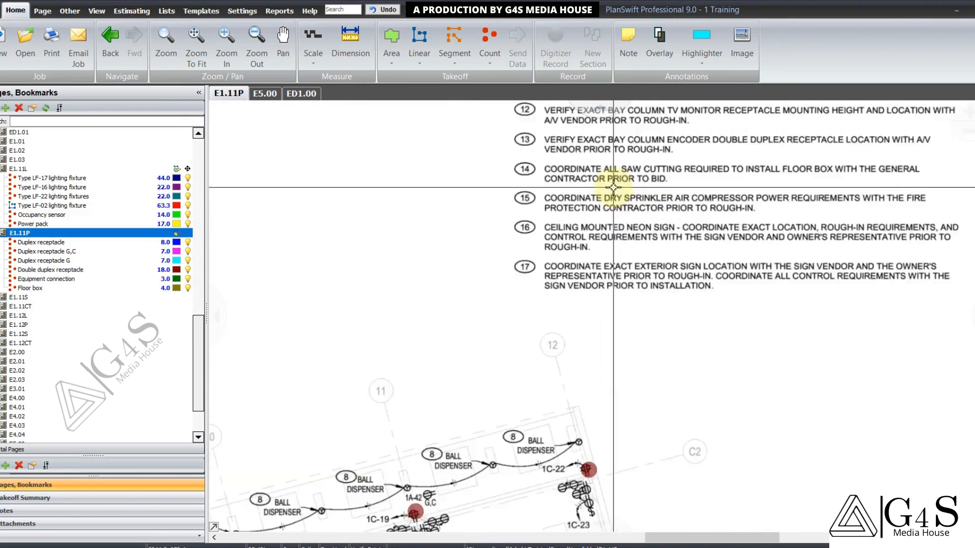
pyautogui.moveTo(619, 191); pyautogui.dragTo(485, 259)
pyautogui.scroll(1, 501, 230)
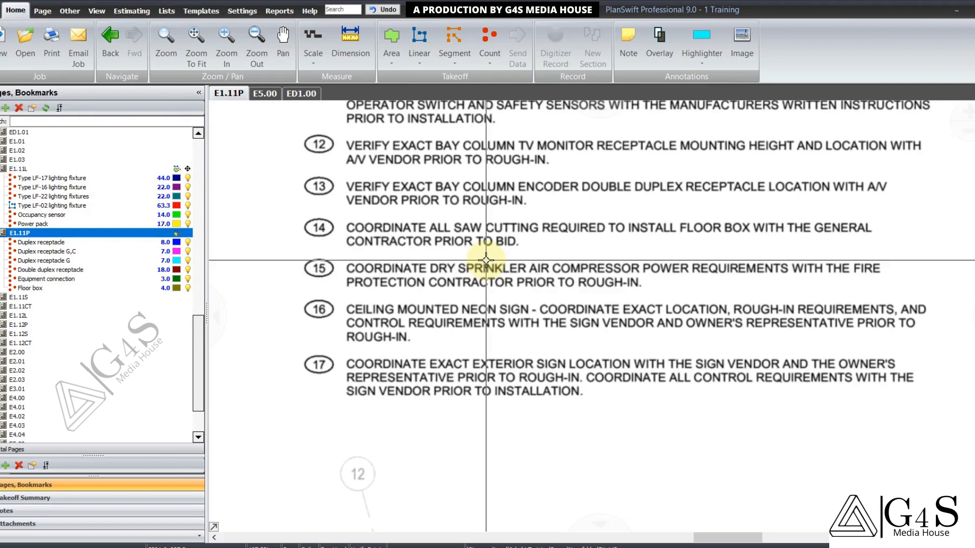
# Step: Return to event room 112 and review the counted floor boxes tagged with keynote 14
pyautogui.moveTo(422, 392); pyautogui.dragTo(779, 202)
pyautogui.scroll(-3, 707, 254)
pyautogui.moveTo(431, 466); pyautogui.dragTo(578, 273)
pyautogui.moveTo(499, 368); pyautogui.dragTo(681, 262)
pyautogui.scroll(3, 609, 300)
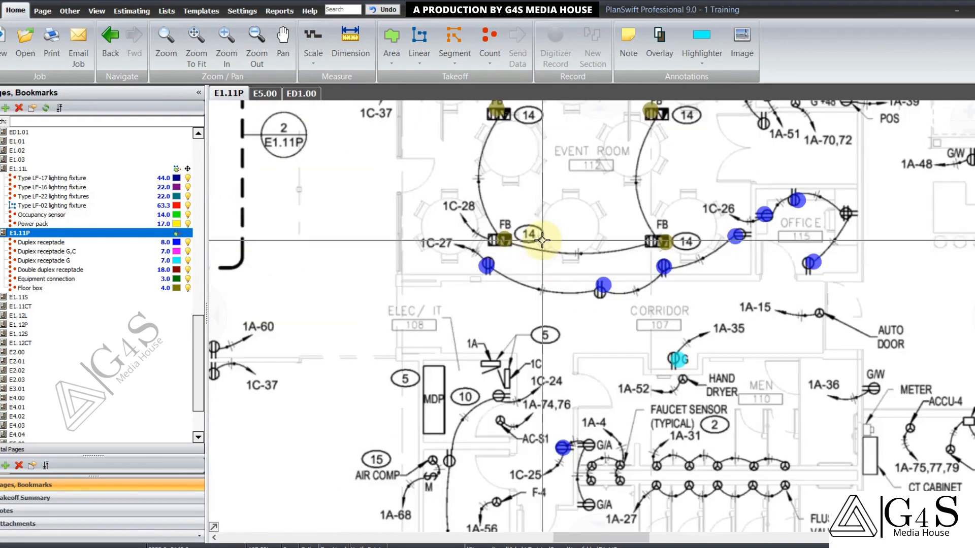
pyautogui.moveTo(543, 241); pyautogui.dragTo(536, 320)
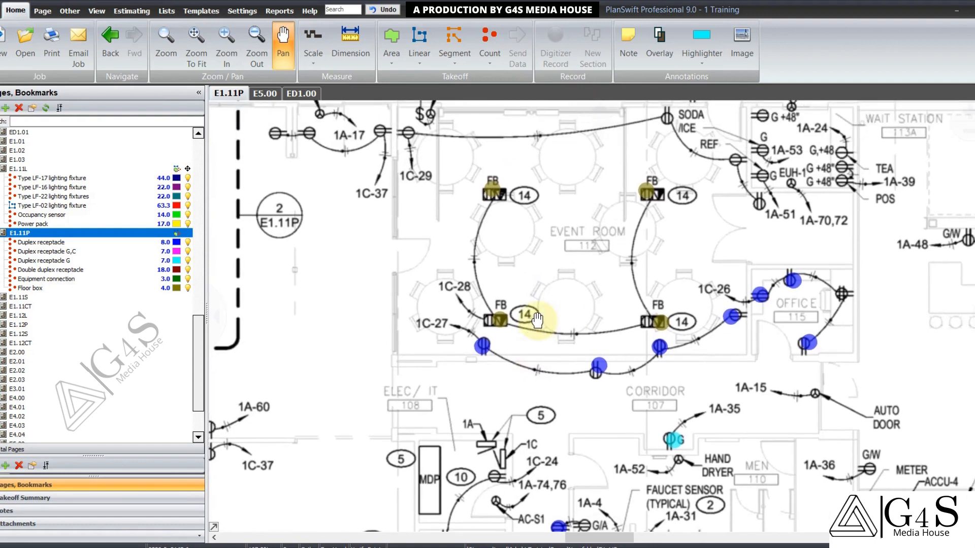
pyautogui.moveTo(537, 320); pyautogui.dragTo(535, 339)
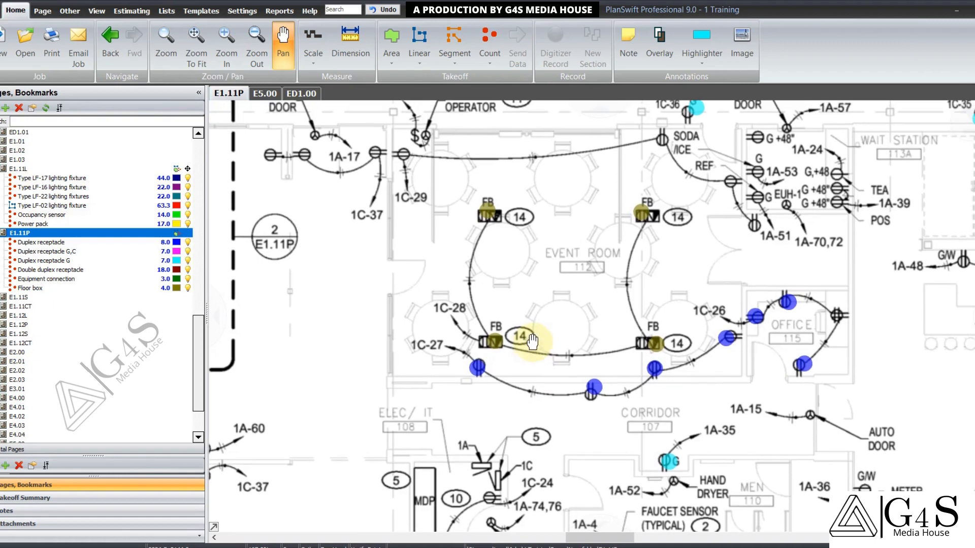
pyautogui.moveTo(551, 207); pyautogui.dragTo(535, 257)
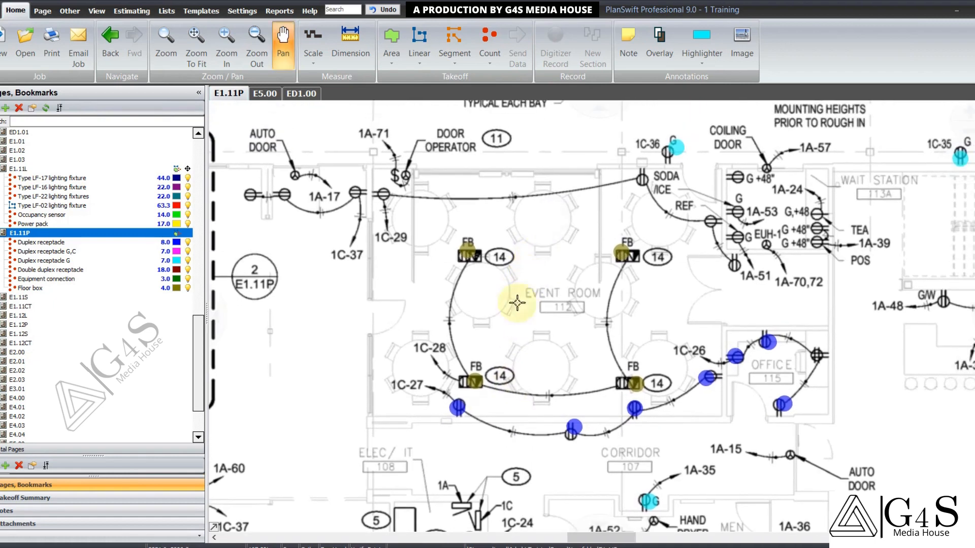
# Step: Examine the air compressor connection and the adjacent M-tagged switch symbol on circuit 1A-68 by mechanical room 109
pyautogui.moveTo(518, 364)
pyautogui.mouseDown()
pyautogui.moveTo(529, 357)
pyautogui.moveTo(549, 367)
pyautogui.mouseUp()
pyautogui.moveTo(418, 502)
pyautogui.mouseDown()
pyautogui.moveTo(442, 392)
pyautogui.moveTo(466, 158)
pyautogui.mouseUp()
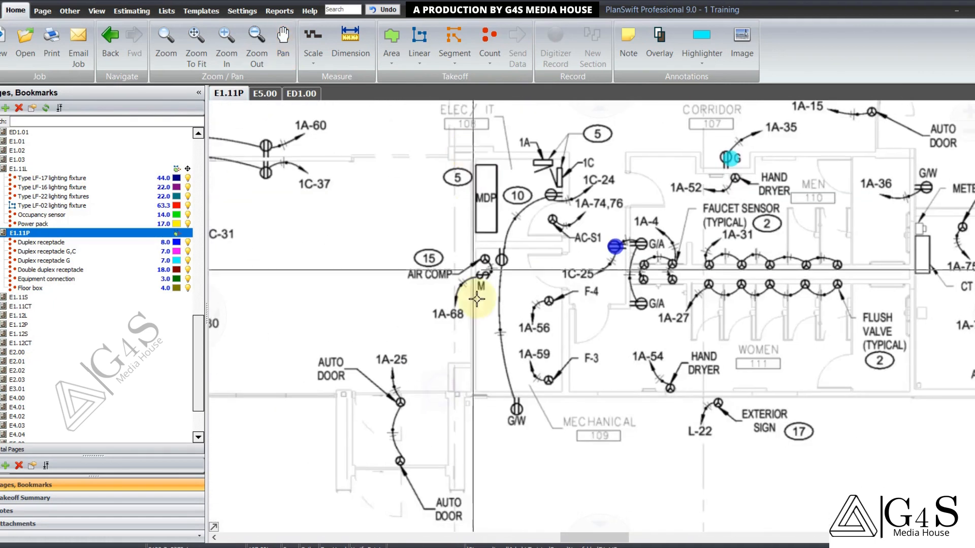
pyautogui.moveTo(476, 299); pyautogui.dragTo(474, 279)
pyautogui.scroll(2, 475, 266)
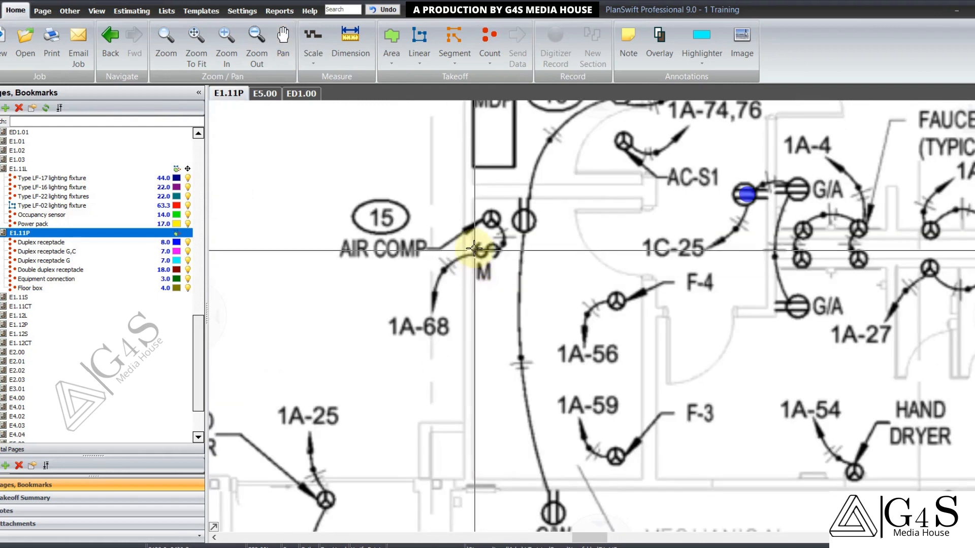
pyautogui.moveTo(474, 241); pyautogui.dragTo(506, 284)
pyautogui.moveTo(446, 279); pyautogui.dragTo(446, 286)
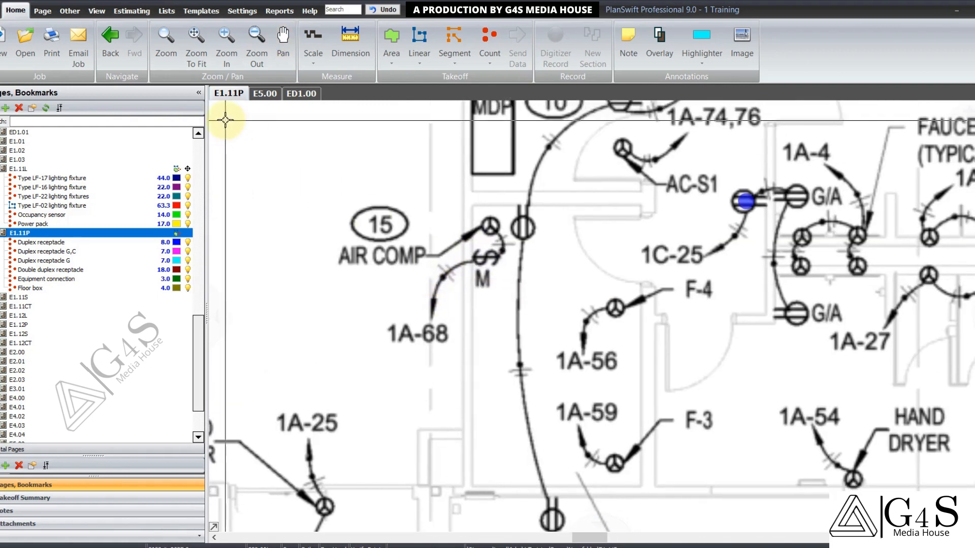
# Step: Look up the $M manual motor starter entry in the E5.00 material schedule
pyautogui.click(264, 94)
pyautogui.scroll(-3, 523, 209)
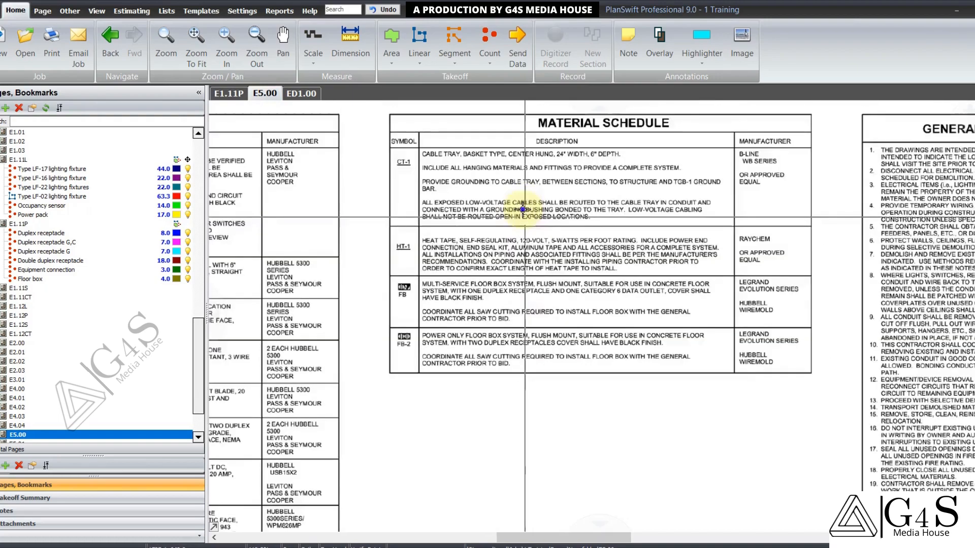
pyautogui.moveTo(523, 209)
pyautogui.mouseDown()
pyautogui.moveTo(792, 233)
pyautogui.moveTo(872, 218)
pyautogui.mouseUp()
pyautogui.moveTo(486, 422)
pyautogui.mouseDown()
pyautogui.moveTo(531, 363)
pyautogui.moveTo(547, 192)
pyautogui.mouseUp()
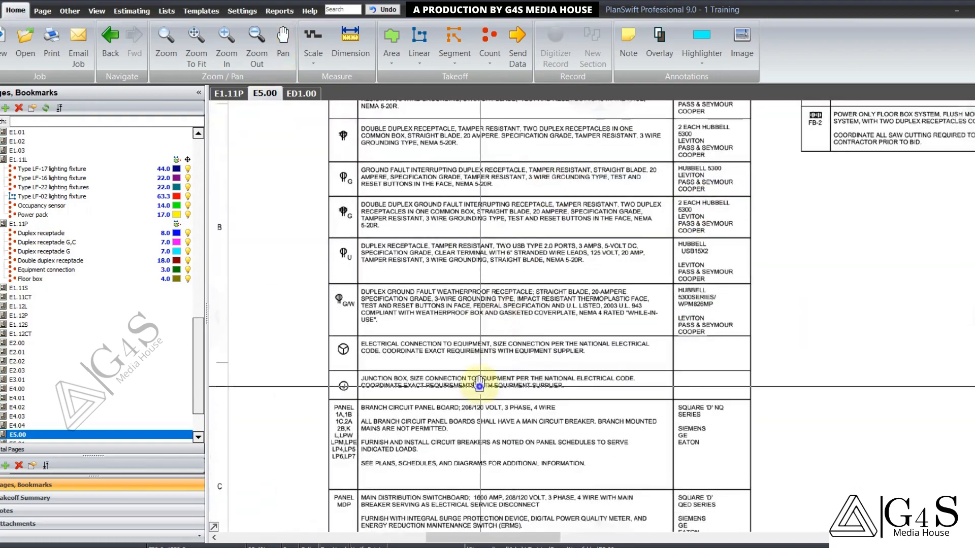
pyautogui.moveTo(479, 384); pyautogui.dragTo(486, 290)
pyautogui.moveTo(451, 382)
pyautogui.mouseDown()
pyautogui.moveTo(449, 274)
pyautogui.moveTo(429, 261)
pyautogui.moveTo(429, 242)
pyautogui.mouseUp()
pyautogui.scroll(3, 405, 329)
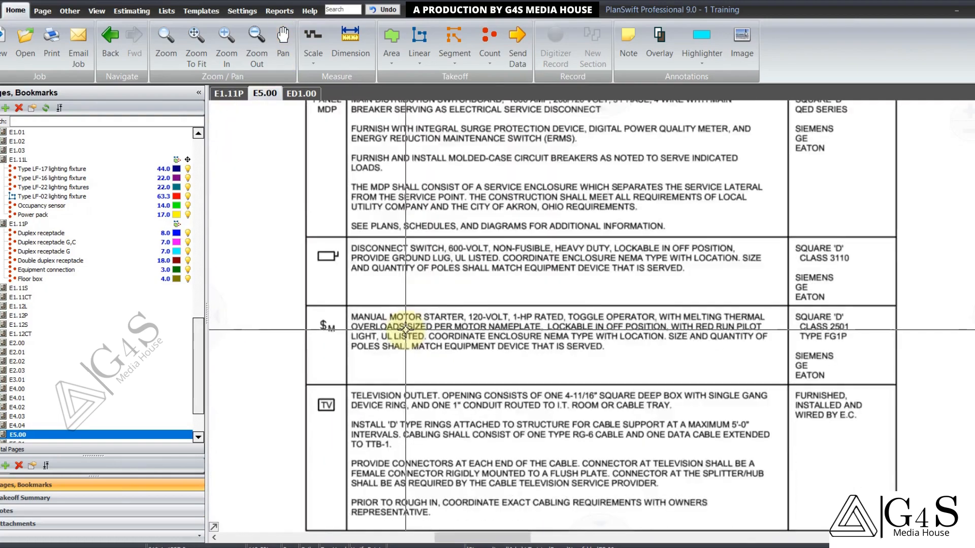
# Step: Create a count named Manual morot starter on E1.11P and mark the M-tagged switch beside the air compressor connection
pyautogui.scroll(2, 405, 330)
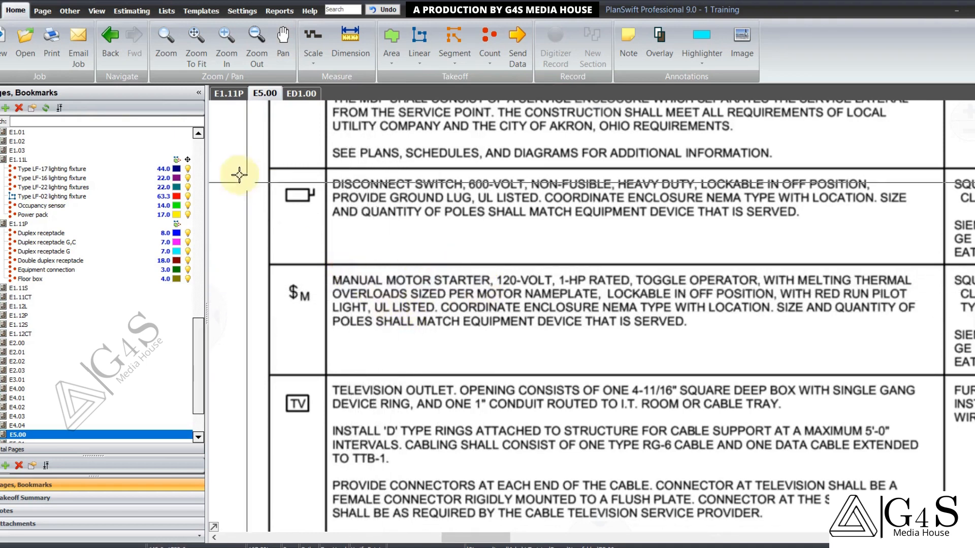
pyautogui.click(227, 93)
pyautogui.scroll(2, 497, 355)
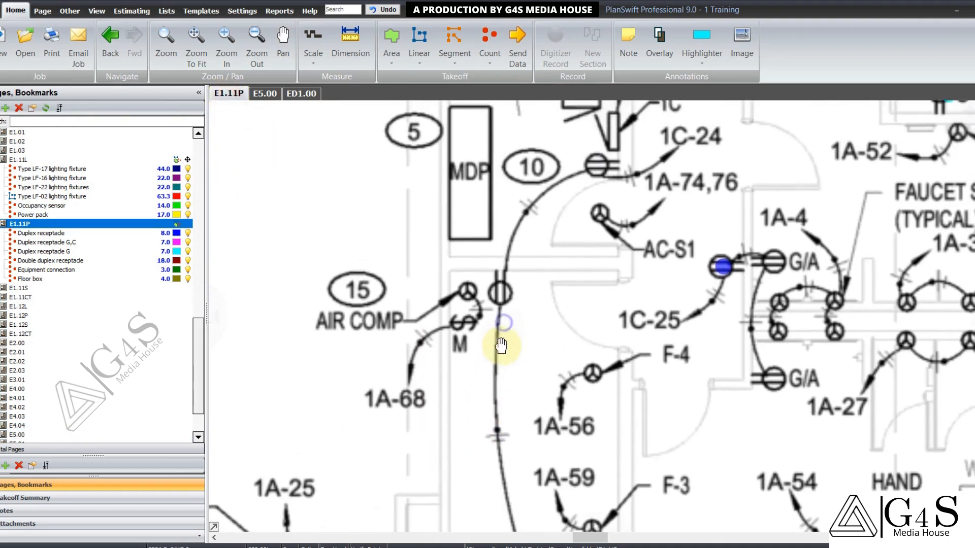
pyautogui.click(491, 38)
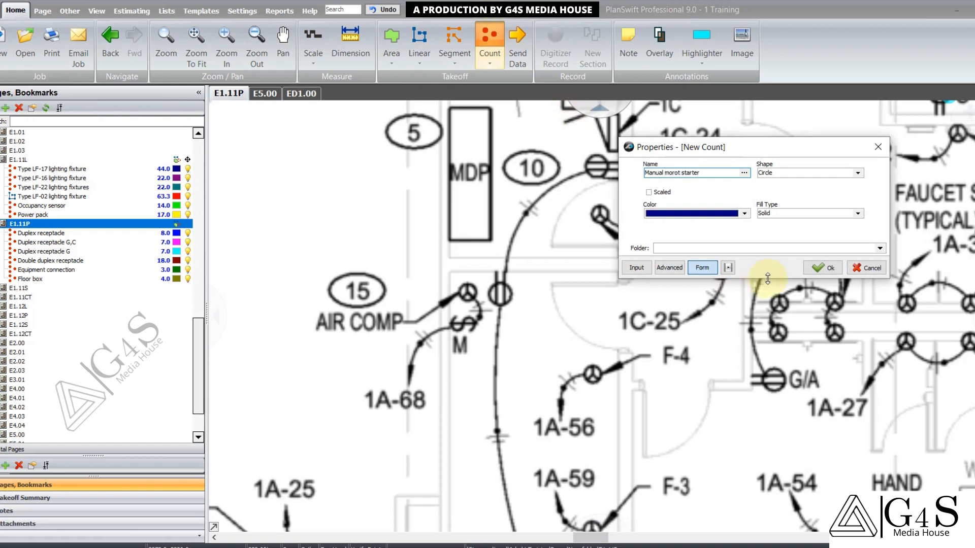
pyautogui.click(821, 268)
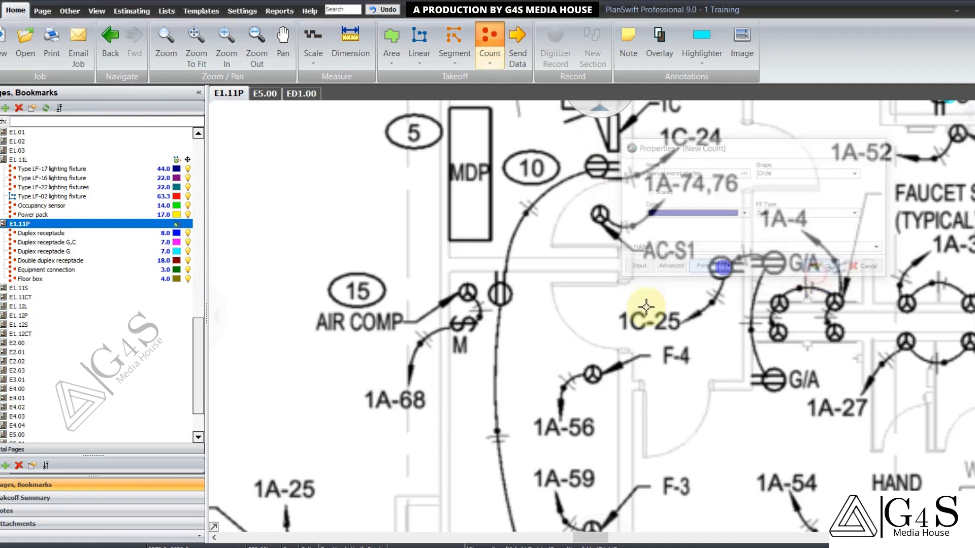
pyautogui.click(462, 326)
# Step: Look for further M-tagged manual motor starters from event room 112 across the ball dispenser bays to maintenance room 114
pyautogui.scroll(3, 570, 365)
pyautogui.scroll(-3, 569, 364)
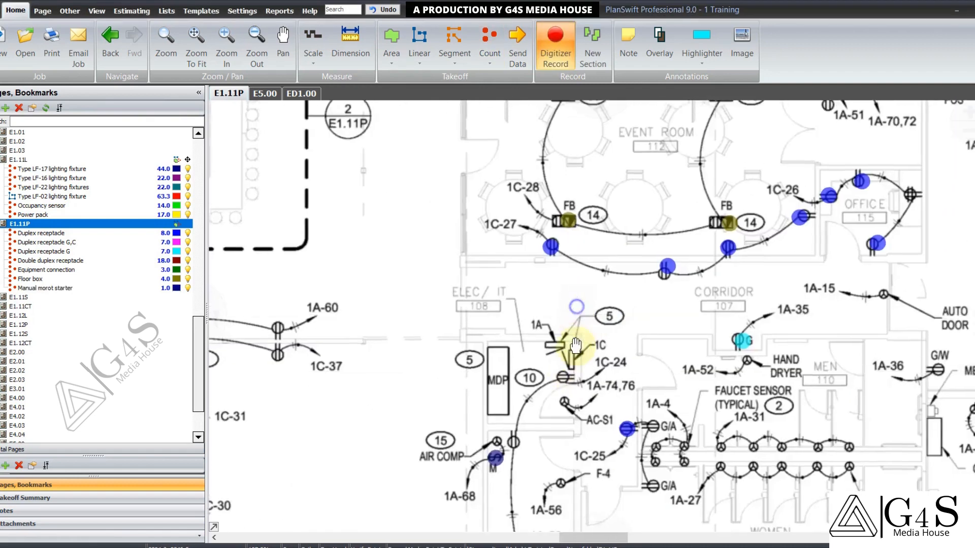
pyautogui.moveTo(578, 310); pyautogui.dragTo(514, 224)
pyautogui.moveTo(634, 457); pyautogui.dragTo(483, 341)
pyautogui.moveTo(724, 306); pyautogui.dragTo(560, 466)
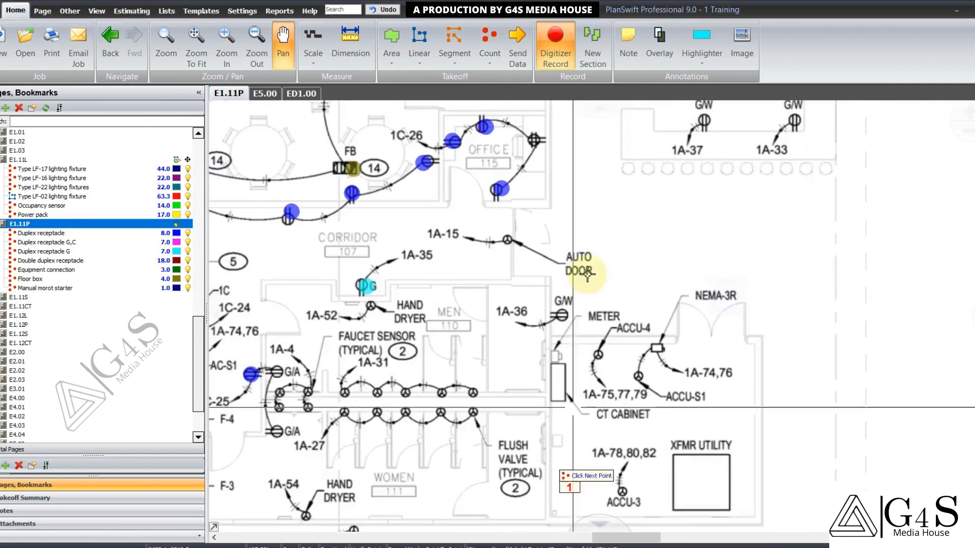
pyautogui.moveTo(595, 184); pyautogui.dragTo(546, 457)
pyautogui.moveTo(522, 285); pyautogui.dragTo(629, 388)
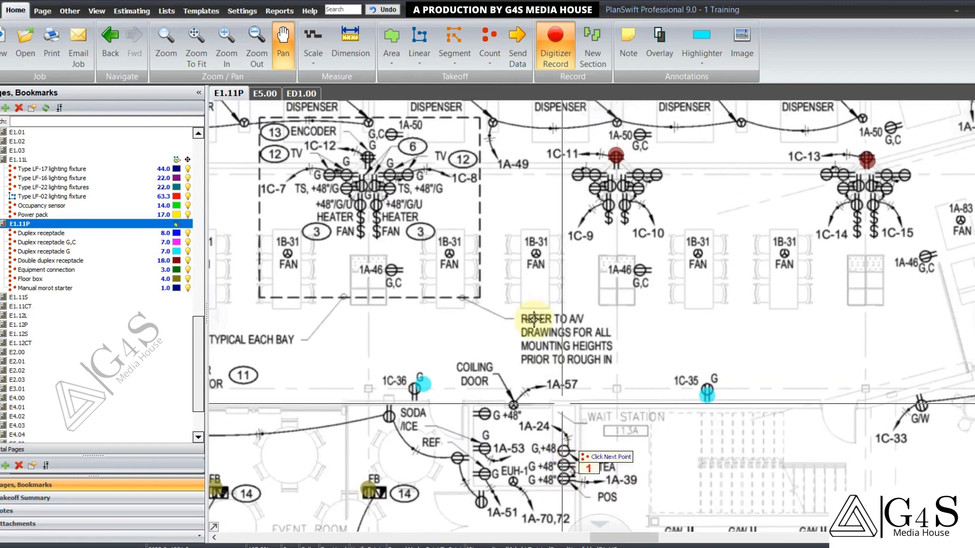
pyautogui.moveTo(581, 260); pyautogui.dragTo(533, 358)
pyautogui.moveTo(563, 319); pyautogui.dragTo(751, 335)
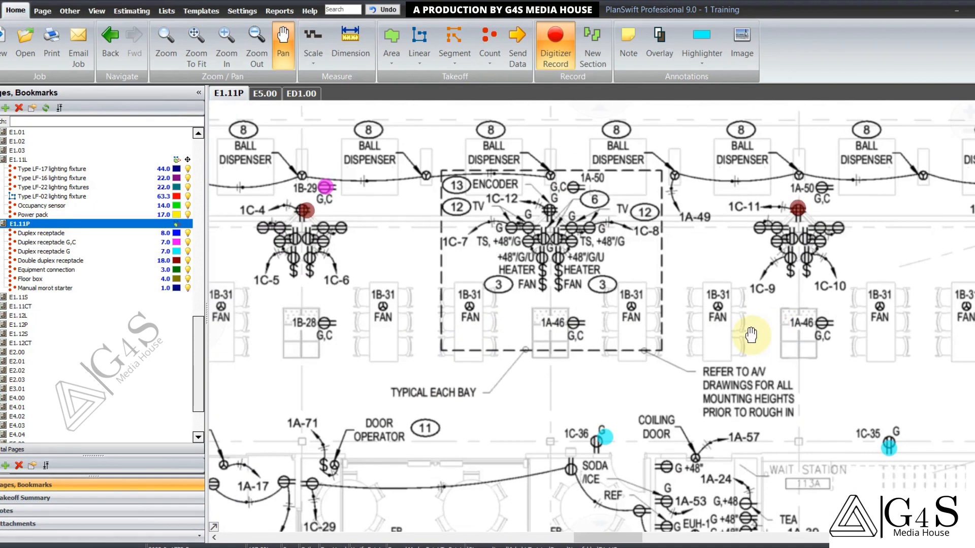
pyautogui.moveTo(505, 350); pyautogui.dragTo(970, 307)
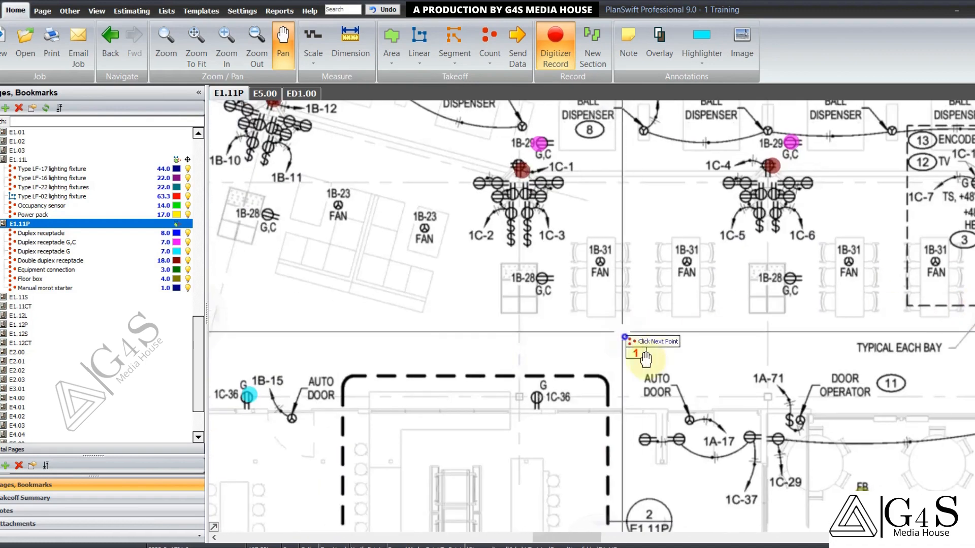
pyautogui.moveTo(624, 337); pyautogui.dragTo(757, 428)
pyautogui.moveTo(528, 363); pyautogui.dragTo(680, 421)
pyautogui.moveTo(500, 367); pyautogui.dragTo(626, 428)
pyautogui.moveTo(384, 481); pyautogui.dragTo(638, 333)
pyautogui.moveTo(587, 433); pyautogui.dragTo(706, 433)
pyautogui.moveTo(638, 334); pyautogui.dragTo(744, 462)
pyautogui.moveTo(674, 308); pyautogui.dragTo(675, 343)
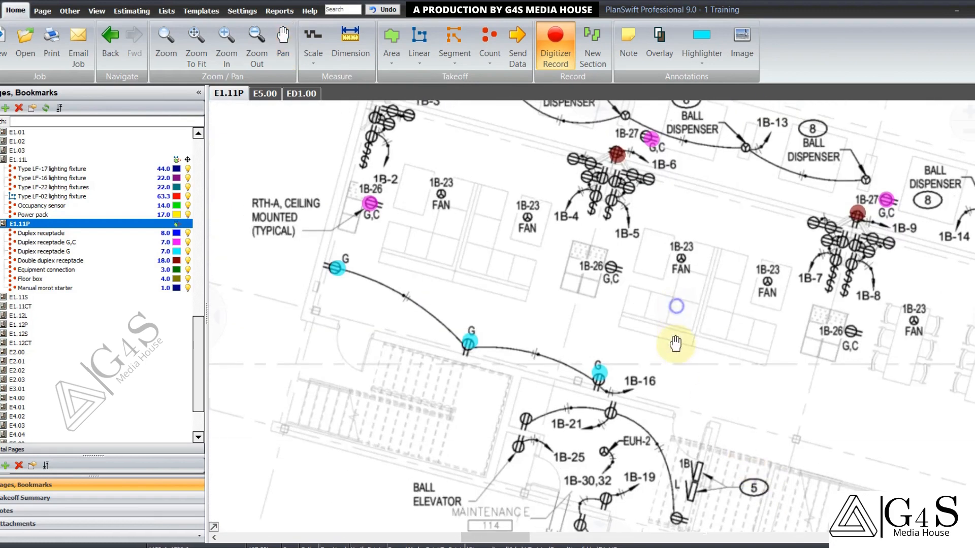
# Step: Check the remaining bays up to circuit 1C-22 and the door operators for manual motor starter symbols, returning to mechanical room 109
pyautogui.moveTo(542, 346); pyautogui.dragTo(491, 348)
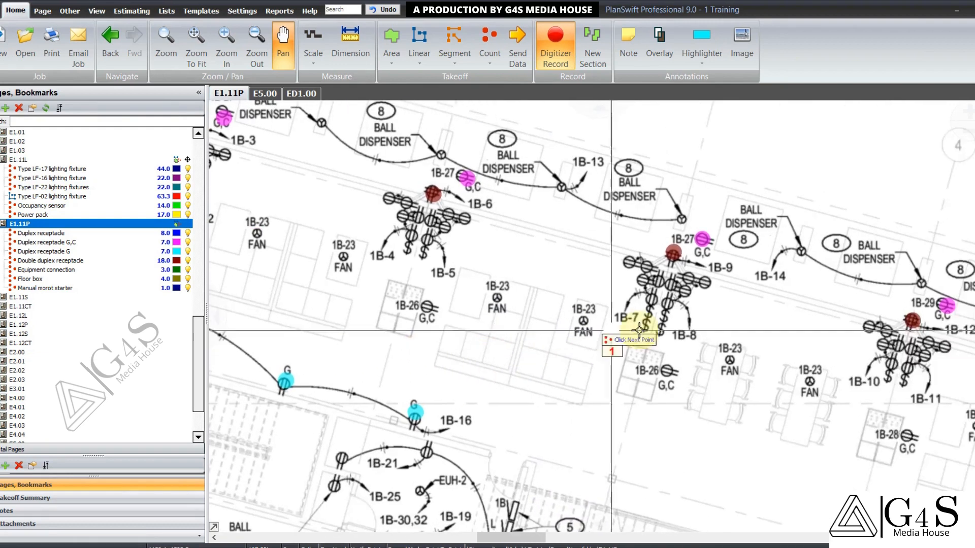
pyautogui.moveTo(639, 330); pyautogui.dragTo(633, 343)
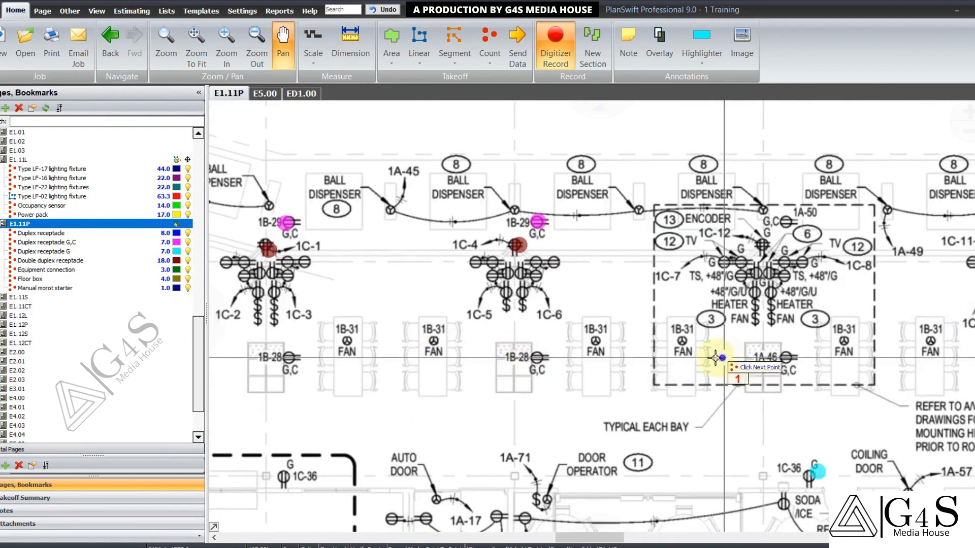
pyautogui.moveTo(716, 358); pyautogui.dragTo(506, 342)
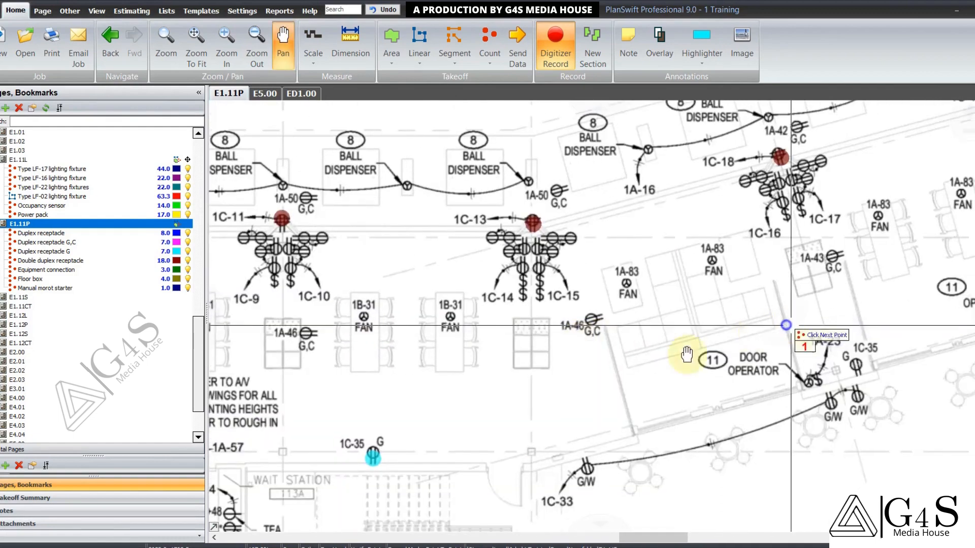
pyautogui.moveTo(686, 354); pyautogui.dragTo(523, 350)
pyautogui.moveTo(680, 333); pyautogui.dragTo(514, 391)
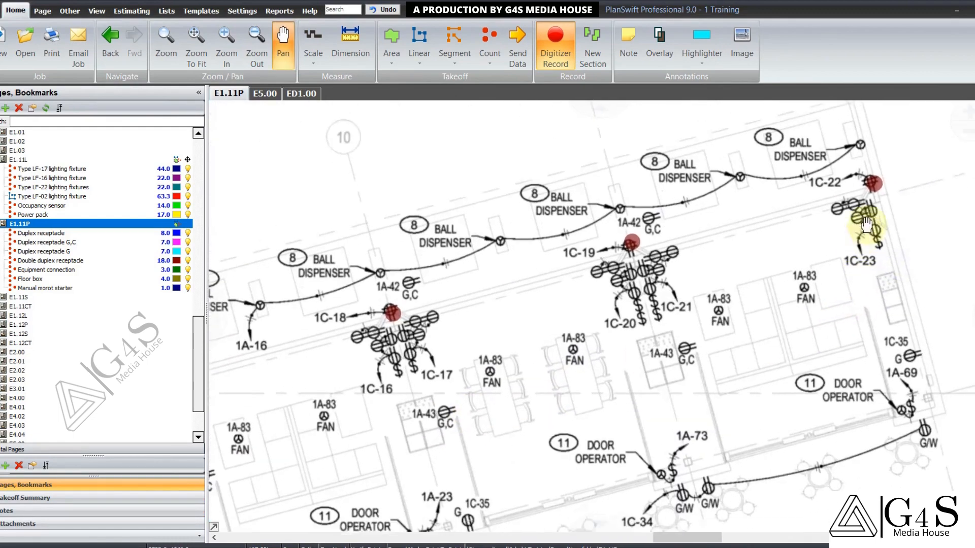
pyautogui.moveTo(786, 302); pyautogui.dragTo(797, 217)
pyautogui.moveTo(720, 333); pyautogui.dragTo(778, 201)
pyautogui.moveTo(821, 183); pyautogui.dragTo(833, 178)
pyautogui.moveTo(593, 363); pyautogui.dragTo(783, 278)
pyautogui.moveTo(594, 309); pyautogui.dragTo(703, 228)
pyautogui.moveTo(613, 363)
pyautogui.mouseDown()
pyautogui.moveTo(640, 334)
pyautogui.moveTo(638, 320)
pyautogui.moveTo(741, 247)
pyautogui.mouseUp()
pyautogui.moveTo(583, 349)
pyautogui.mouseDown()
pyautogui.moveTo(716, 341)
pyautogui.moveTo(676, 359)
pyautogui.mouseUp()
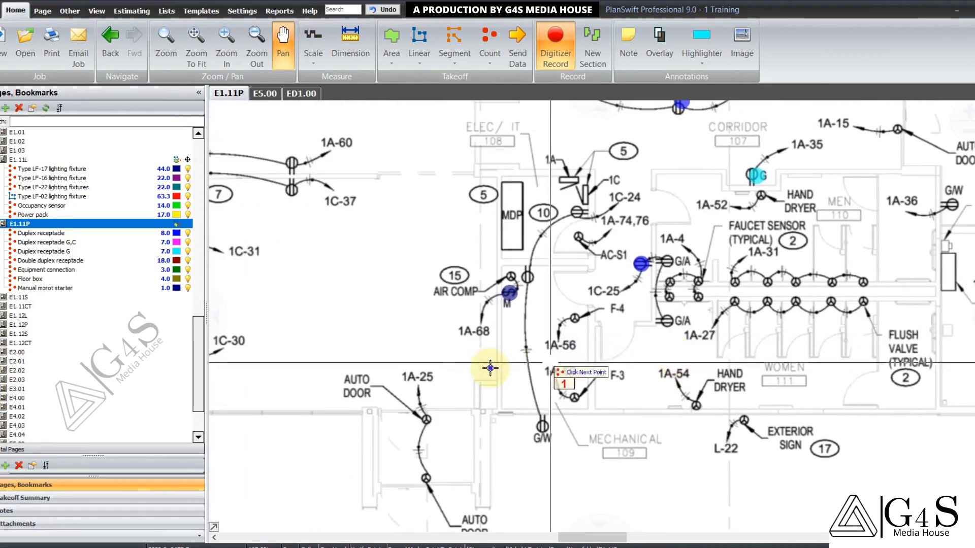
# Step: Check restrooms 110 and 111, corridor 107 and the outdoor ACCU yard for manual motor starters, and end the count
pyautogui.moveTo(490, 368); pyautogui.dragTo(741, 353)
pyautogui.moveTo(631, 365)
pyautogui.mouseDown()
pyautogui.moveTo(670, 333)
pyautogui.moveTo(743, 307)
pyautogui.mouseUp()
pyautogui.moveTo(583, 414)
pyautogui.mouseDown()
pyautogui.moveTo(618, 359)
pyautogui.moveTo(700, 315)
pyautogui.moveTo(836, 283)
pyautogui.moveTo(454, 403)
pyautogui.mouseUp()
pyautogui.moveTo(857, 290); pyautogui.dragTo(561, 408)
pyautogui.moveTo(731, 359)
pyautogui.mouseDown()
pyautogui.moveTo(627, 398)
pyautogui.moveTo(490, 403)
pyautogui.mouseUp()
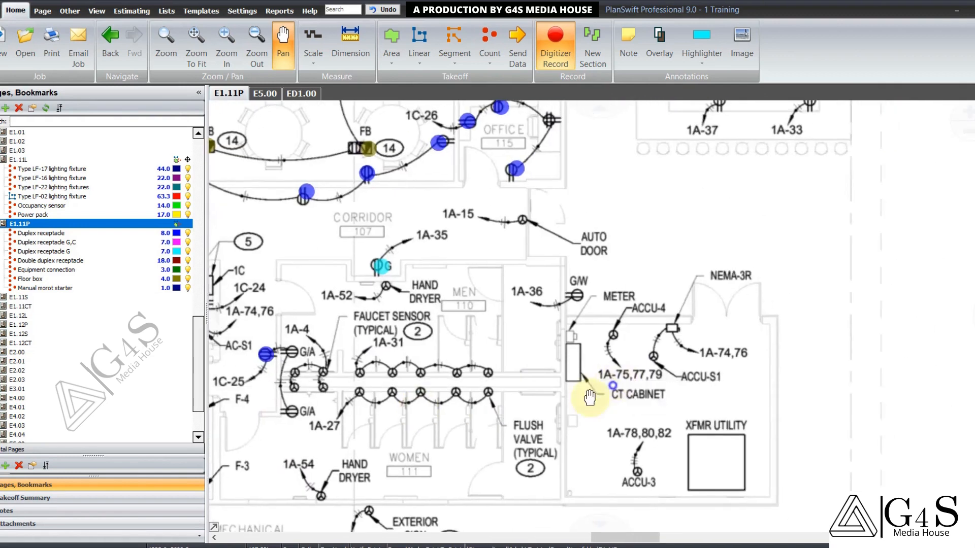
pyautogui.moveTo(590, 398); pyautogui.dragTo(559, 415)
pyautogui.moveTo(584, 216); pyautogui.dragTo(611, 332)
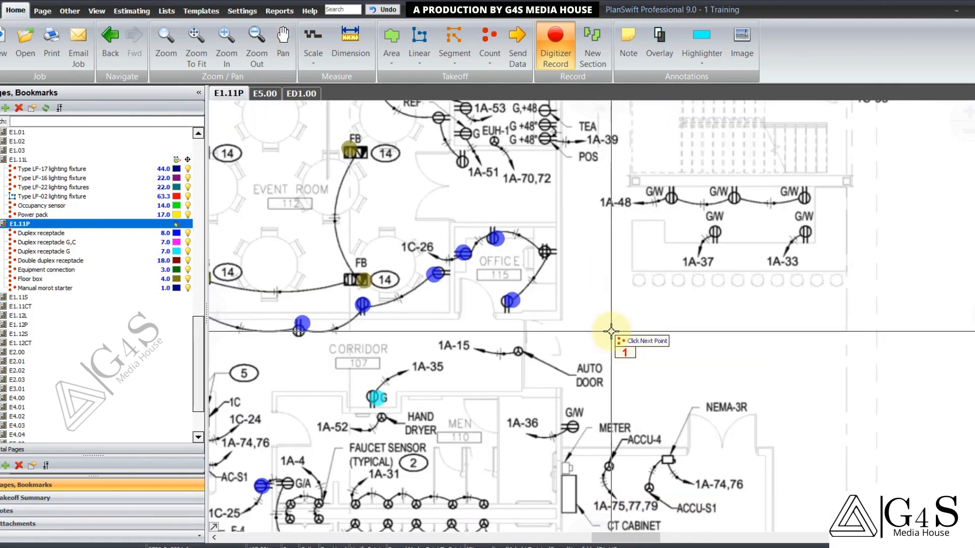
pyautogui.scroll(-2, 611, 331)
pyautogui.moveTo(612, 299)
pyautogui.mouseDown()
pyautogui.moveTo(633, 352)
pyautogui.moveTo(626, 246)
pyautogui.moveTo(596, 306)
pyautogui.moveTo(536, 252)
pyautogui.mouseUp()
pyautogui.moveTo(594, 364)
pyautogui.mouseDown()
pyautogui.moveTo(630, 311)
pyautogui.moveTo(631, 327)
pyautogui.moveTo(617, 310)
pyautogui.mouseUp()
pyautogui.rightClick(544, 271)
pyautogui.click(581, 300)
# Step: Examine the NEMA-3R disconnect symbol on circuit 1A-74,76 near ACCU-S1 and compare it with the starter by the air compressor
pyautogui.scroll(1, 637, 307)
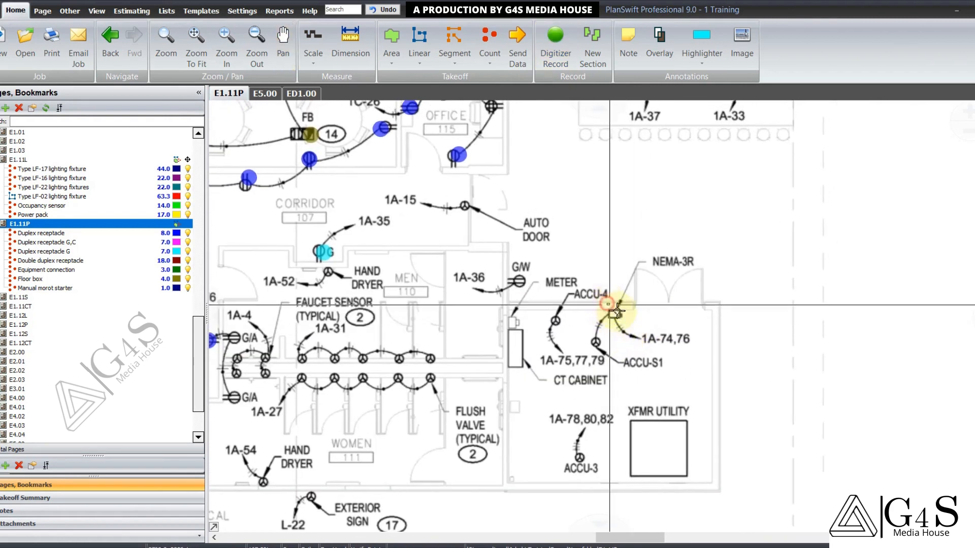
pyautogui.moveTo(661, 290)
pyautogui.mouseDown()
pyautogui.moveTo(663, 305)
pyautogui.moveTo(868, 263)
pyautogui.mouseUp()
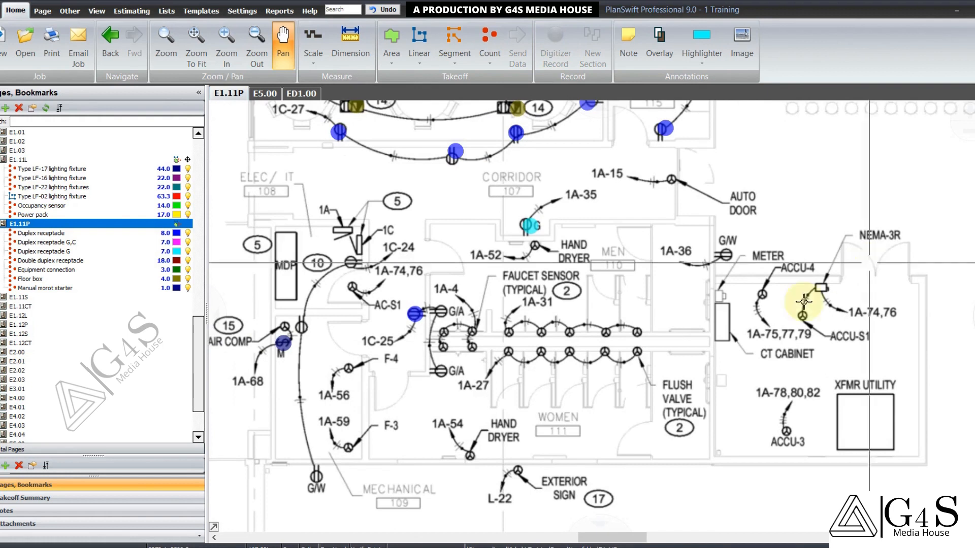
pyautogui.moveTo(672, 366); pyautogui.dragTo(675, 376)
pyautogui.moveTo(674, 334); pyautogui.dragTo(684, 378)
pyautogui.moveTo(634, 266); pyautogui.dragTo(637, 287)
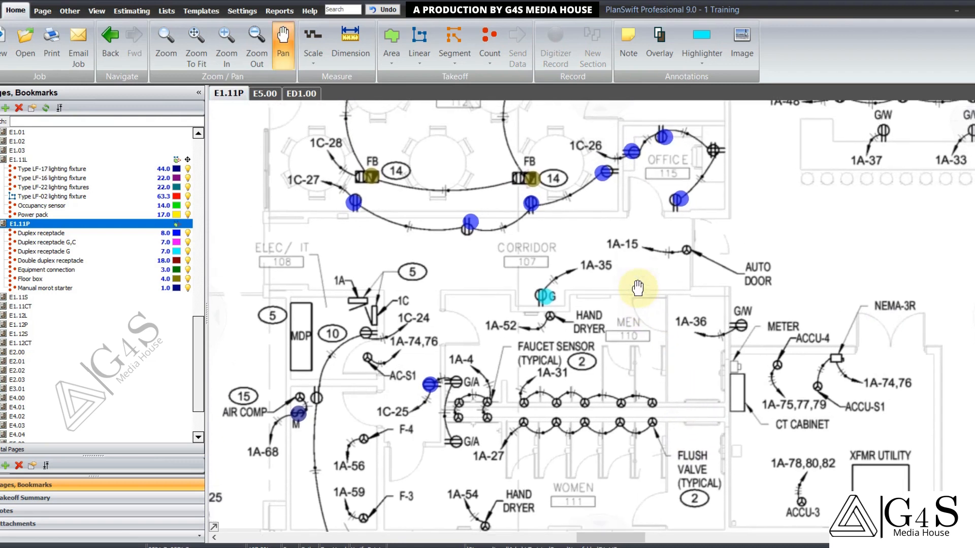
pyautogui.moveTo(582, 363); pyautogui.dragTo(643, 301)
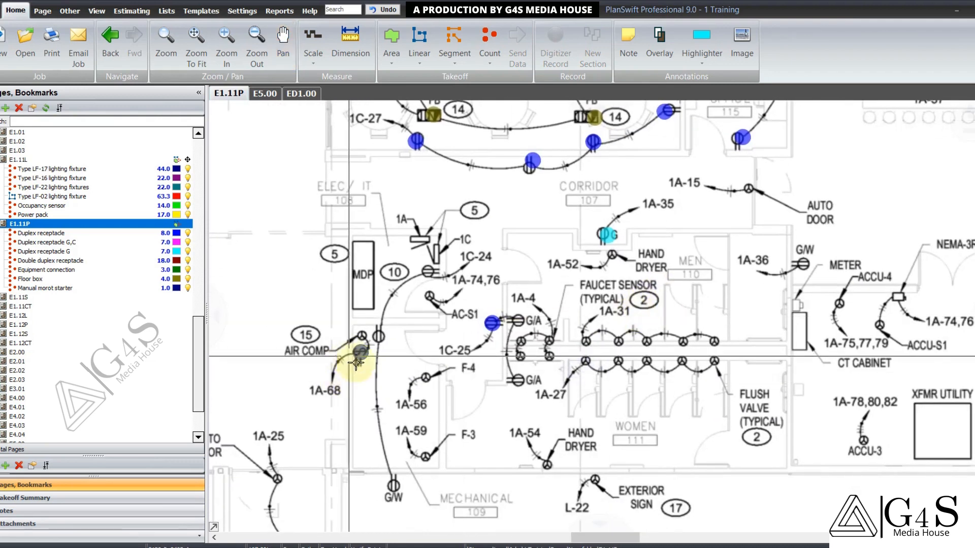
pyautogui.moveTo(804, 317); pyautogui.dragTo(586, 341)
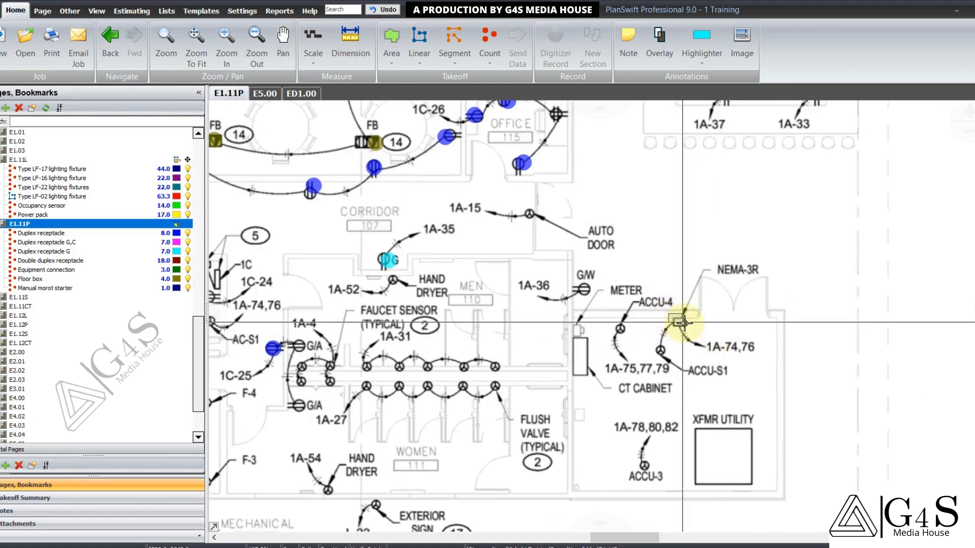
# Step: Examine the F-3 and F-4 connections and the 1A, 1C and MDP panels in and around Elec/IT room 108
pyautogui.moveTo(378, 439)
pyautogui.mouseDown()
pyautogui.moveTo(405, 396)
pyautogui.moveTo(430, 403)
pyautogui.moveTo(477, 355)
pyautogui.moveTo(554, 350)
pyautogui.mouseUp()
pyautogui.moveTo(457, 418); pyautogui.dragTo(507, 356)
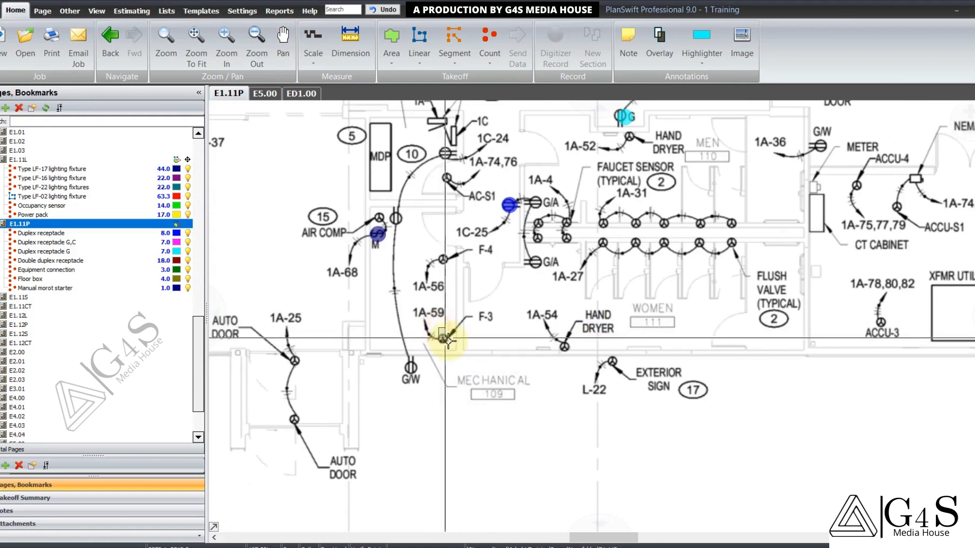
pyautogui.moveTo(457, 285); pyautogui.dragTo(488, 389)
pyautogui.moveTo(464, 303); pyautogui.dragTo(472, 355)
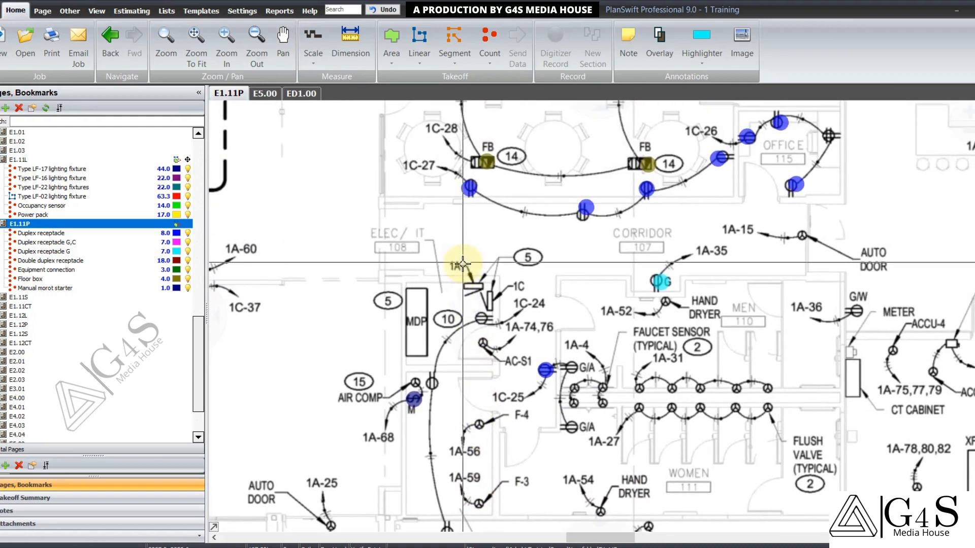
pyautogui.scroll(-1, 409, 260)
pyautogui.moveTo(378, 277); pyautogui.dragTo(644, 320)
pyautogui.moveTo(529, 359)
pyautogui.mouseDown()
pyautogui.moveTo(539, 315)
pyautogui.moveTo(413, 320)
pyautogui.mouseUp()
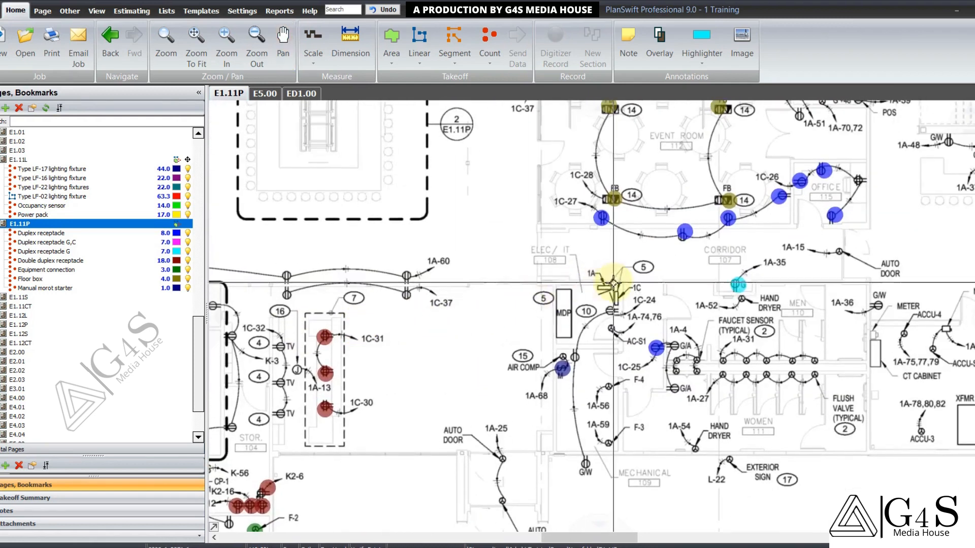
pyautogui.scroll(1, 608, 291)
pyautogui.moveTo(651, 342)
pyautogui.mouseDown()
pyautogui.moveTo(524, 245)
pyautogui.moveTo(514, 266)
pyautogui.mouseUp()
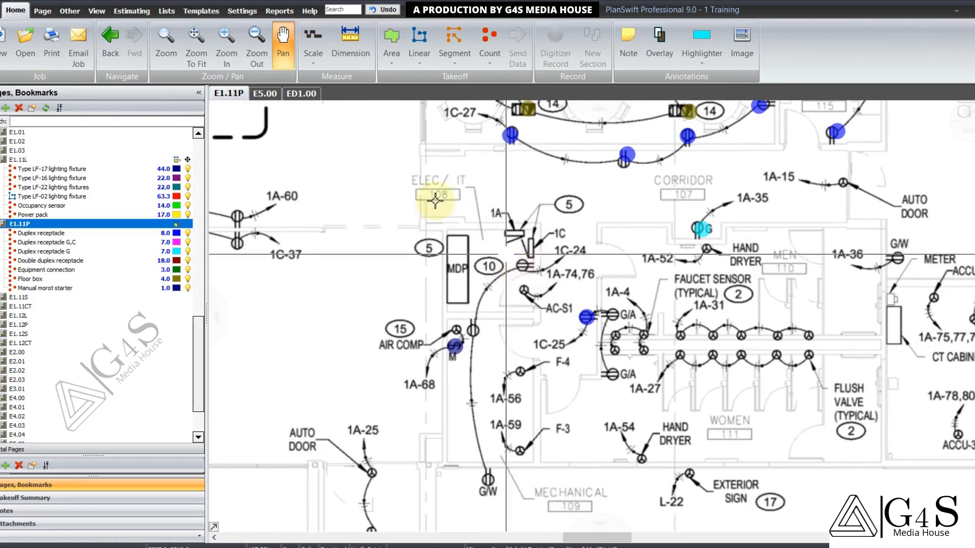
# Step: Open lighting plan E1.11L and examine the MDP, panels 1A and 1C in Elec/IT room 108
pyautogui.click(265, 93)
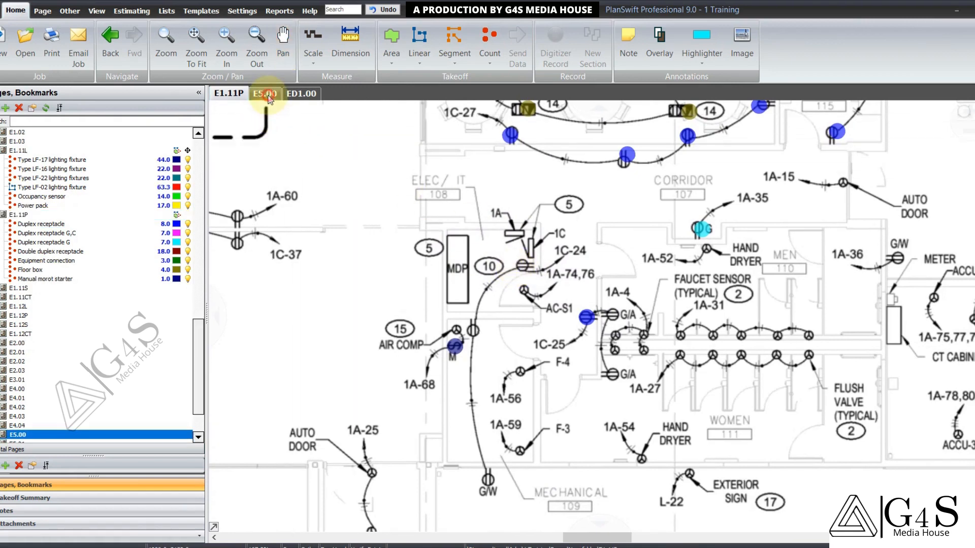
pyautogui.click(131, 151)
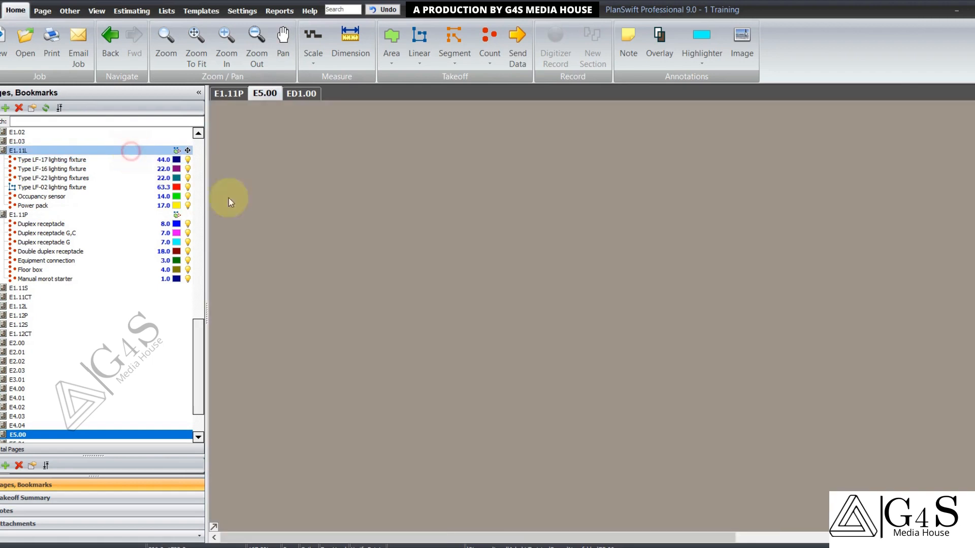
pyautogui.moveTo(520, 426); pyautogui.dragTo(525, 300)
pyautogui.scroll(5, 629, 259)
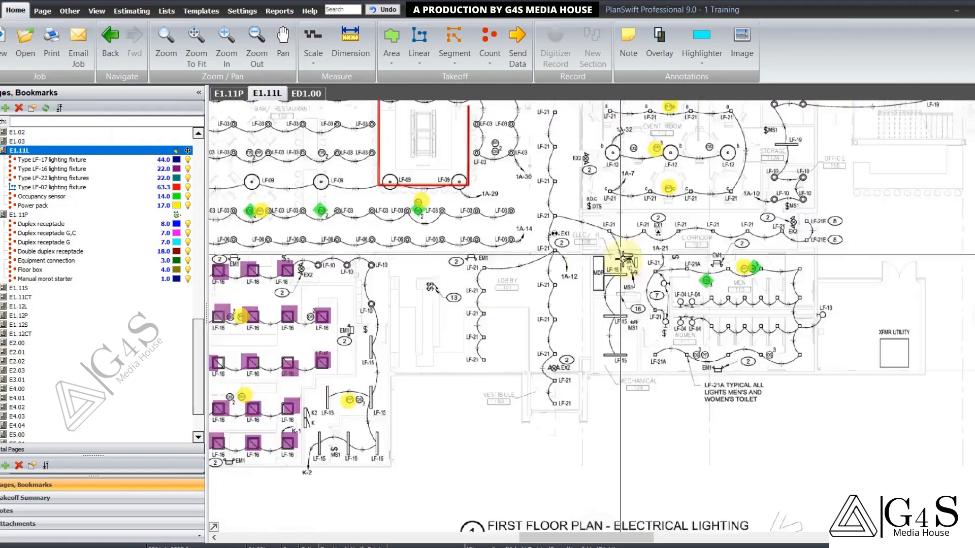
pyautogui.moveTo(637, 291); pyautogui.dragTo(513, 229)
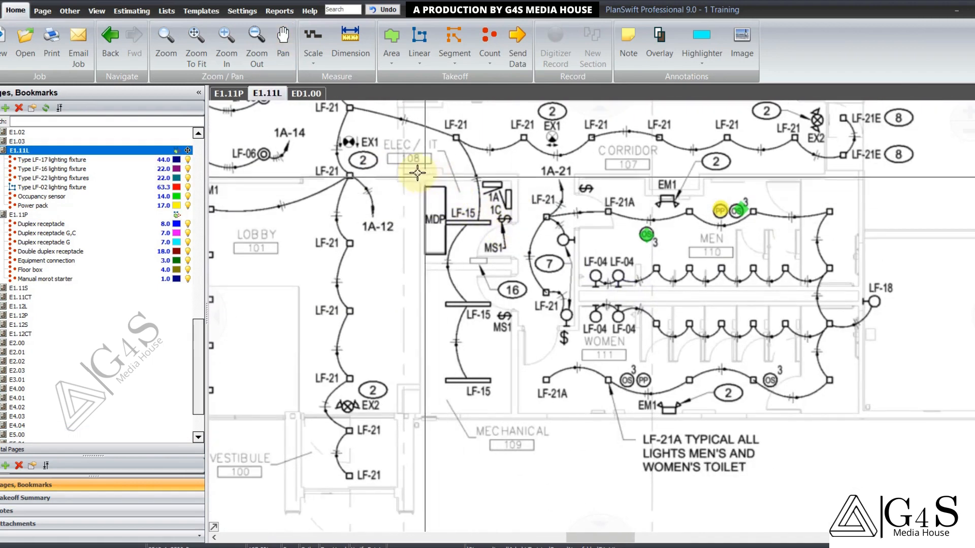
pyautogui.moveTo(417, 173); pyautogui.dragTo(513, 257)
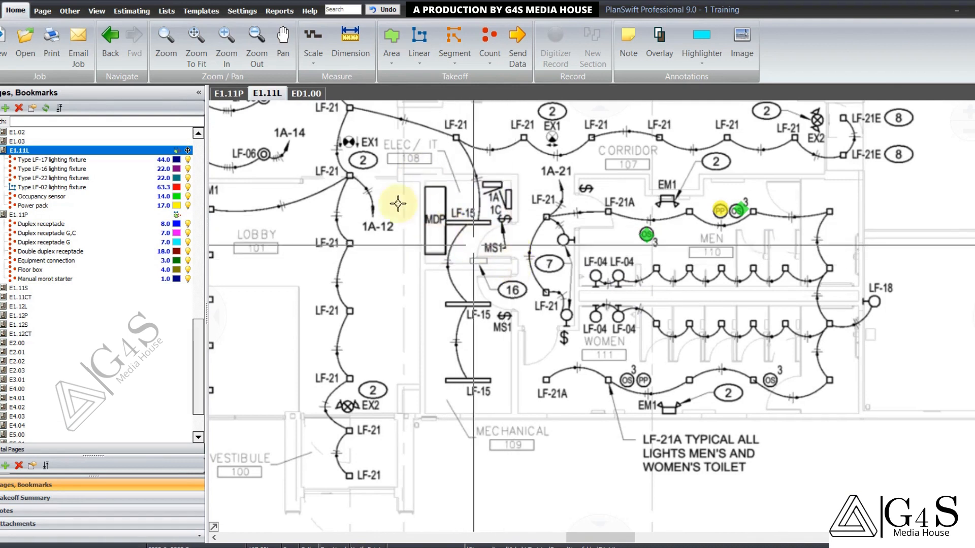
pyautogui.moveTo(540, 339); pyautogui.dragTo(537, 327)
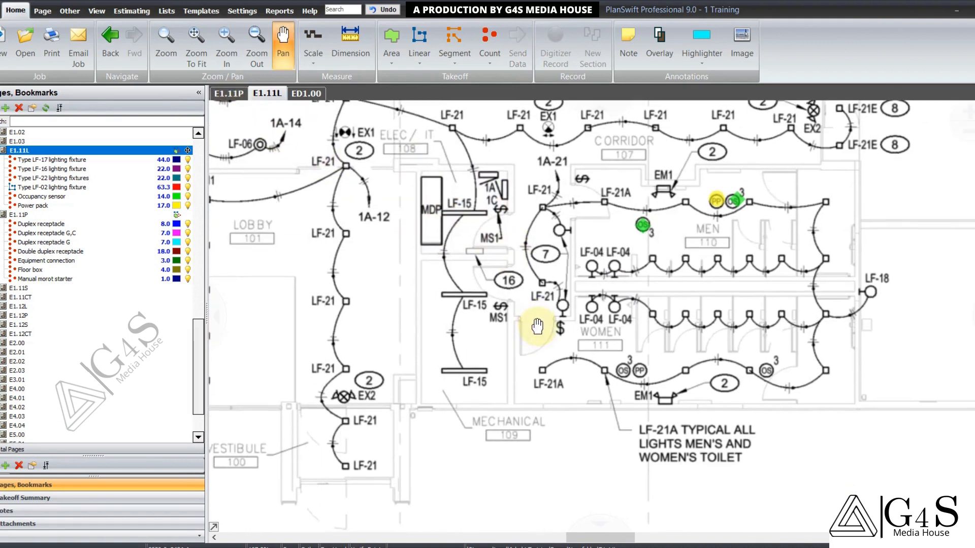
# Step: Review the title and scale of the first floor lighting plan and return to power plan E1.11P
pyautogui.scroll(-5, 539, 318)
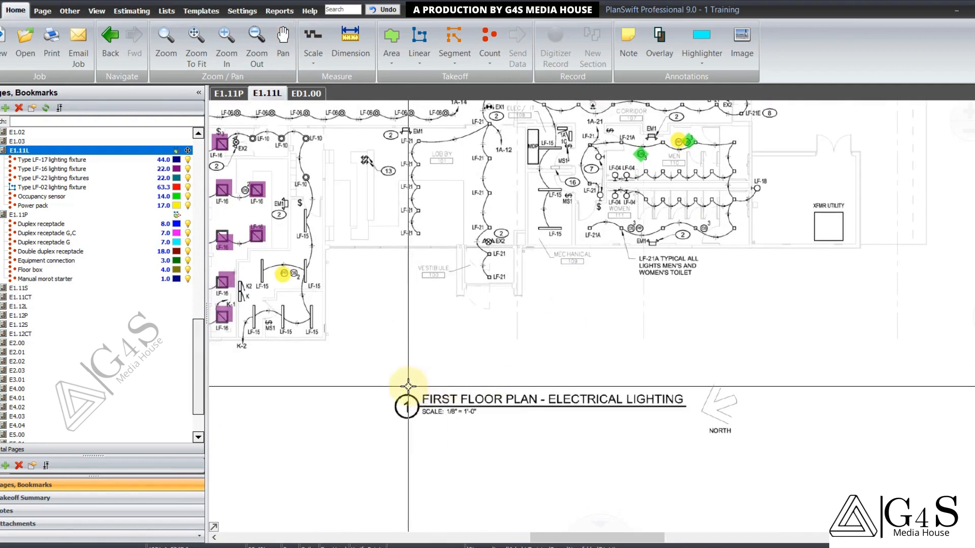
pyautogui.moveTo(431, 359); pyautogui.dragTo(542, 398)
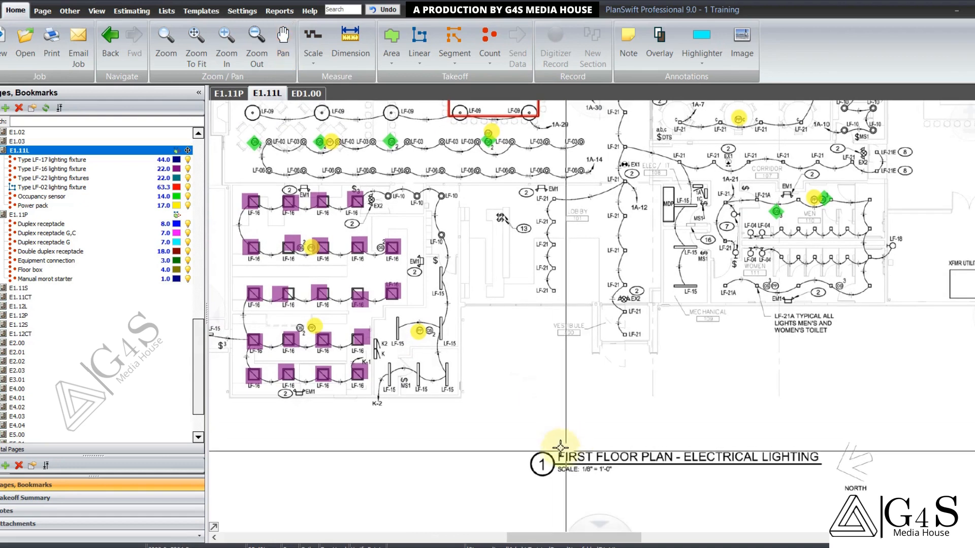
pyautogui.moveTo(558, 447)
pyautogui.mouseDown()
pyautogui.moveTo(677, 488)
pyautogui.moveTo(710, 486)
pyautogui.mouseUp()
pyautogui.click(228, 92)
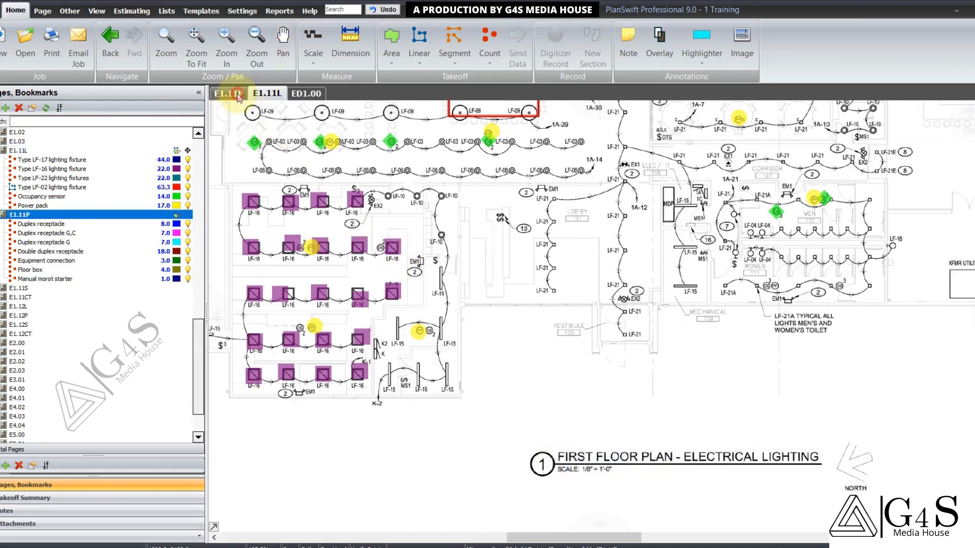
# Step: Examine the MDP, panels 1A and 1C and nearby devices around Elec/IT room 108 on the first floor power plan
pyautogui.scroll(-2, 621, 267)
pyautogui.scroll(-2, 620, 267)
pyautogui.moveTo(635, 379); pyautogui.dragTo(646, 326)
pyautogui.moveTo(611, 315)
pyautogui.mouseDown()
pyautogui.moveTo(686, 322)
pyautogui.moveTo(686, 312)
pyautogui.mouseUp()
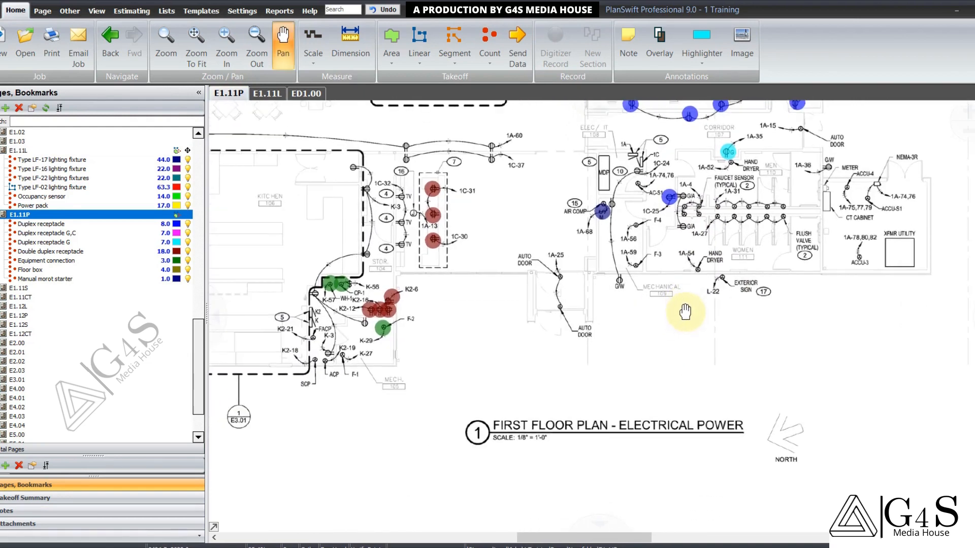
pyautogui.moveTo(478, 406); pyautogui.dragTo(634, 442)
pyautogui.moveTo(657, 254); pyautogui.dragTo(598, 364)
pyautogui.moveTo(609, 323); pyautogui.dragTo(598, 384)
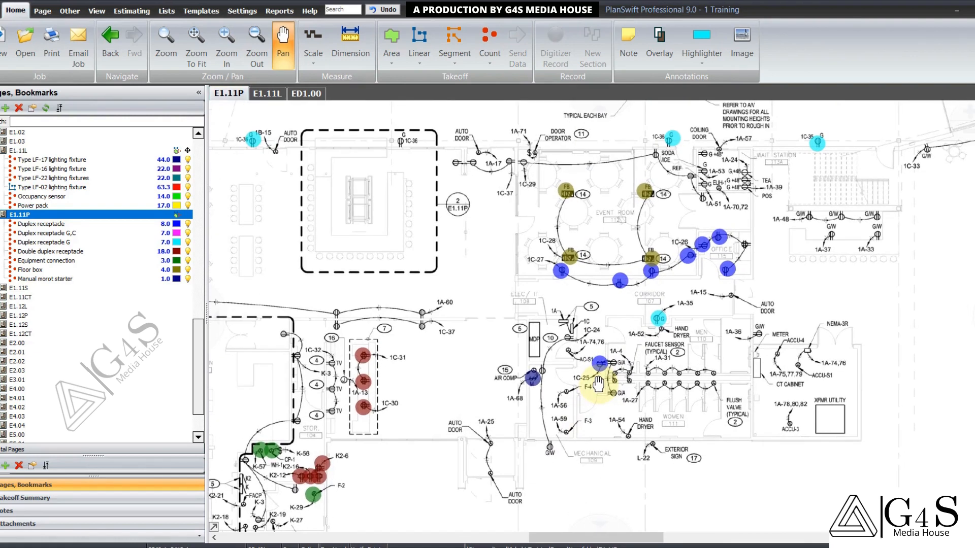
pyautogui.moveTo(527, 297)
pyautogui.mouseDown()
pyautogui.moveTo(529, 310)
pyautogui.moveTo(528, 290)
pyautogui.moveTo(573, 317)
pyautogui.mouseUp()
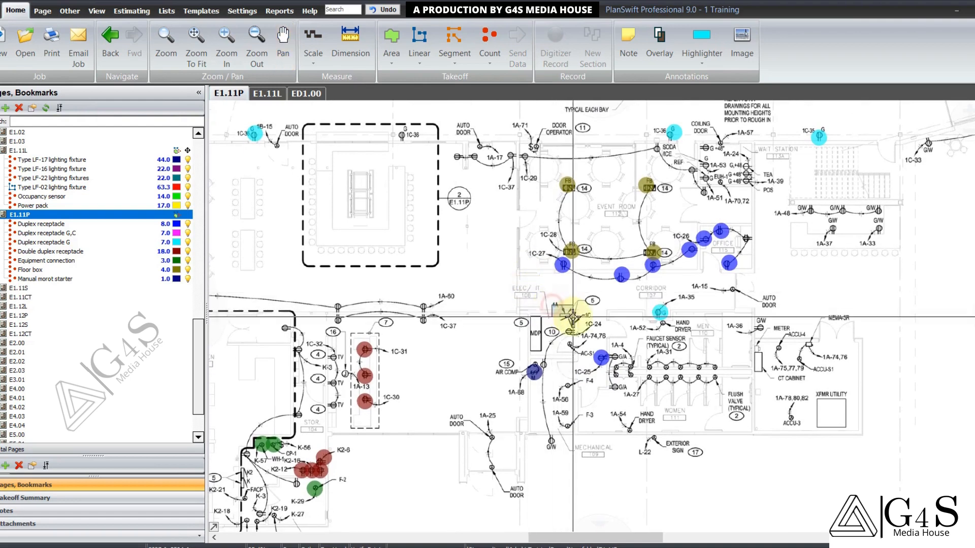
pyautogui.click(533, 320)
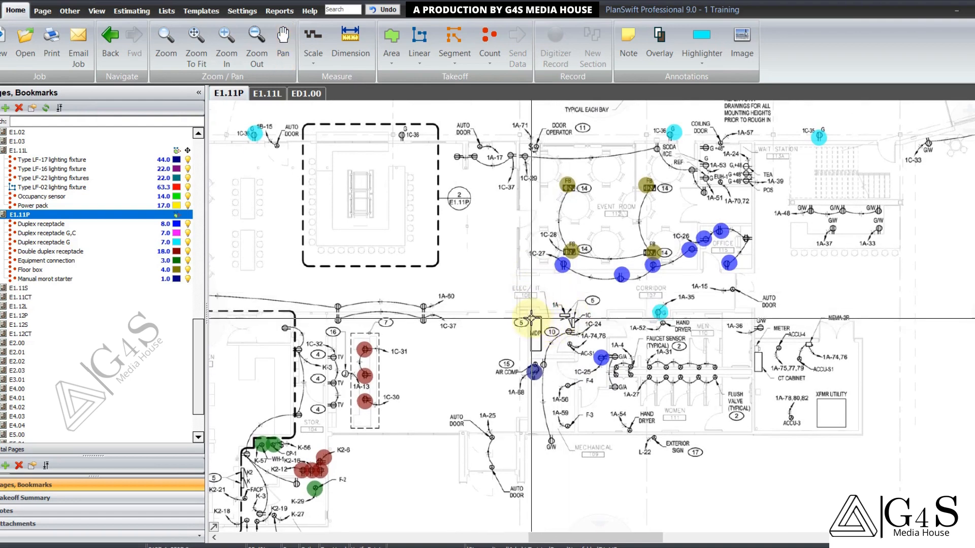
pyautogui.moveTo(531, 318)
pyautogui.mouseDown()
pyautogui.moveTo(548, 342)
pyautogui.moveTo(512, 346)
pyautogui.moveTo(554, 338)
pyautogui.moveTo(562, 350)
pyautogui.mouseUp()
pyautogui.moveTo(535, 305); pyautogui.dragTo(533, 317)
# Step: Review the counted and uncounted devices across the first floor power plan, from the kitchen and event room to the transformer utility area
pyautogui.scroll(-2, 533, 317)
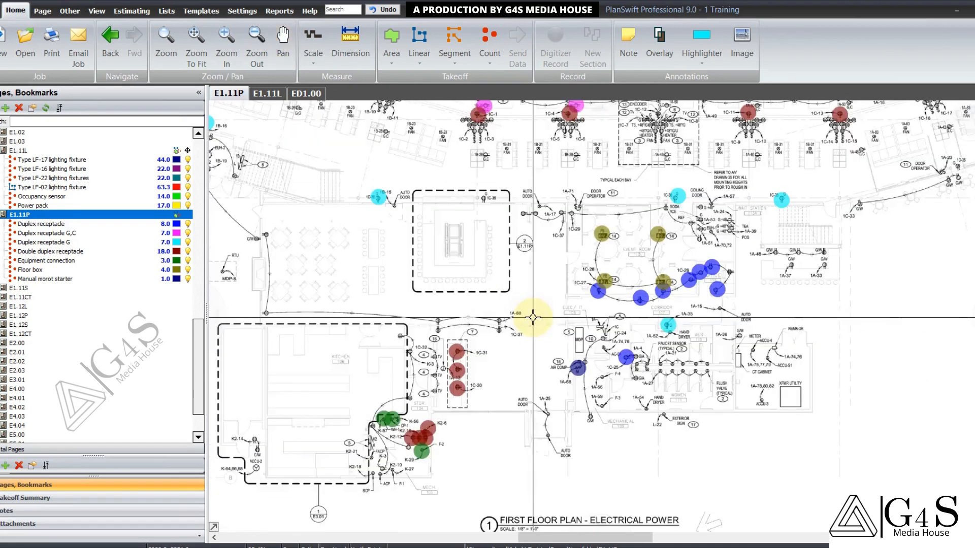
pyautogui.moveTo(532, 378)
pyautogui.mouseDown()
pyautogui.moveTo(544, 348)
pyautogui.moveTo(652, 363)
pyautogui.moveTo(656, 400)
pyautogui.mouseUp()
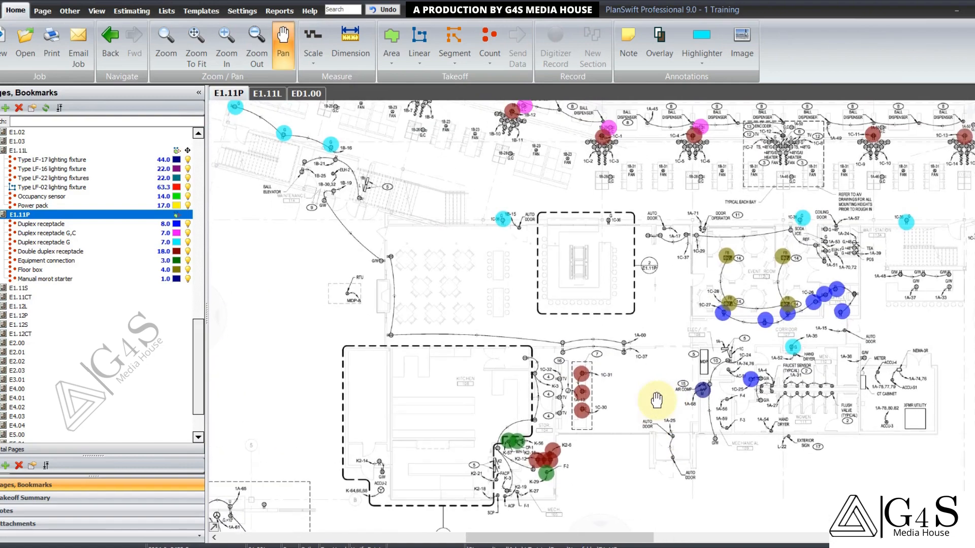
pyautogui.moveTo(656, 400)
pyautogui.mouseDown()
pyautogui.moveTo(627, 414)
pyautogui.moveTo(635, 354)
pyautogui.moveTo(633, 377)
pyautogui.moveTo(526, 311)
pyautogui.mouseUp()
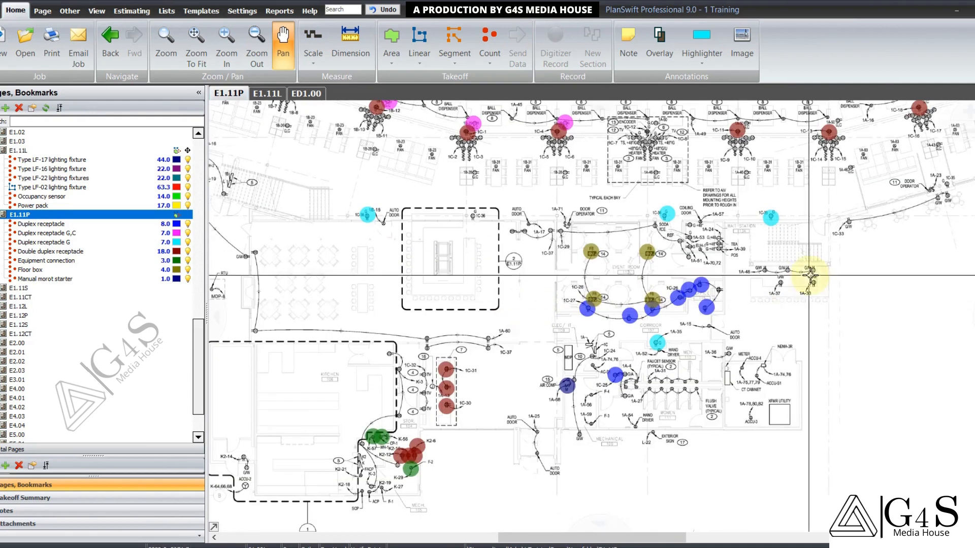
pyautogui.moveTo(807, 274)
pyautogui.mouseDown()
pyautogui.moveTo(756, 304)
pyautogui.moveTo(754, 291)
pyautogui.mouseUp()
pyautogui.moveTo(739, 357); pyautogui.dragTo(745, 339)
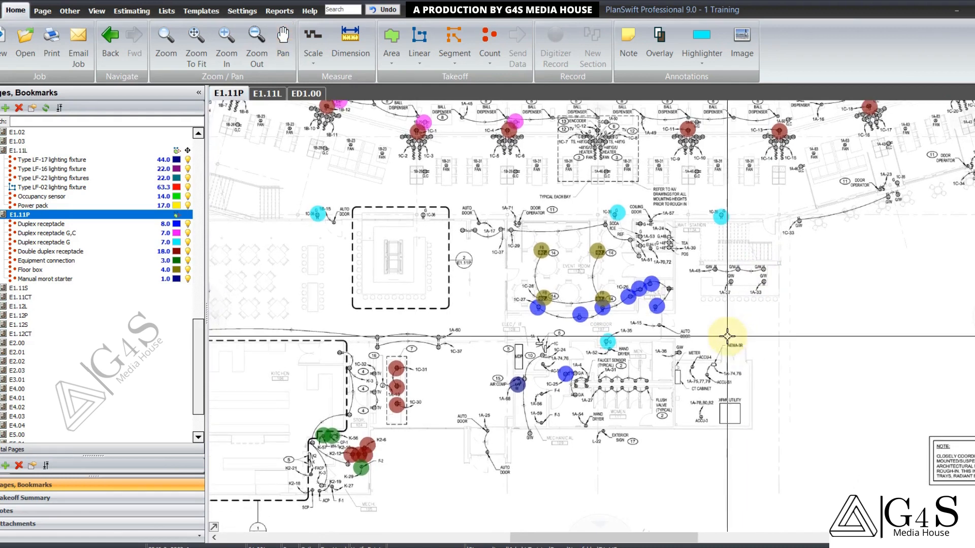
pyautogui.moveTo(376, 337); pyautogui.dragTo(542, 269)
pyautogui.moveTo(628, 388); pyautogui.dragTo(526, 359)
pyautogui.moveTo(688, 339); pyautogui.dragTo(703, 311)
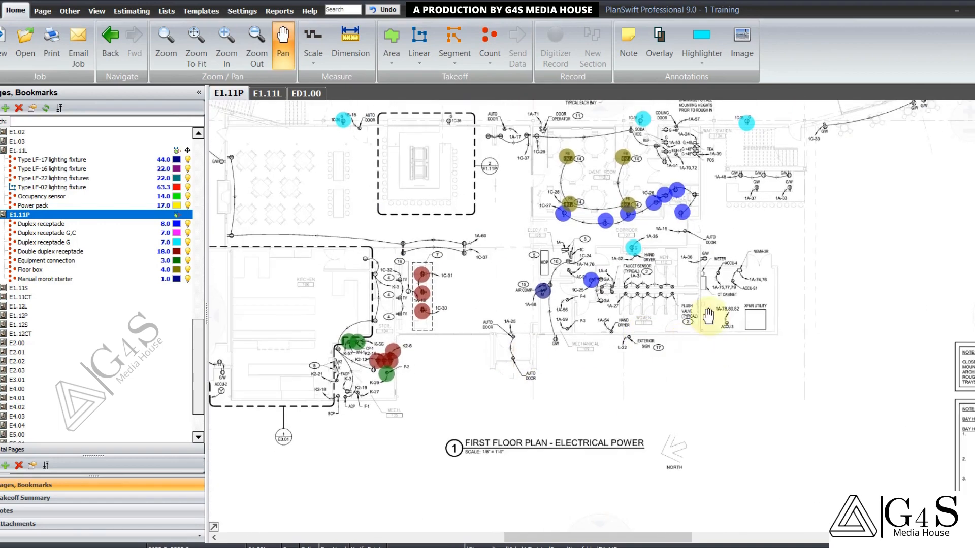
pyautogui.moveTo(494, 387); pyautogui.dragTo(639, 371)
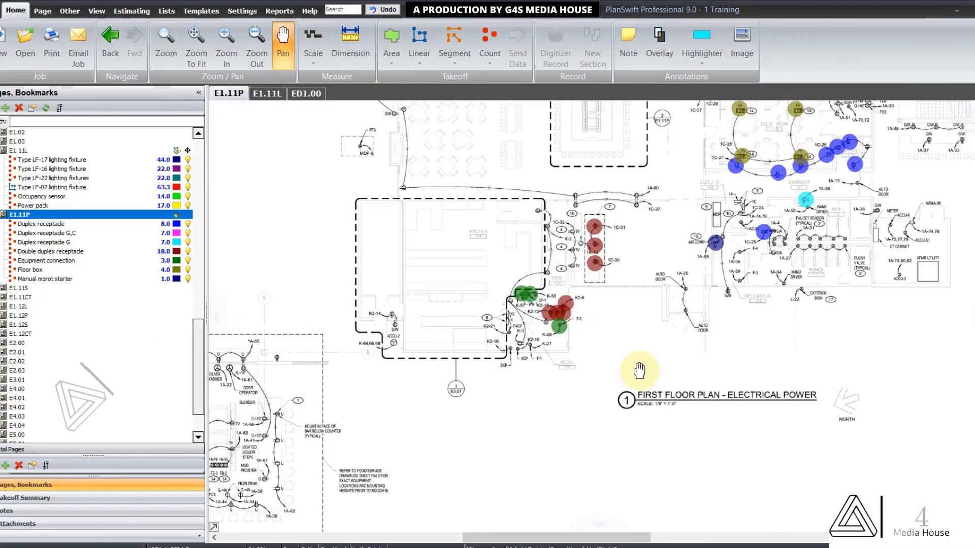